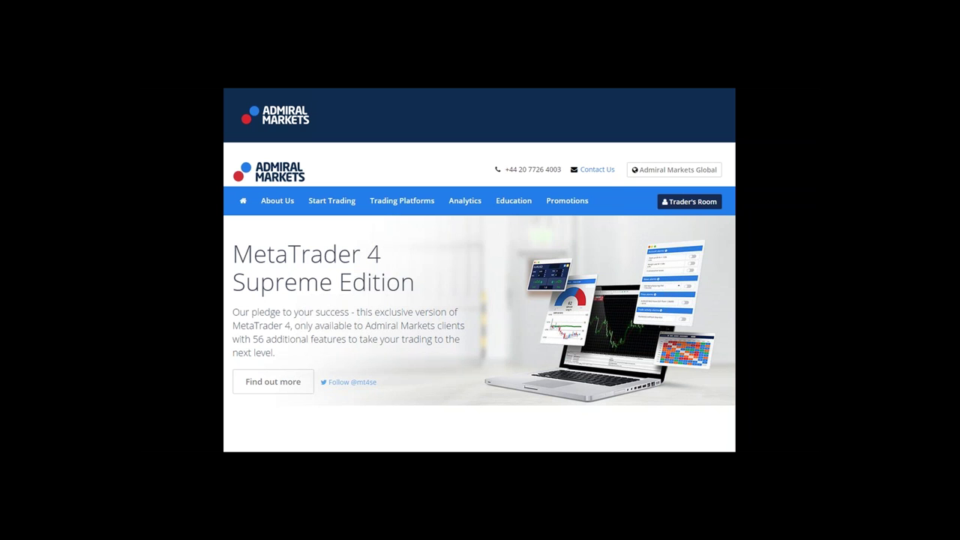
key("Right")
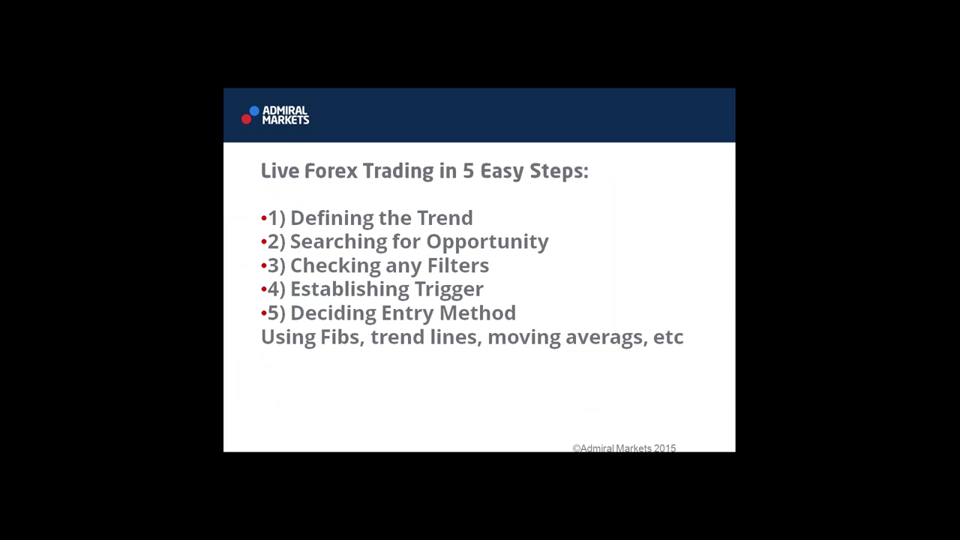
Switch to the browser's Forex Calendar and examine the September 2 events with their impact ratings.
key("alt+Tab")
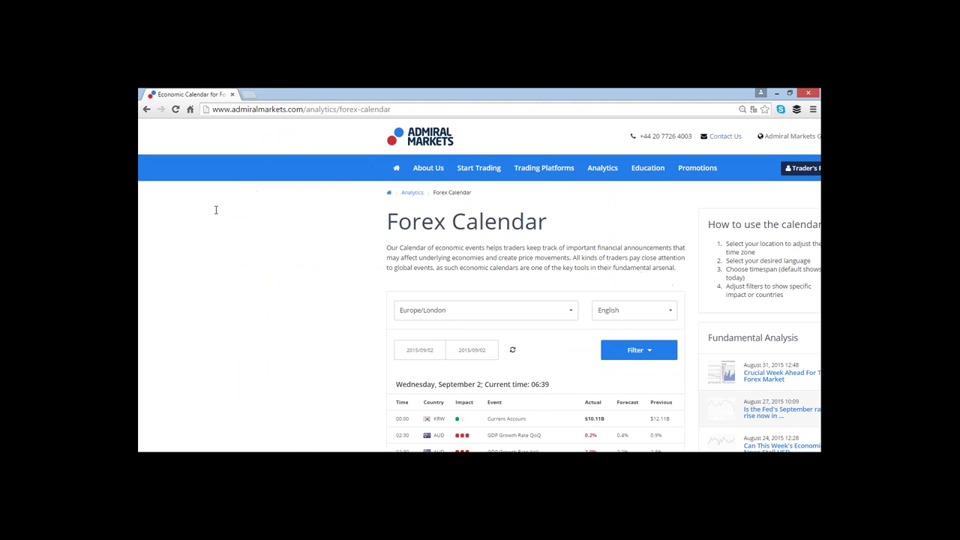
scroll(348, 268, "down", 2)
scroll(349, 297, "down", 2)
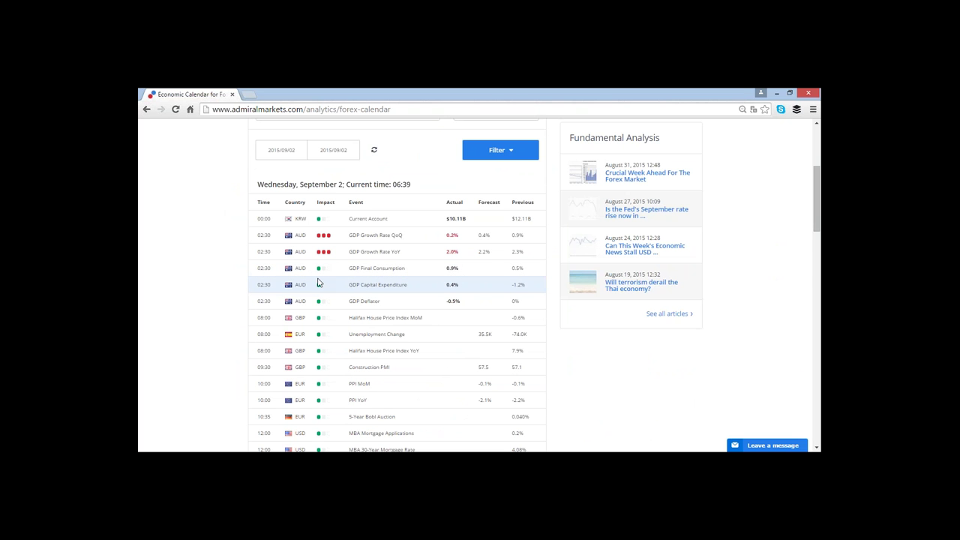
scroll(317, 282, "down", 5)
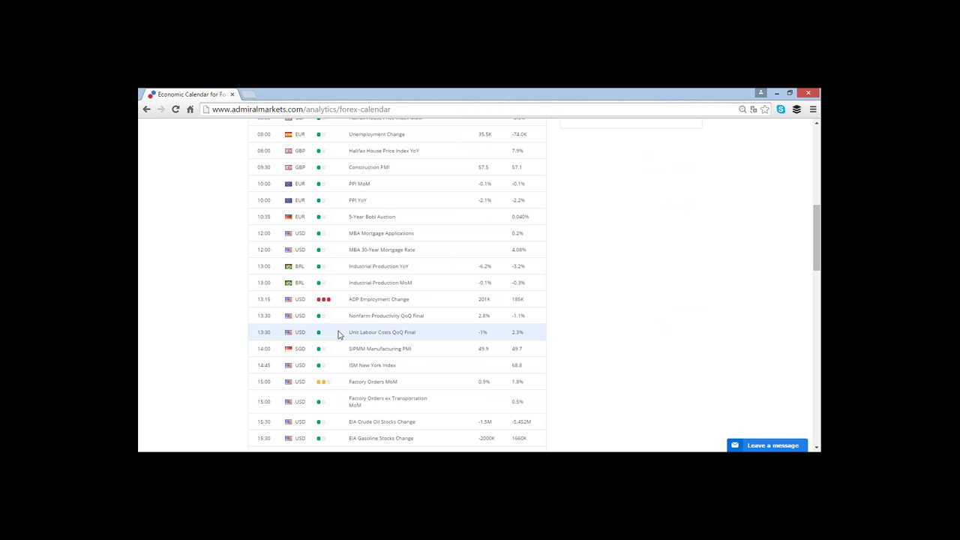
scroll(330, 336, "down", 4)
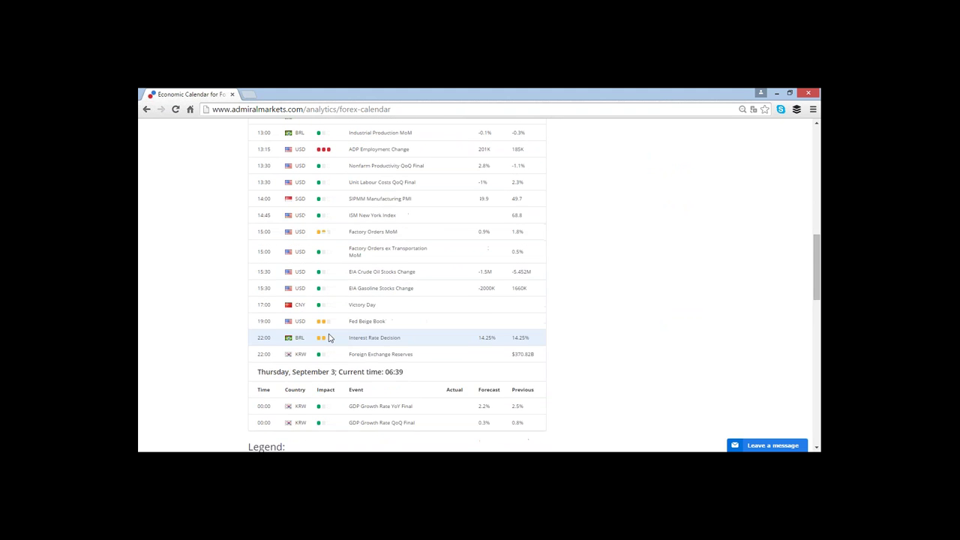
scroll(328, 338, "up", 3)
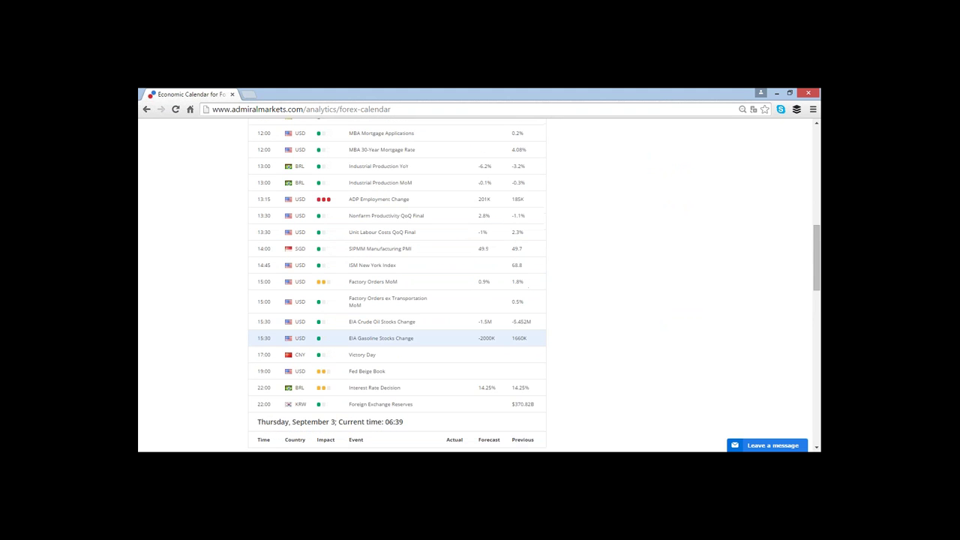
scroll(330, 339, "up", 4)
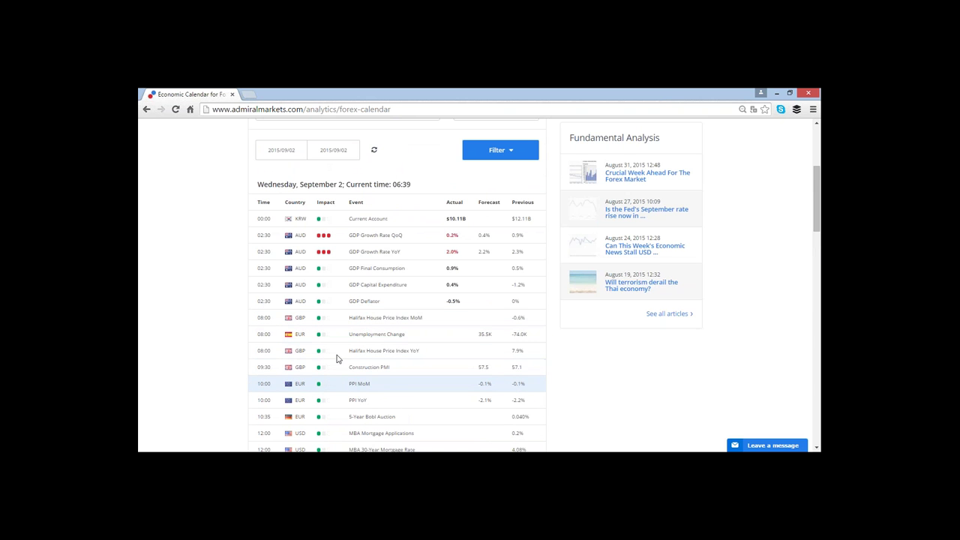
scroll(338, 361, "down", 1)
scroll(338, 361, "down", 1)
mouse_move(820, 451)
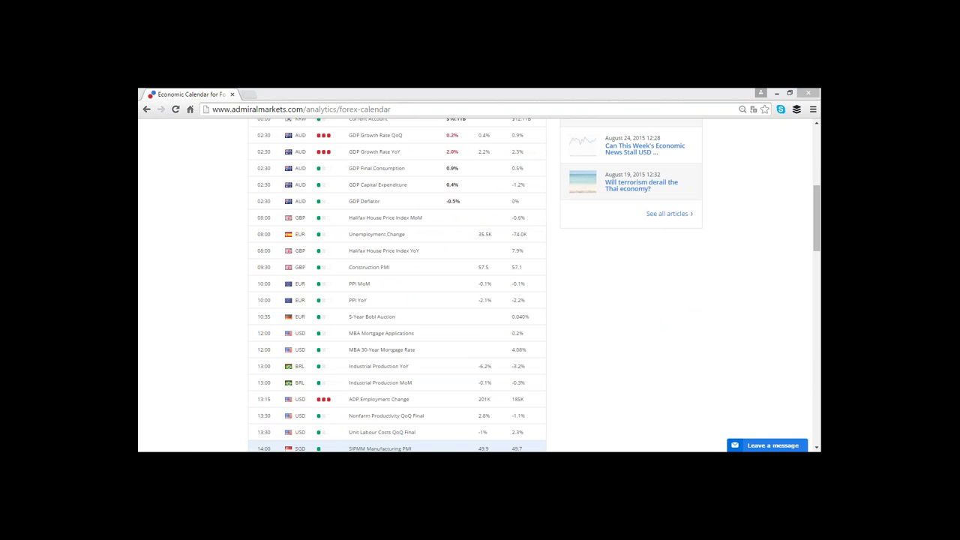
Switch to MetaTrader 4 and inspect the 1 to 2 September candles of the EURUSD H1 chart with the crosshair.
key("alt+Tab")
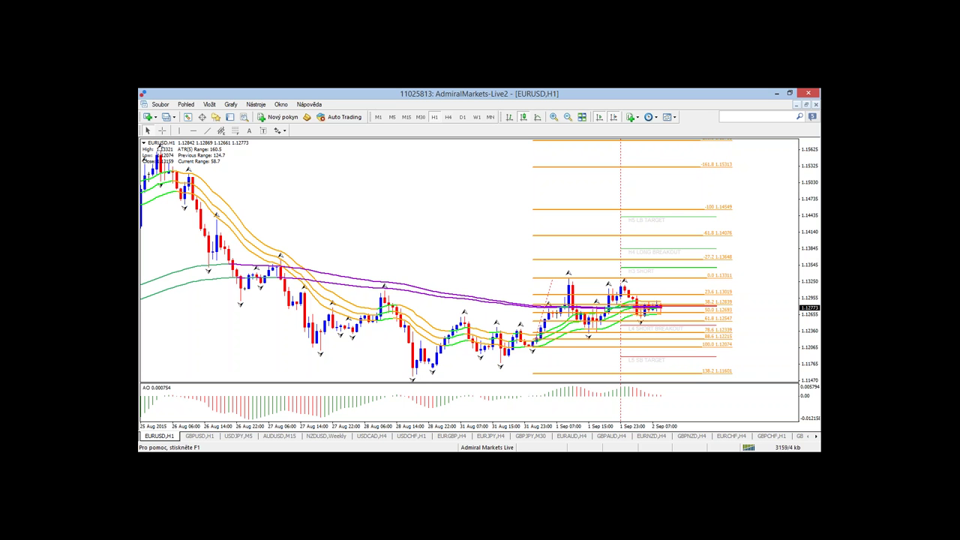
left_click(162, 131)
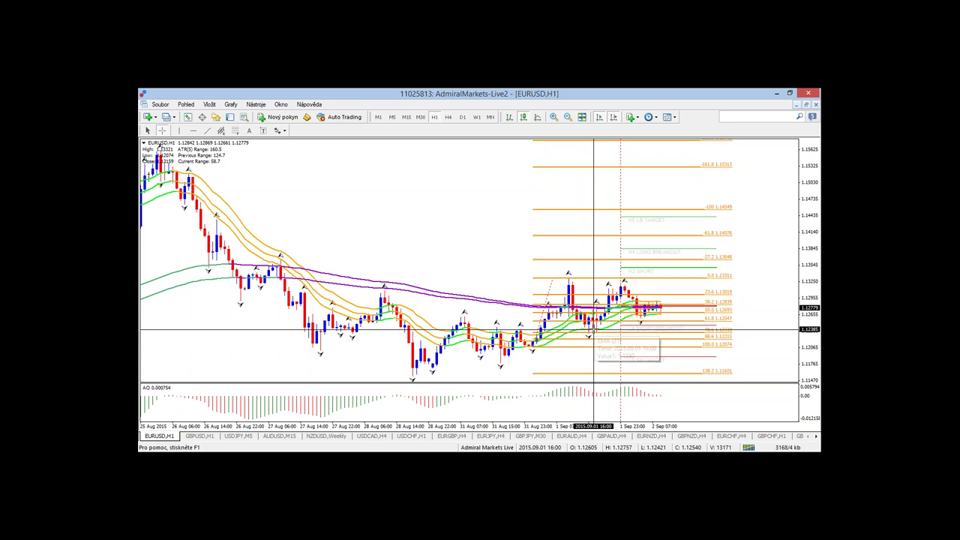
mouse_move(593, 328)
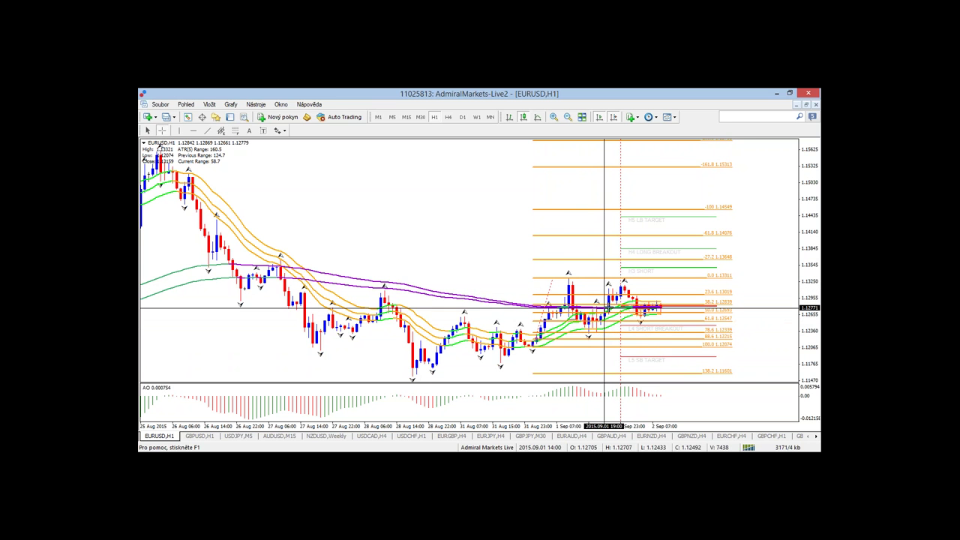
mouse_move(609, 310)
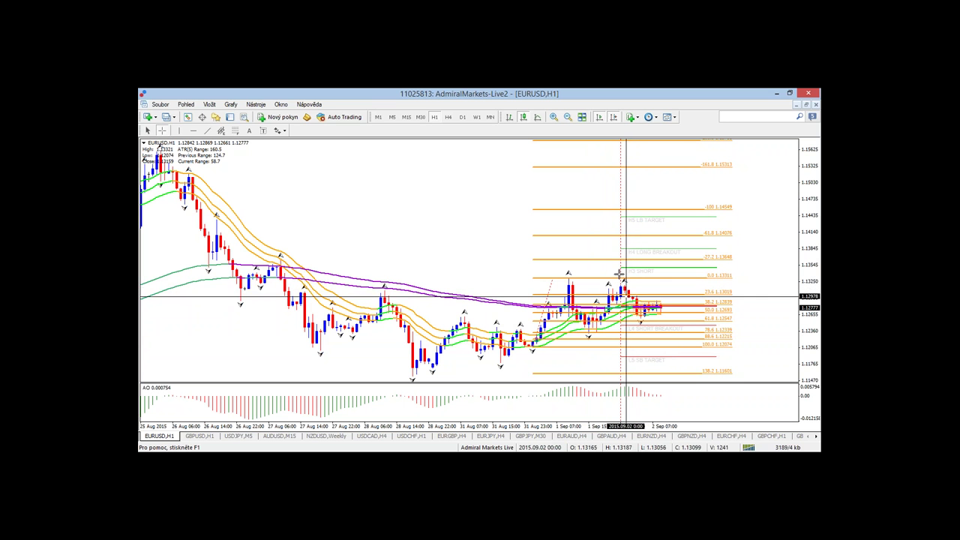
mouse_move(653, 317)
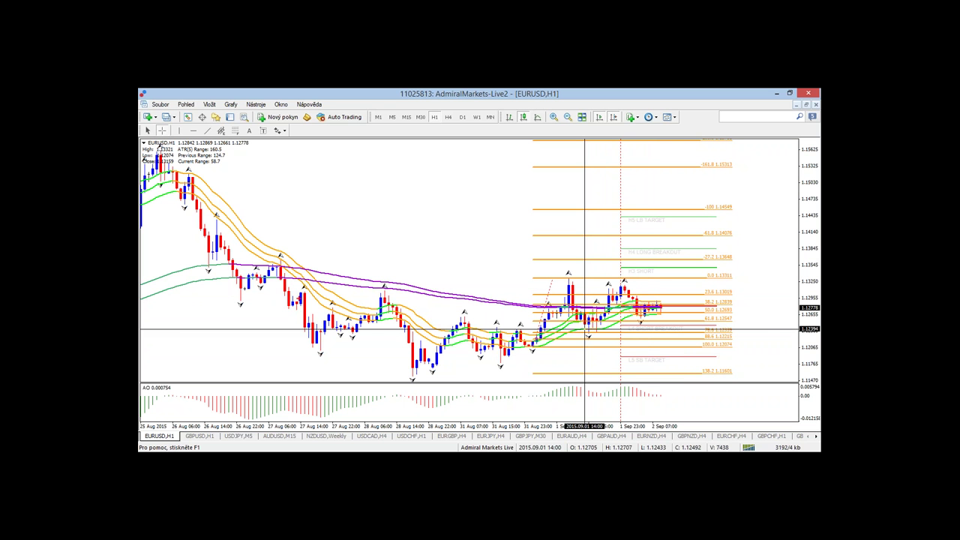
Box the three successive swing lows between 27 and 31 August in red and circle the late 31 August turning area in orange.
left_click_drag(289, 290, 333, 364)
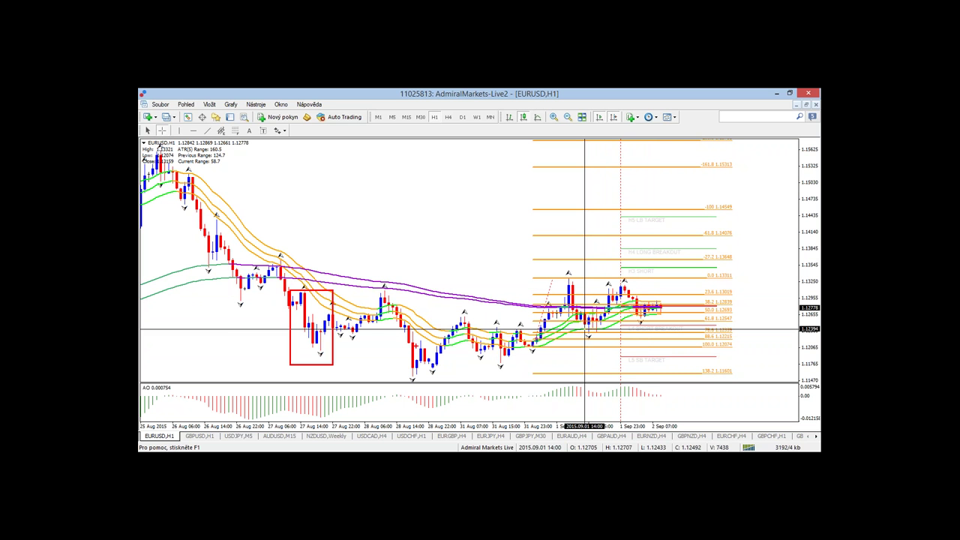
left_click_drag(381, 312, 422, 385)
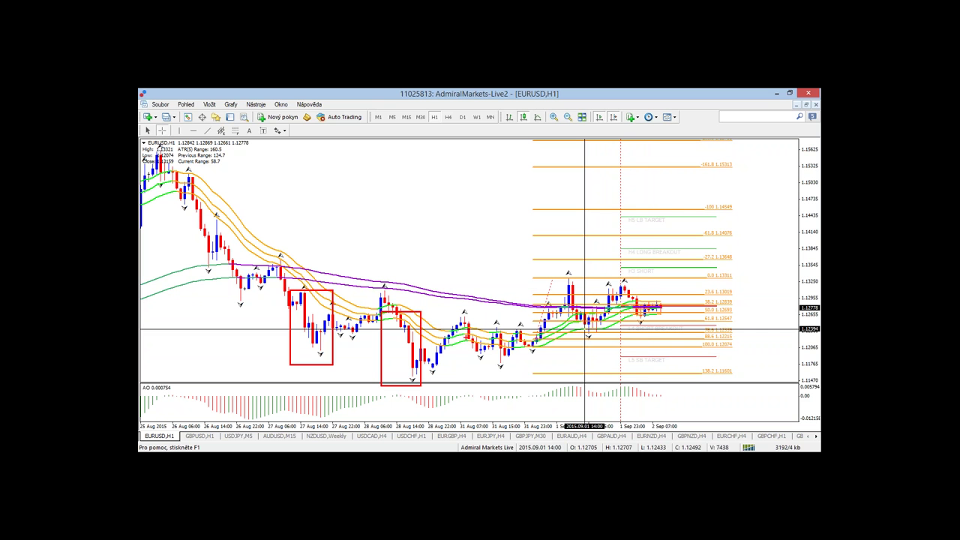
left_click_drag(468, 342, 511, 369)
mouse_move(560, 336)
left_mouse_down()
mouse_move(541, 321)
mouse_move(537, 344)
mouse_move(555, 327)
left_mouse_up()
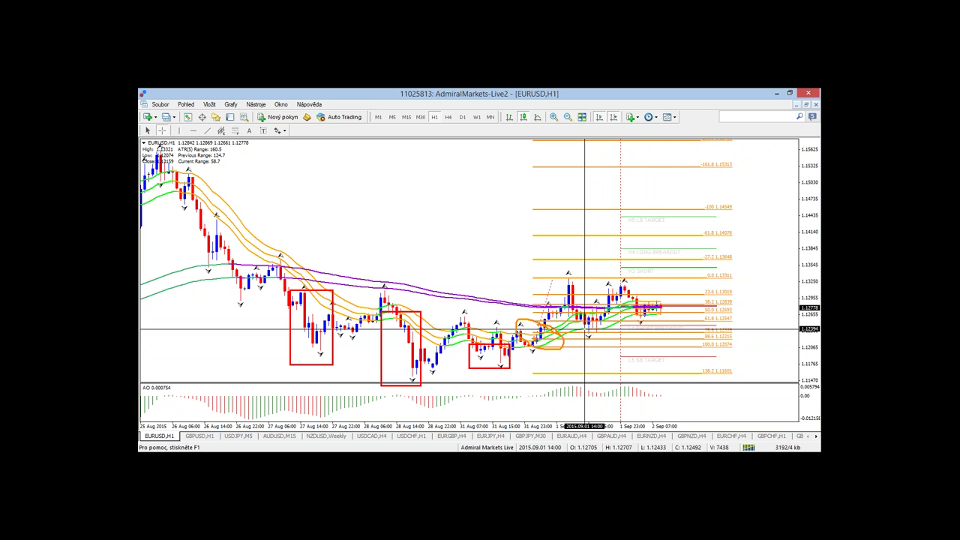
Point orange arrows at the two swing highs on 31 August and write the numbers 1 and 2 above them.
mouse_move(456, 278)
left_mouse_down()
mouse_move(460, 300)
mouse_move(472, 299)
left_mouse_up()
mouse_move(517, 273)
left_mouse_down()
mouse_move(522, 300)
mouse_move(534, 296)
left_mouse_up()
mouse_move(442, 239)
left_mouse_down()
mouse_move(442, 257)
mouse_move(520, 258)
left_mouse_up()
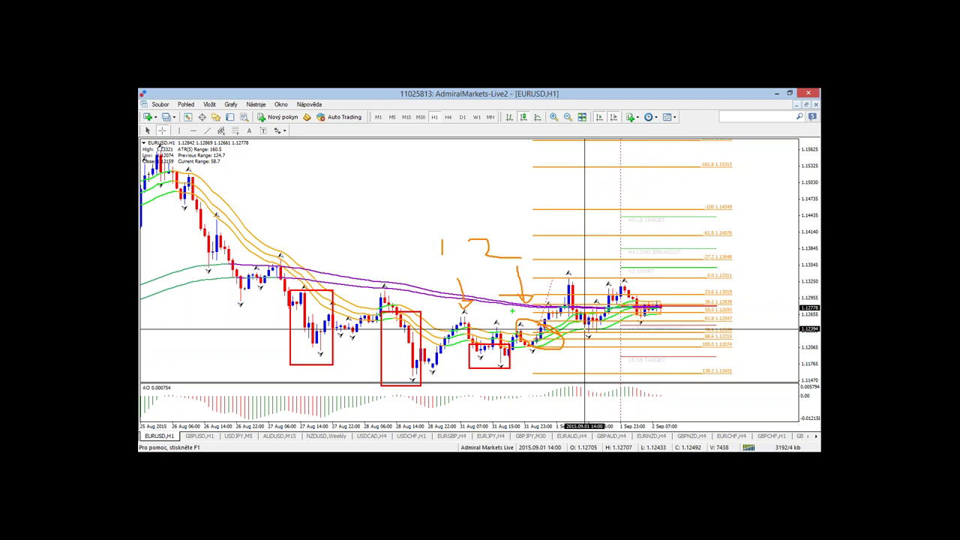
Draw a green arrow along the rally into 1 September, mark its high in green, and clear all annotations.
mouse_move(541, 319)
left_mouse_down()
mouse_move(558, 271)
mouse_move(566, 280)
left_mouse_up()
mouse_move(607, 252)
left_mouse_down()
mouse_move(567, 290)
mouse_move(577, 297)
mouse_move(580, 286)
left_mouse_up()
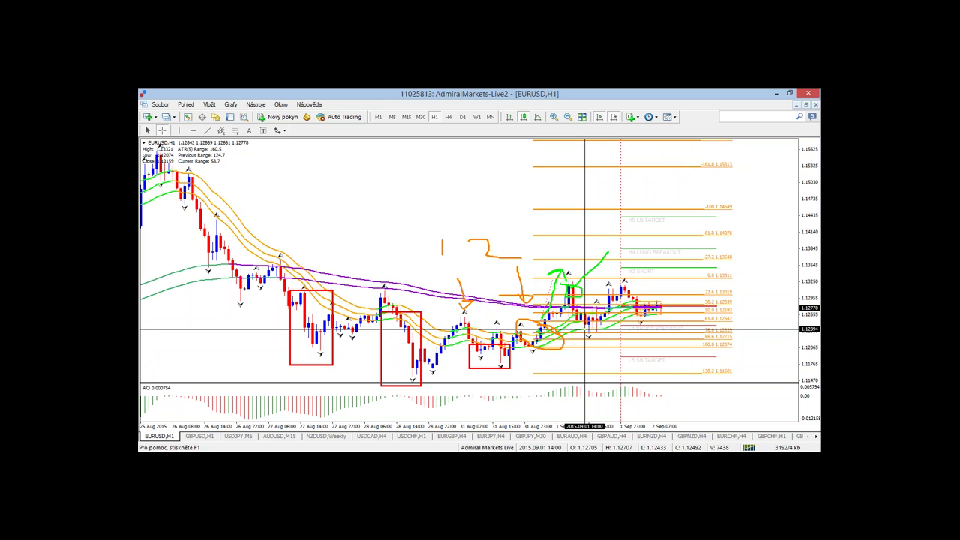
mouse_move(242, 268)
left_mouse_down()
mouse_move(223, 282)
mouse_move(250, 293)
mouse_move(246, 268)
left_mouse_up()
key("Escape")
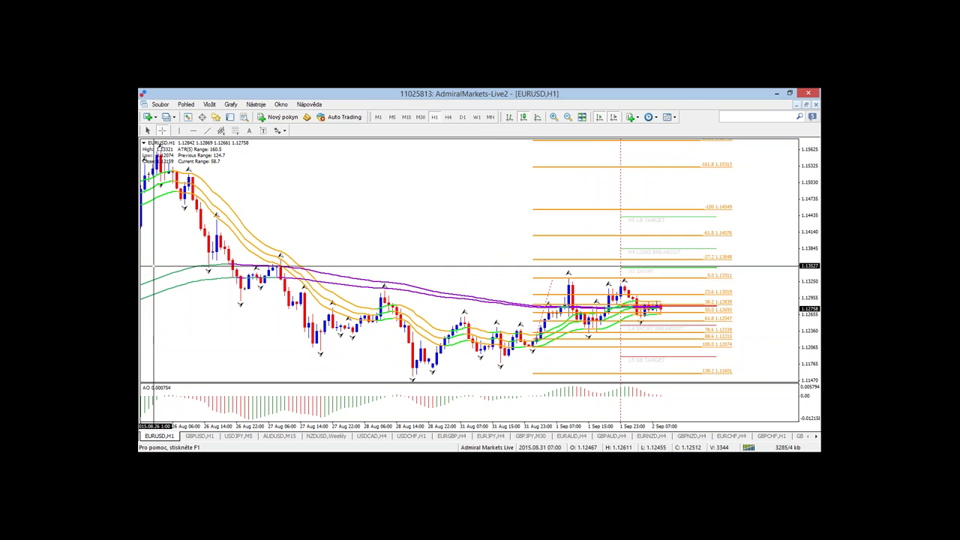
Outline the declines of 26 and 27 August in green and add a red diagonal line and red arrow near the long moving averages.
mouse_move(189, 199)
left_mouse_down()
mouse_move(185, 251)
mouse_move(209, 254)
mouse_move(217, 239)
mouse_move(184, 196)
left_mouse_up()
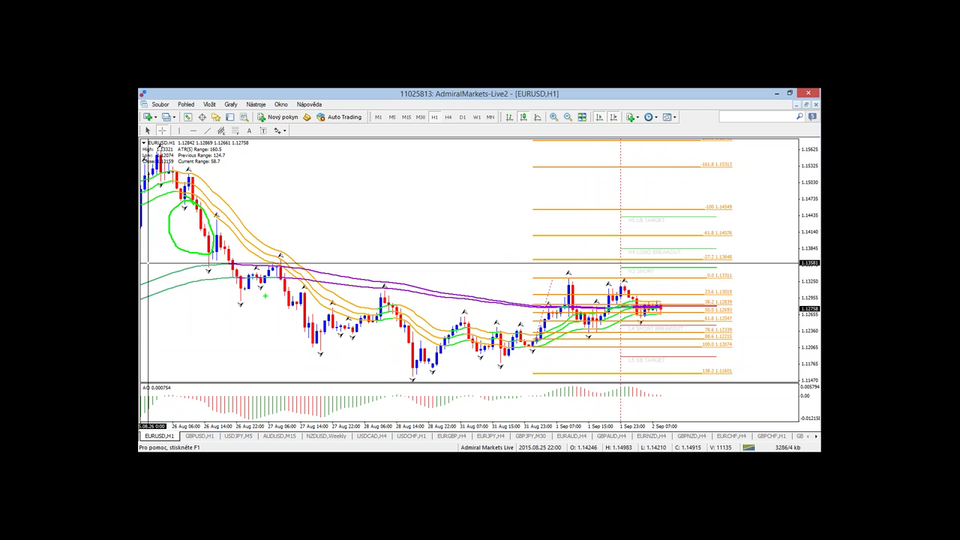
mouse_move(272, 281)
left_mouse_down()
mouse_move(209, 267)
mouse_move(228, 289)
mouse_move(260, 285)
mouse_move(271, 271)
mouse_move(300, 297)
mouse_move(313, 330)
left_mouse_up()
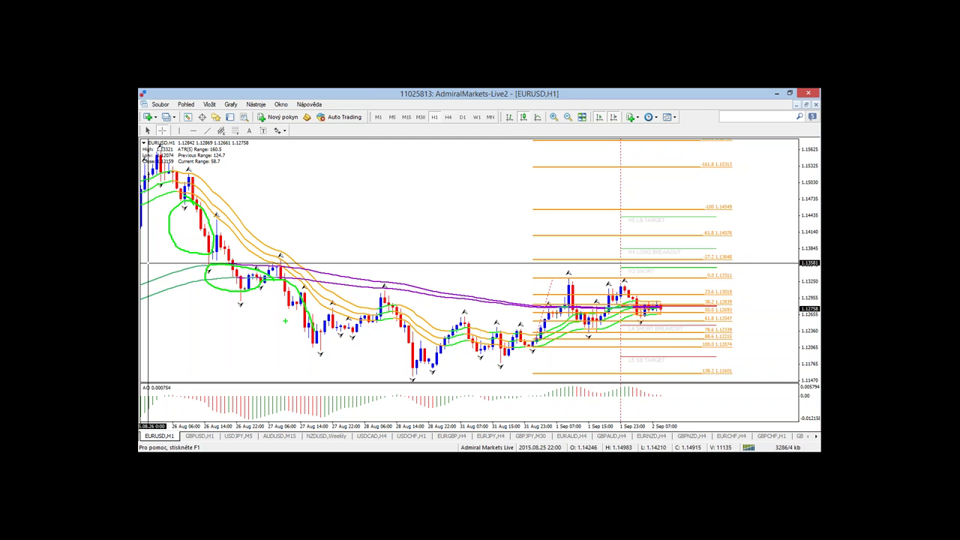
key("r")
left_click_drag(319, 253, 216, 321)
mouse_move(343, 217)
left_mouse_down()
mouse_move(334, 255)
mouse_move(345, 261)
left_mouse_up()
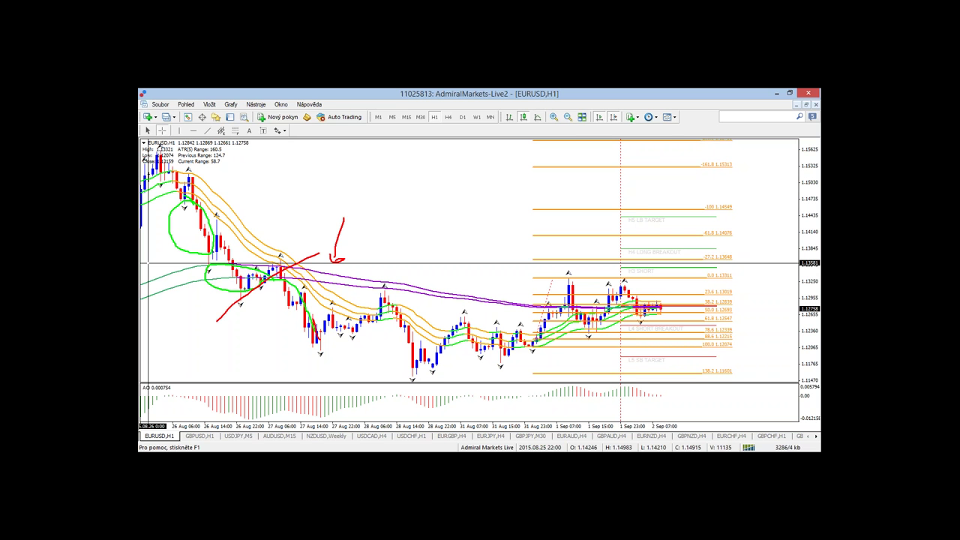
Trace the decline into the 28 August low in red and the recovery into September in green, and clear the annotations.
mouse_move(319, 347)
left_mouse_down()
mouse_move(387, 354)
mouse_move(418, 387)
mouse_move(424, 381)
left_mouse_up()
key("g")
mouse_move(469, 333)
left_mouse_down()
mouse_move(571, 303)
mouse_move(596, 286)
left_mouse_up()
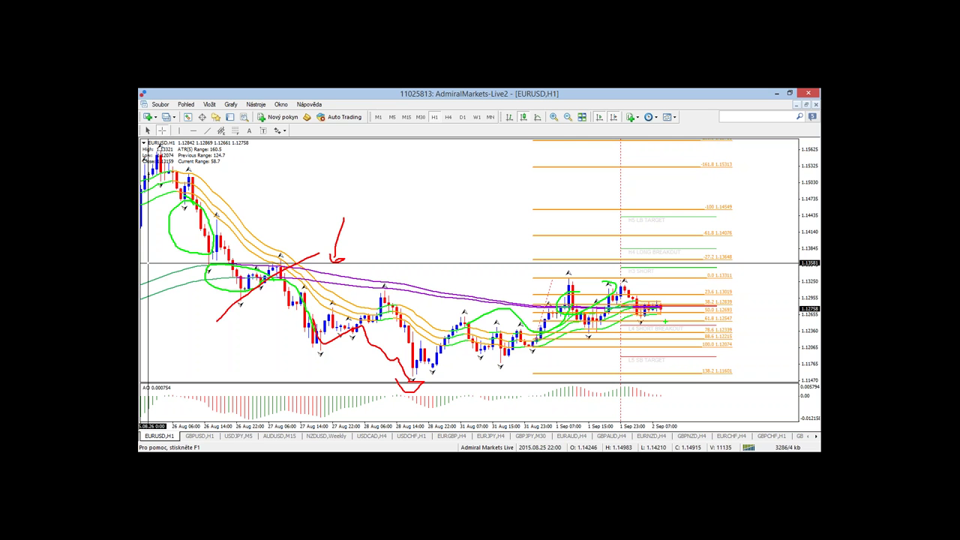
key("Escape")
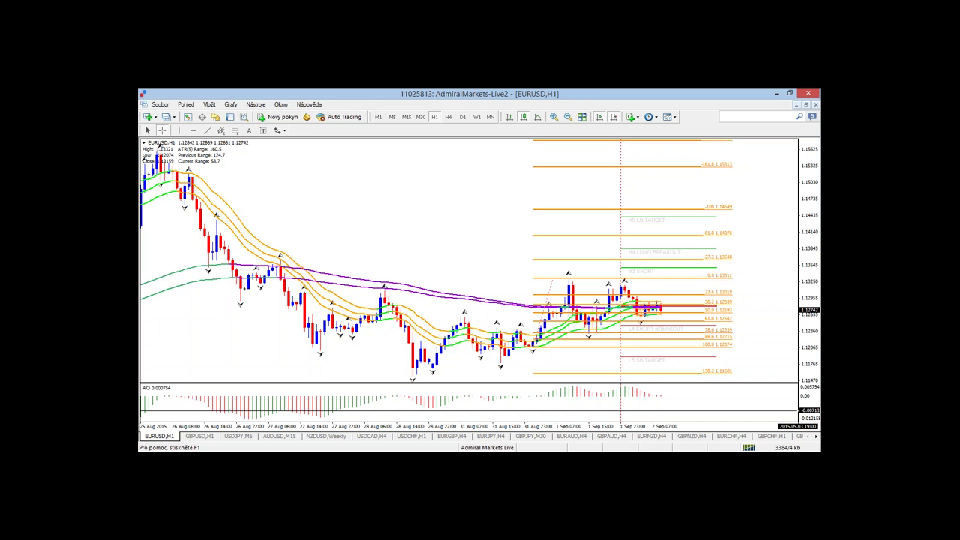
Sketch a projected path beyond the latest candle with a green up arrow, a red pullback arrow and a second green up arrow.
left_click(611, 328)
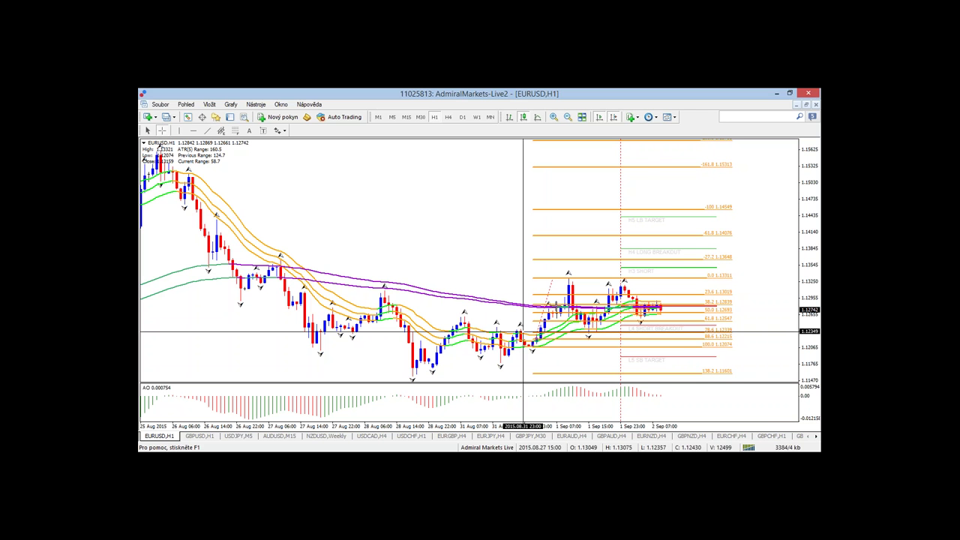
mouse_move(661, 306)
left_mouse_down()
mouse_move(690, 240)
mouse_move(700, 256)
left_mouse_up()
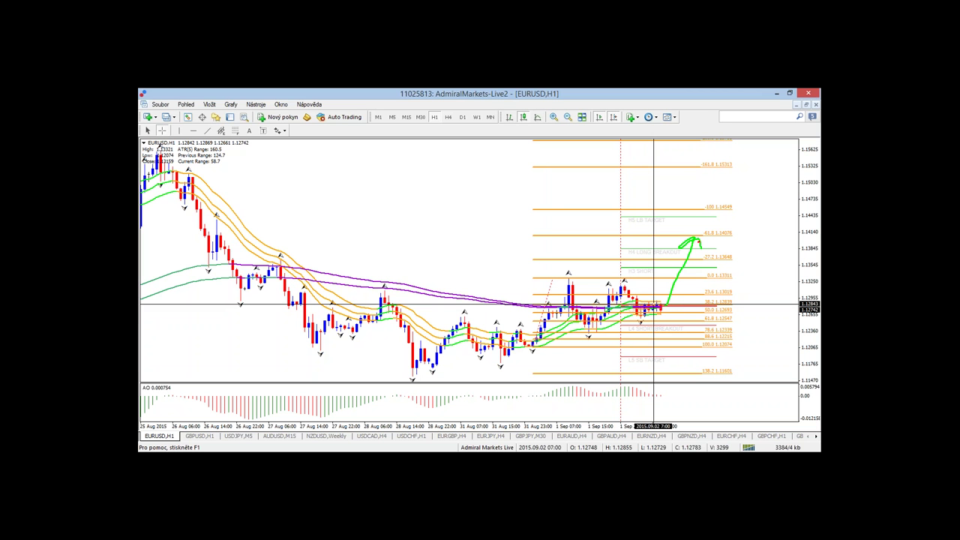
left_click_drag(698, 240, 723, 281)
mouse_move(725, 283)
left_mouse_down()
mouse_move(753, 225)
mouse_move(757, 234)
mouse_move(747, 231)
left_mouse_up()
Number the two projected upswings 1 and 2, circle the first upswing in blue, and clear the annotations.
left_click_drag(687, 189, 685, 216)
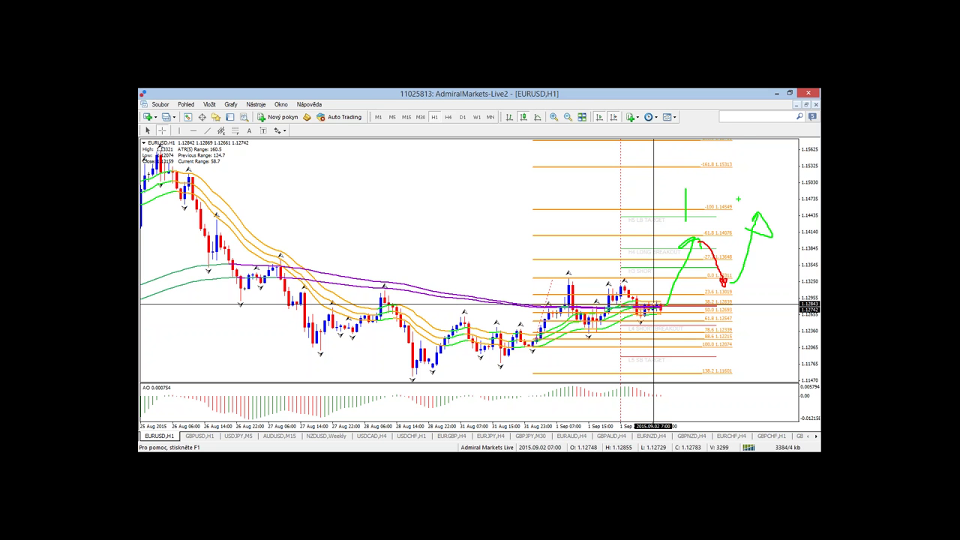
left_click_drag(742, 178, 760, 192)
left_click_drag(755, 213, 743, 234)
mouse_move(665, 277)
left_mouse_down()
mouse_move(697, 270)
mouse_move(685, 237)
mouse_move(658, 240)
mouse_move(650, 263)
mouse_move(696, 280)
left_mouse_up()
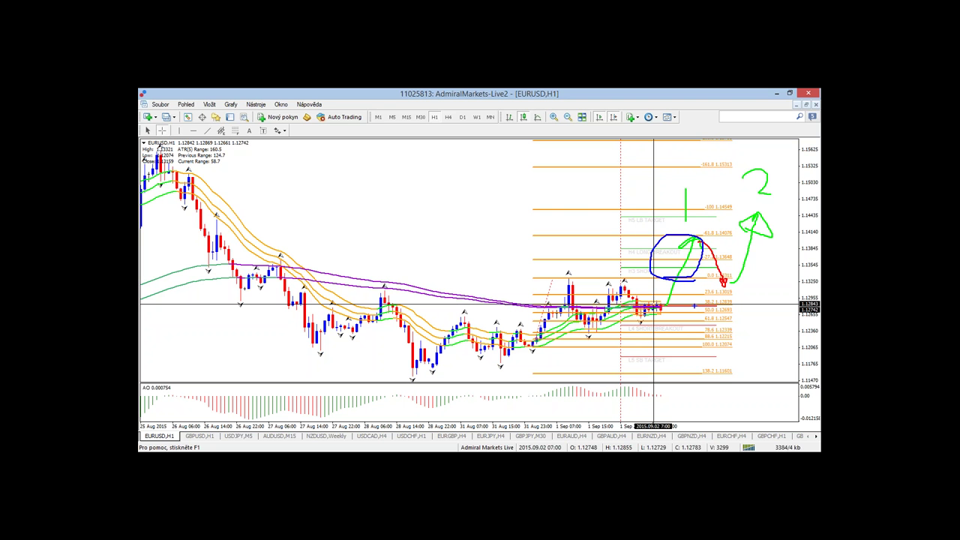
key("Escape")
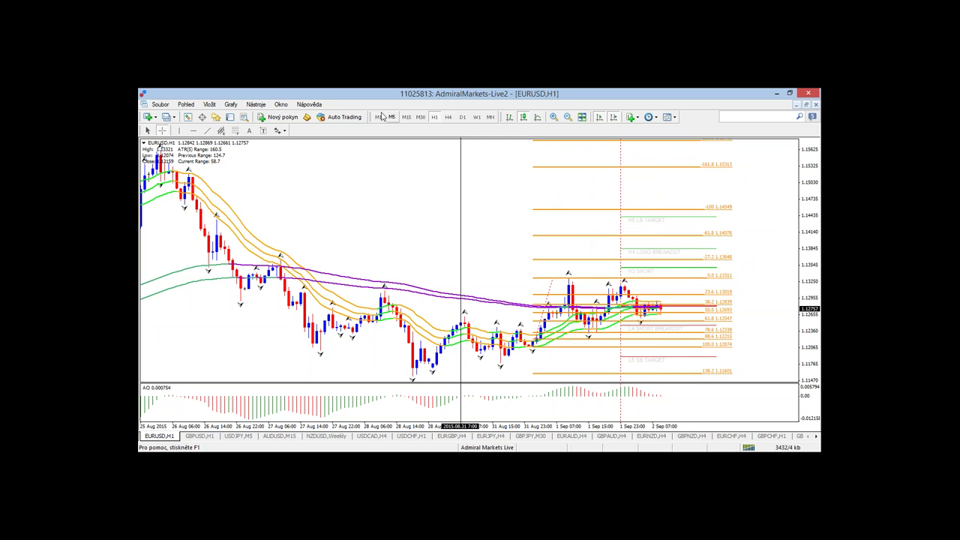
Draw thick orange trend lines descending from the 27 August high across the September highs and ascending from the 28 August low.
mouse_move(268, 258)
left_mouse_down()
mouse_move(620, 297)
mouse_move(686, 288)
left_mouse_up()
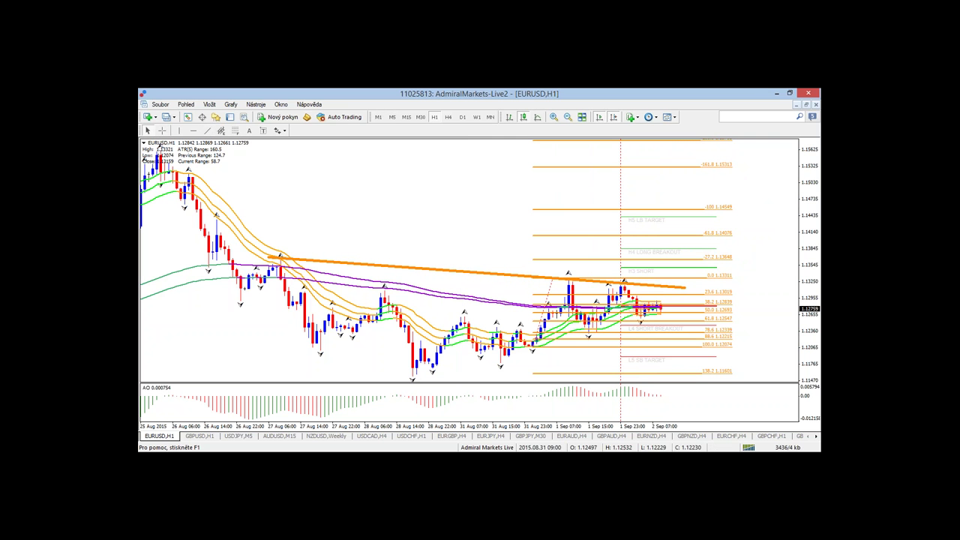
left_click_drag(413, 377, 705, 314)
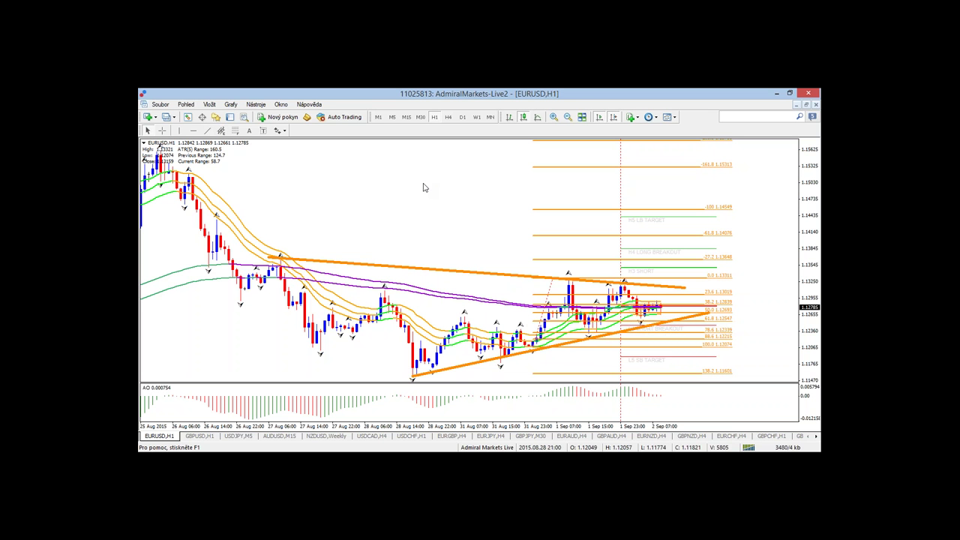
Mark the upper trend line with a blue arrow, circle the 27 August drop, box the price range below it in green, and clear these marks.
mouse_move(639, 206)
left_mouse_down()
mouse_move(652, 265)
mouse_move(639, 261)
mouse_move(642, 269)
left_mouse_up()
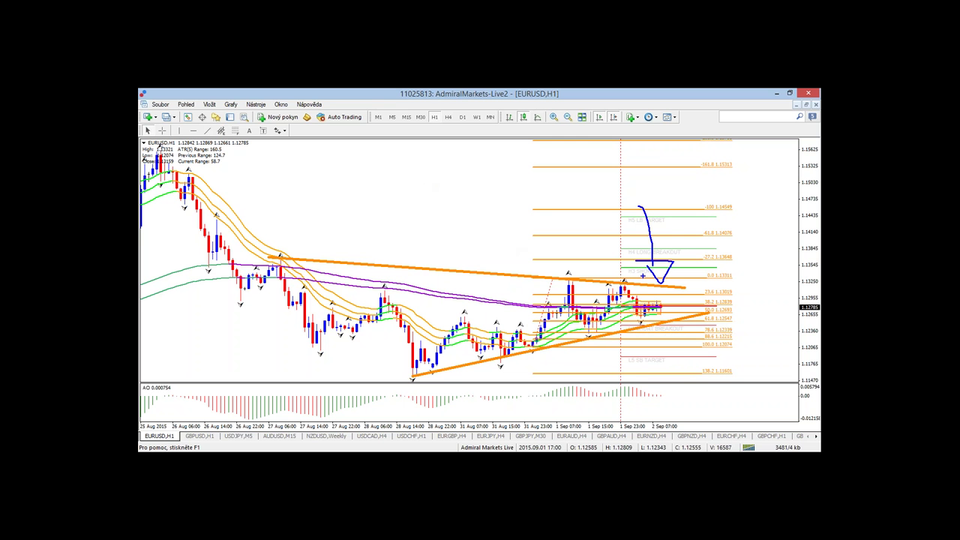
mouse_move(309, 262)
left_mouse_down()
mouse_move(285, 281)
mouse_move(319, 290)
mouse_move(315, 262)
left_mouse_up()
mouse_move(334, 265)
left_mouse_down()
mouse_move(330, 308)
mouse_move(490, 384)
mouse_move(509, 359)
mouse_move(333, 265)
left_mouse_up()
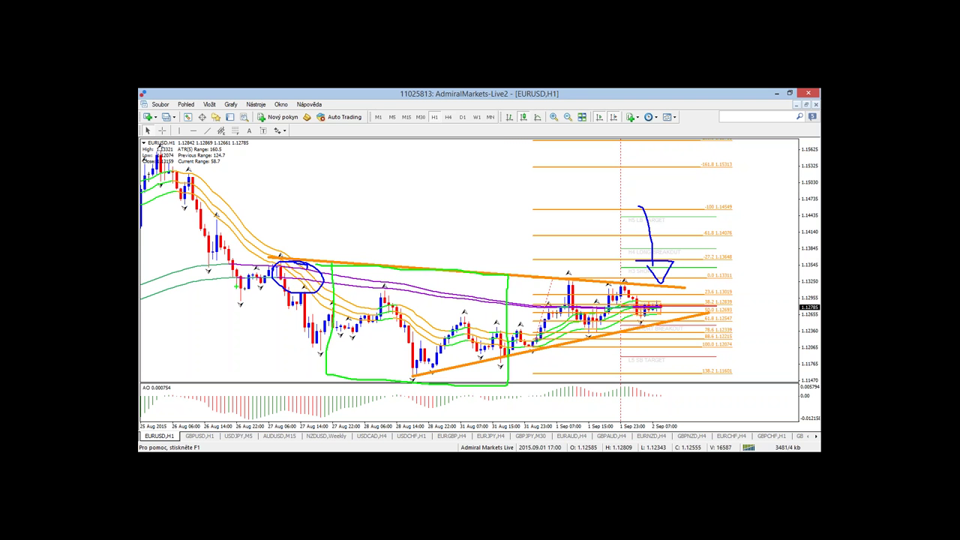
key("Escape")
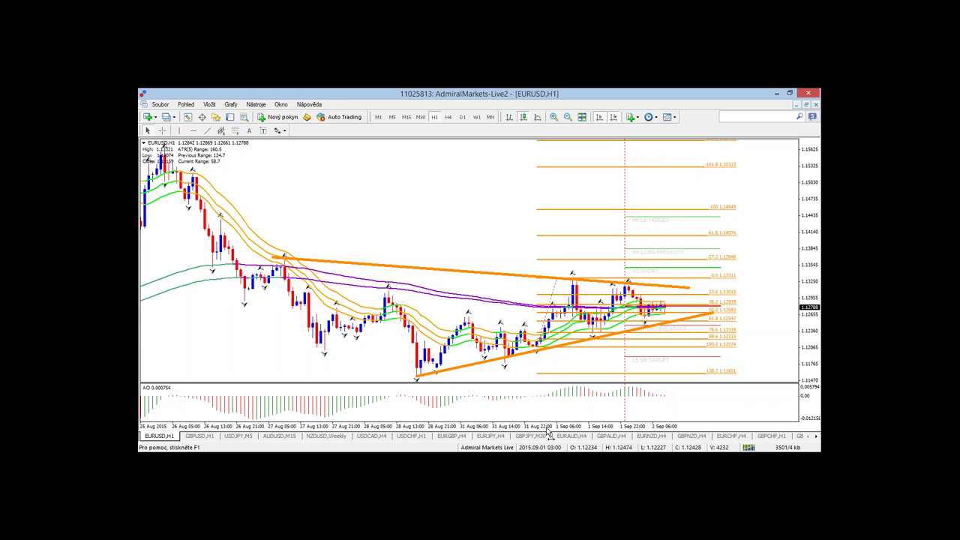
Zoom out the EURUSD H1 chart to examine the wider price history around the trend lines.
key("minus")
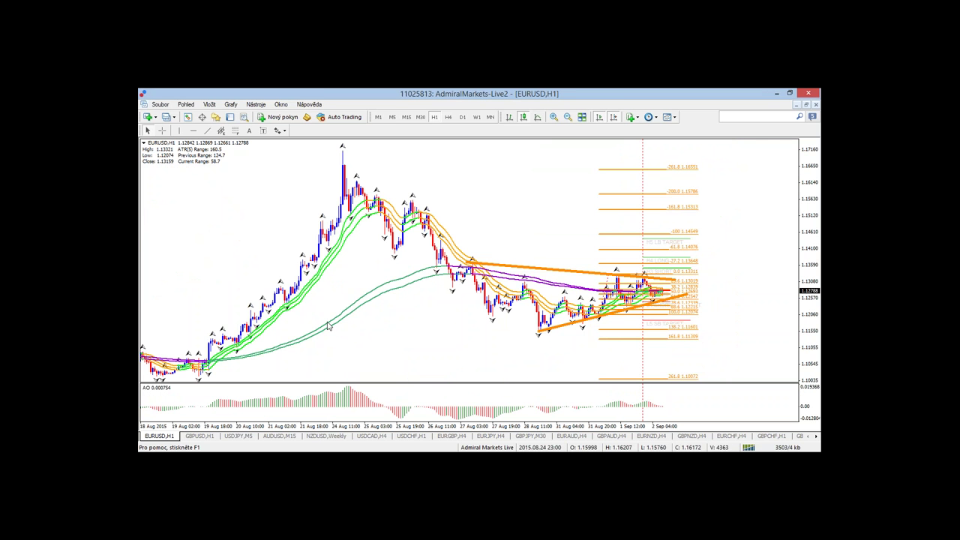
Outline the 19–24 August rally in green and draw green arrows in the gap between its short and long moving averages.
mouse_move(219, 306)
left_mouse_down()
mouse_move(219, 386)
mouse_move(366, 397)
mouse_move(380, 182)
mouse_move(314, 157)
mouse_move(223, 269)
mouse_move(211, 319)
left_mouse_up()
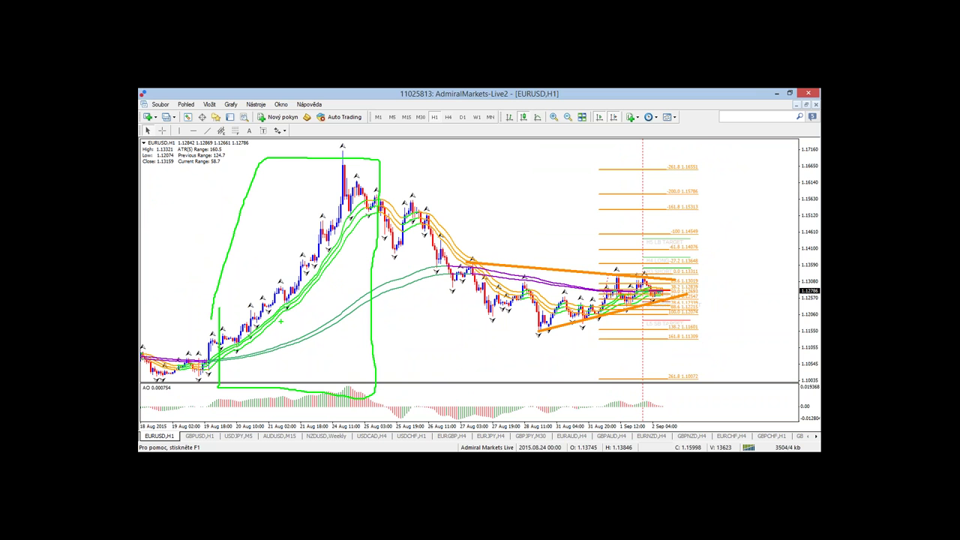
mouse_move(281, 321)
left_mouse_down()
mouse_move(273, 344)
mouse_move(284, 347)
mouse_move(285, 315)
left_mouse_up()
mouse_move(319, 302)
left_mouse_down()
mouse_move(319, 322)
mouse_move(318, 283)
mouse_move(318, 330)
mouse_move(311, 324)
left_mouse_up()
Circle the September consolidation and 27 August high in red, box the range between them, circle the 25–26 August swing in blue, and clear the marks.
mouse_move(671, 283)
left_mouse_down()
mouse_move(662, 273)
mouse_move(683, 294)
mouse_move(645, 271)
left_mouse_up()
mouse_move(477, 256)
left_mouse_down()
mouse_move(486, 261)
mouse_move(475, 276)
mouse_move(486, 256)
left_mouse_up()
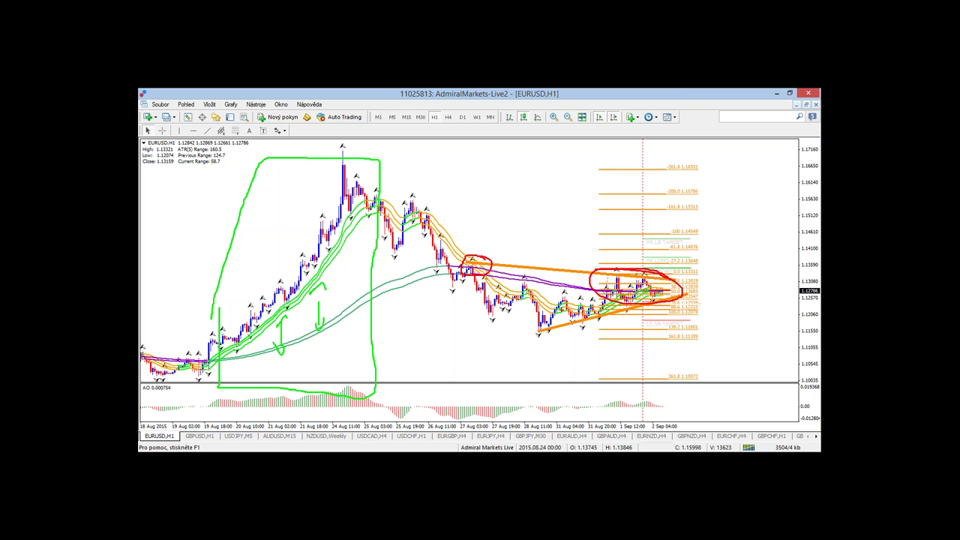
mouse_move(500, 258)
left_mouse_down()
mouse_move(499, 326)
mouse_move(590, 336)
mouse_move(590, 262)
mouse_move(501, 260)
left_mouse_up()
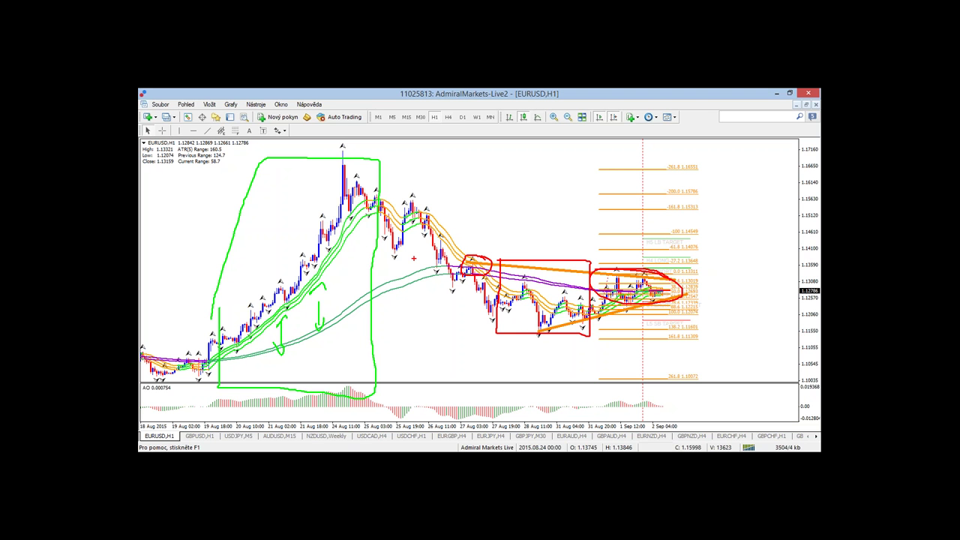
mouse_move(467, 217)
left_mouse_down()
mouse_move(441, 192)
mouse_move(377, 204)
mouse_move(437, 268)
mouse_move(468, 213)
mouse_move(456, 207)
left_mouse_up()
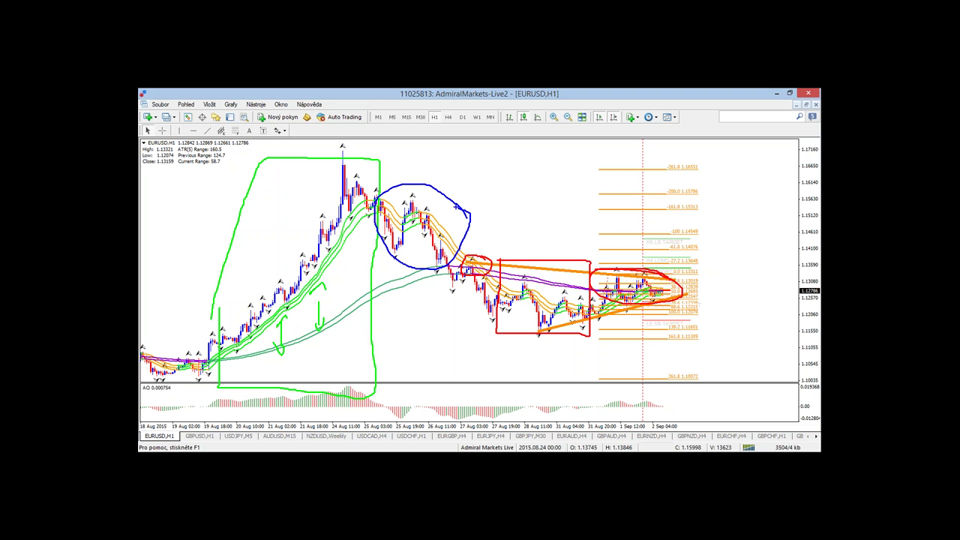
key("Escape")
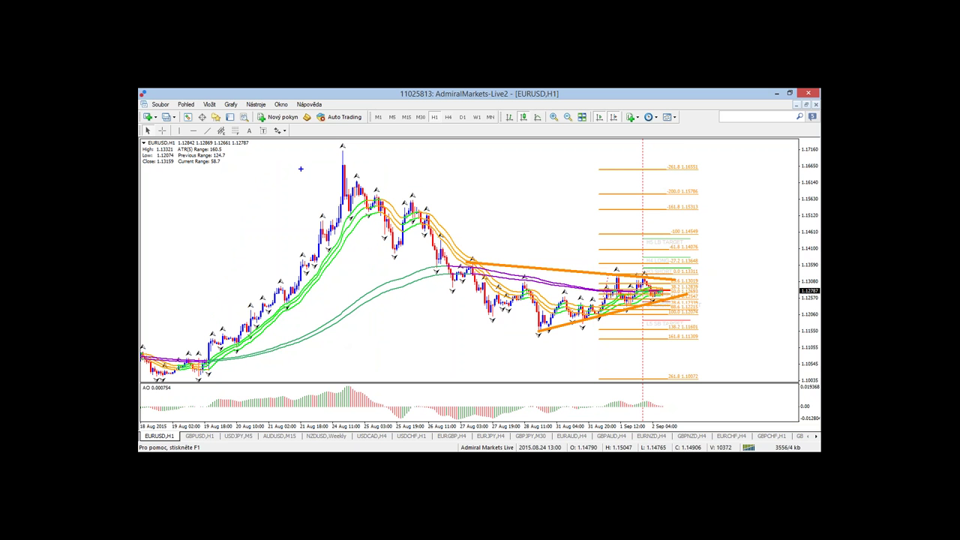
Draw a red line rising to the 24 August peak, a red zigzag down from it, and a circle where price meets the long moving averages.
mouse_move(340, 157)
left_mouse_down()
mouse_move(360, 142)
mouse_move(180, 242)
left_mouse_up()
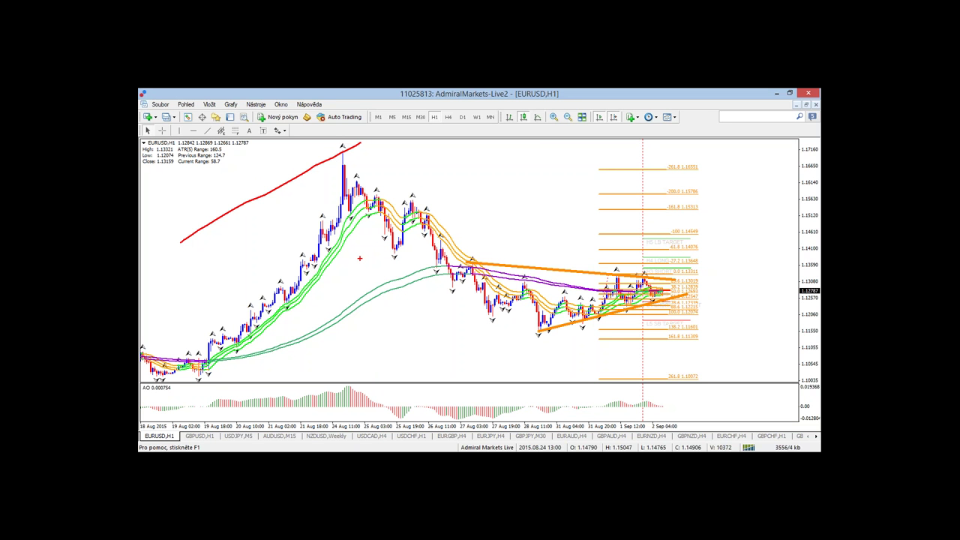
mouse_move(465, 266)
left_mouse_down()
mouse_move(450, 262)
mouse_move(471, 284)
mouse_move(454, 265)
left_mouse_up()
mouse_move(341, 164)
left_mouse_down()
mouse_move(385, 241)
mouse_move(429, 183)
mouse_move(450, 278)
mouse_move(436, 271)
left_mouse_up()
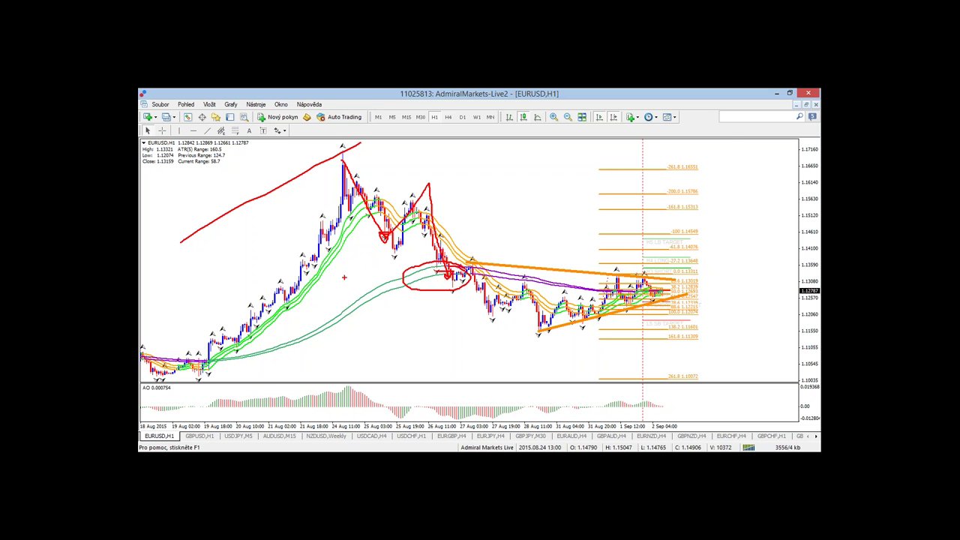
Number the zigzag's legs 1, 2 and 3, draw a green upward arrow from the circled area, and clear the annotations.
left_click_drag(364, 263, 365, 291)
mouse_move(441, 163)
left_mouse_down()
mouse_move(464, 163)
mouse_move(461, 209)
left_mouse_up()
mouse_move(435, 303)
left_mouse_down()
mouse_move(447, 326)
mouse_move(427, 326)
left_mouse_up()
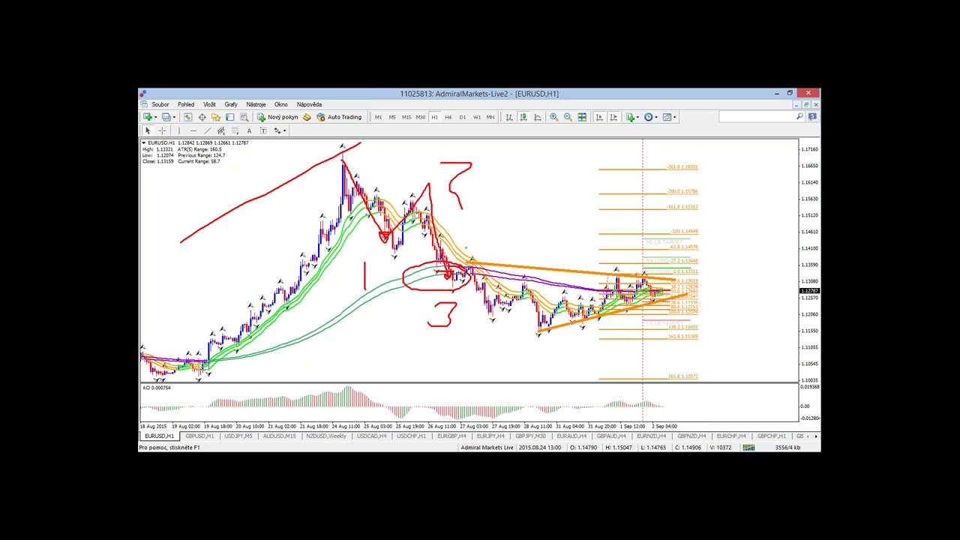
mouse_move(455, 259)
left_mouse_down()
mouse_move(541, 185)
mouse_move(505, 195)
mouse_move(550, 180)
mouse_move(547, 206)
mouse_move(516, 195)
left_mouse_up()
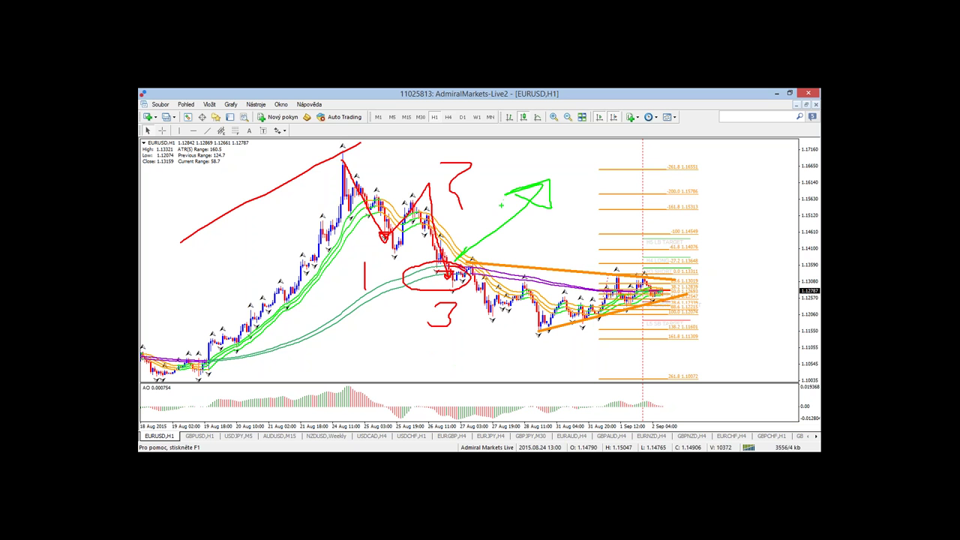
key("Escape")
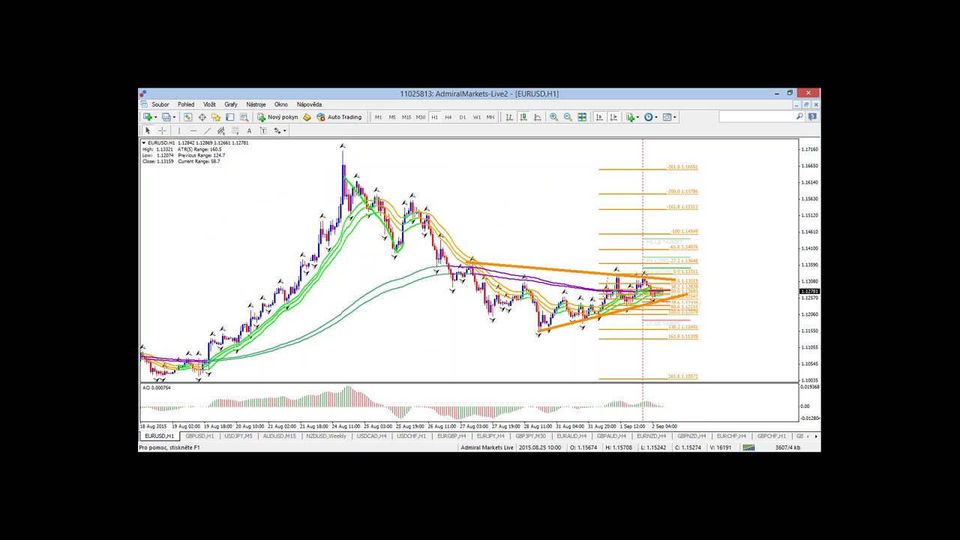
Sketch the late-August decline as a red zigzag, circle the 27 August high in red, add a green upward arrow, and clear the annotations.
key("ctrl+2")
mouse_move(359, 227)
left_mouse_down()
mouse_move(379, 260)
mouse_move(419, 243)
mouse_move(412, 275)
left_mouse_up()
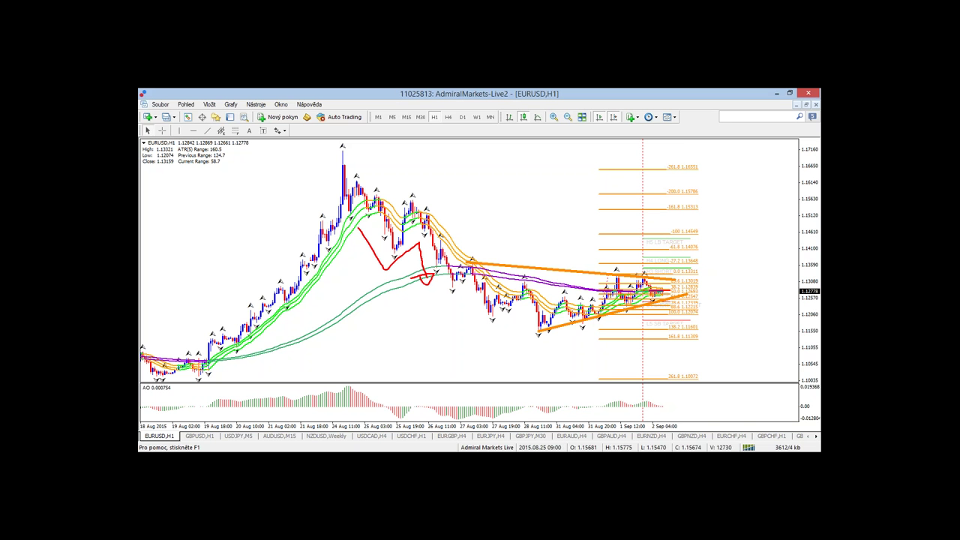
mouse_move(489, 245)
left_mouse_down()
mouse_move(458, 264)
mouse_move(491, 264)
mouse_move(481, 242)
left_mouse_up()
key("g")
mouse_move(493, 254)
left_mouse_down()
mouse_move(537, 210)
mouse_move(534, 201)
mouse_move(559, 221)
left_mouse_up()
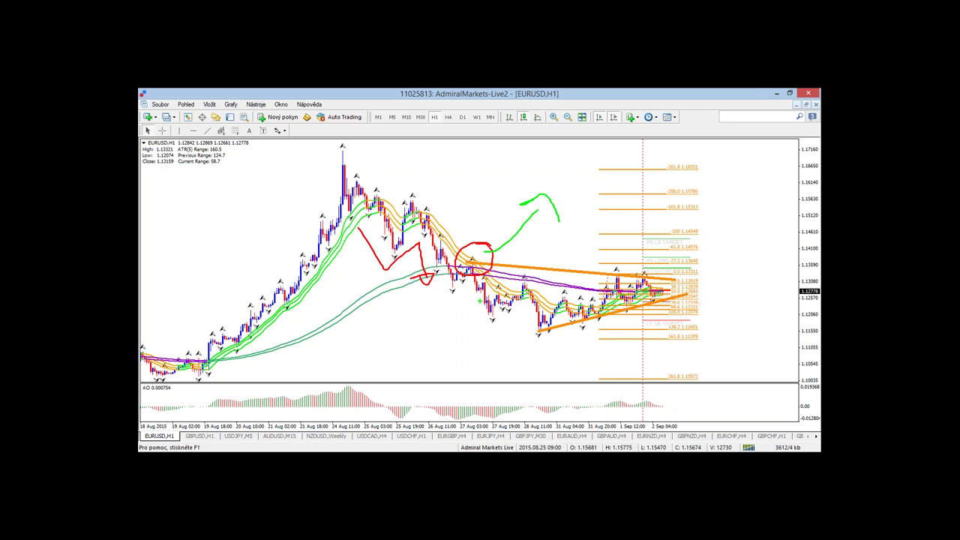
key("Escape")
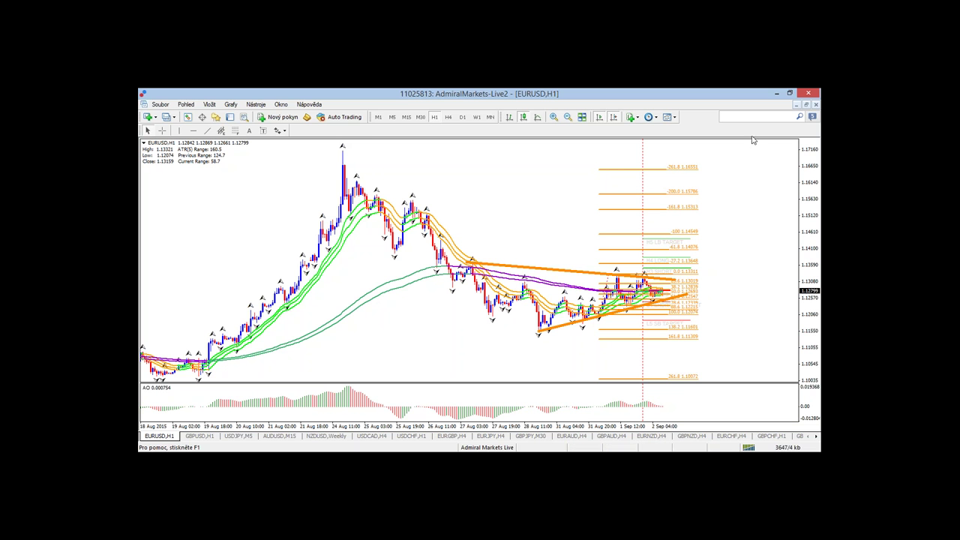
Measure the rally from the 19 August low to the 24 August high with the crosshair.
left_click(162, 131)
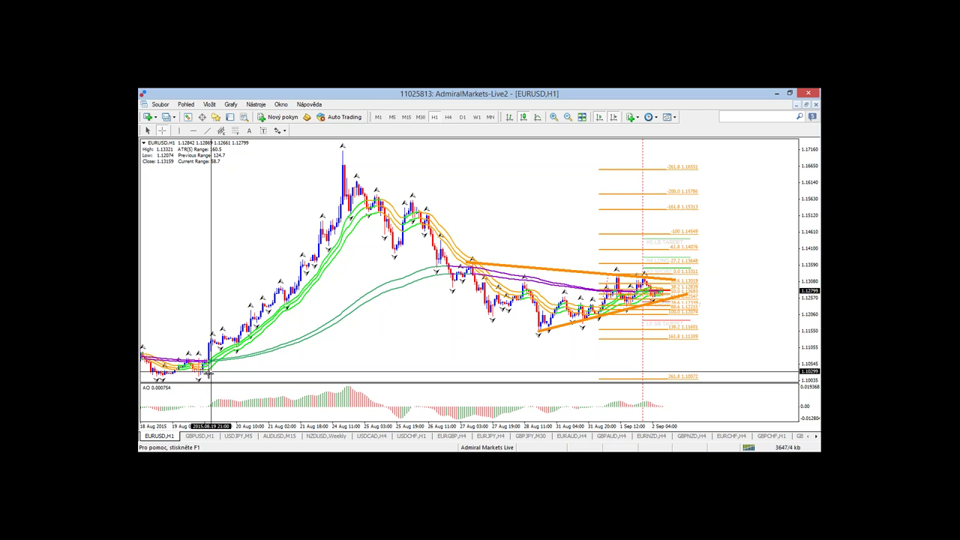
left_click_drag(210, 375, 342, 153)
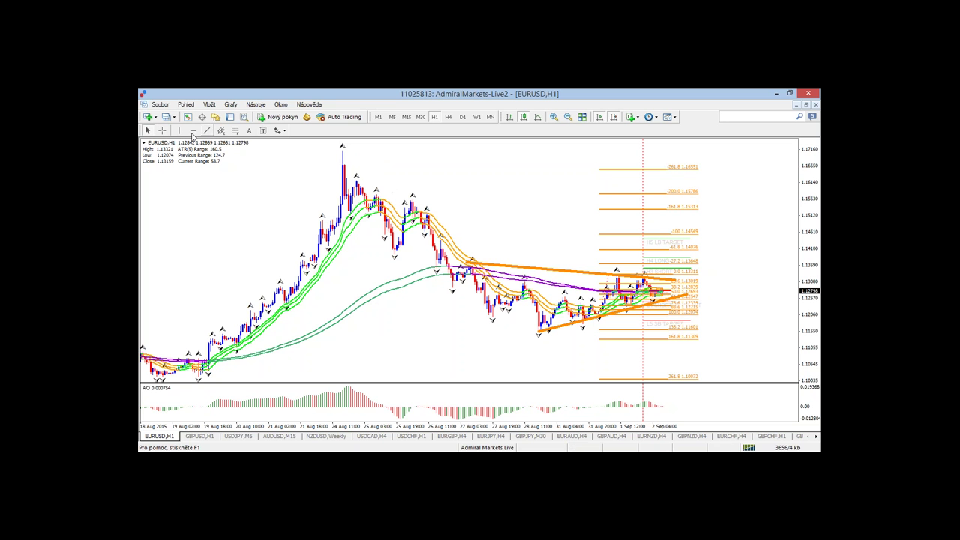
left_click(163, 130)
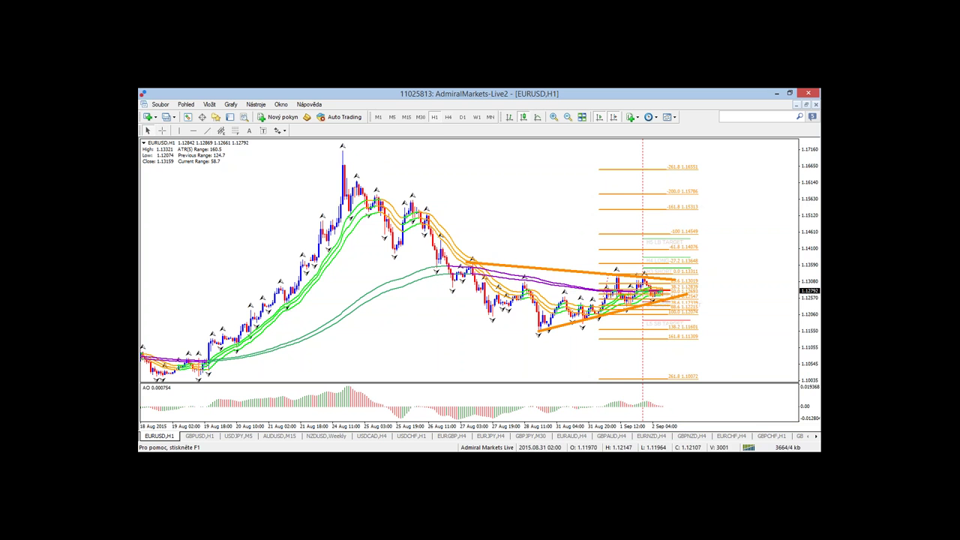
Switch the EURUSD chart to the H4 timeframe and delete the orange Fibonacci levels around the triangle.
mouse_move(569, 426)
left_mouse_down()
mouse_move(600, 426)
mouse_move(552, 426)
left_mouse_up()
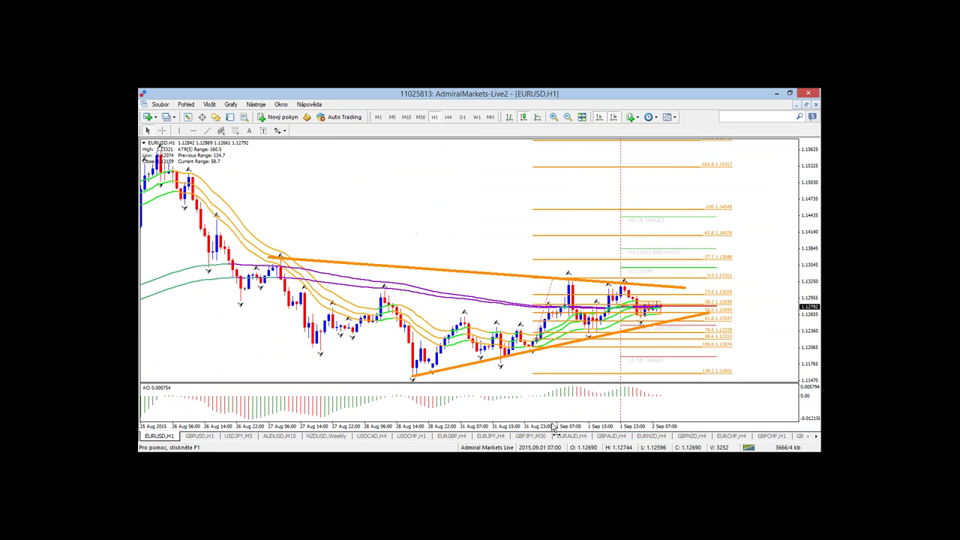
left_click(448, 117)
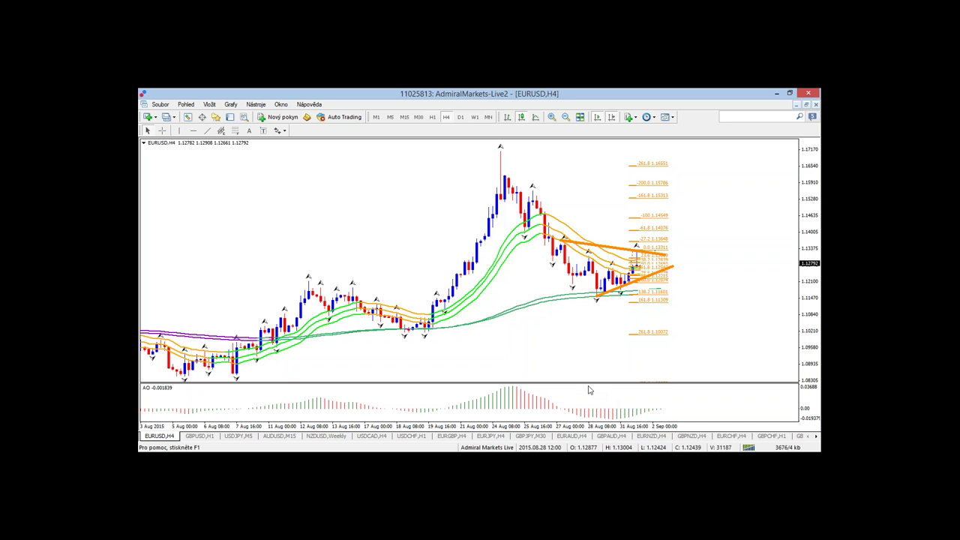
key("plus")
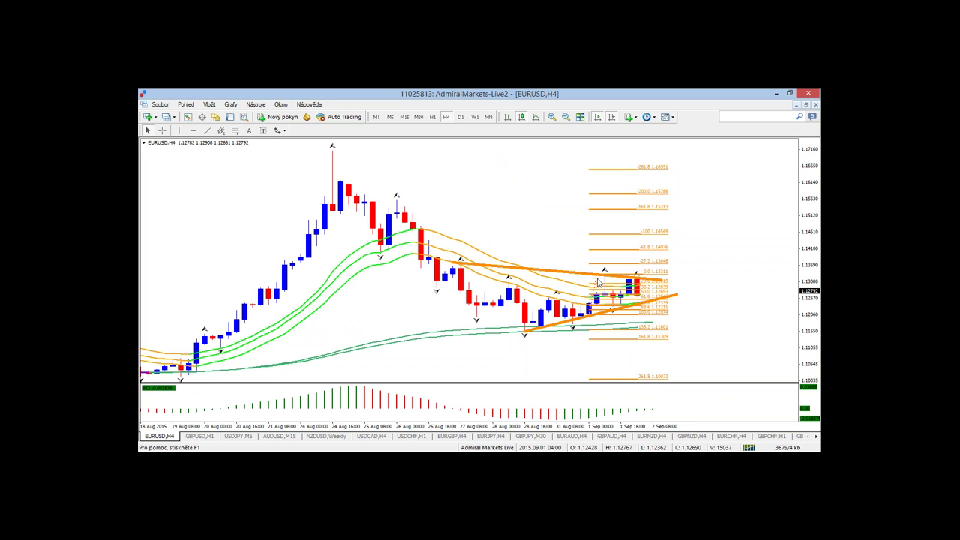
left_click_drag(598, 282, 600, 252)
right_click(600, 252)
left_click(625, 283)
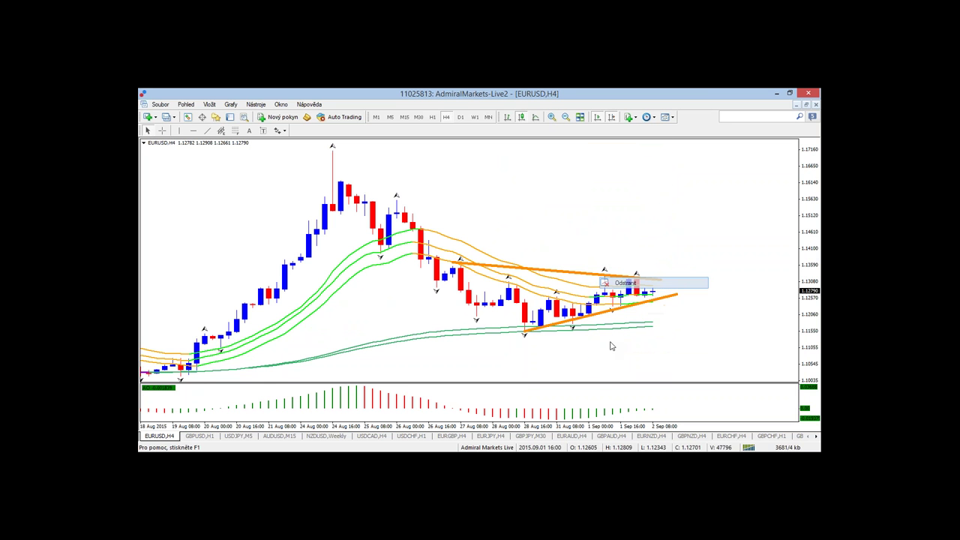
Examine the 28 August low against the long moving averages on the H4 chart with the crosshair.
key("minus")
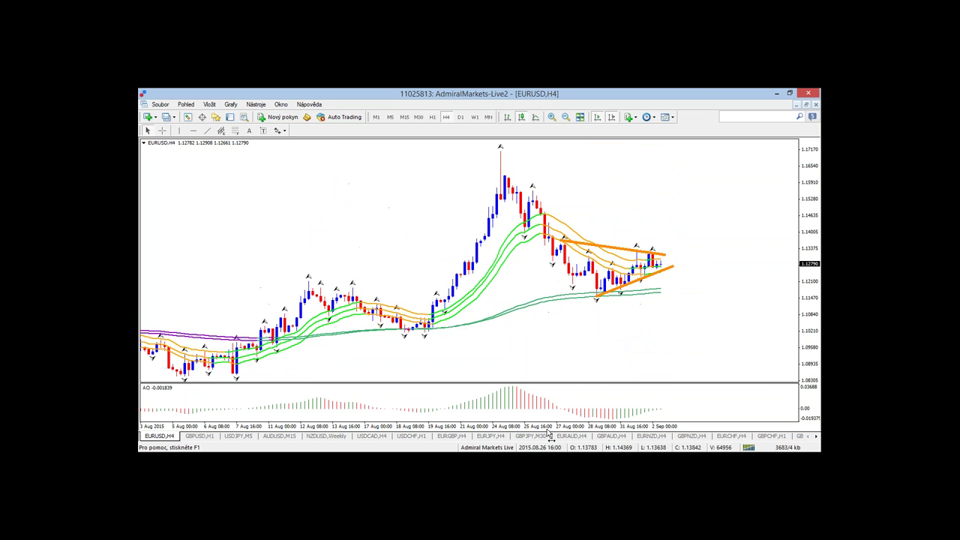
key("minus")
key("plus")
left_click(162, 130)
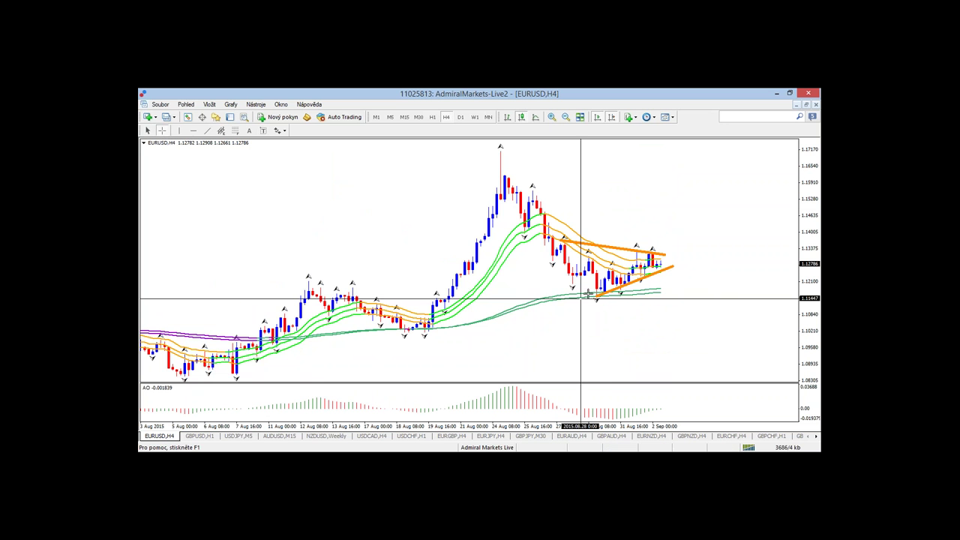
mouse_move(589, 291)
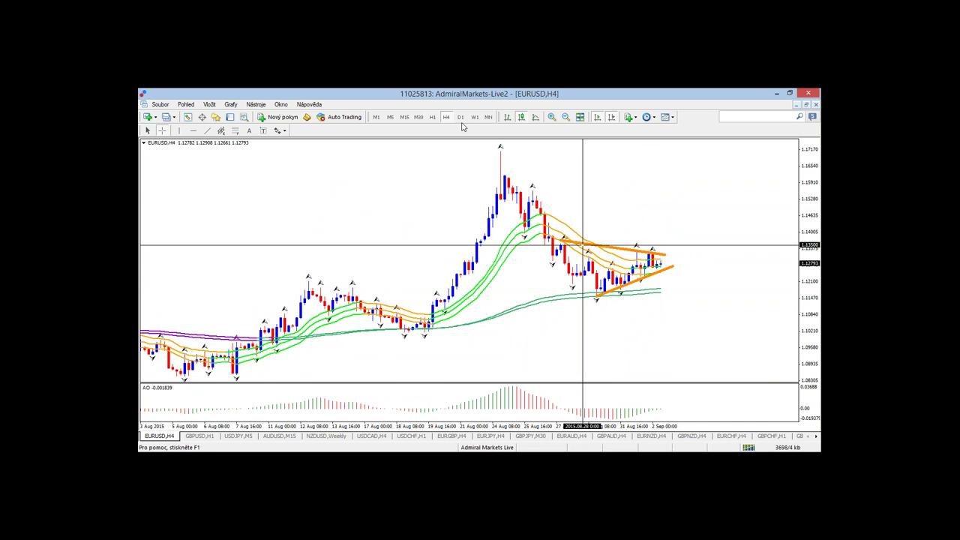
Switch EURUSD to the D1 timeframe, circle the 24 August spike in green, mark the drop beside it, and clear the annotations.
type("D1")
key("Return")
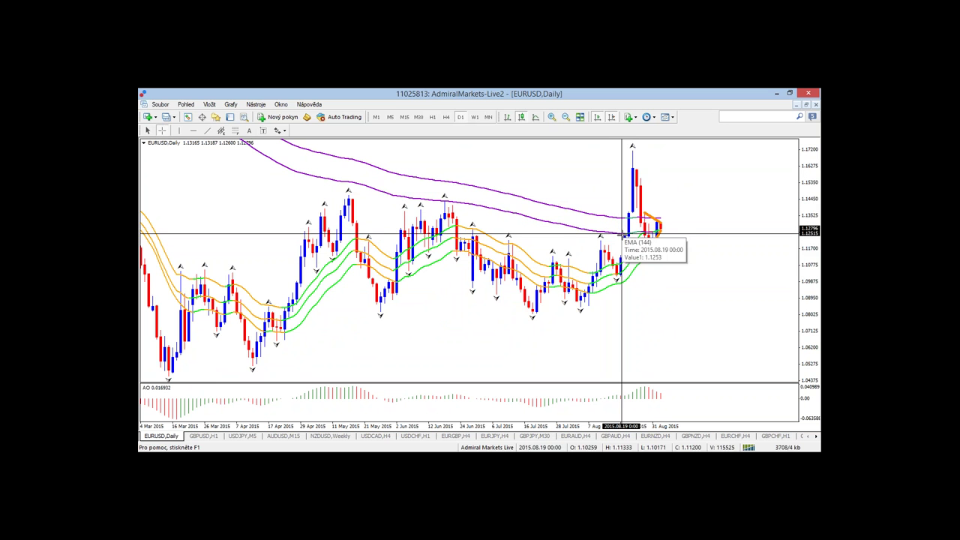
mouse_move(651, 179)
left_mouse_down()
mouse_move(634, 156)
mouse_move(608, 204)
mouse_move(631, 215)
mouse_move(660, 170)
left_mouse_up()
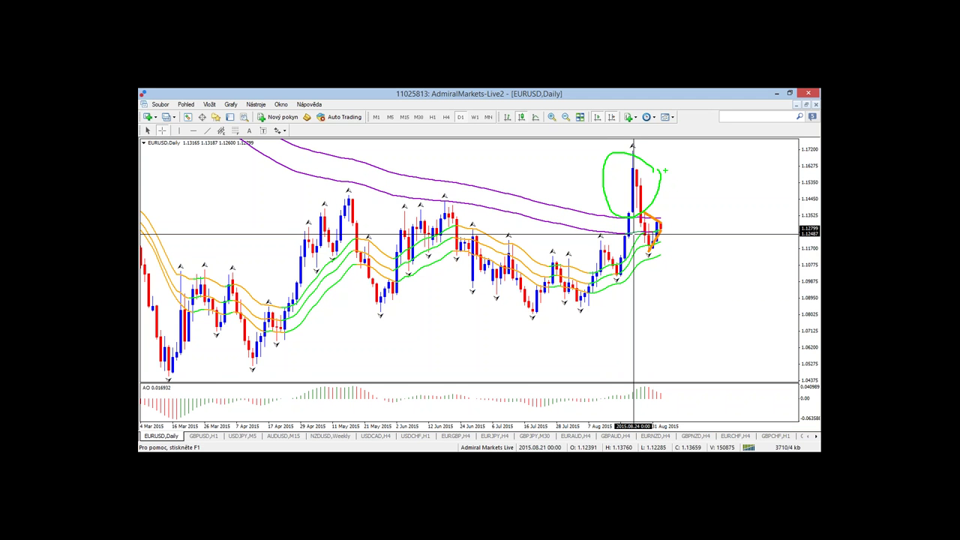
mouse_move(659, 160)
left_mouse_down()
mouse_move(689, 240)
mouse_move(702, 240)
mouse_move(680, 239)
left_mouse_up()
key("Escape")
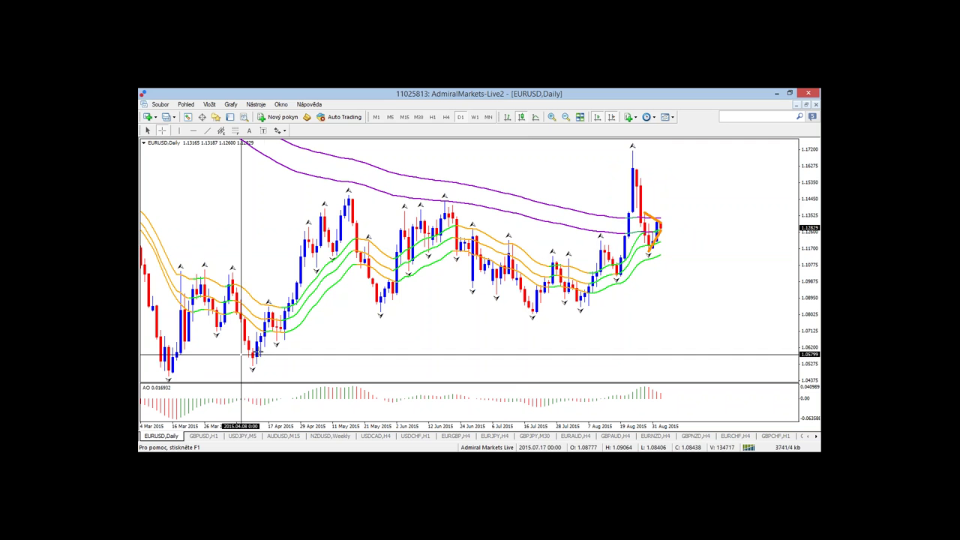
Circle the March–April and May–June highs in green, draw a support line under the lows and an arrow up the August rally, and clear them.
mouse_move(149, 257)
left_mouse_down()
mouse_move(159, 338)
mouse_move(174, 326)
left_mouse_up()
mouse_move(247, 264)
left_mouse_down()
mouse_move(141, 256)
mouse_move(197, 285)
mouse_move(235, 260)
left_mouse_up()
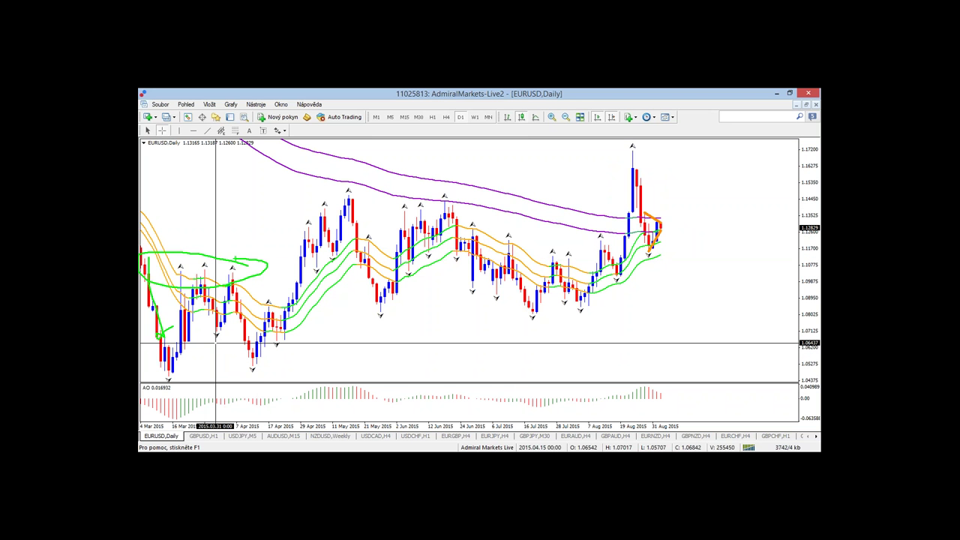
mouse_move(459, 177)
left_mouse_down()
mouse_move(435, 185)
mouse_move(501, 196)
mouse_move(425, 173)
left_mouse_up()
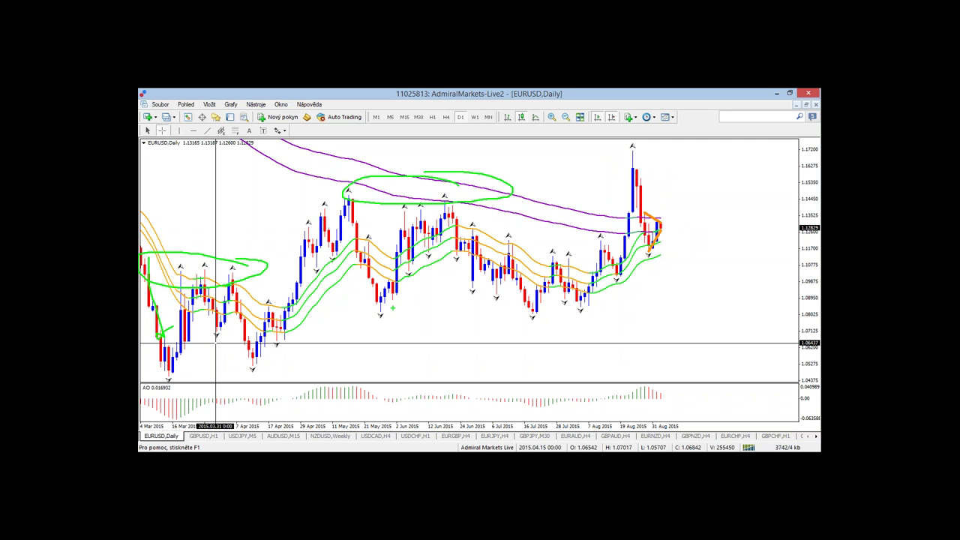
mouse_move(160, 381)
left_mouse_down()
mouse_move(543, 306)
mouse_move(659, 305)
left_mouse_up()
mouse_move(561, 291)
left_mouse_down()
mouse_move(576, 290)
mouse_move(603, 174)
left_mouse_up()
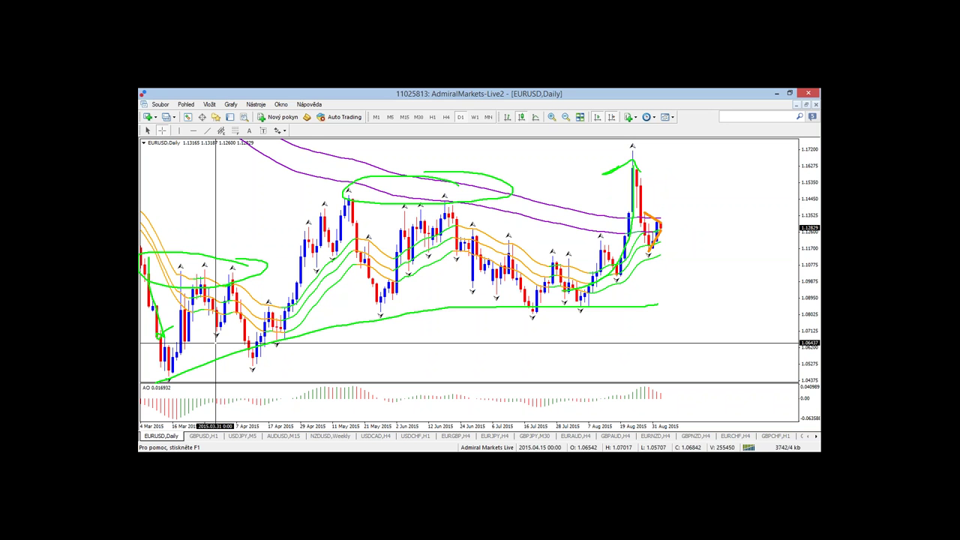
key("Escape")
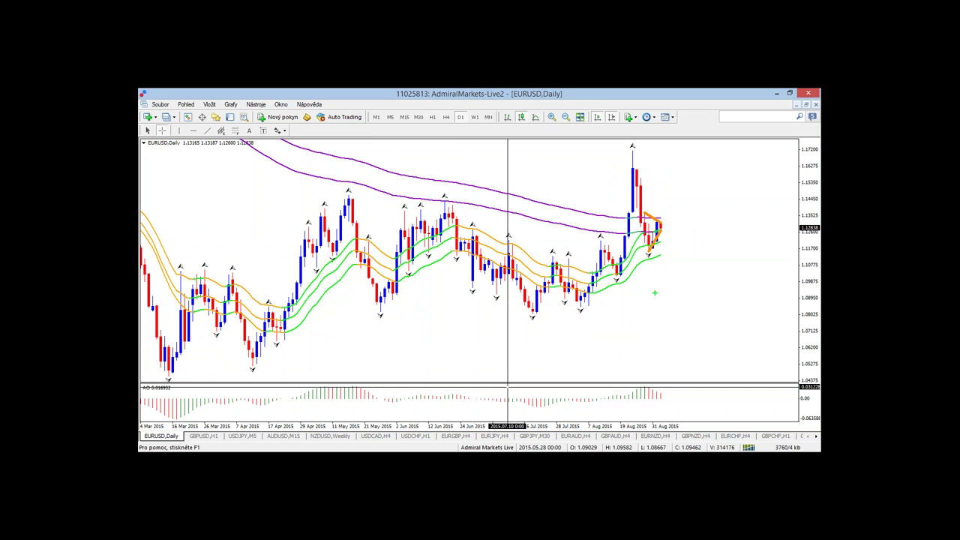
Draw a red downward arrow and a green upward arrow after the latest daily candles, and circle the consolidation between them in blue.
left_click_drag(678, 255, 684, 303)
mouse_move(672, 215)
left_mouse_down()
mouse_move(694, 162)
mouse_move(711, 174)
left_mouse_up()
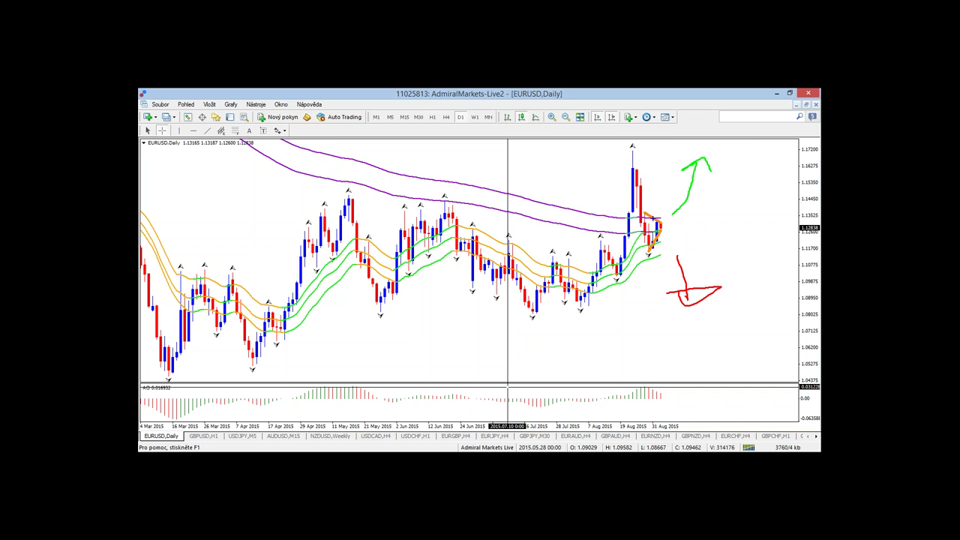
mouse_move(713, 220)
left_mouse_down()
mouse_move(646, 204)
mouse_move(641, 216)
mouse_move(665, 250)
mouse_move(727, 250)
mouse_move(713, 220)
left_mouse_up()
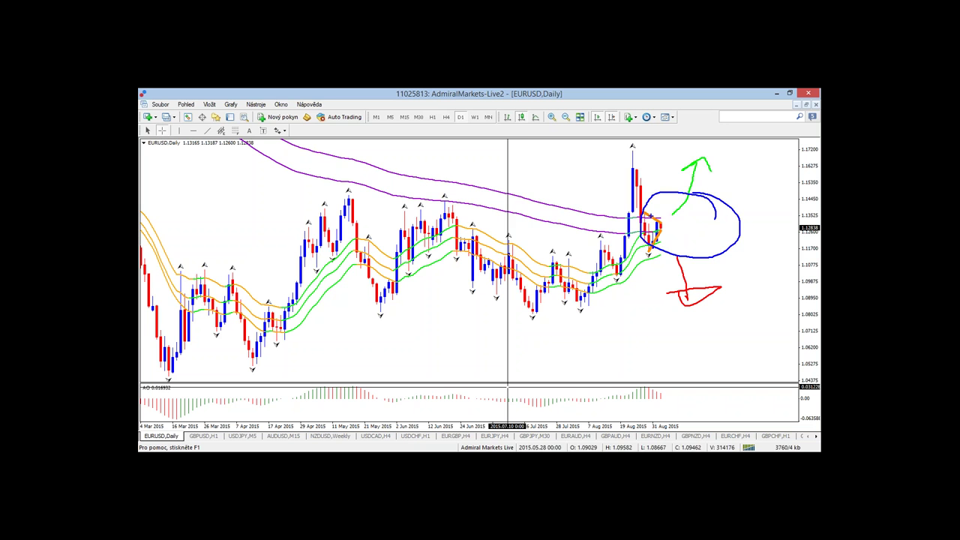
Return EURUSD to the H4 timeframe, circle the 18–19 August lows in green, mark the recent lows near the long moving averages, and clear the marks.
left_click(446, 117)
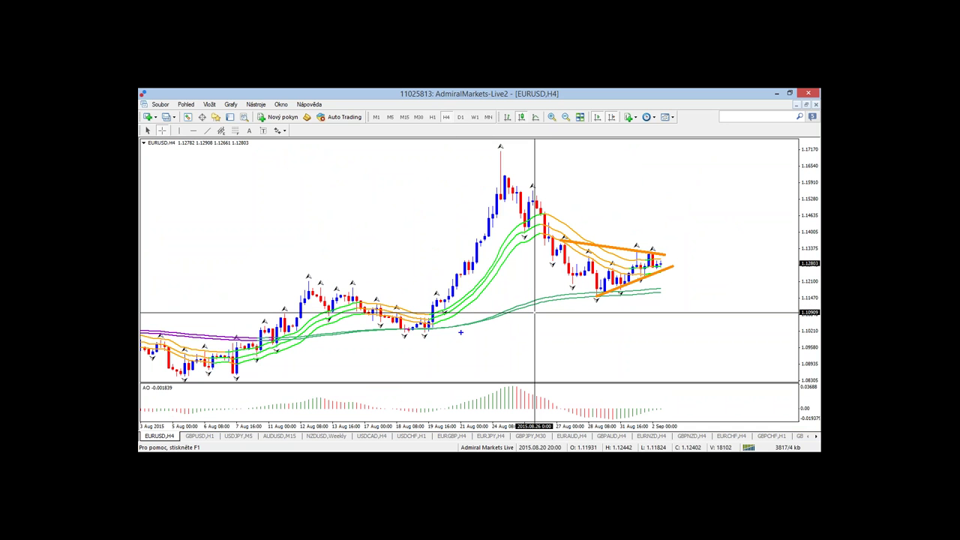
mouse_move(458, 331)
left_mouse_down()
mouse_move(382, 320)
mouse_move(388, 343)
mouse_move(452, 324)
left_mouse_up()
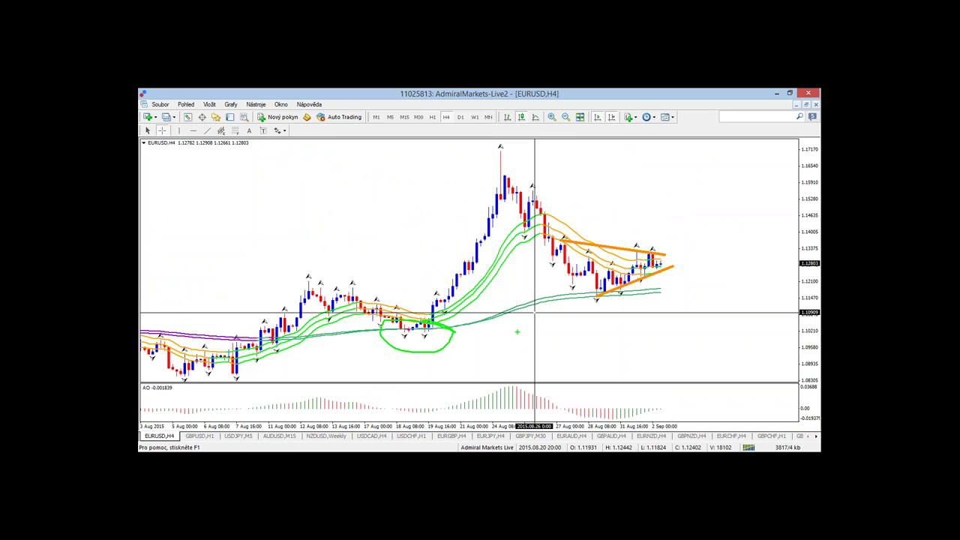
mouse_move(620, 289)
left_mouse_down()
mouse_move(600, 307)
mouse_move(624, 289)
left_mouse_up()
key("Escape")
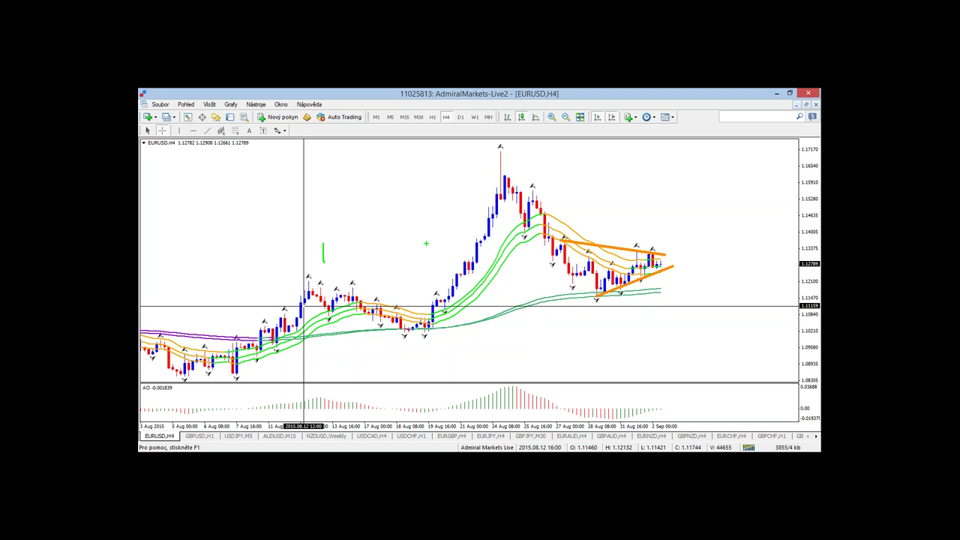
Number the two August upswings 1 and 2 in green, circle the 1, and circle the gaps under both peaks' pullbacks in blue.
left_click_drag(427, 232, 466, 261)
mouse_move(343, 244)
left_mouse_down()
mouse_move(293, 245)
mouse_move(295, 268)
mouse_move(342, 240)
left_mouse_up()
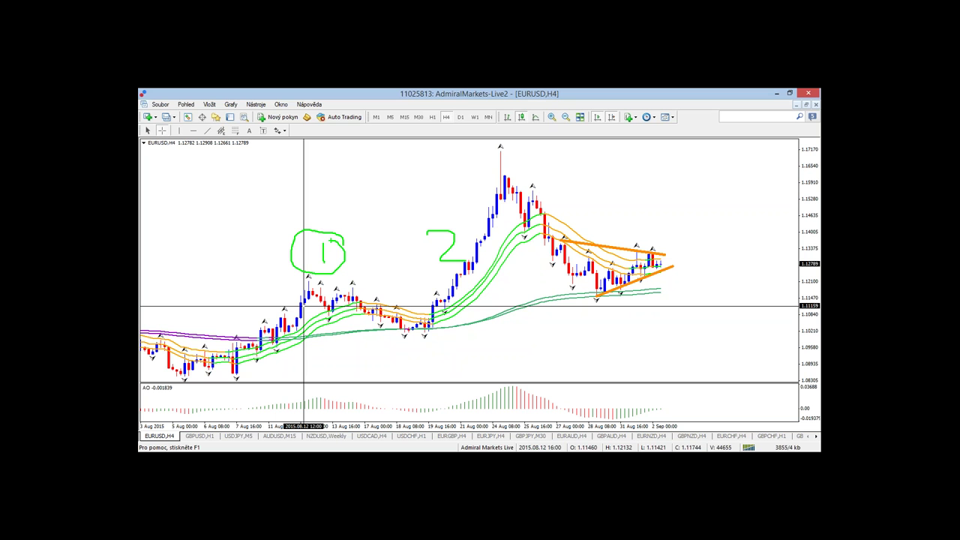
mouse_move(354, 324)
left_mouse_down()
mouse_move(328, 326)
mouse_move(359, 318)
left_mouse_up()
mouse_move(541, 252)
left_mouse_down()
mouse_move(513, 256)
mouse_move(522, 316)
mouse_move(544, 275)
mouse_move(537, 246)
left_mouse_up()
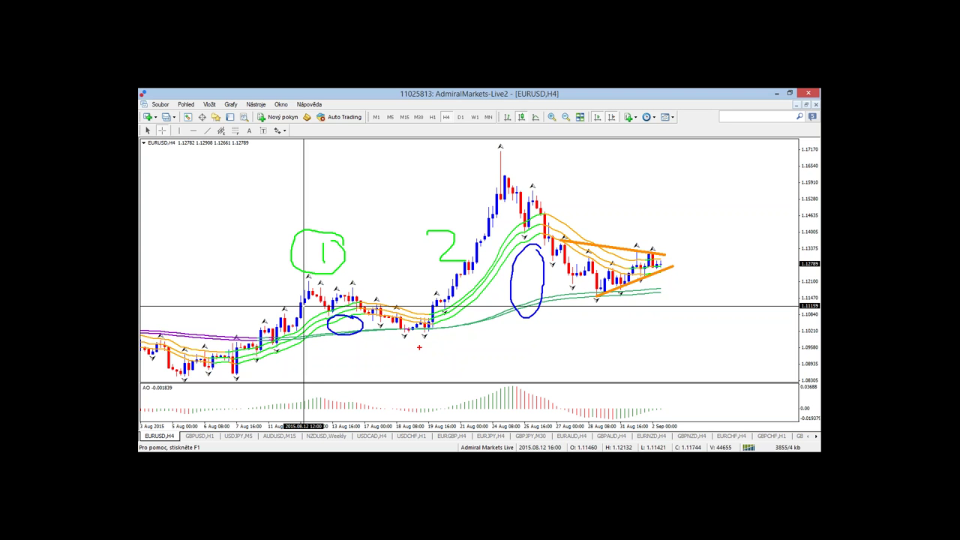
Circle both lows near the long moving averages in red and the 2 in green, sketch the red zigzag decline, and clear all marks.
mouse_move(441, 327)
left_mouse_down()
mouse_move(409, 325)
mouse_move(446, 338)
mouse_move(440, 327)
left_mouse_up()
mouse_move(570, 289)
left_mouse_down()
mouse_move(626, 294)
mouse_move(631, 322)
left_mouse_up()
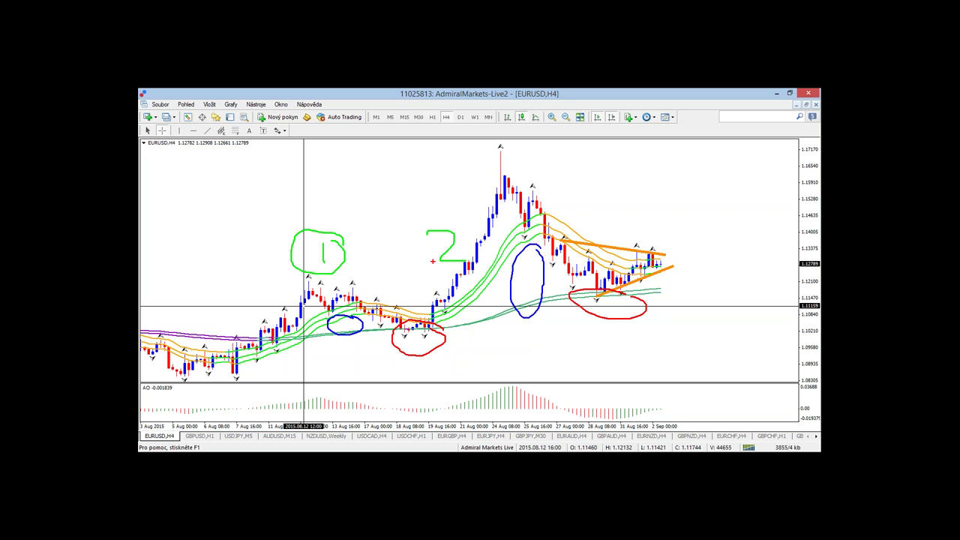
mouse_move(478, 259)
left_mouse_down()
mouse_move(481, 244)
mouse_move(408, 248)
mouse_move(459, 225)
left_mouse_up()
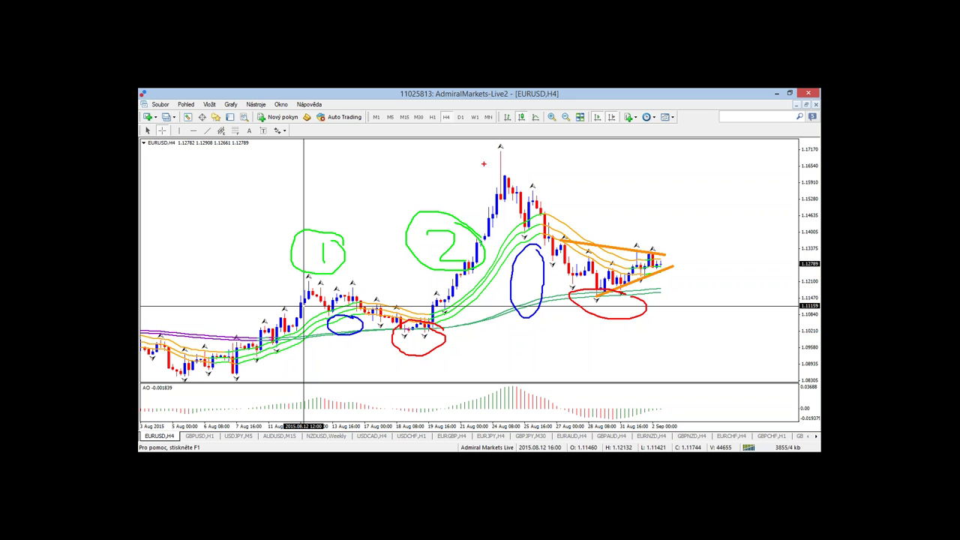
mouse_move(484, 163)
left_mouse_down()
mouse_move(508, 224)
mouse_move(520, 227)
mouse_move(552, 192)
mouse_move(594, 291)
left_mouse_up()
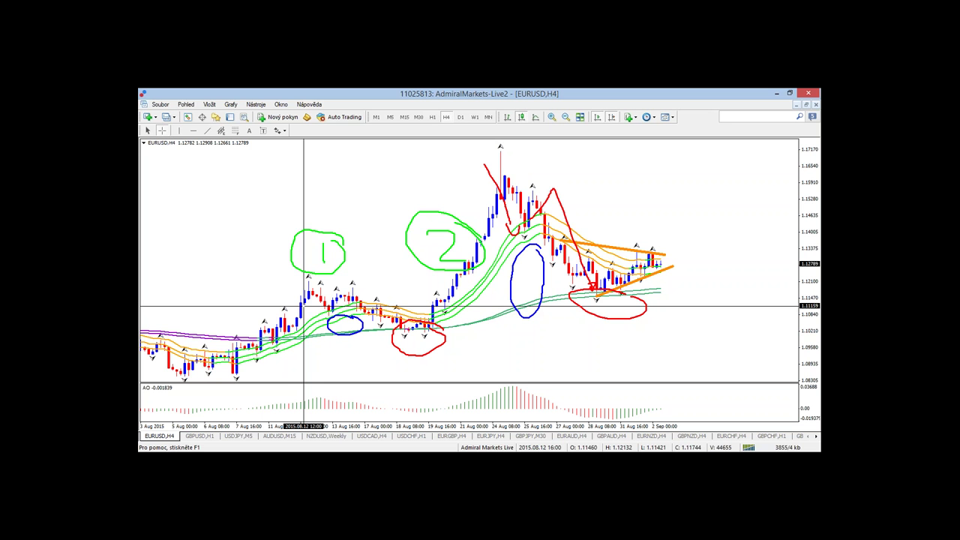
key("Escape")
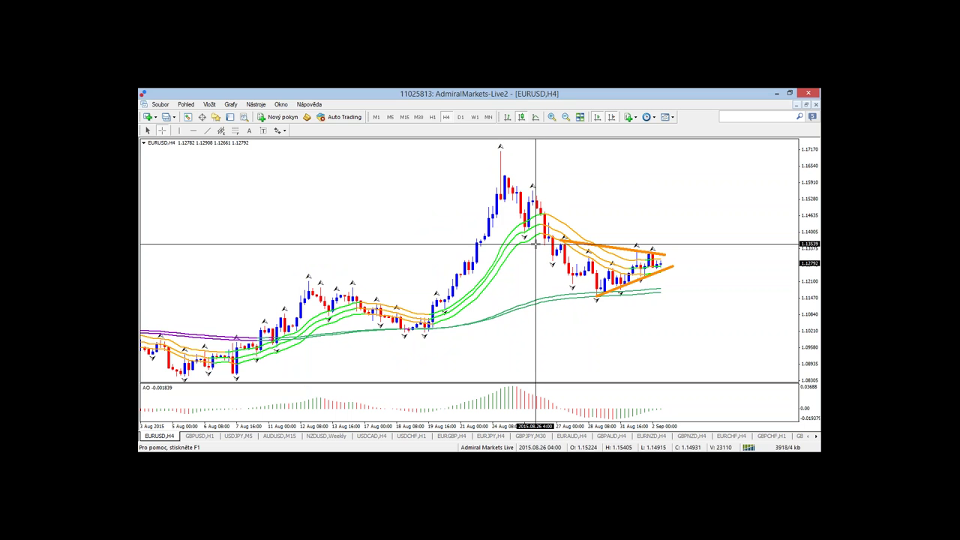
Circle the late-August lows near the long moving averages and the 1 September low in green, and clear the marks.
left_click_drag(534, 242, 534, 252)
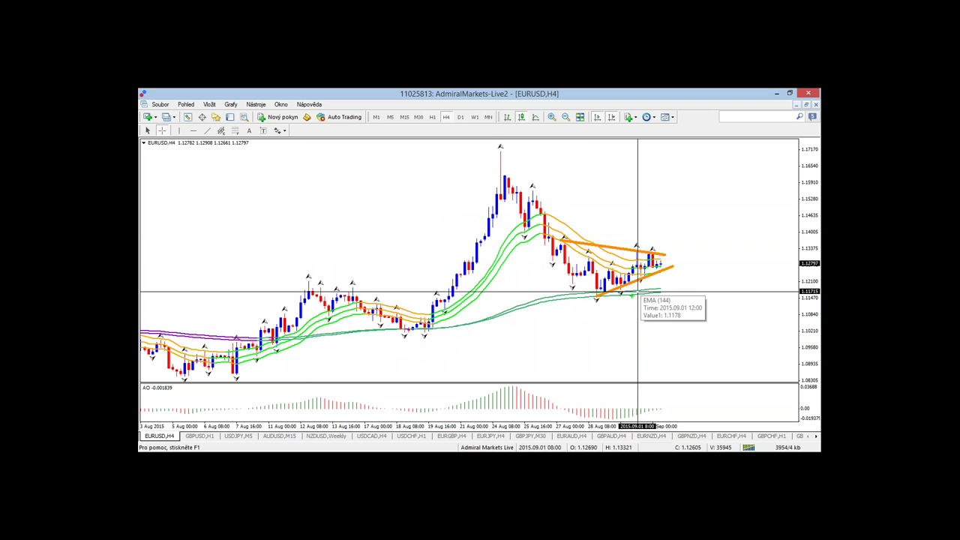
left_click_drag(636, 291, 636, 300)
mouse_move(638, 276)
left_mouse_down()
mouse_move(661, 282)
mouse_move(649, 275)
left_mouse_up()
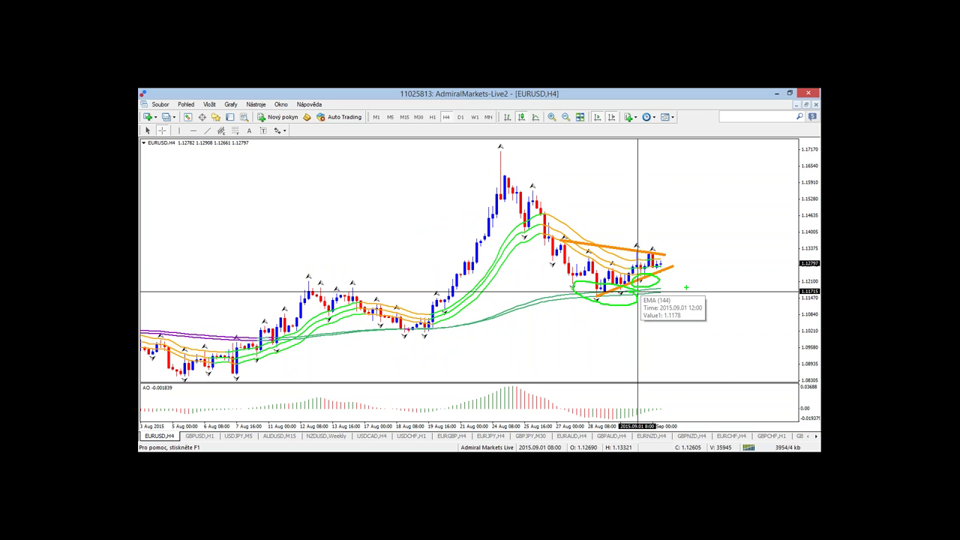
key("Escape")
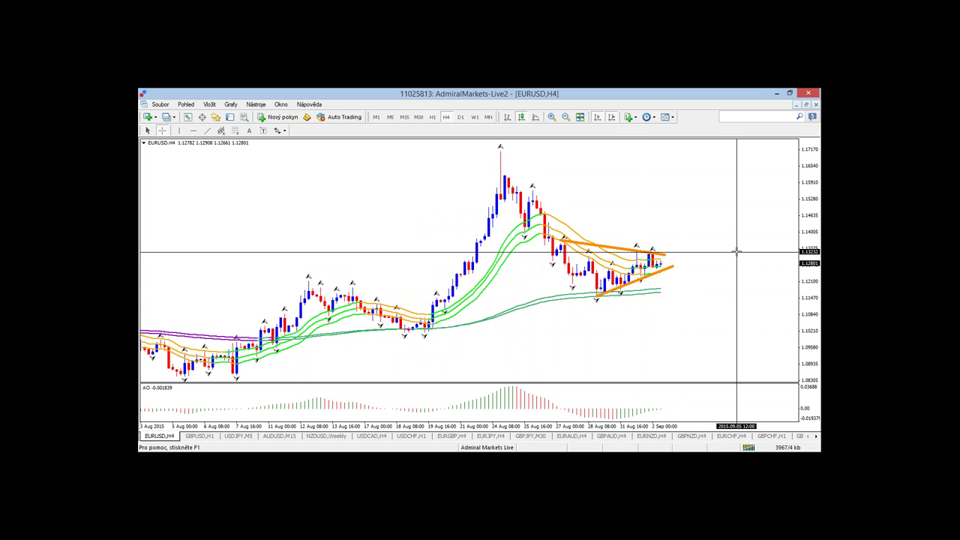
Extend the descending orange trend line slightly forward, circle the area below the rising line in blue, and clear the temporary annotations.
mouse_move(665, 255)
left_mouse_down()
mouse_move(673, 281)
mouse_move(659, 269)
mouse_move(643, 277)
mouse_move(674, 279)
left_mouse_up()
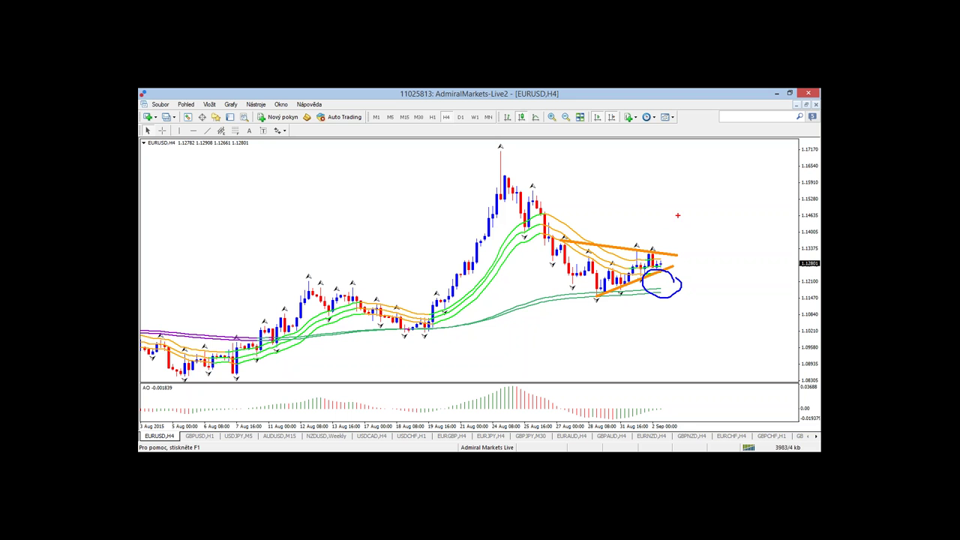
mouse_move(685, 209)
left_mouse_down()
mouse_move(685, 200)
mouse_move(690, 212)
left_mouse_up()
mouse_move(702, 154)
left_mouse_down()
mouse_move(663, 172)
mouse_move(687, 184)
mouse_move(717, 161)
left_mouse_up()
key("Escape")
Place green horizontal lines at the 26 August high, about 1.156, and the 24 August high, about 1.170.
left_click(540, 190)
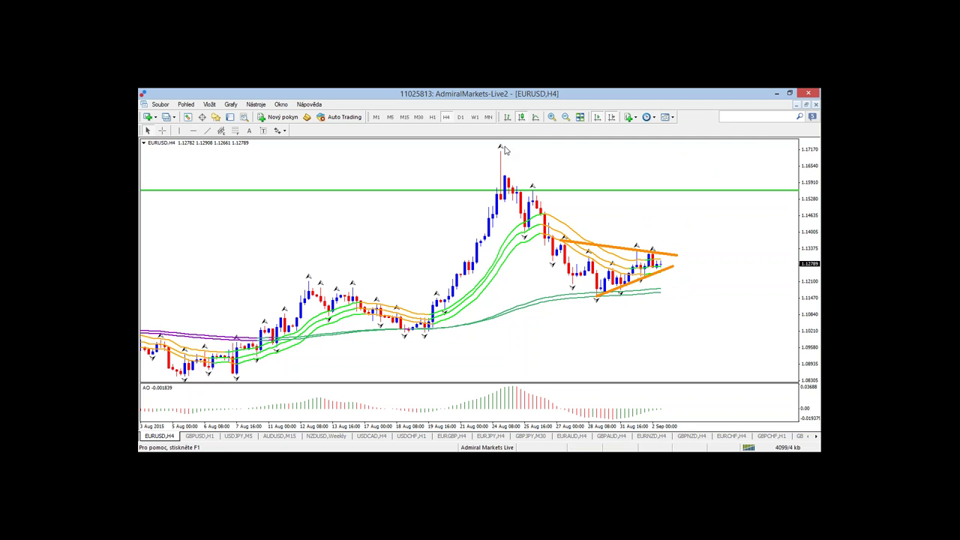
left_click(193, 130)
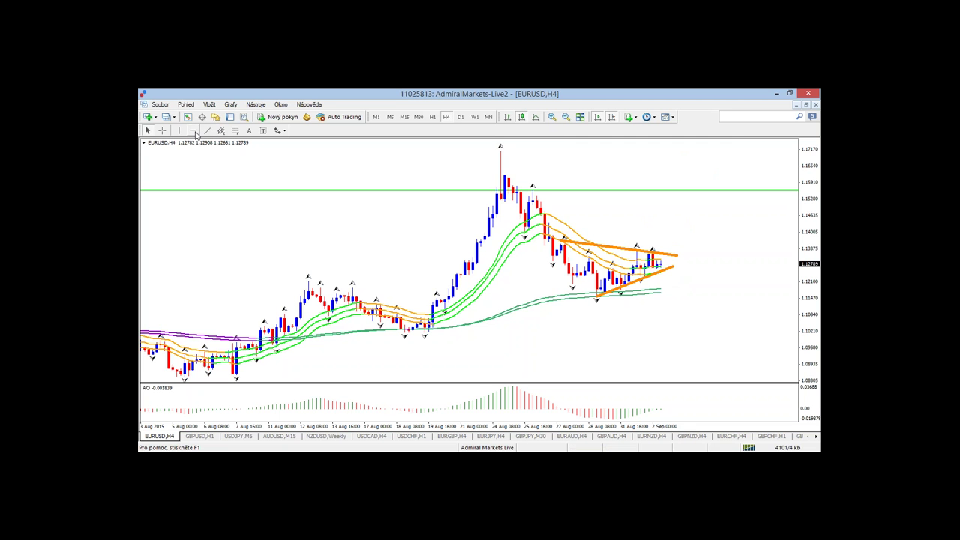
left_click(517, 152)
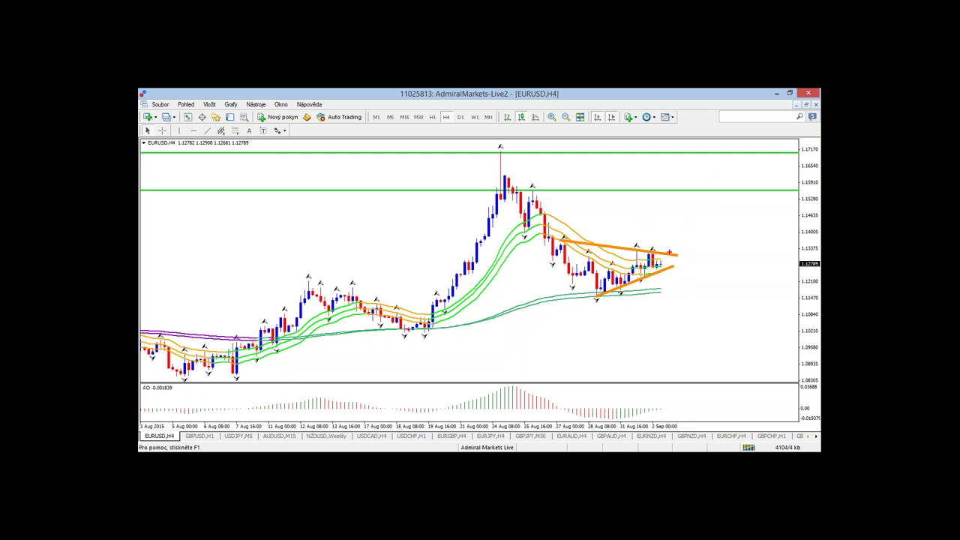
Sketch and clear an upward breakout path above the orange triangle, first on the H4 chart and again on the H1 chart.
mouse_move(627, 254)
left_mouse_down()
mouse_move(675, 252)
mouse_move(650, 247)
mouse_move(663, 250)
mouse_move(643, 235)
mouse_move(699, 224)
mouse_move(701, 208)
mouse_move(715, 214)
mouse_move(734, 198)
mouse_move(749, 201)
mouse_move(763, 231)
mouse_move(781, 221)
mouse_move(726, 236)
left_mouse_up()
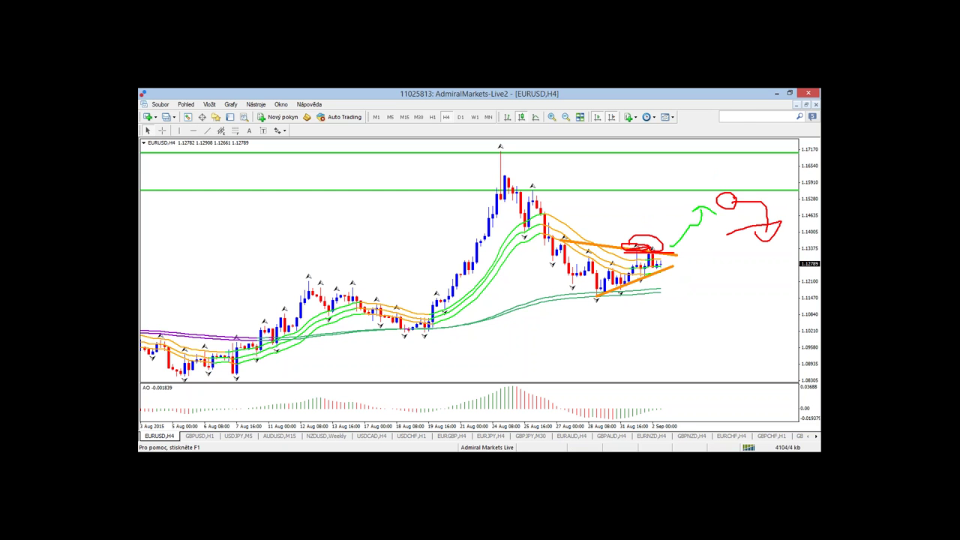
key("Escape")
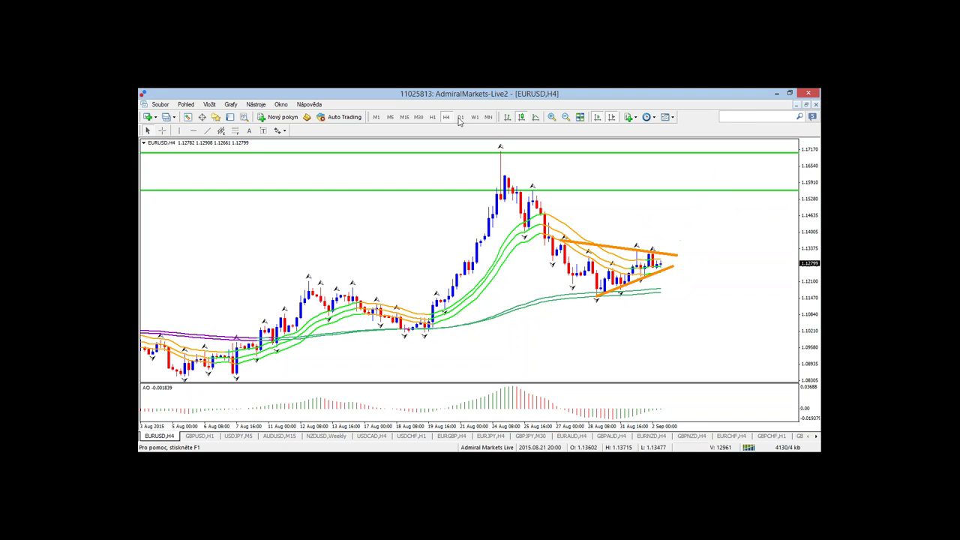
left_click(432, 117)
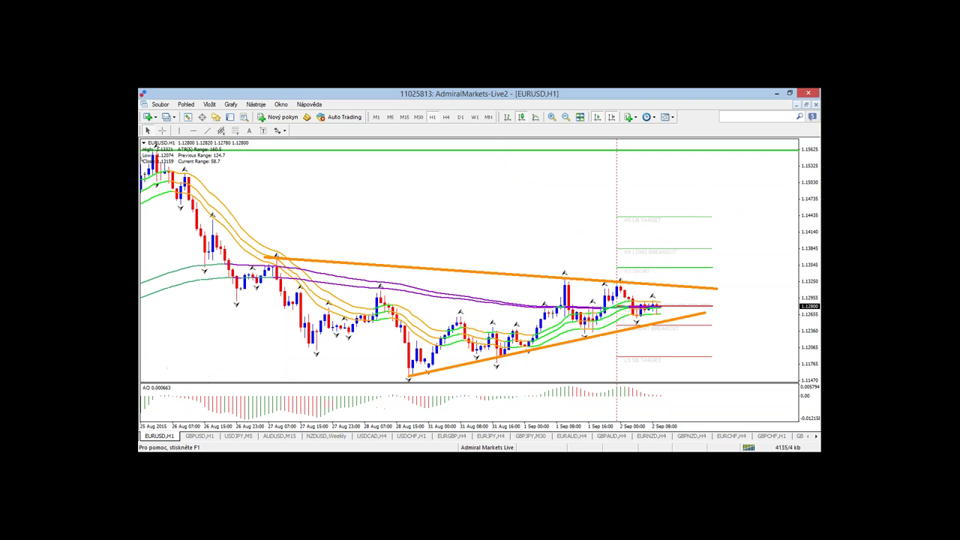
mouse_move(666, 283)
left_mouse_down()
mouse_move(675, 244)
mouse_move(698, 274)
mouse_move(729, 202)
mouse_move(747, 220)
left_mouse_up()
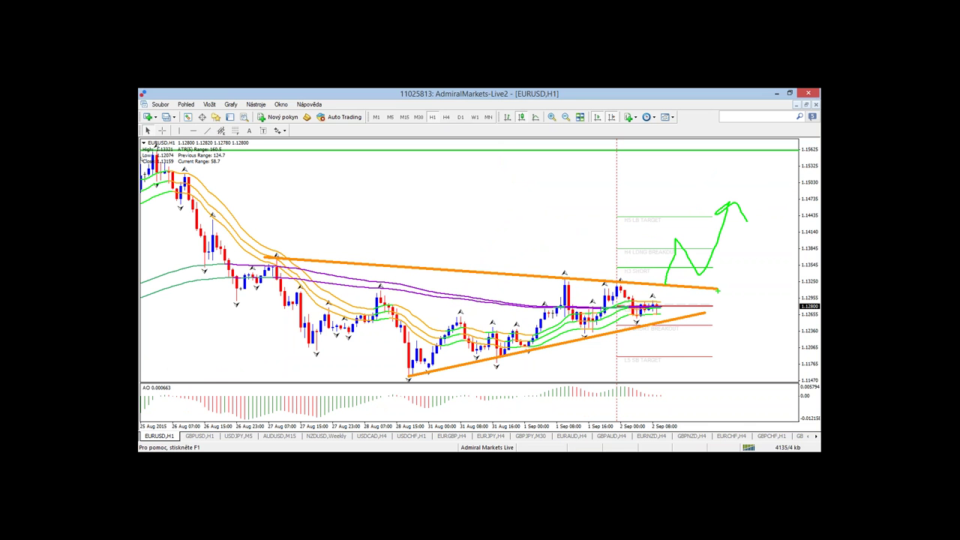
key("Escape")
Sketch a green H1 breakout rise with a red pullback, circle the pullback's end, write 1 and 2 above, and clear everything.
left_click_drag(666, 283, 677, 231)
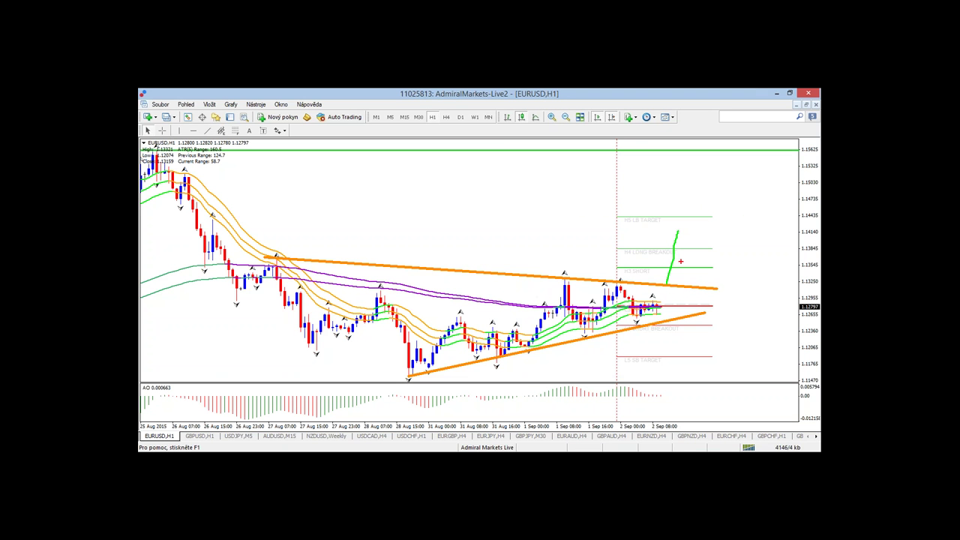
mouse_move(677, 236)
left_mouse_down()
mouse_move(722, 274)
mouse_move(693, 267)
mouse_move(718, 267)
left_mouse_up()
left_click_drag(672, 217, 672, 185)
left_click_drag(748, 181, 764, 218)
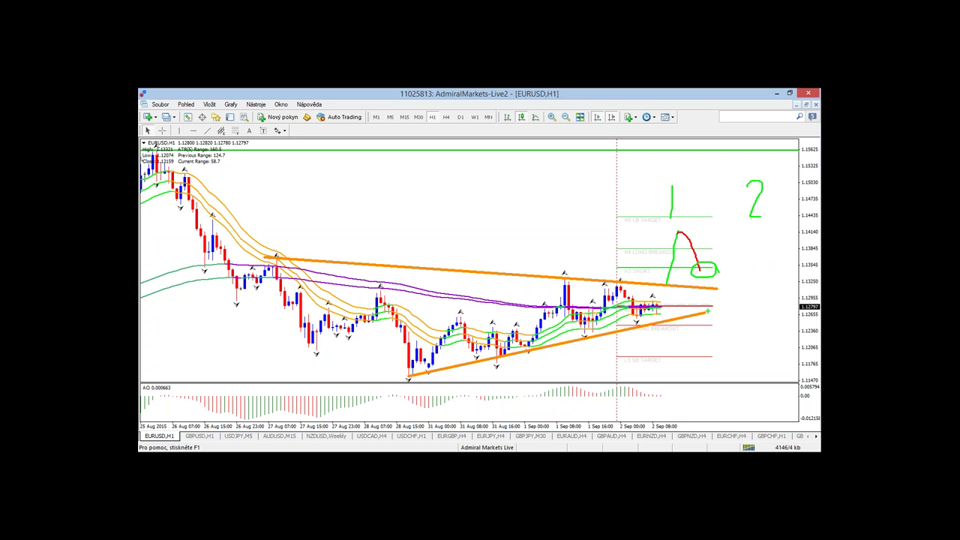
key("Escape")
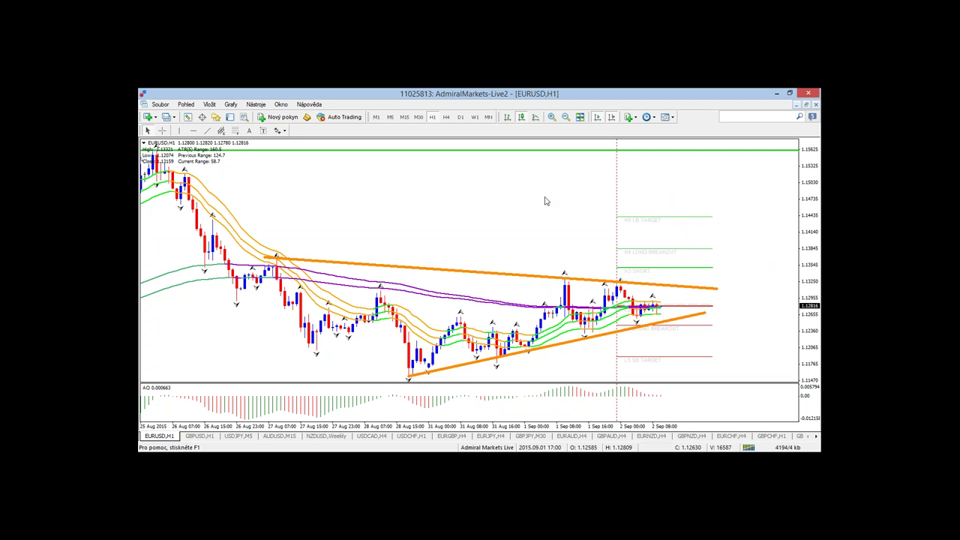
Switch EURUSD through H4 to D1 and draw a rising orange trend line under the August lows.
left_click(447, 118)
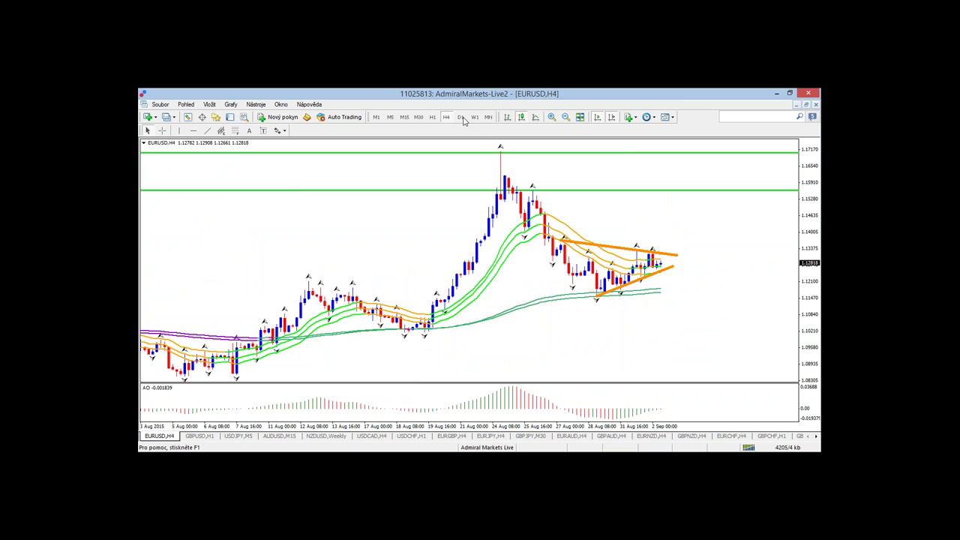
left_click(460, 118)
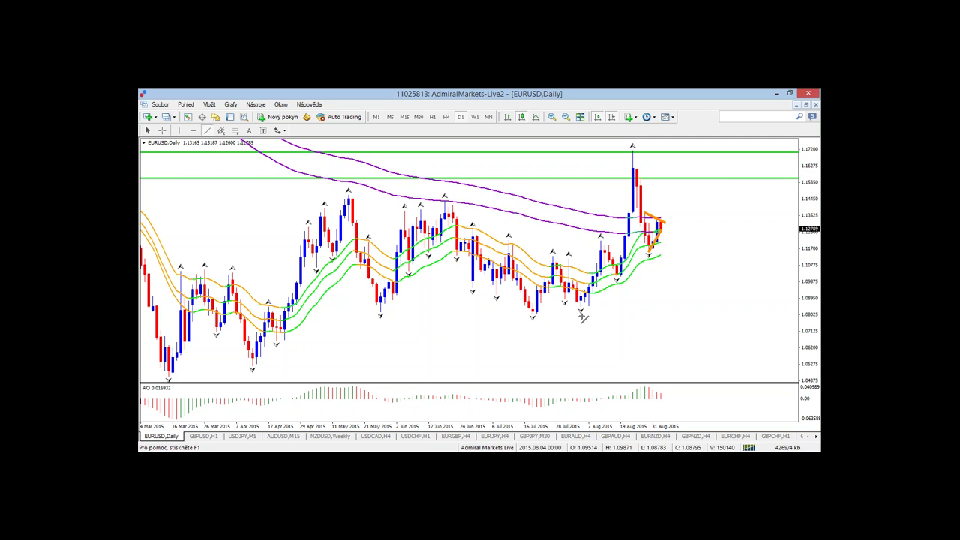
left_click_drag(574, 312, 684, 225)
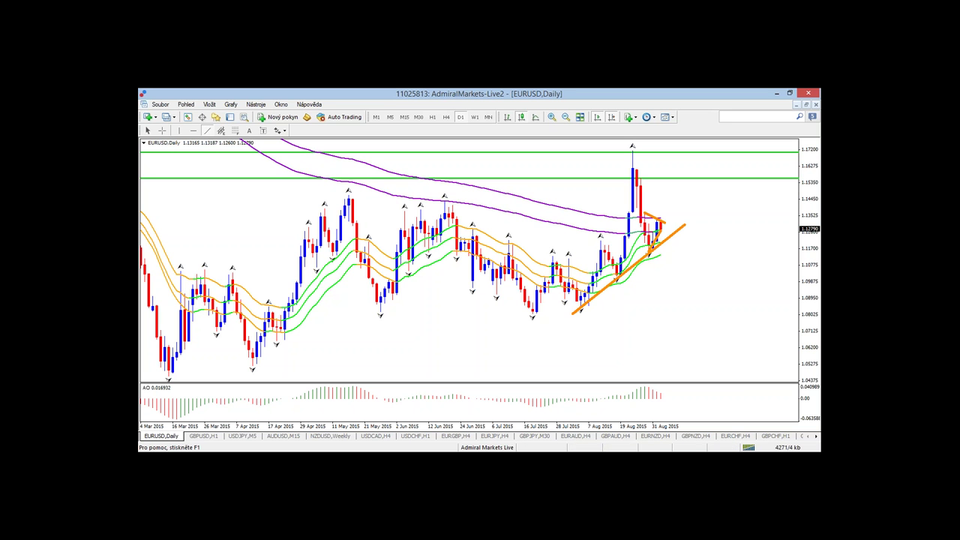
double_click(574, 314)
Sketch a drop, green rebound and second red drop below the daily trend line, number them 1 to 3, and clear the sketch.
left_click(162, 131)
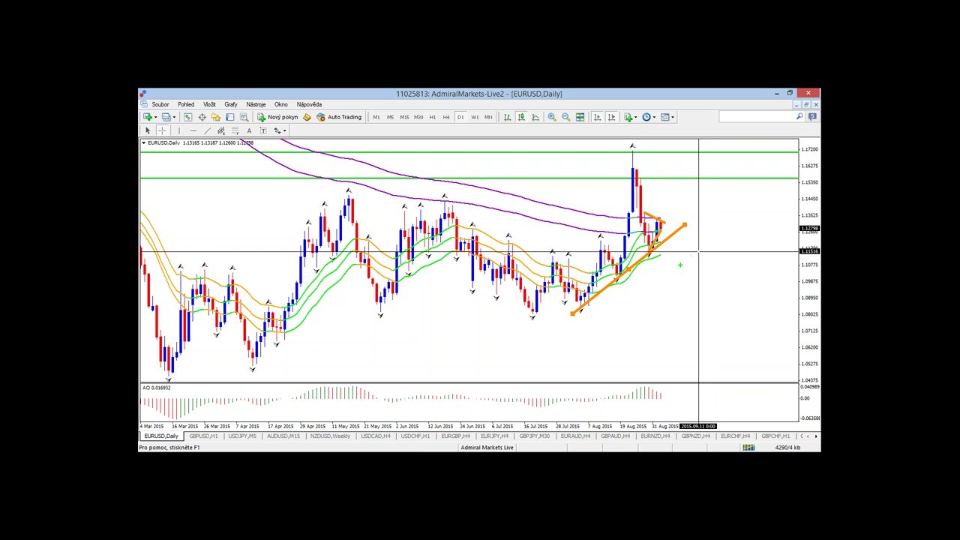
left_click_drag(666, 252, 670, 304)
left_click_drag(670, 306, 705, 253)
mouse_move(708, 255)
left_mouse_down()
mouse_move(737, 341)
mouse_move(744, 352)
mouse_move(755, 342)
left_mouse_up()
left_click_drag(665, 317, 662, 342)
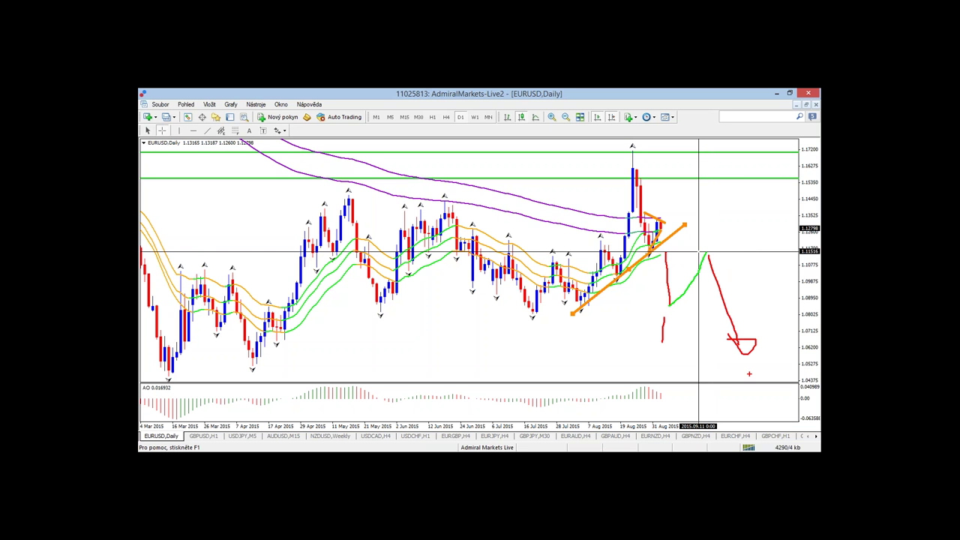
mouse_move(747, 372)
left_mouse_down()
mouse_move(764, 375)
mouse_move(767, 388)
left_mouse_up()
left_click_drag(710, 226, 749, 249)
mouse_move(753, 369)
left_mouse_down()
mouse_move(780, 393)
mouse_move(721, 405)
mouse_move(715, 370)
left_mouse_up()
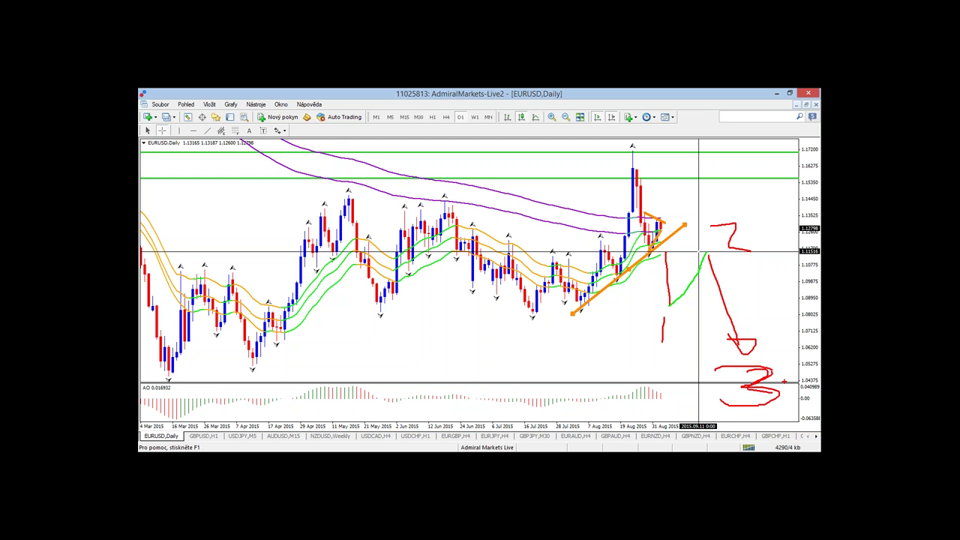
key("Escape")
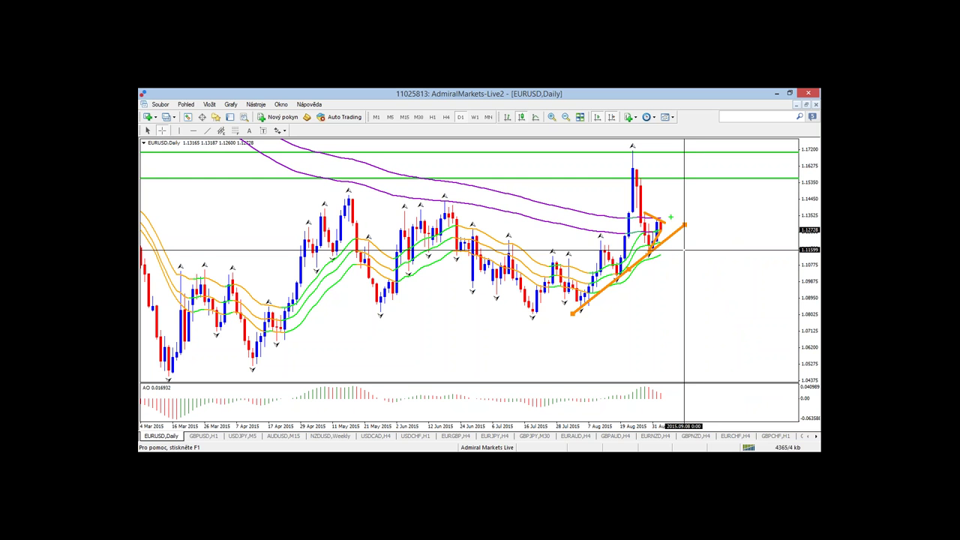
Sketch a green rally to the lower horizontal line followed by a stepped red decline with one green rebound, and clear it.
mouse_move(660, 219)
left_mouse_down()
mouse_move(682, 182)
mouse_move(686, 215)
mouse_move(724, 240)
mouse_move(733, 315)
mouse_move(764, 257)
mouse_move(784, 369)
mouse_move(782, 358)
left_mouse_up()
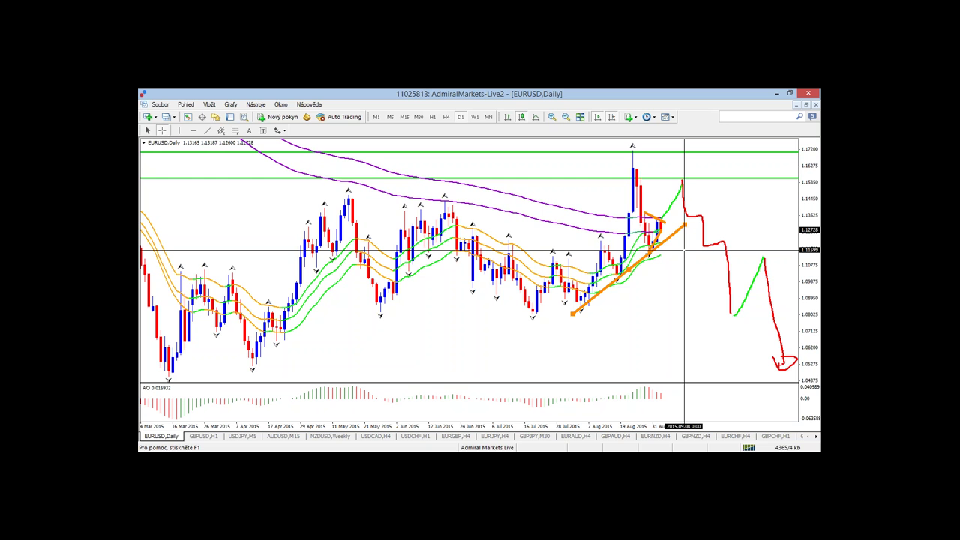
key("Escape")
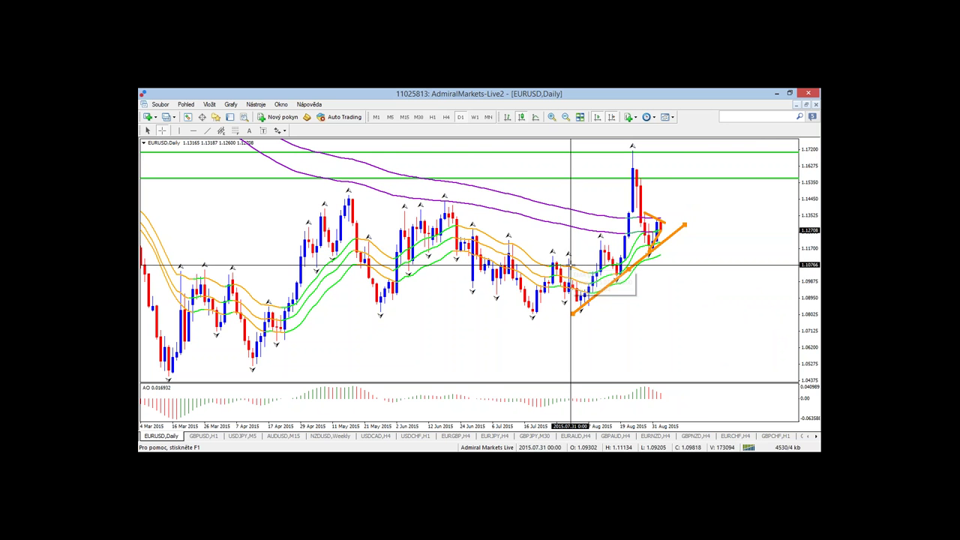
Magnify the latest daily candles and use the crosshair to measure from the 18 August low back to late July.
left_click(645, 320)
key("plus")
key("plus")
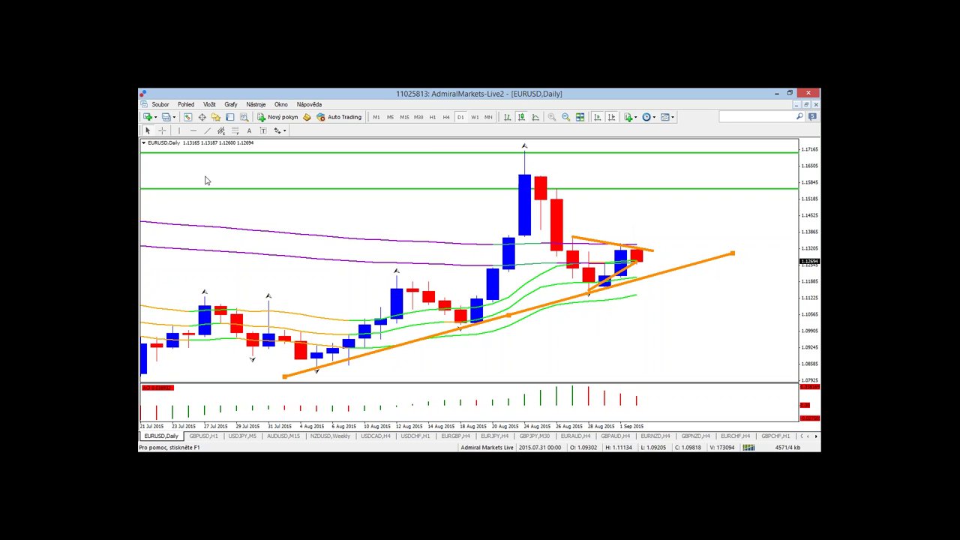
left_click(161, 131)
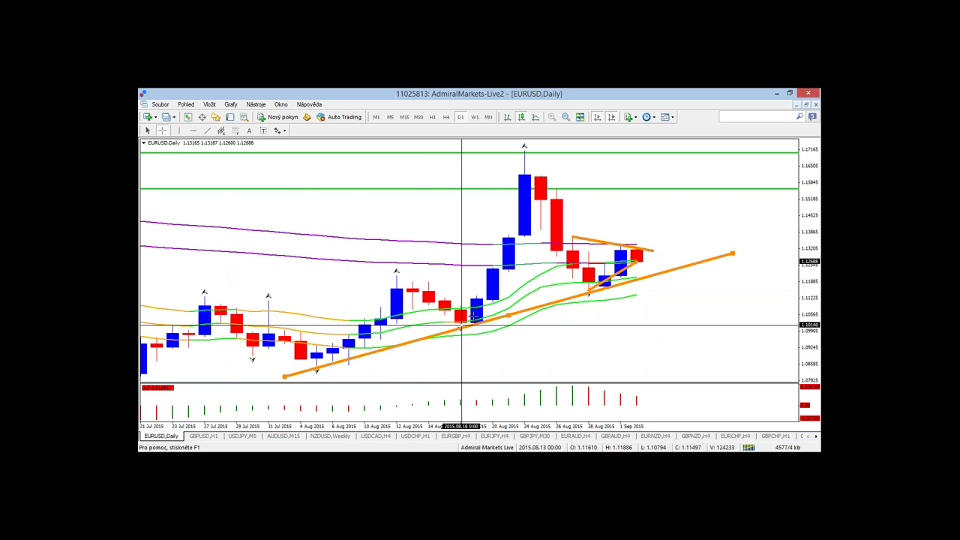
left_click_drag(462, 325, 255, 333)
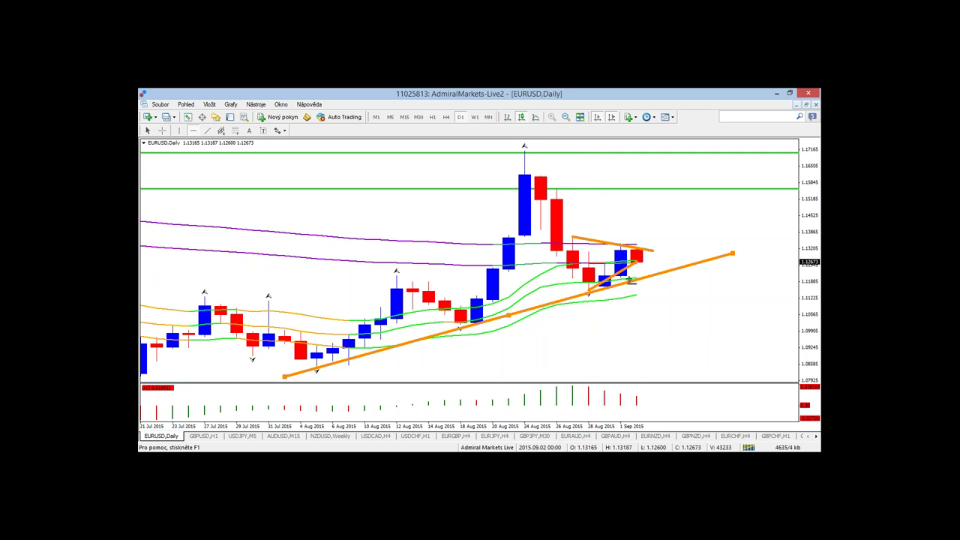
Add a green horizontal line at about 1.120, near the rising daily trend line, and switch EURUSD to the H1 timeframe.
left_click(633, 278)
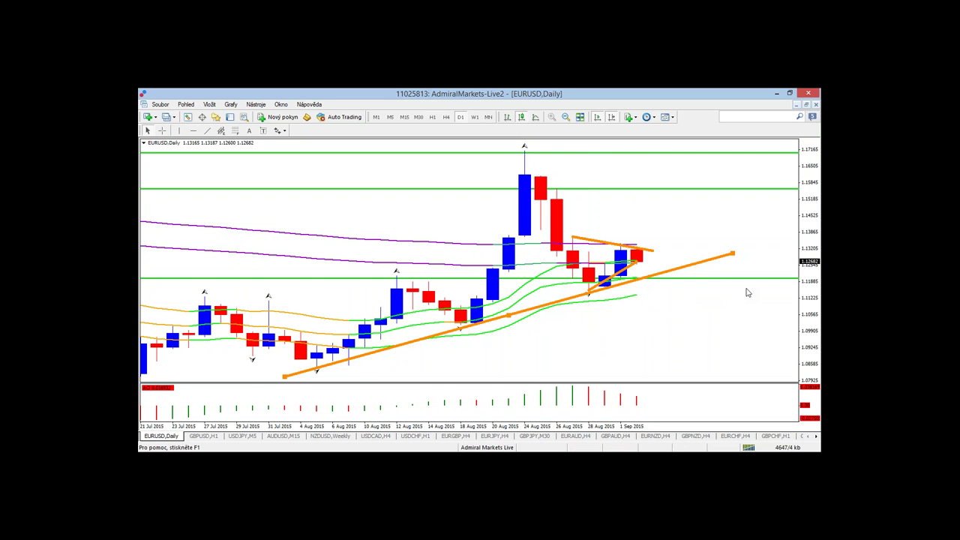
left_click(434, 118)
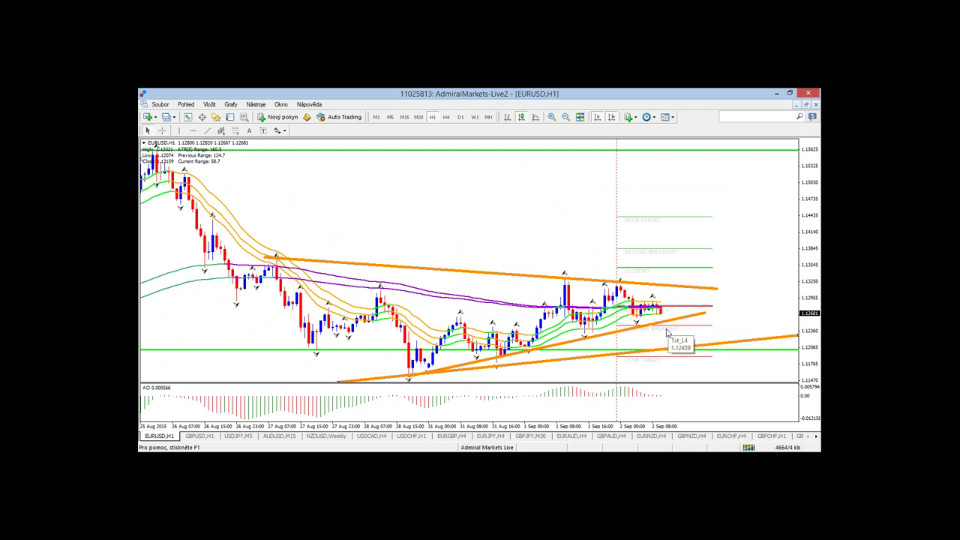
mouse_move(663, 308)
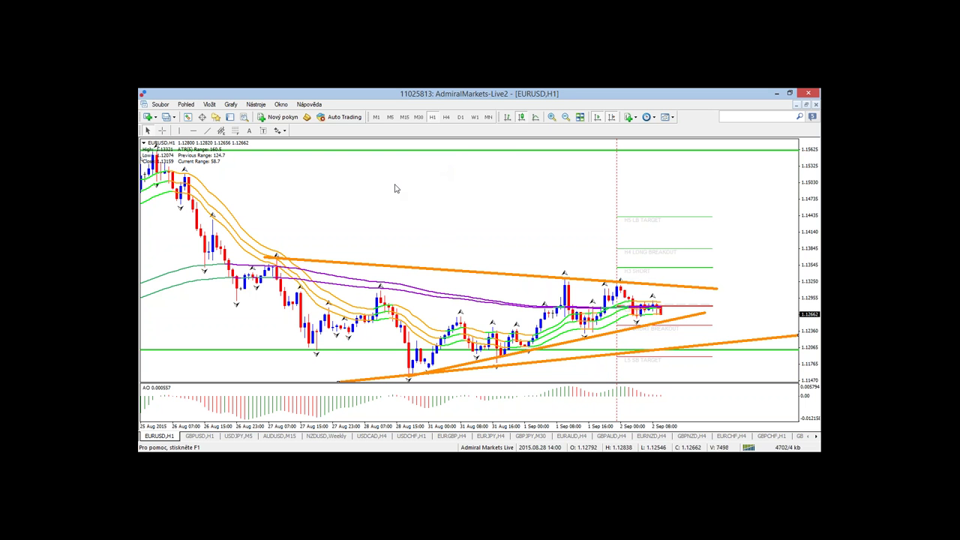
Review EURUSD on the H4 timeframe, dismiss the antivirus windows covering the chart, and return to H1.
left_click(446, 117)
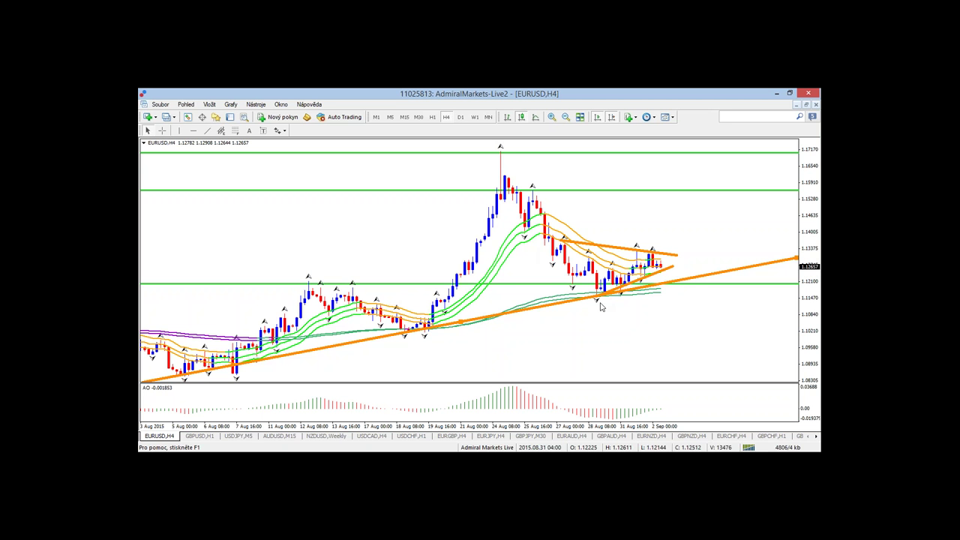
mouse_move(601, 298)
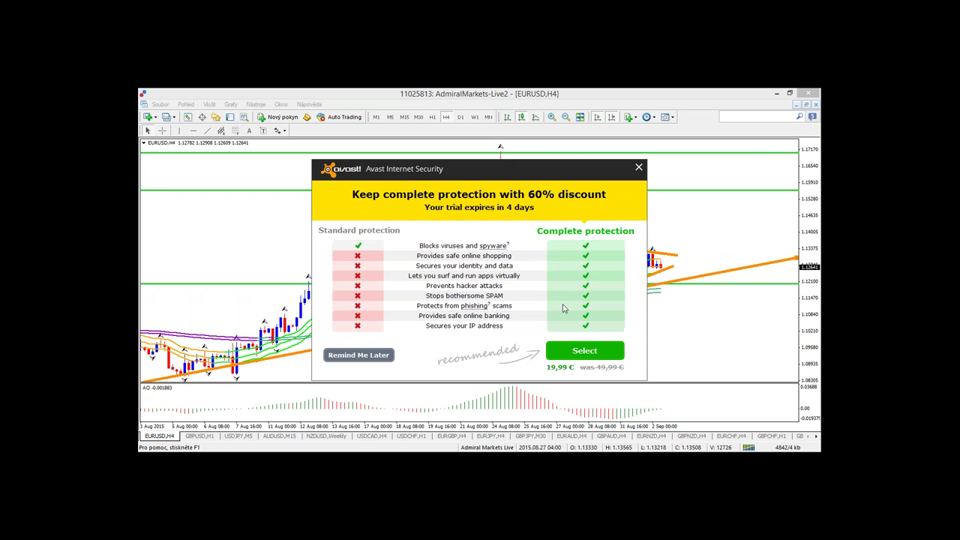
left_click(638, 168)
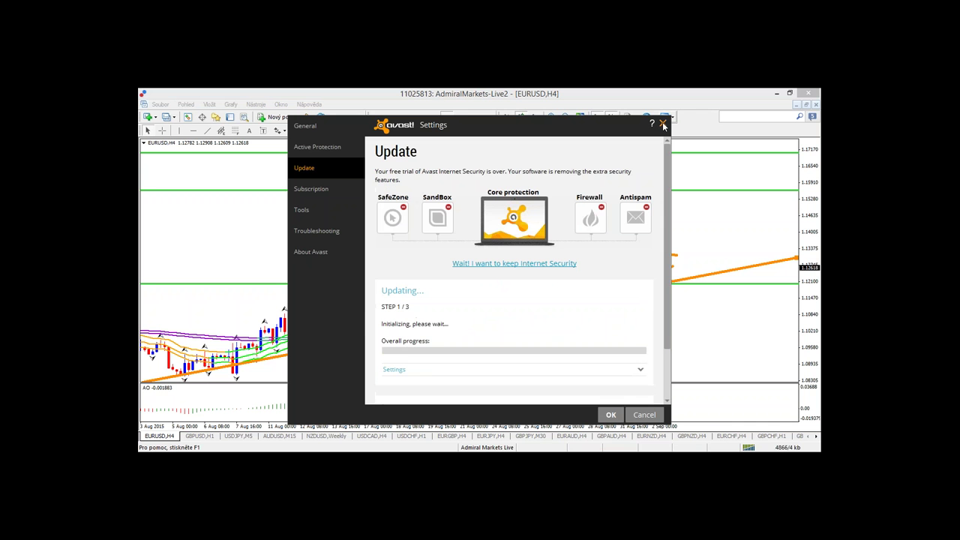
left_click(689, 248)
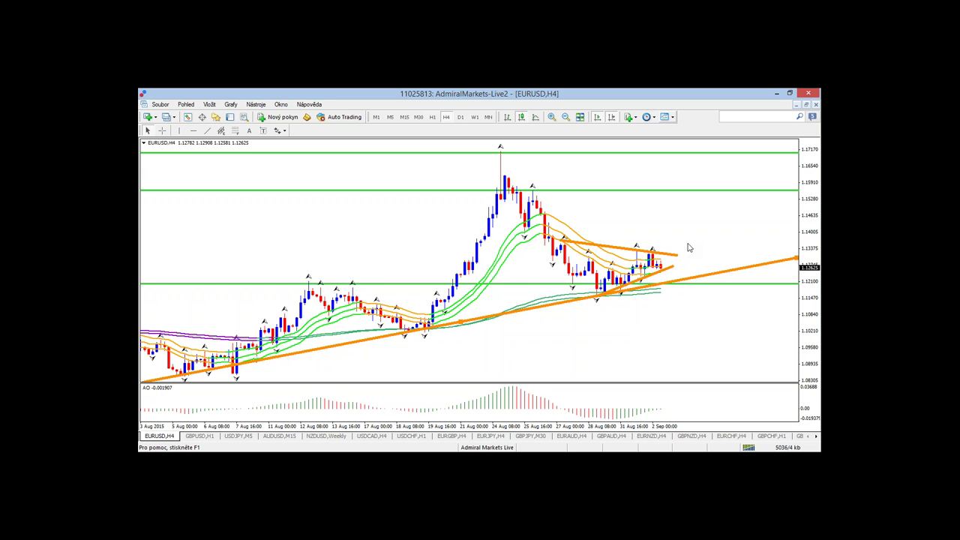
left_click(432, 117)
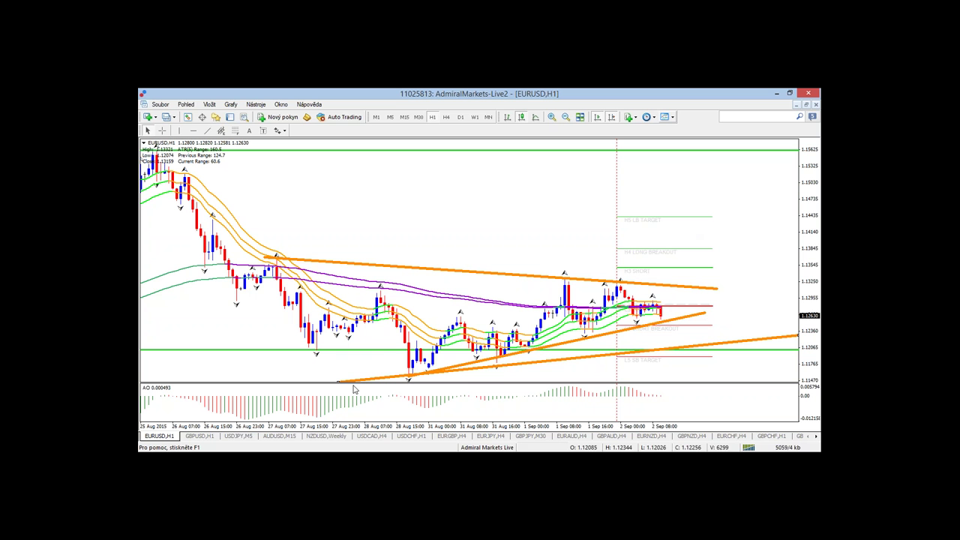
Open the GBPUSD H1 chart, apply the 21band2 template to it, and dismiss the resulting alarm.
mouse_move(315, 409)
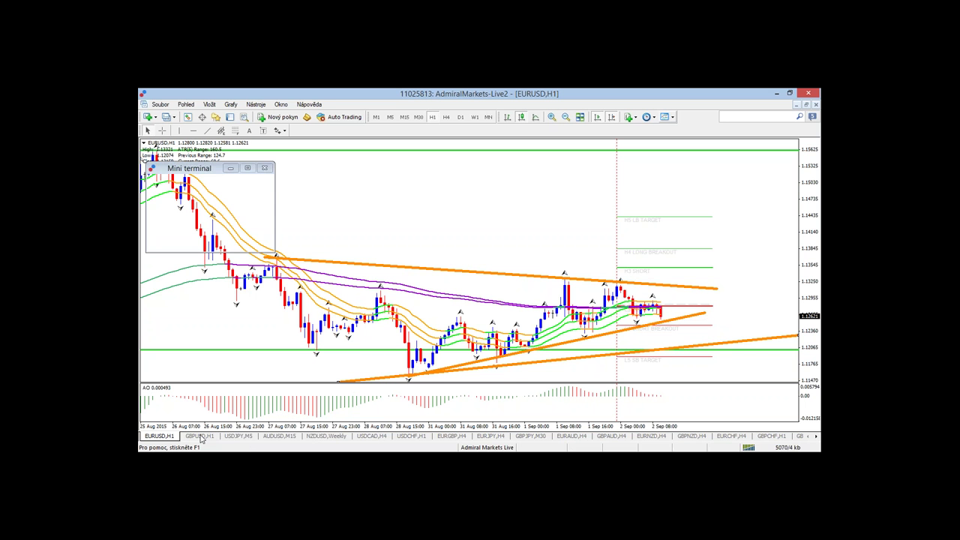
left_click(201, 437)
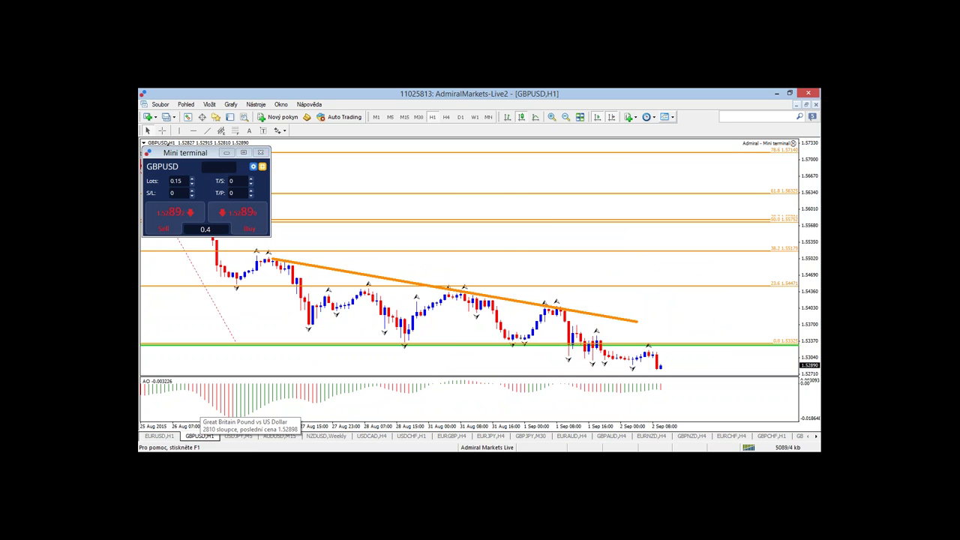
right_click(445, 237)
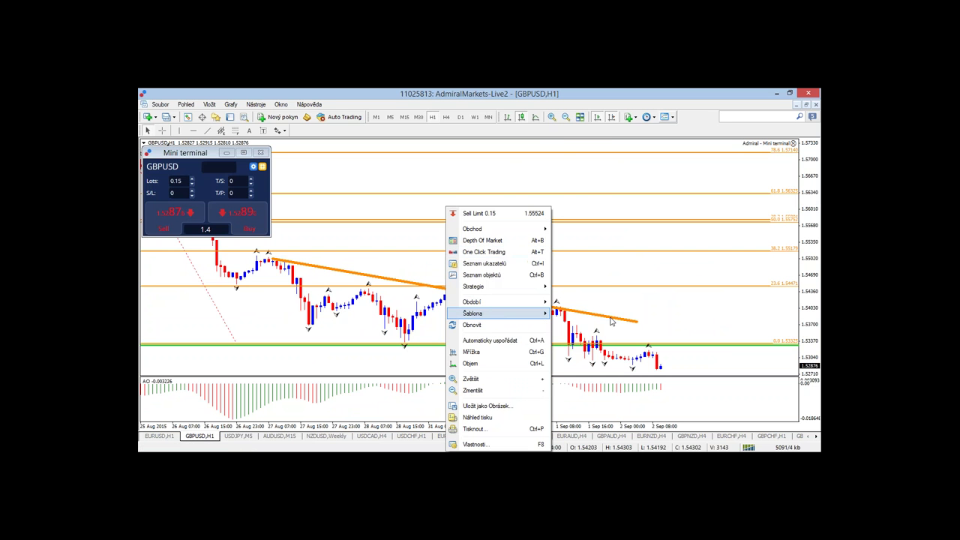
mouse_move(495, 313)
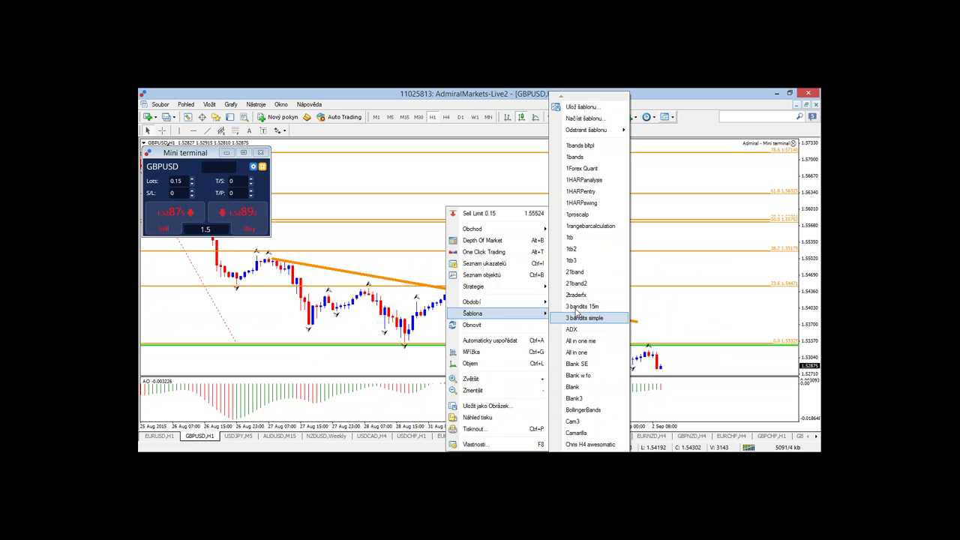
left_click(580, 285)
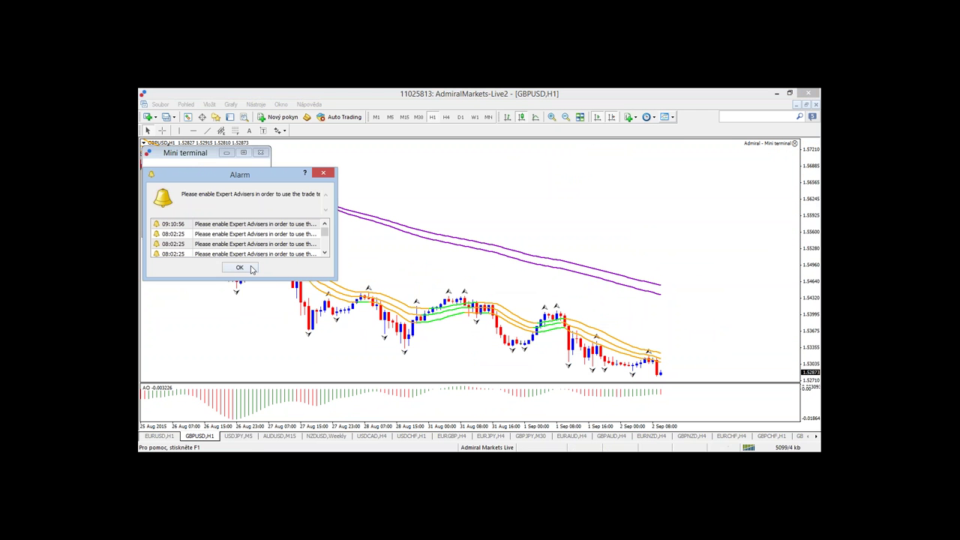
left_click(250, 268)
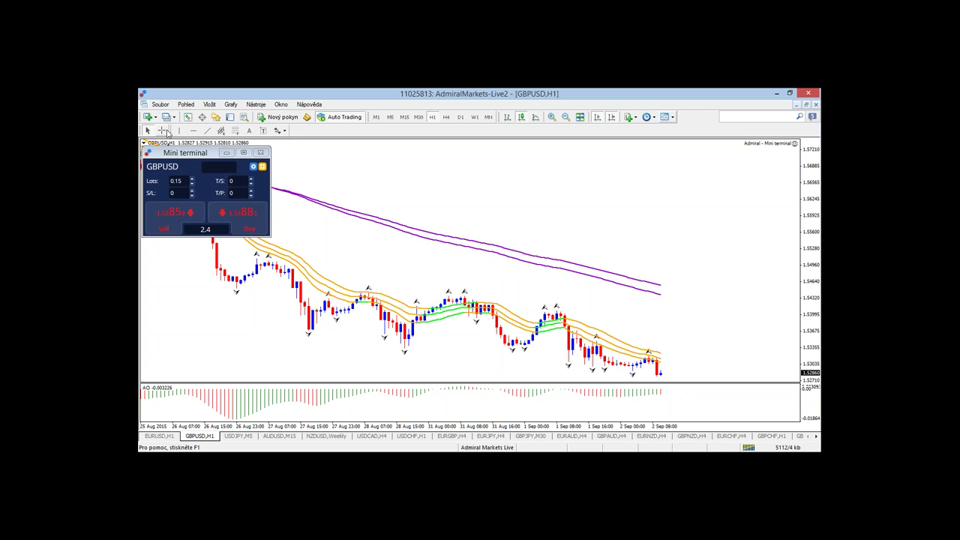
Compress GBPUSD's time scale to show history from 18 August and examine the falling purple moving averages with the crosshair.
left_click(162, 130)
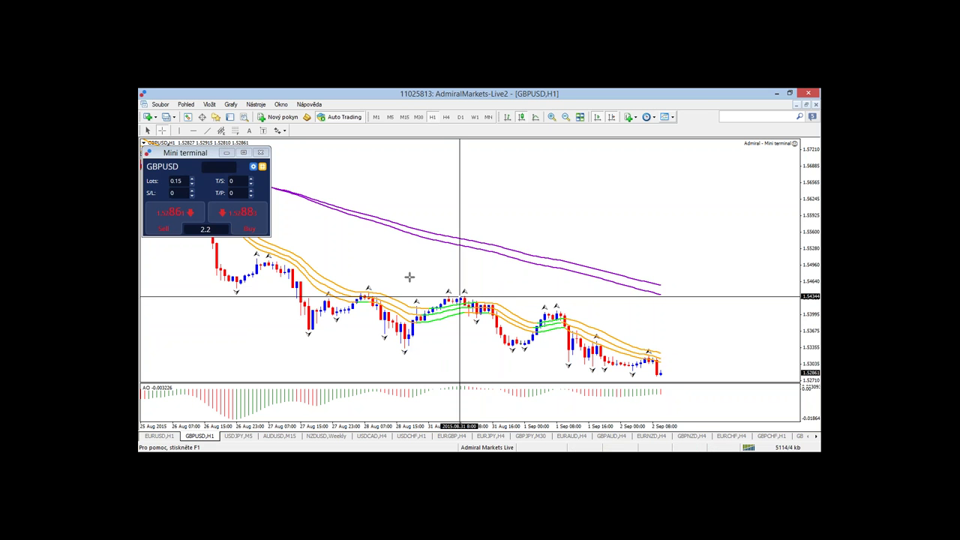
left_click(518, 309)
left_click_drag(615, 429, 561, 432)
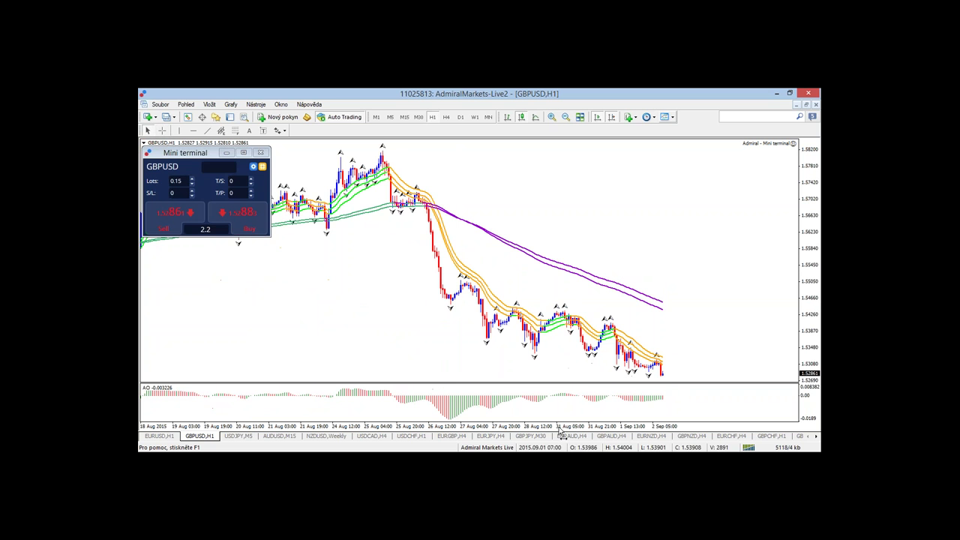
left_click(162, 131)
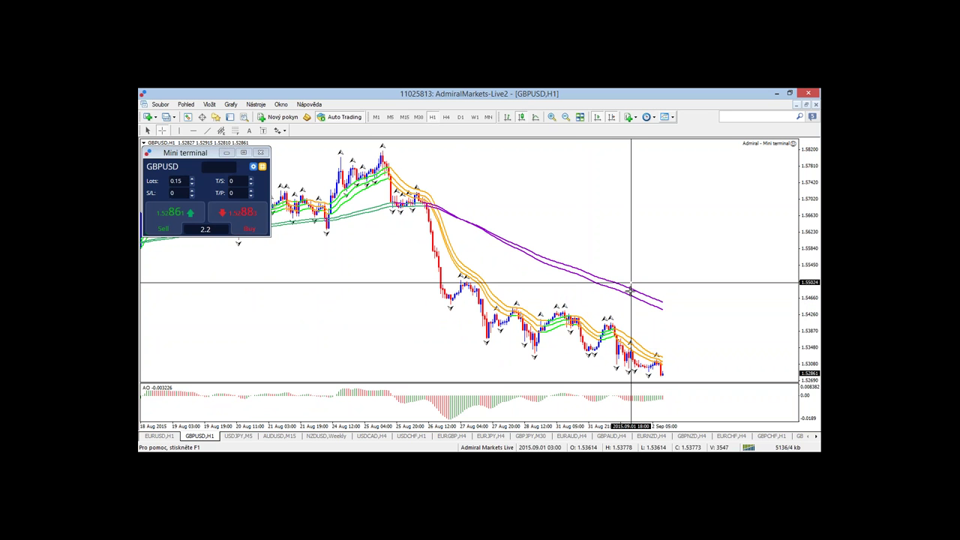
mouse_move(623, 286)
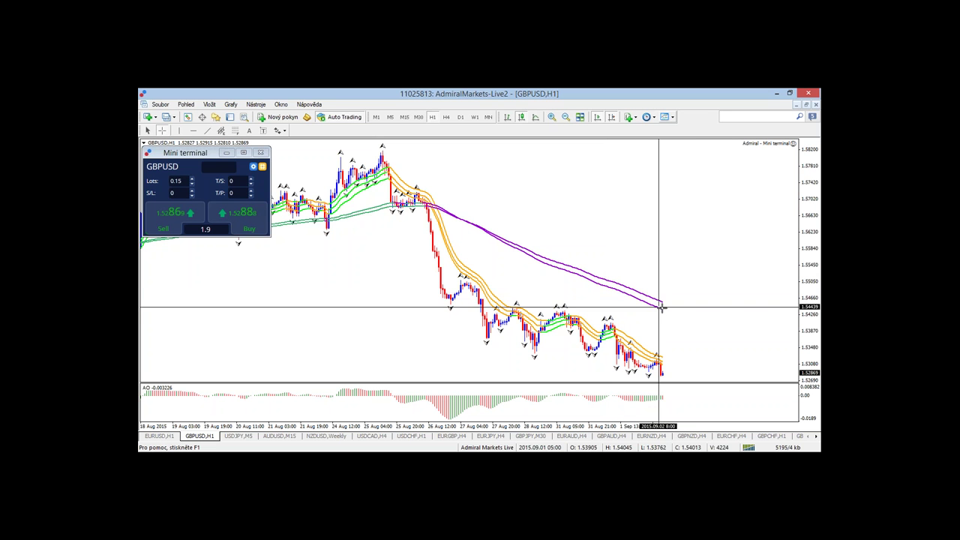
mouse_move(657, 301)
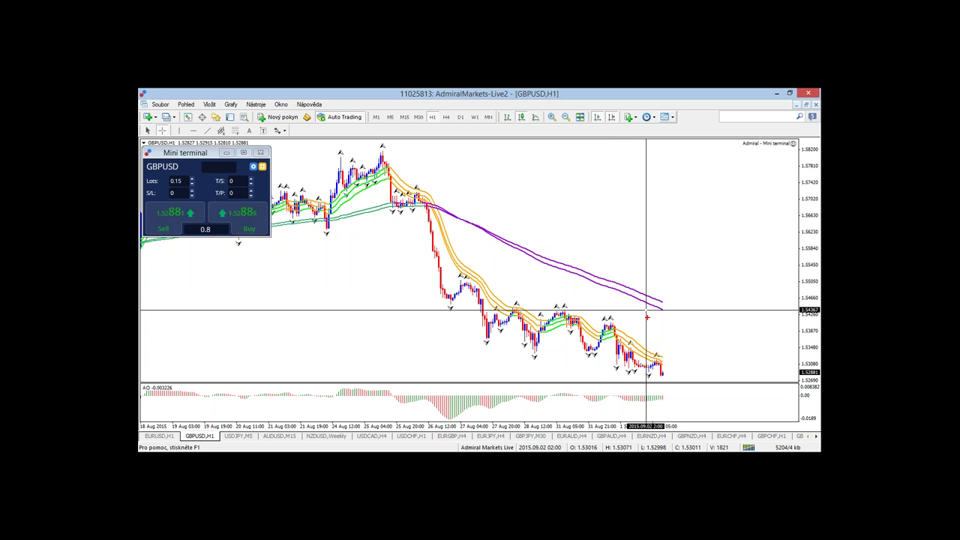
Draw an orange trend line along GBPUSD's falling H1 highs, from the 27 August high to just past the latest candles.
left_click(210, 132)
mouse_move(462, 277)
left_mouse_down()
mouse_move(650, 316)
mouse_move(675, 342)
left_mouse_up()
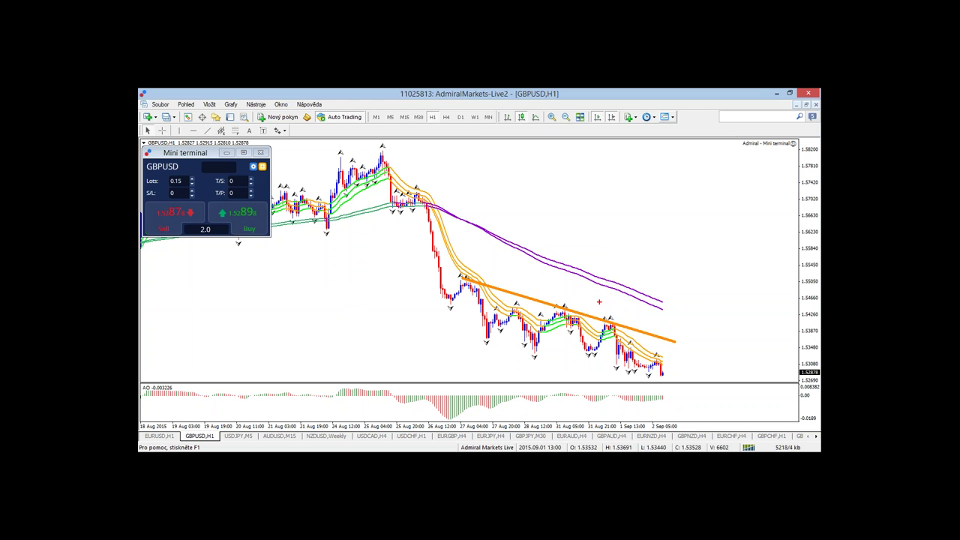
Number the two latest trend line touches 1 and 2 in green, circle the 2, and clear the annotations.
left_click_drag(560, 281, 560, 295)
left_click_drag(617, 305, 622, 318)
mouse_move(644, 297)
left_mouse_down()
mouse_move(614, 291)
mouse_move(612, 321)
mouse_move(644, 302)
left_mouse_up()
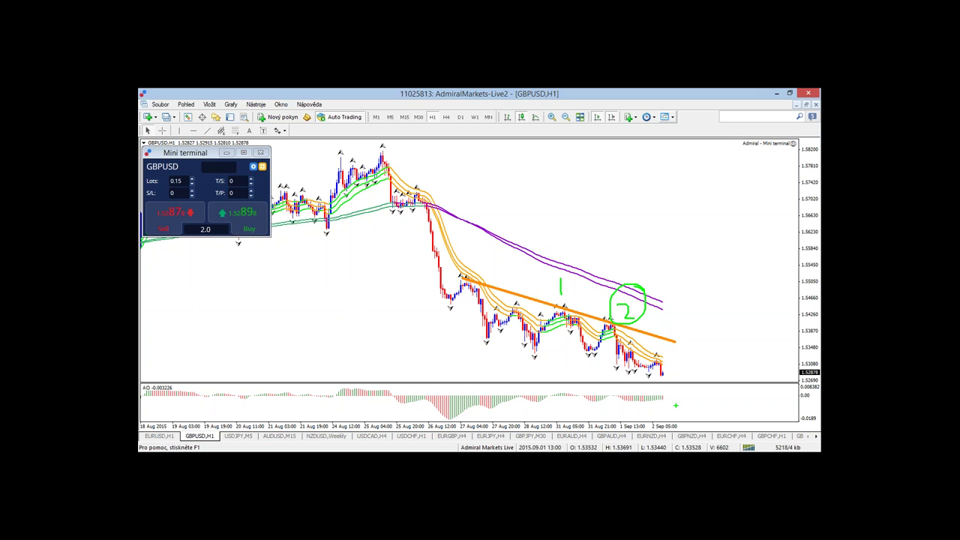
key("Escape")
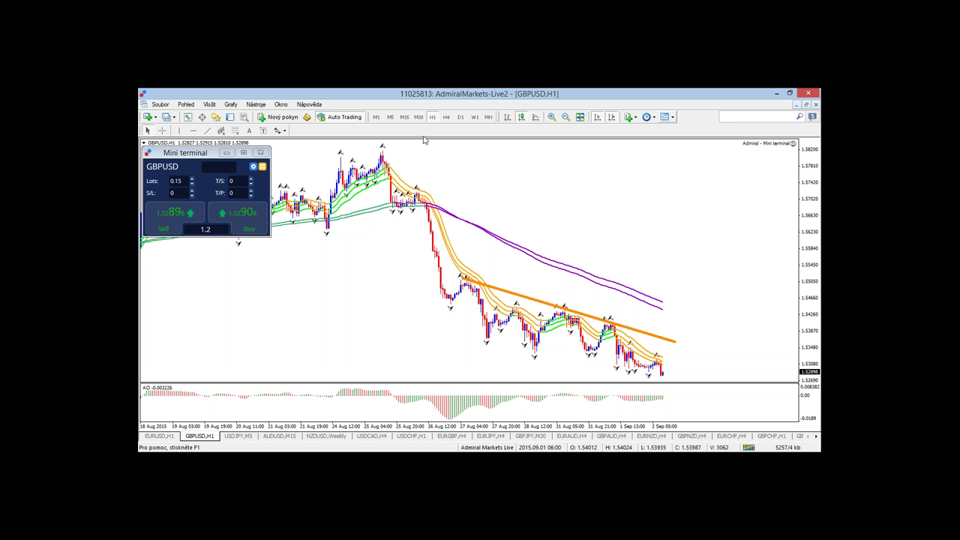
Compare GBPUSD on the H4 and H1 timeframes and switch the chart to daily.
left_click(447, 117)
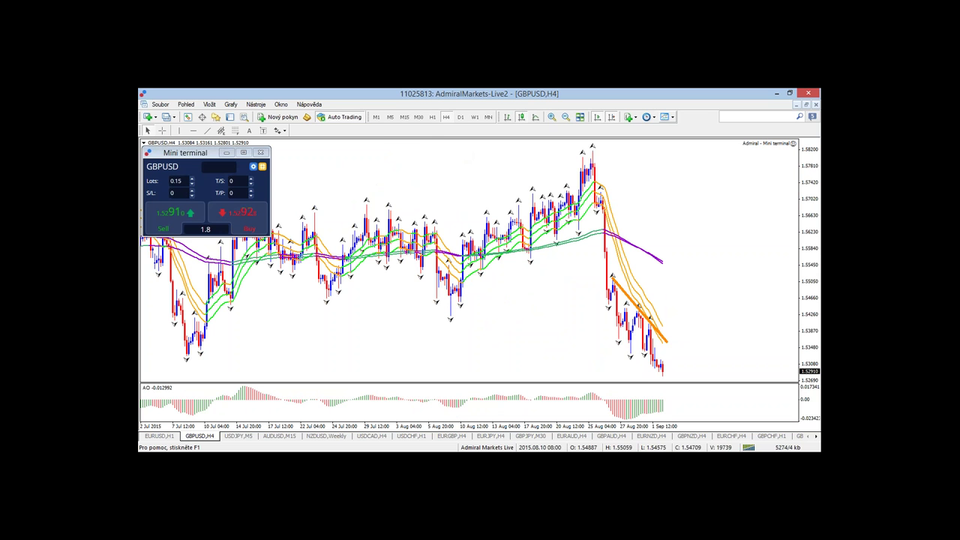
left_click(433, 118)
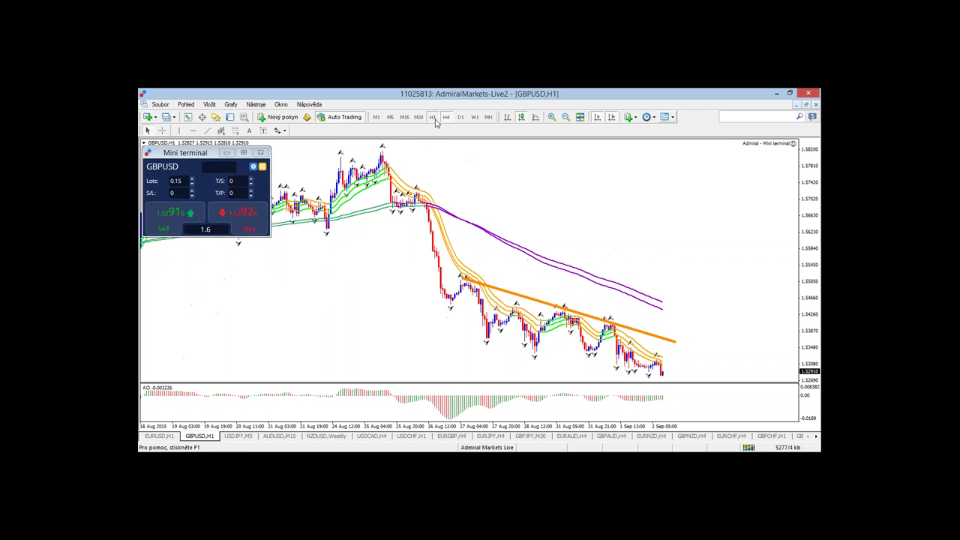
left_click(460, 117)
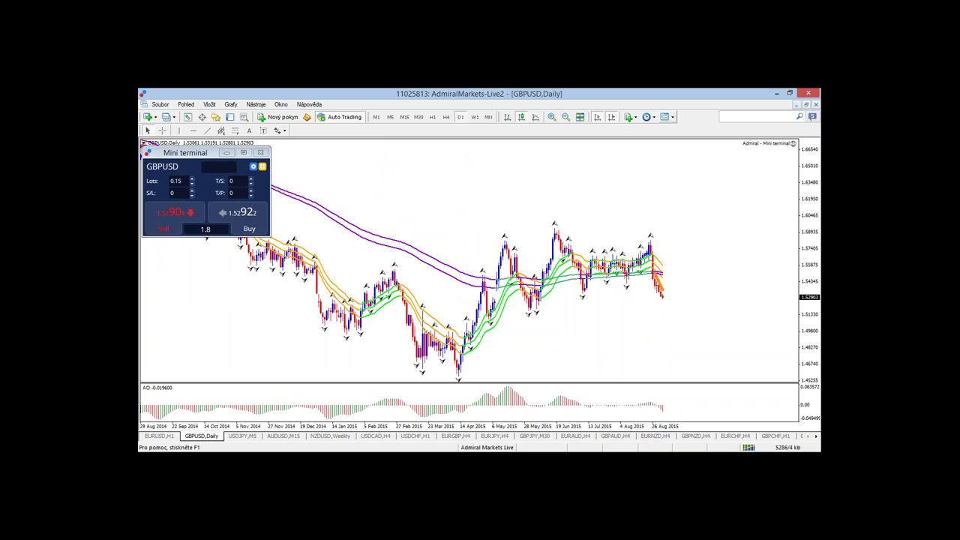
Outline the July–August sideways range in blue on the daily chart and clear the outline.
mouse_move(657, 250)
left_mouse_down()
mouse_move(574, 255)
mouse_move(601, 277)
mouse_move(643, 282)
mouse_move(663, 240)
left_mouse_up()
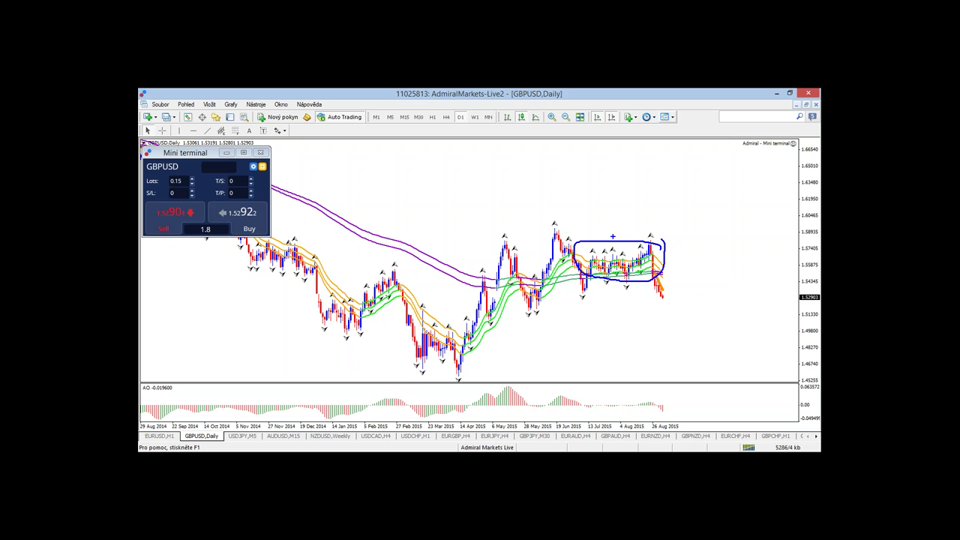
mouse_move(624, 188)
left_mouse_down()
mouse_move(615, 214)
mouse_move(623, 226)
mouse_move(635, 216)
mouse_move(606, 214)
left_mouse_up()
key("Escape")
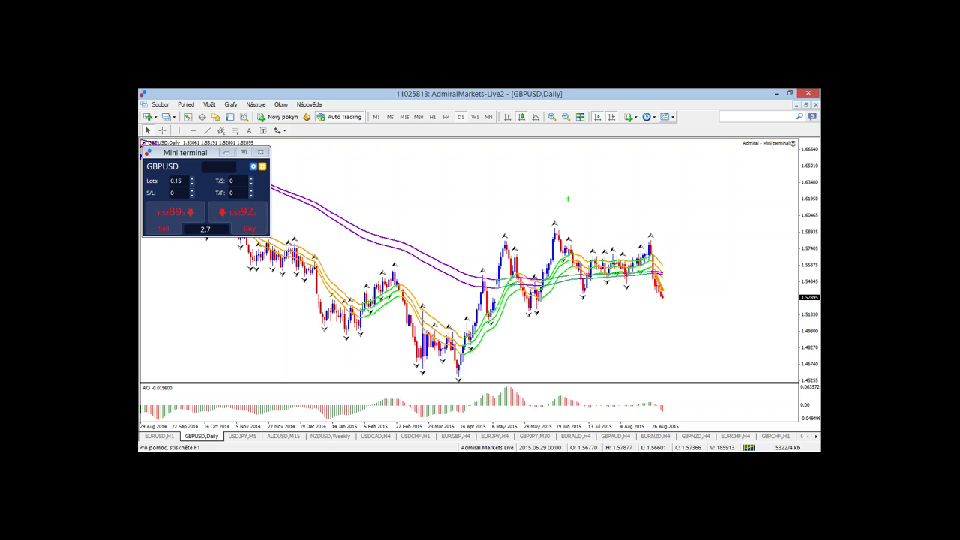
Sketch in red the late-August spike above resistance with its drop, clear it, then mark the high and the moving averages beneath it, and clear.
mouse_move(583, 256)
left_mouse_down()
mouse_move(653, 230)
mouse_move(634, 247)
mouse_move(664, 234)
mouse_move(681, 297)
left_mouse_up()
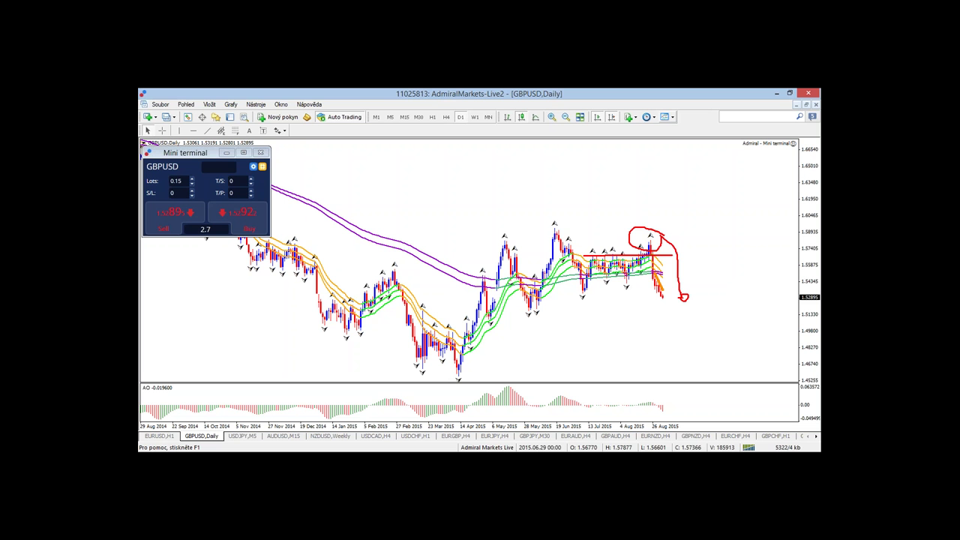
key("Escape")
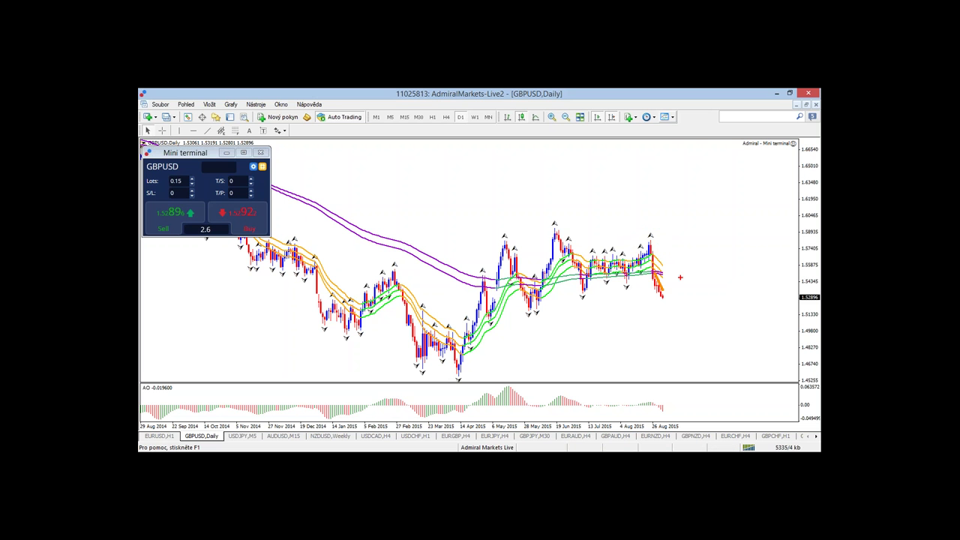
left_click_drag(682, 269, 682, 282)
mouse_move(673, 220)
left_mouse_down()
mouse_move(674, 257)
mouse_move(687, 242)
left_mouse_up()
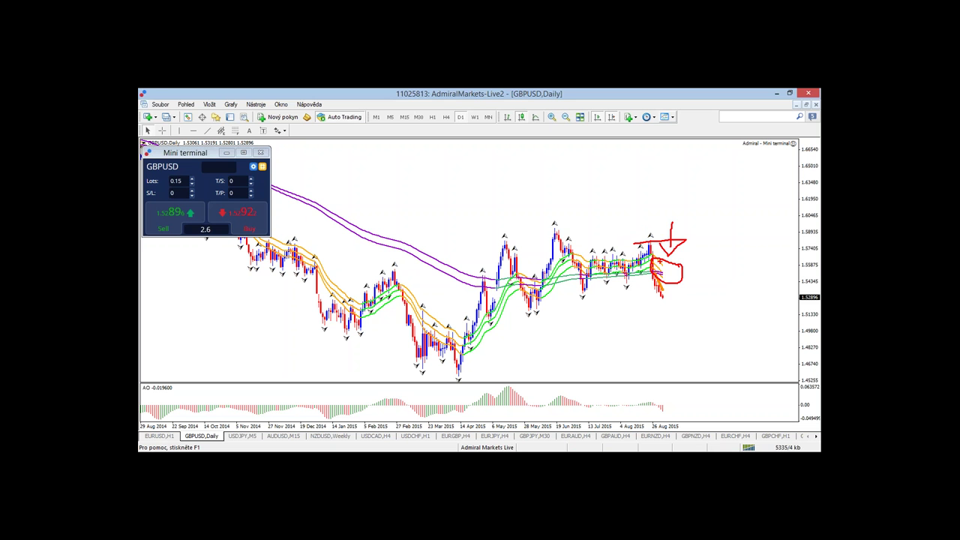
key("Escape")
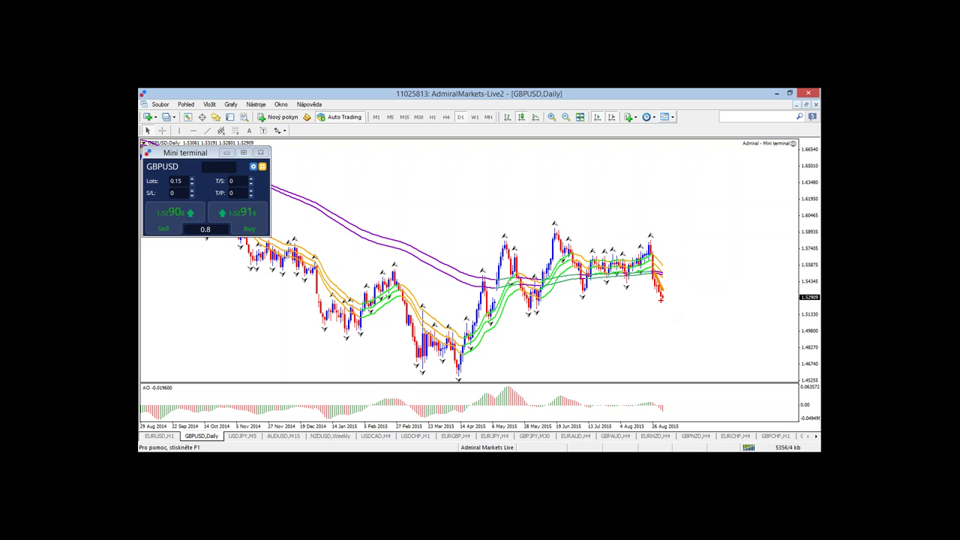
Sketch a red drop, rebound and longer drop from the latest daily candle, and clear the sketch.
mouse_move(661, 300)
left_mouse_down()
mouse_move(668, 329)
mouse_move(683, 292)
mouse_move(705, 360)
left_mouse_up()
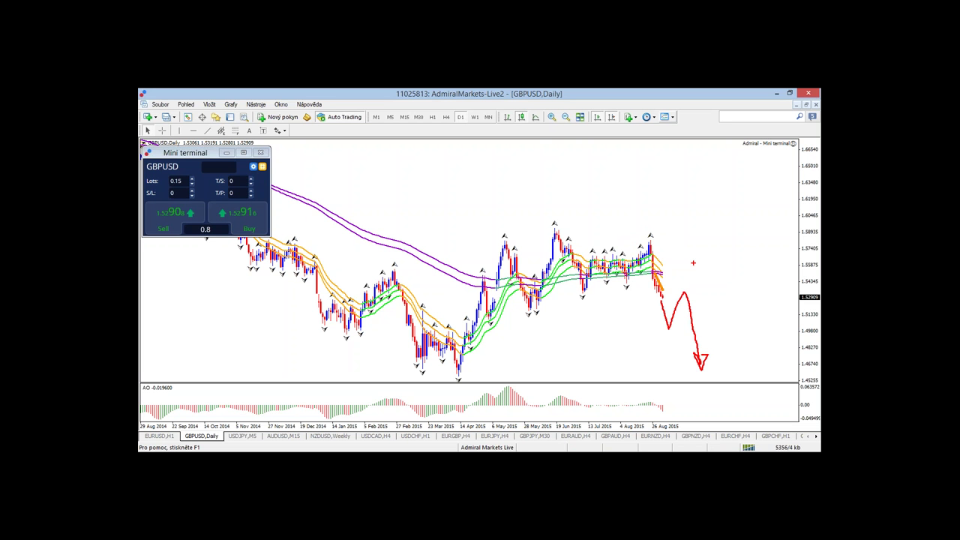
mouse_move(704, 243)
left_mouse_down()
mouse_move(682, 283)
mouse_move(722, 279)
left_mouse_up()
key("Escape")
Switch GBPUSD to H4, mark the area beside the purple moving averages in red, and clear the mark.
left_click(446, 117)
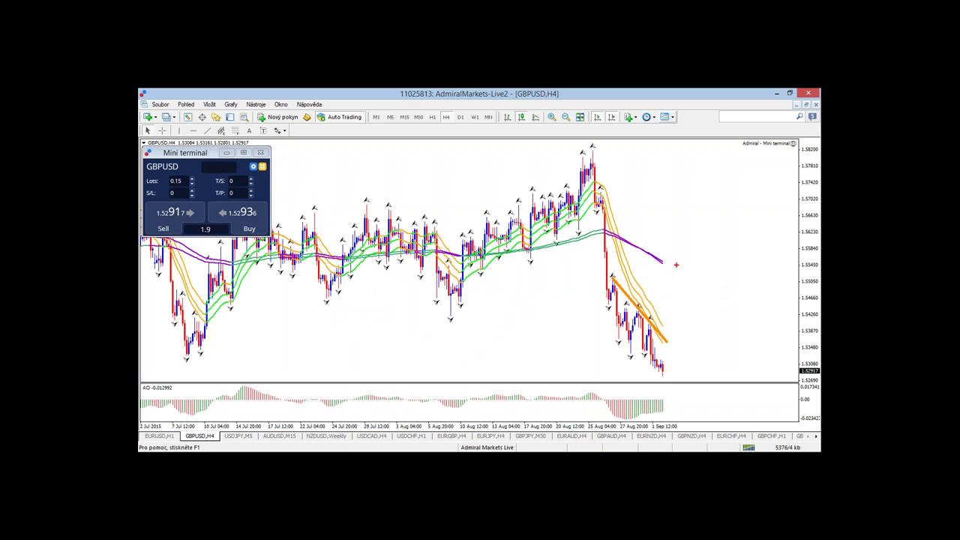
mouse_move(677, 263)
left_mouse_down()
mouse_move(656, 265)
mouse_move(652, 256)
left_mouse_up()
key("Escape")
Switch to H1, sketch a stepped green rally beyond the falling trend line with one red pullback, and clear all annotations.
left_click(433, 117)
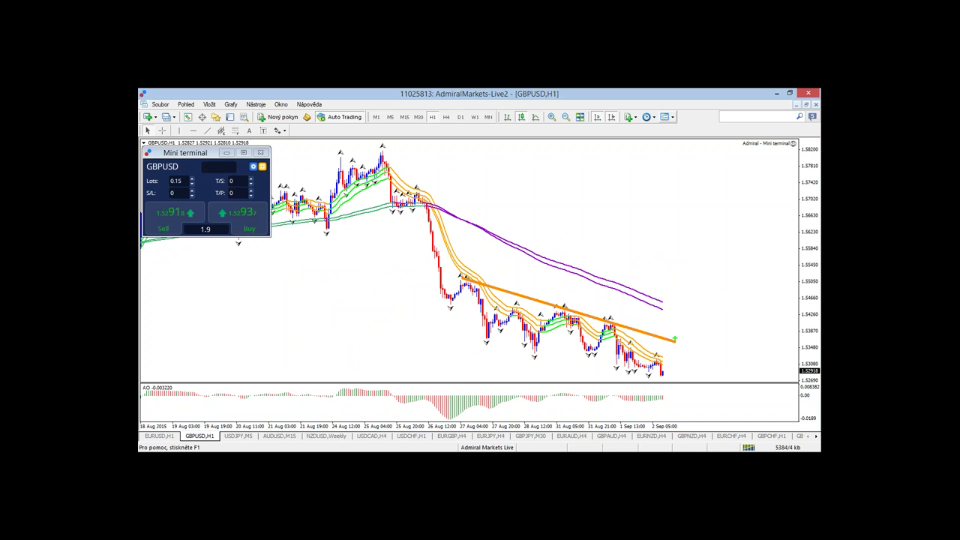
mouse_move(663, 372)
left_mouse_down()
mouse_move(676, 343)
mouse_move(687, 361)
mouse_move(715, 310)
mouse_move(733, 344)
mouse_move(757, 248)
left_mouse_up()
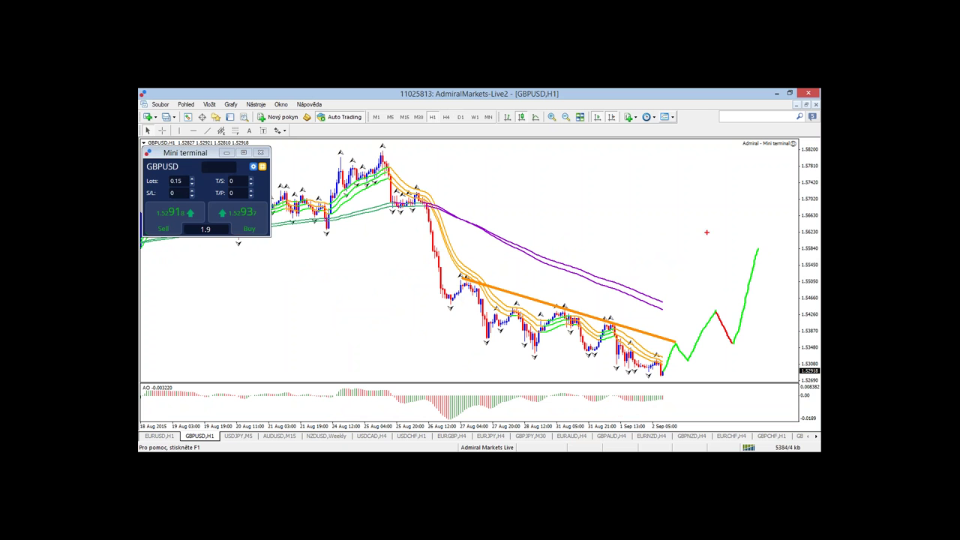
left_click_drag(673, 234, 806, 266)
key("Escape")
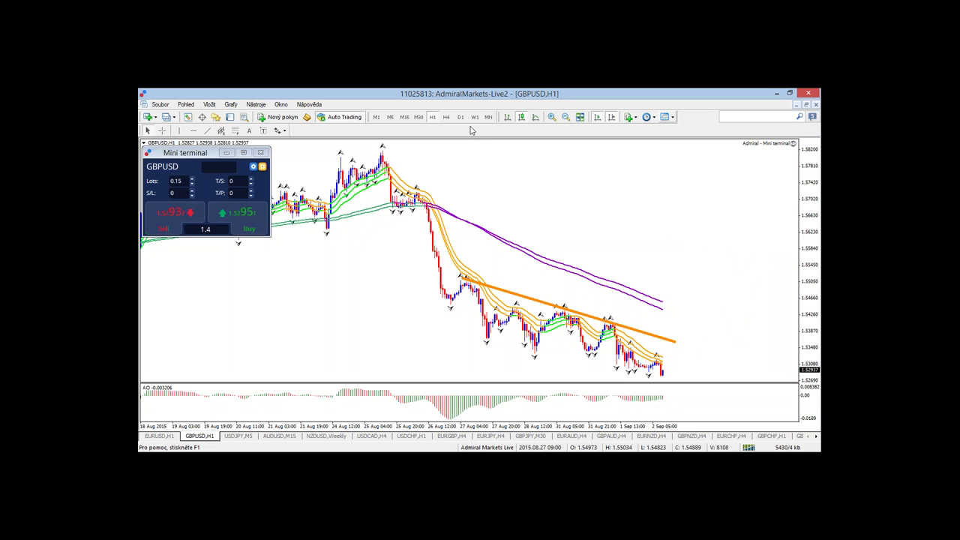
Switch GBPUSD to daily, circle the moving averages in red, and sketch a rebound and decline to a support line at about 1.50.
left_click(460, 117)
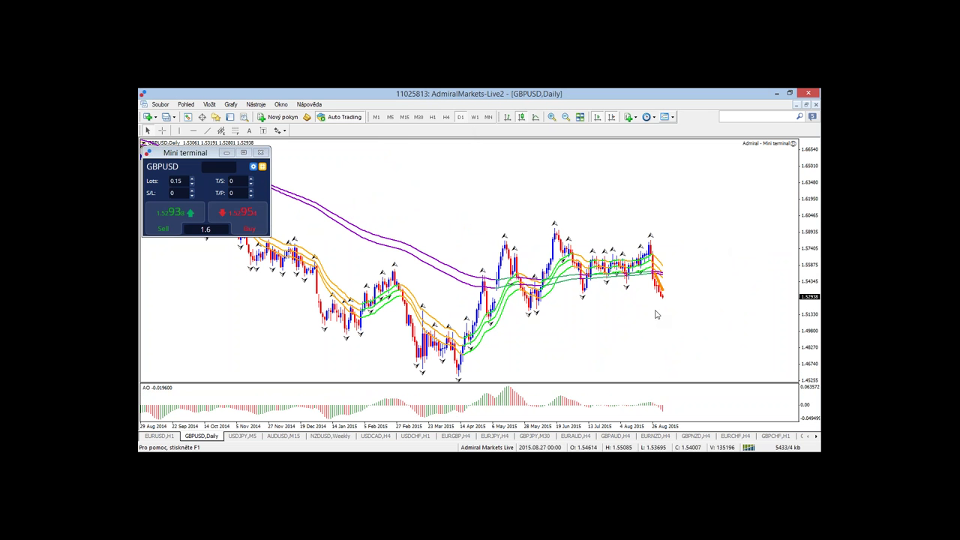
mouse_move(678, 267)
left_mouse_down()
mouse_move(661, 273)
mouse_move(674, 290)
mouse_move(684, 272)
mouse_move(702, 328)
mouse_move(644, 338)
left_mouse_up()
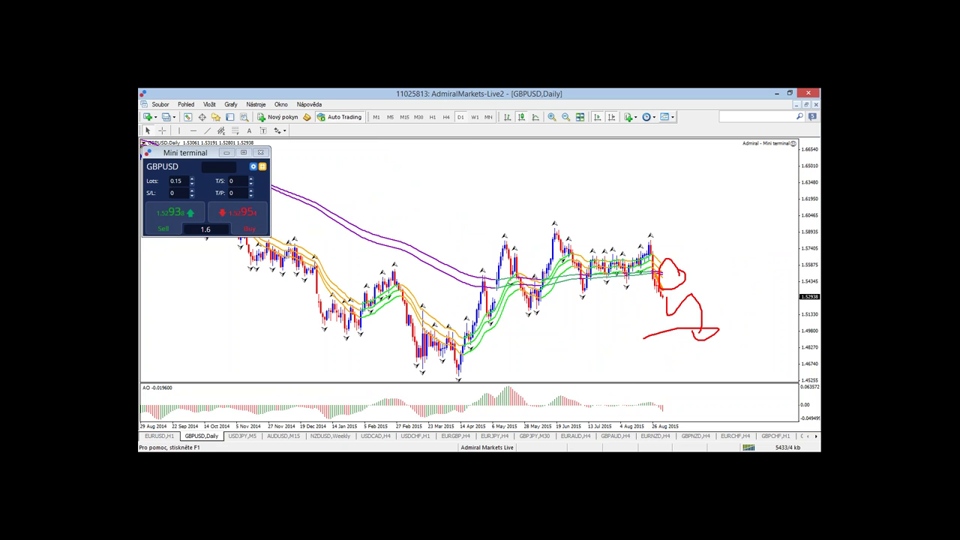
Switch GBPUSD to H4, sketch a green stepped rally to a red resistance line near 1.545 with a red drop, and clear all sketches.
key("Escape")
left_click(433, 117)
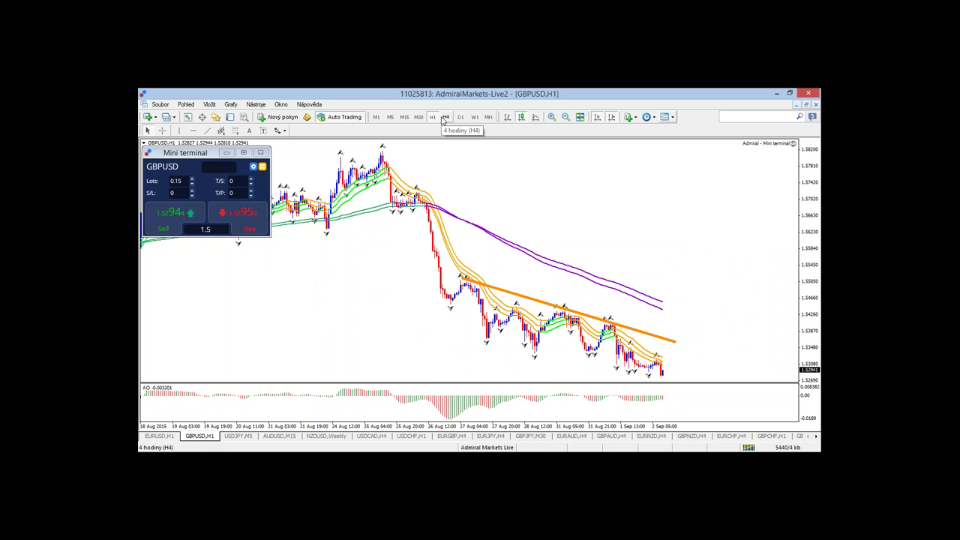
left_click(446, 117)
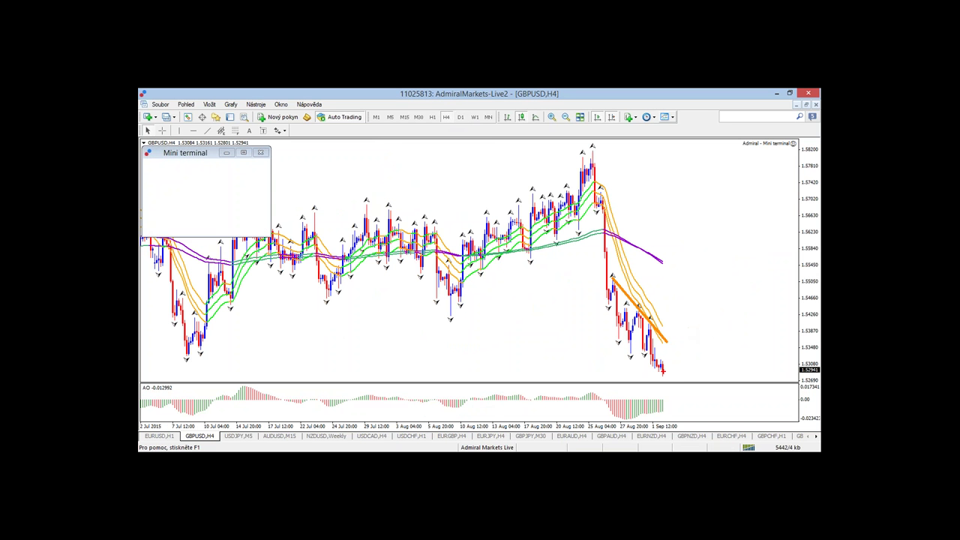
mouse_move(660, 375)
left_mouse_down()
mouse_move(685, 320)
mouse_move(697, 345)
mouse_move(733, 264)
left_mouse_up()
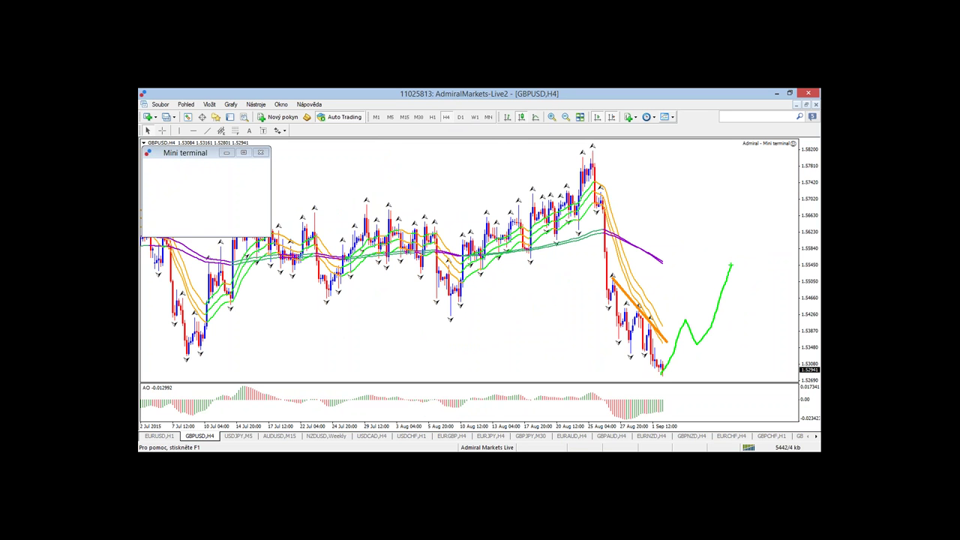
mouse_move(669, 272)
left_mouse_down()
mouse_move(763, 269)
mouse_move(734, 274)
mouse_move(776, 322)
left_mouse_up()
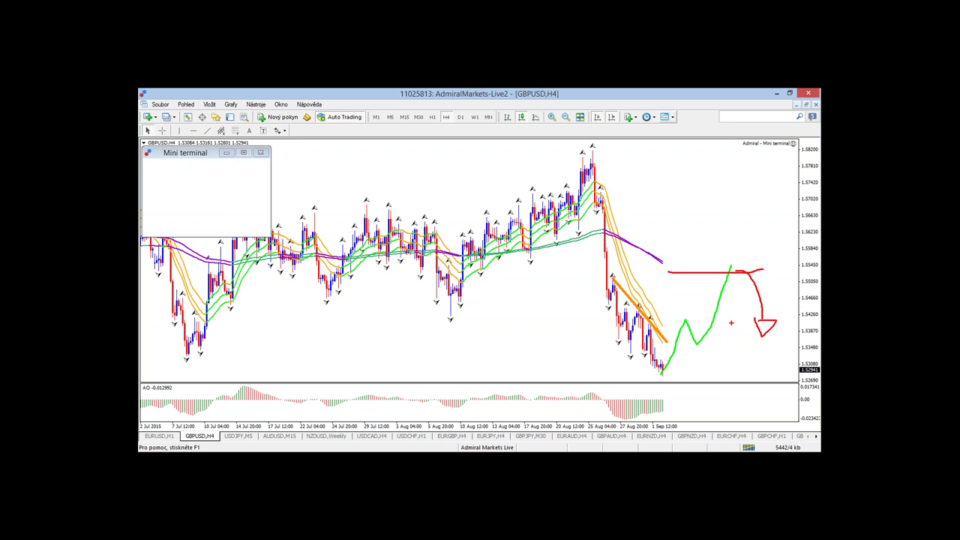
key("Escape")
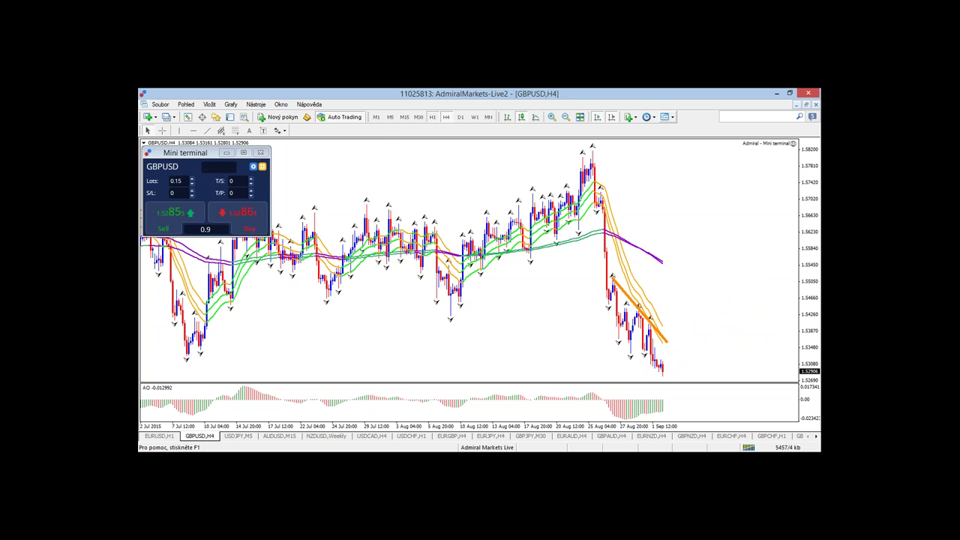
Switch GBPUSD to H1 and move the Mini terminal panel down to just above the AO indicator, off the older candles.
left_click(432, 117)
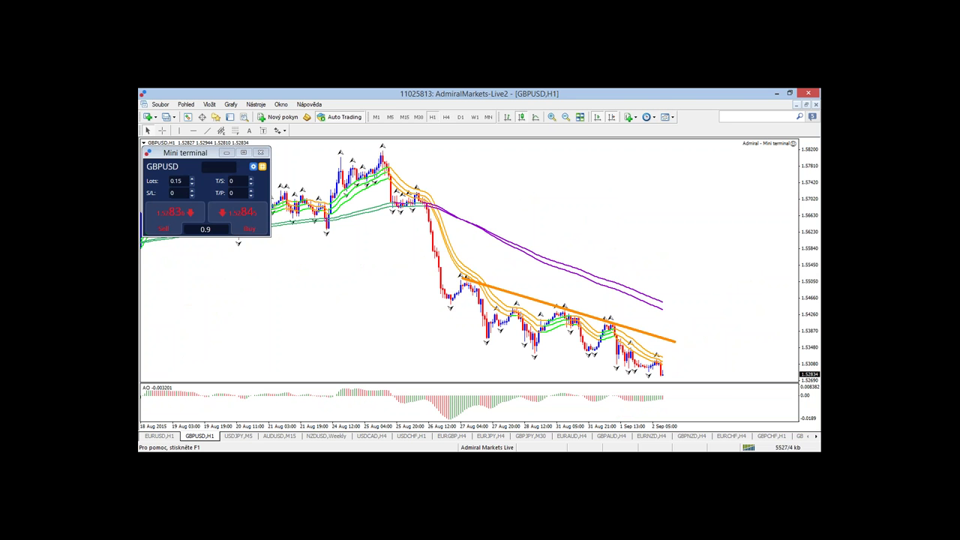
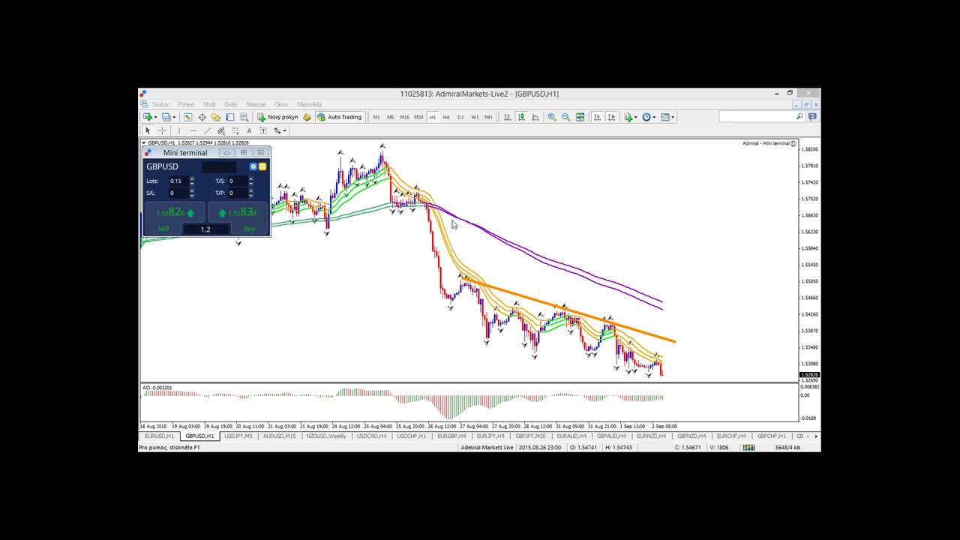
left_click_drag(208, 154, 204, 300)
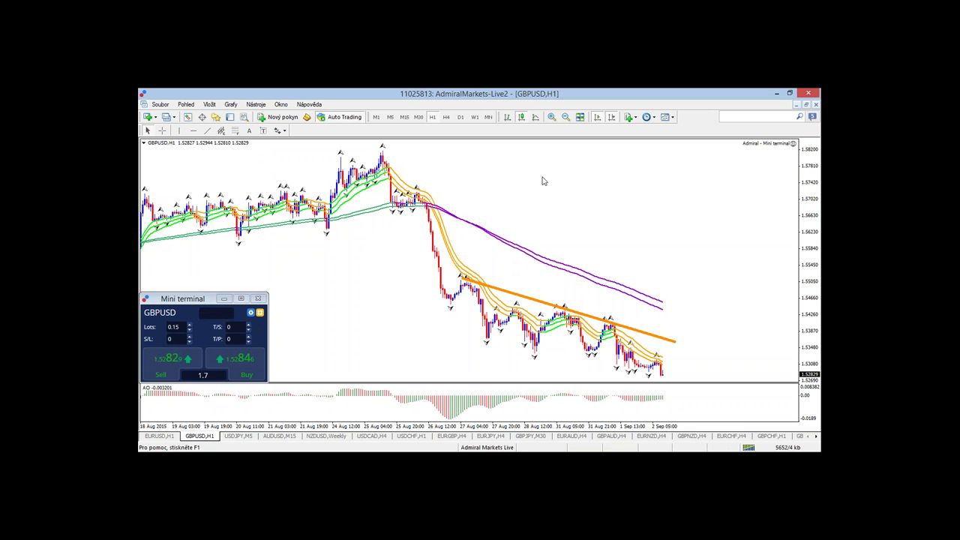
Mark the mid-August dip and the rising stretch along the green long-term moving averages in the H1 history, and clear the marks.
scroll(610, 225, "up", 10)
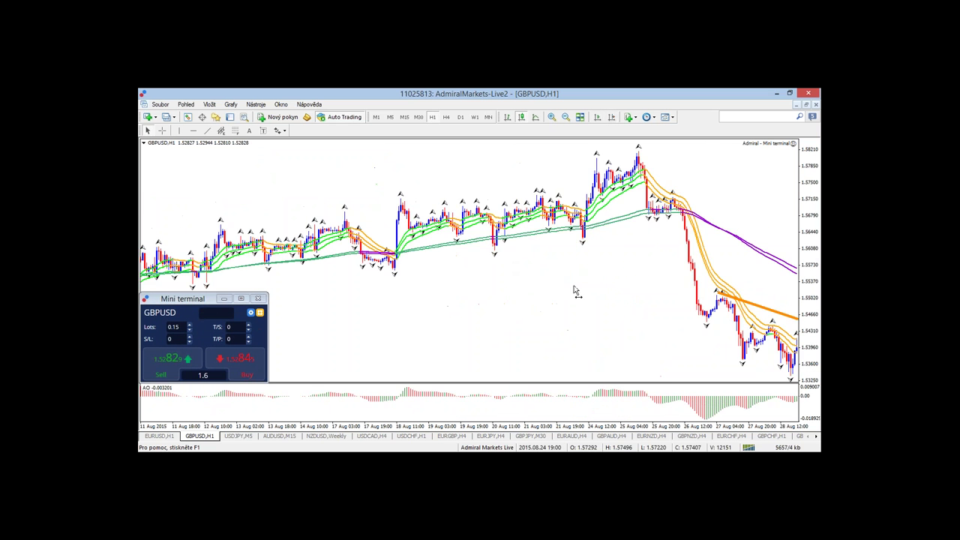
scroll(681, 319, "up", 8)
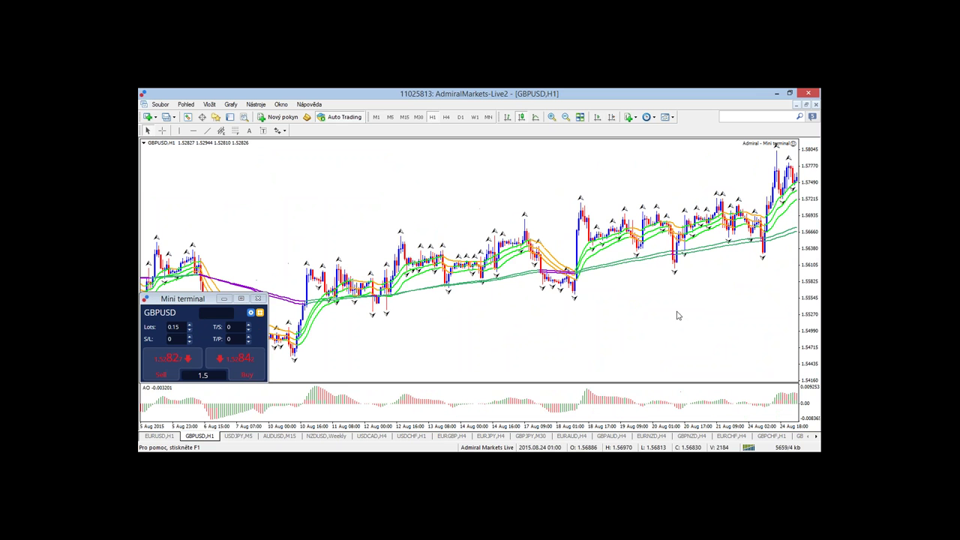
scroll(563, 302, "down", 4)
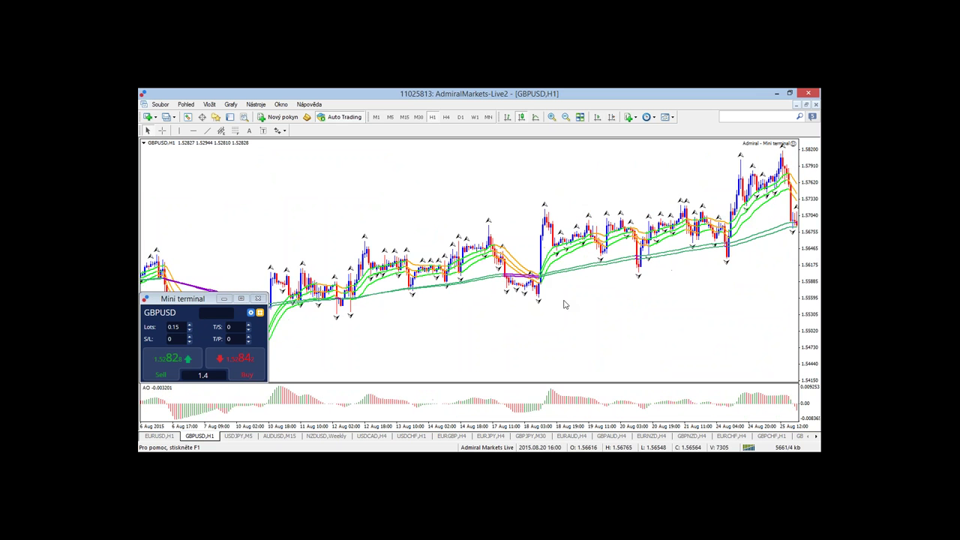
scroll(697, 257, "up", 8)
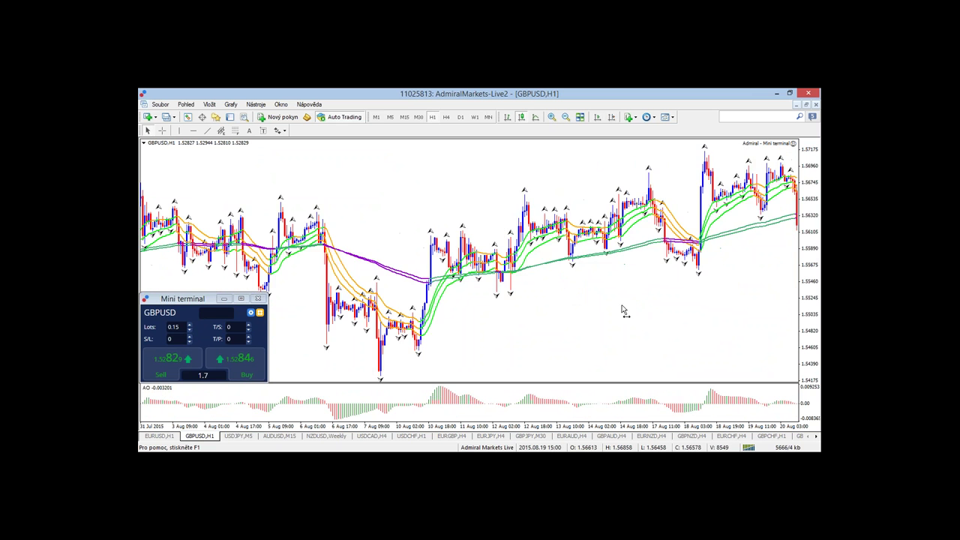
scroll(511, 313, "up", 4)
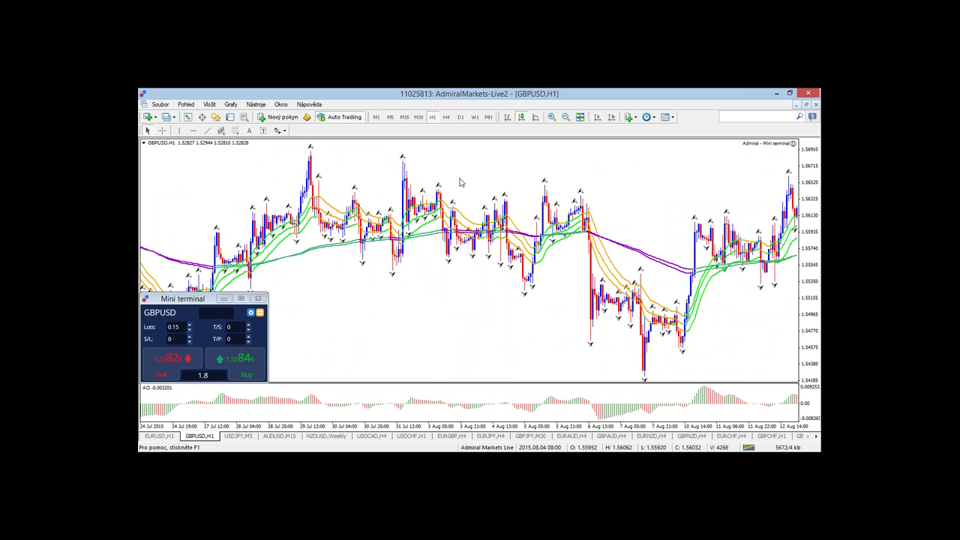
scroll(547, 289, "down", 12)
scroll(430, 277, "down", 15)
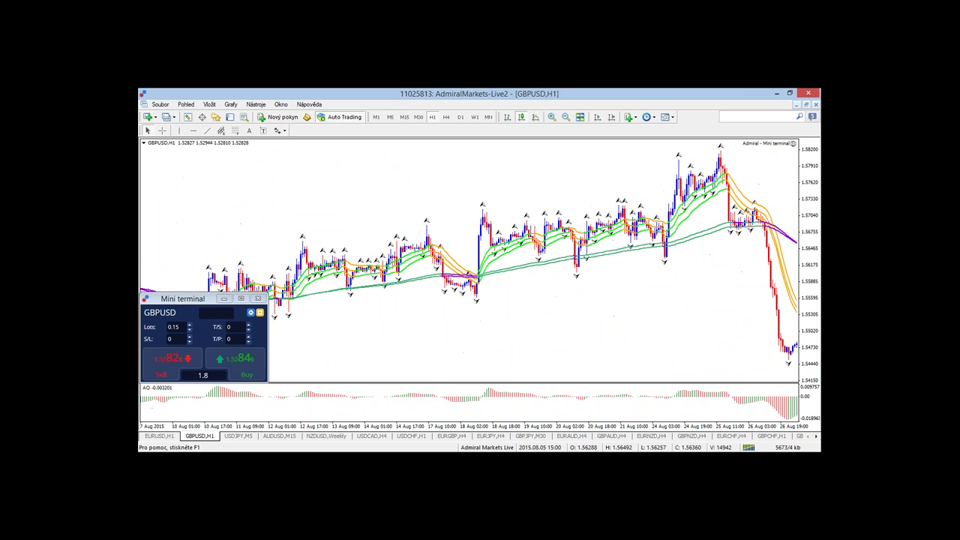
mouse_move(435, 268)
left_mouse_down()
mouse_move(360, 266)
mouse_move(421, 268)
left_mouse_up()
mouse_move(562, 245)
left_mouse_down()
mouse_move(477, 248)
mouse_move(649, 229)
mouse_move(697, 247)
mouse_move(710, 214)
left_mouse_up()
key("Escape")
Trace the early-July GBPUSD decline below the purple moving averages in red, and outline its lower swings and the rebound in green.
scroll(542, 333, "up", 10)
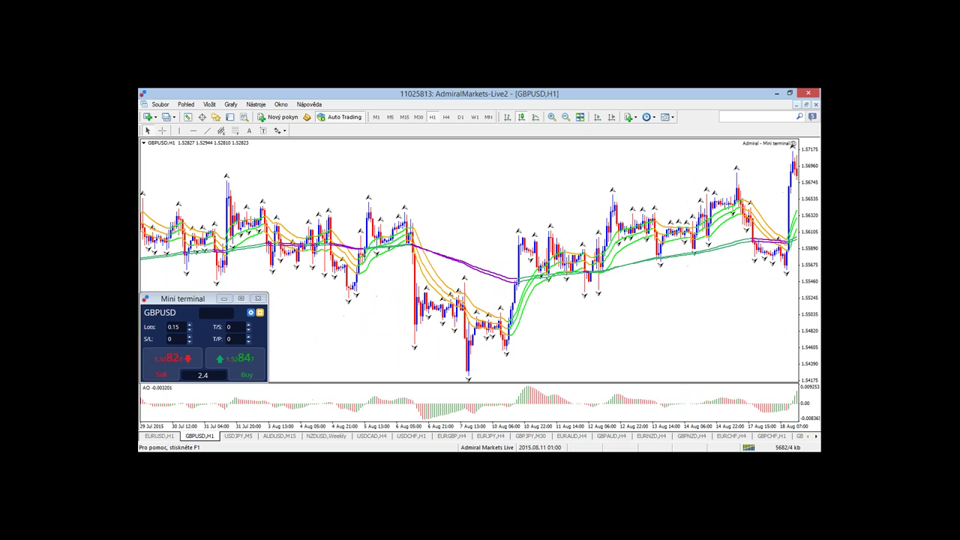
scroll(641, 330, "up", 10)
scroll(469, 262, "up", 10)
scroll(461, 244, "up", 10)
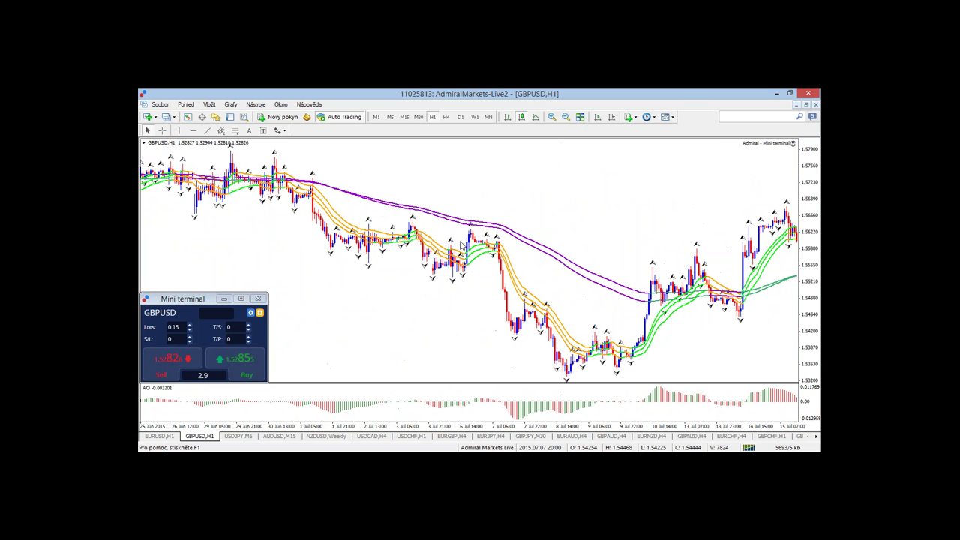
mouse_move(351, 193)
left_mouse_down()
mouse_move(422, 267)
mouse_move(457, 267)
mouse_move(468, 228)
mouse_move(479, 231)
mouse_move(513, 354)
mouse_move(536, 309)
mouse_move(562, 380)
left_mouse_up()
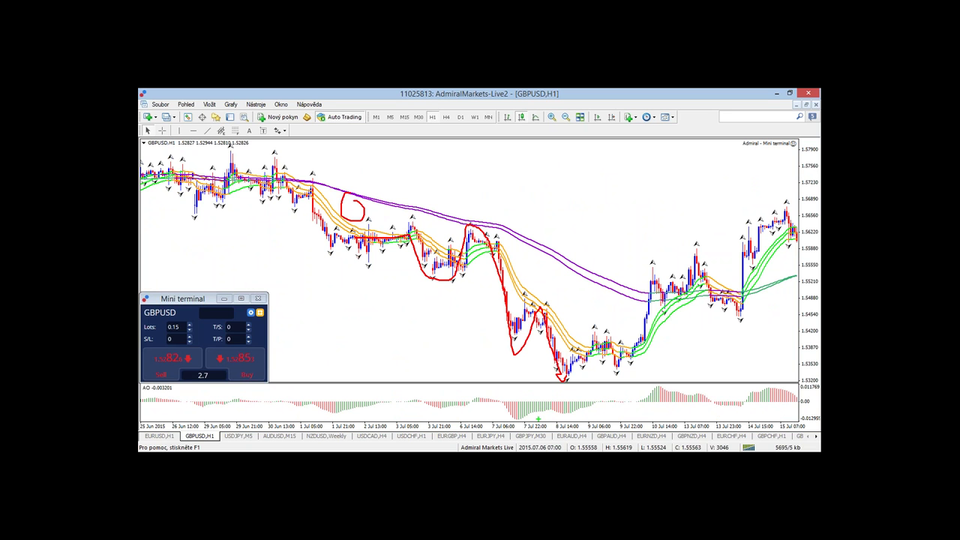
mouse_move(459, 321)
left_mouse_down()
mouse_move(604, 407)
mouse_move(555, 357)
mouse_move(451, 323)
left_mouse_up()
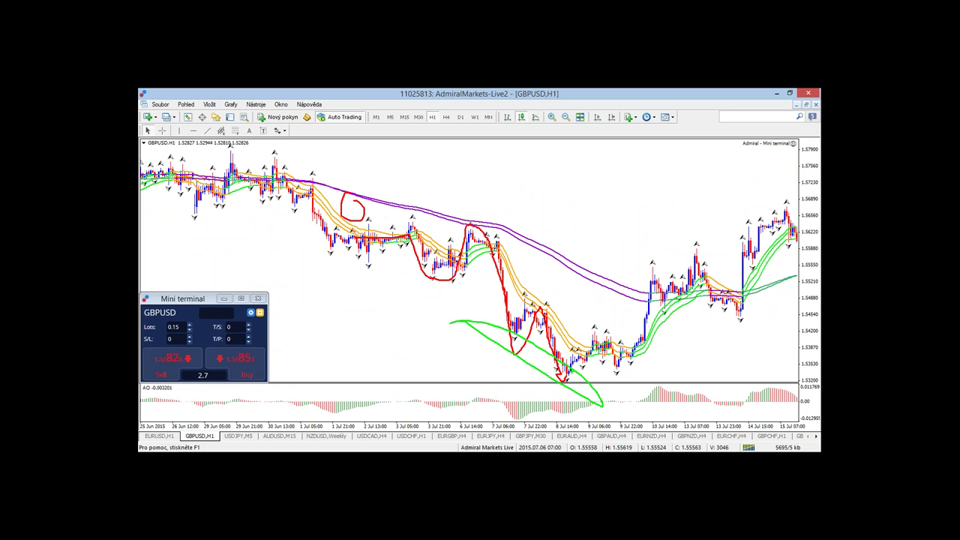
left_click_drag(571, 366, 609, 327)
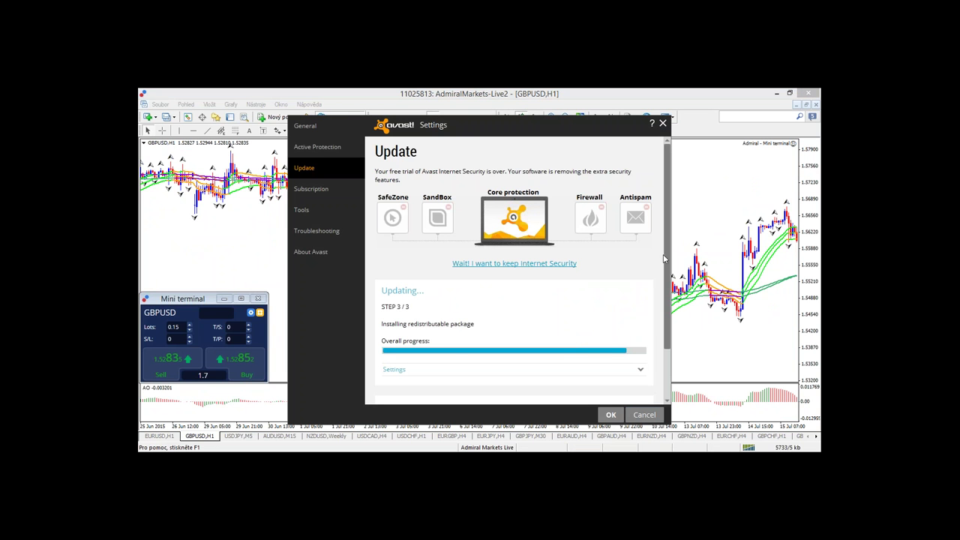
Close the Avast settings window, trace the July rebound from its low up to the purple moving averages in green, and undo the strokes.
left_click(663, 123)
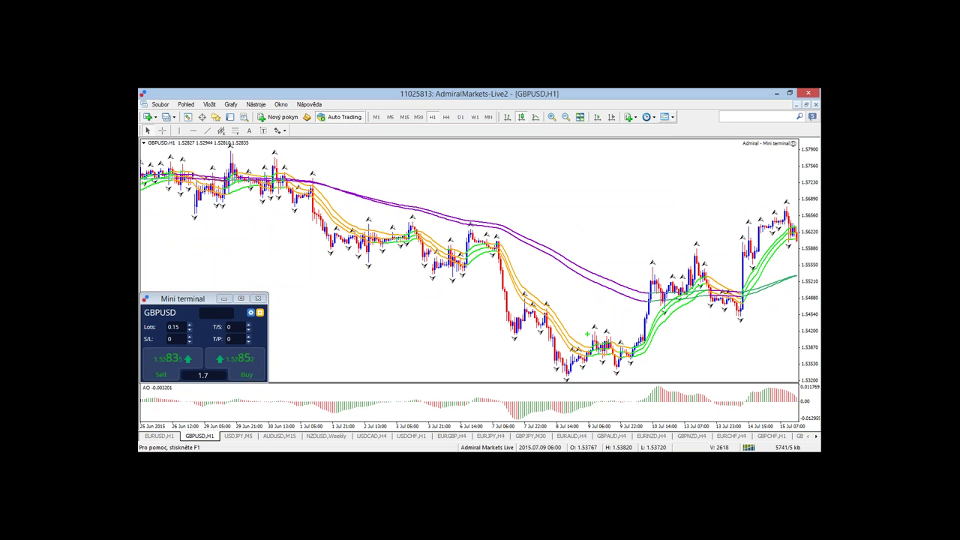
mouse_move(557, 384)
left_mouse_down()
mouse_move(597, 333)
mouse_move(628, 339)
mouse_move(651, 294)
left_mouse_up()
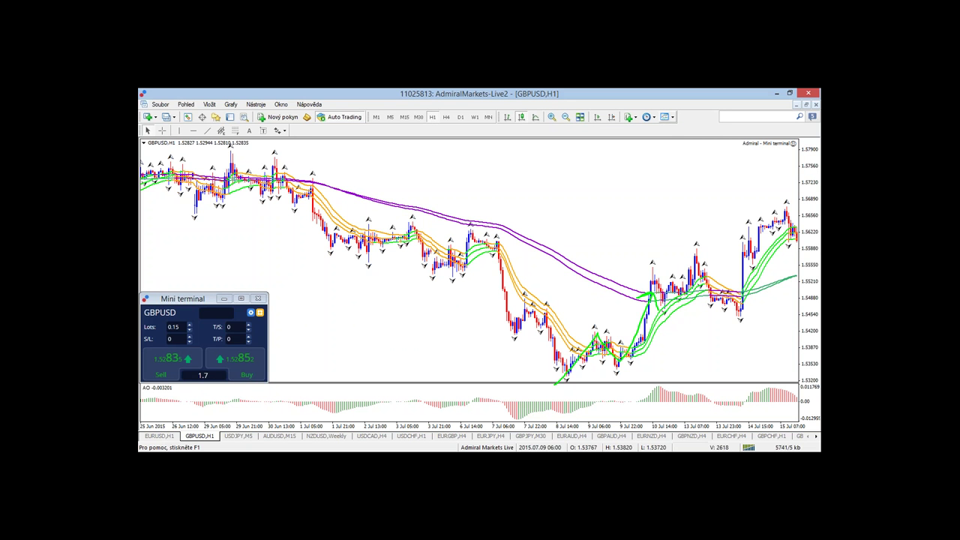
key("ctrl+z")
mouse_move(561, 375)
left_mouse_down()
mouse_move(644, 350)
mouse_move(662, 300)
left_mouse_up()
key("ctrl+z")
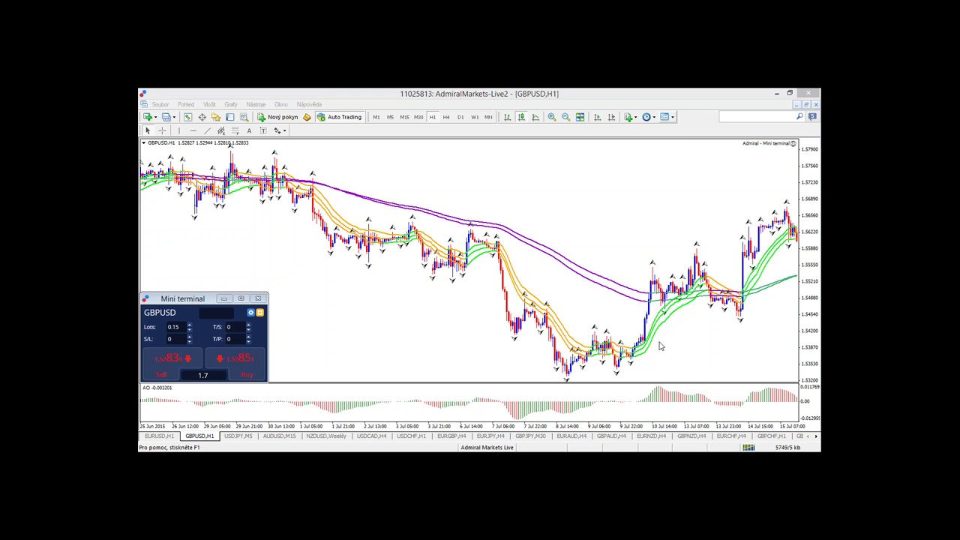
mouse_move(734, 276)
left_mouse_down()
mouse_move(663, 315)
mouse_move(737, 285)
mouse_move(759, 202)
mouse_move(770, 200)
left_mouse_up()
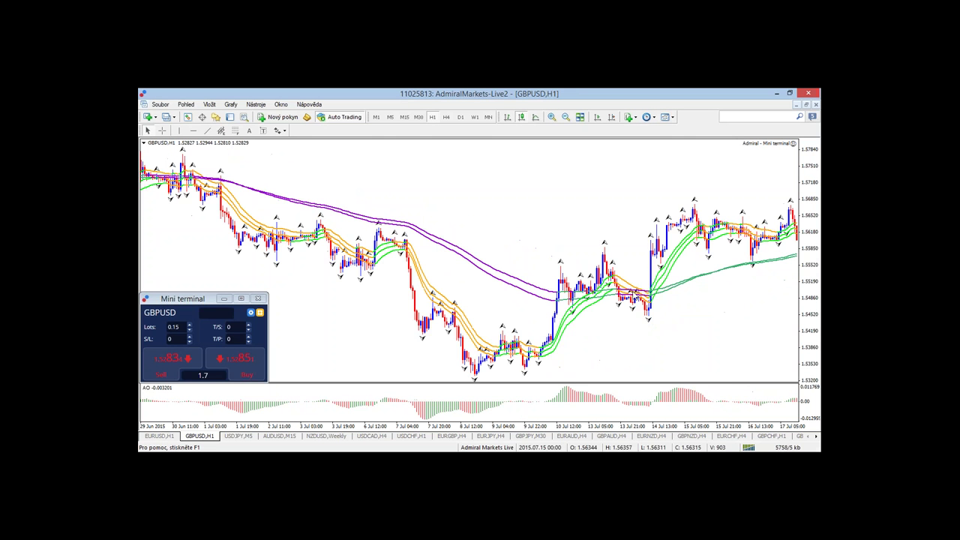
Trace the mid-June GBPUSD rally above the green long-term averages and the decline that follows its peak.
scroll(616, 314, "up", 15)
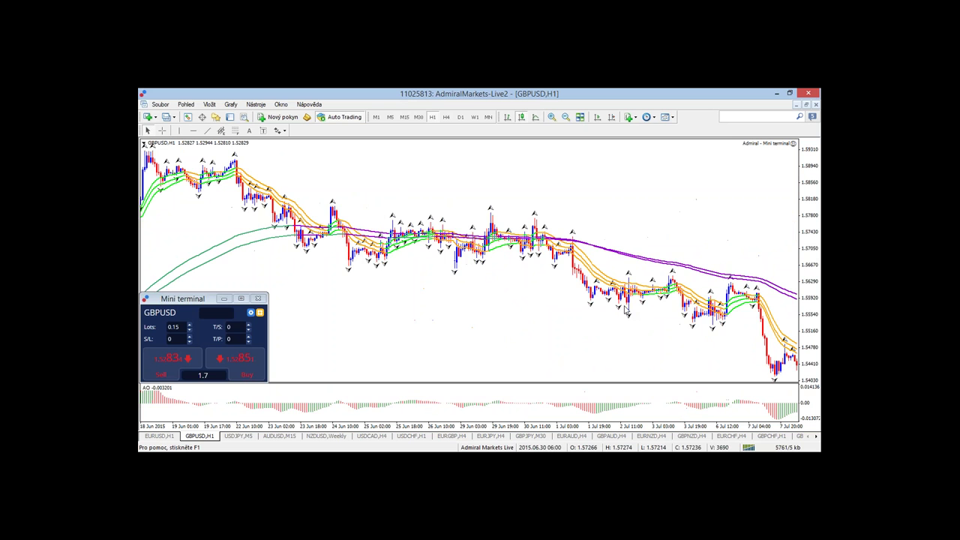
scroll(616, 314, "up", 3)
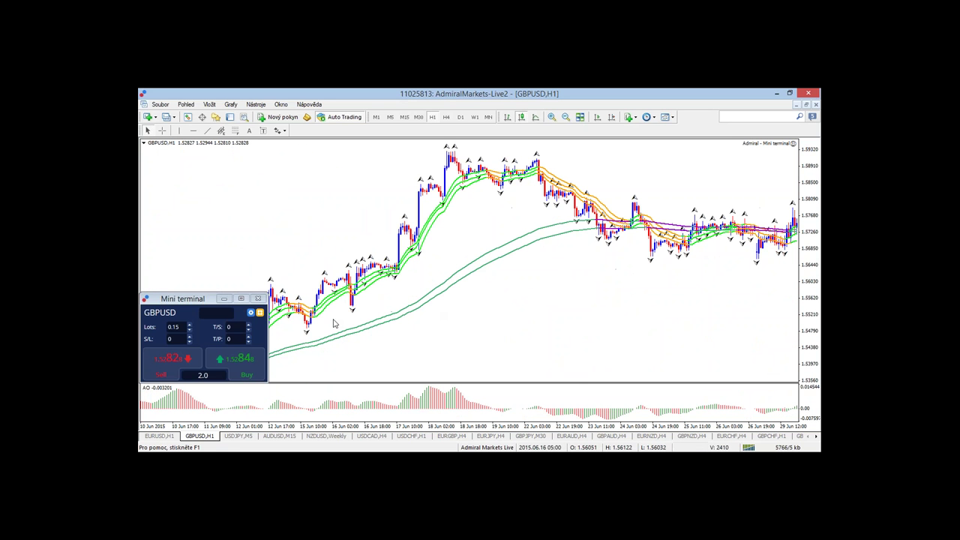
mouse_move(330, 323)
left_mouse_down()
mouse_move(429, 167)
mouse_move(431, 186)
left_mouse_up()
mouse_move(477, 162)
left_mouse_down()
mouse_move(450, 155)
mouse_move(490, 184)
mouse_move(536, 161)
mouse_move(566, 224)
left_mouse_up()
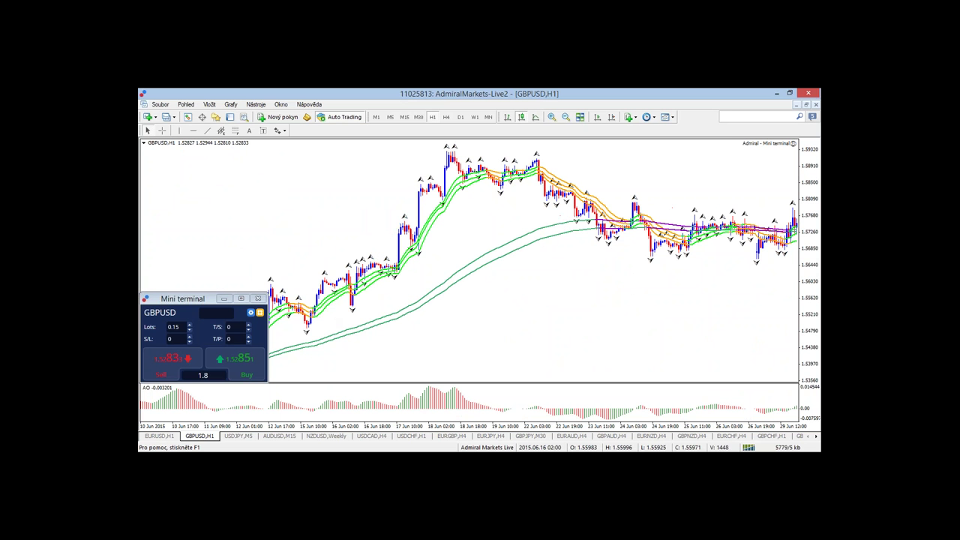
Sketch a downward arrow along the early-July drop below the purple moving averages.
scroll(349, 350, "down", 3)
scroll(349, 344, "down", 3)
left_click_drag(564, 276, 636, 380)
left_click_drag(612, 358, 656, 369)
left_click_drag(555, 365, 658, 367)
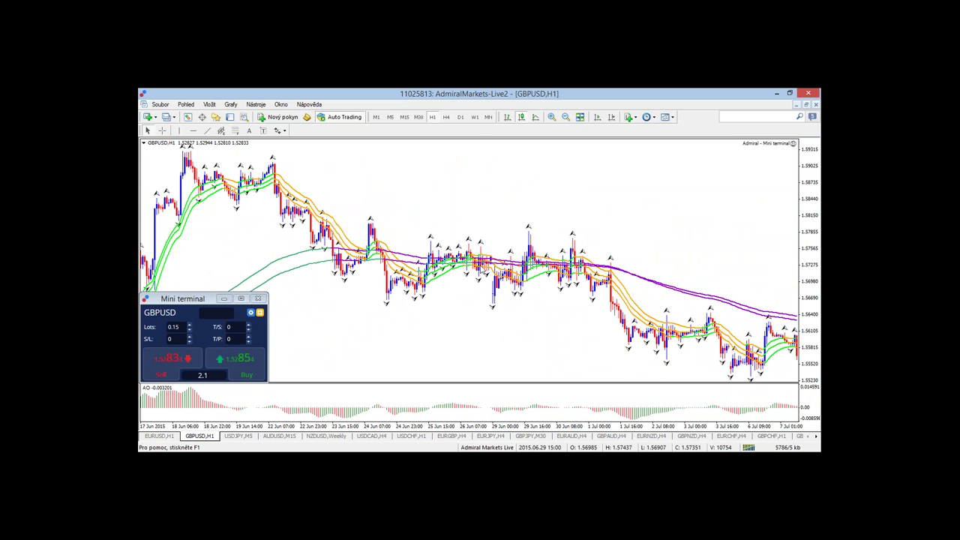
Mark the price swings around the purple moving averages from late May to early June, and clear the marks.
scroll(480, 328, "up", 3)
scroll(480, 328, "up", 3)
scroll(587, 285, "up", 6)
mouse_move(298, 279)
left_mouse_down()
mouse_move(528, 368)
mouse_move(576, 363)
mouse_move(585, 353)
mouse_move(594, 371)
mouse_move(621, 319)
left_mouse_up()
left_click_drag(752, 293, 684, 284)
key("Escape")
Sketch a red arrow down the early-June drop and an arrow up the following rally, clear both, and return to the latest candles.
scroll(597, 234, "down", 10)
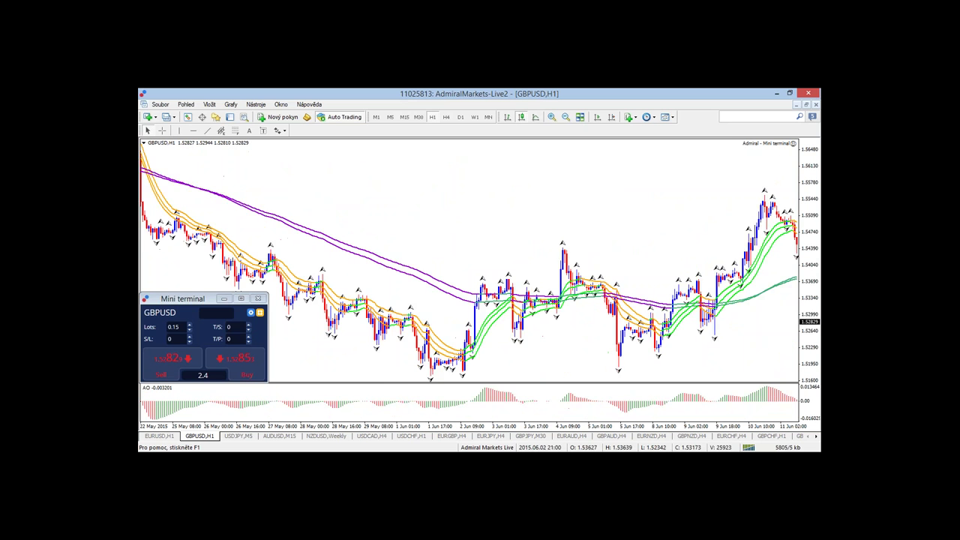
mouse_move(498, 276)
left_mouse_down()
mouse_move(571, 301)
mouse_move(584, 345)
left_mouse_up()
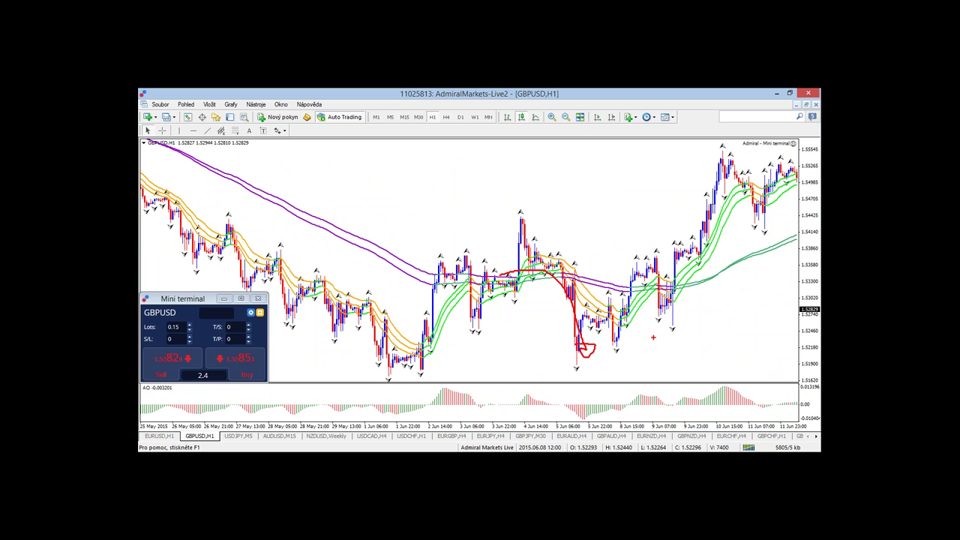
mouse_move(717, 285)
left_mouse_down()
mouse_move(663, 264)
mouse_move(705, 279)
mouse_move(721, 171)
left_mouse_up()
mouse_move(696, 177)
left_mouse_down()
mouse_move(717, 173)
mouse_move(746, 223)
left_mouse_up()
key("Escape")
scroll(450, 246, "down", 15)
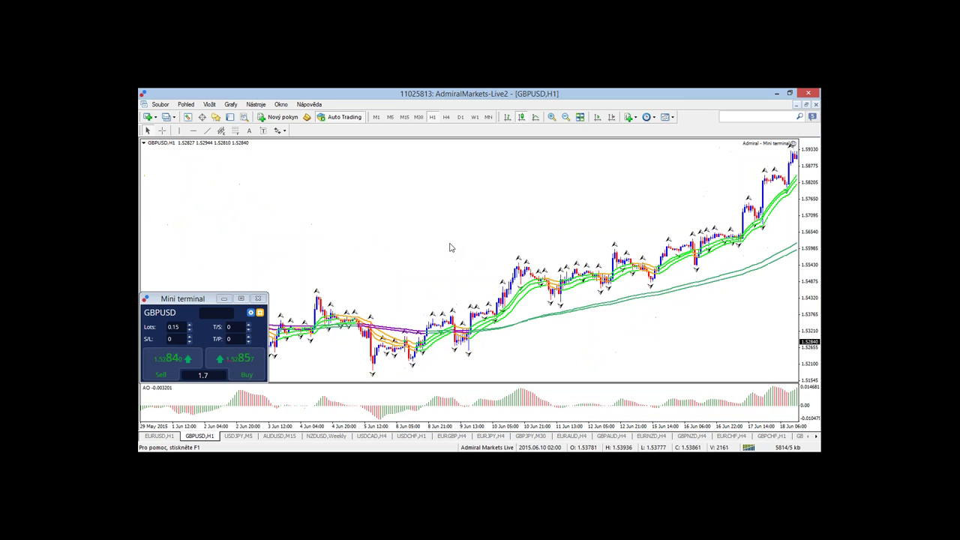
left_click(611, 117)
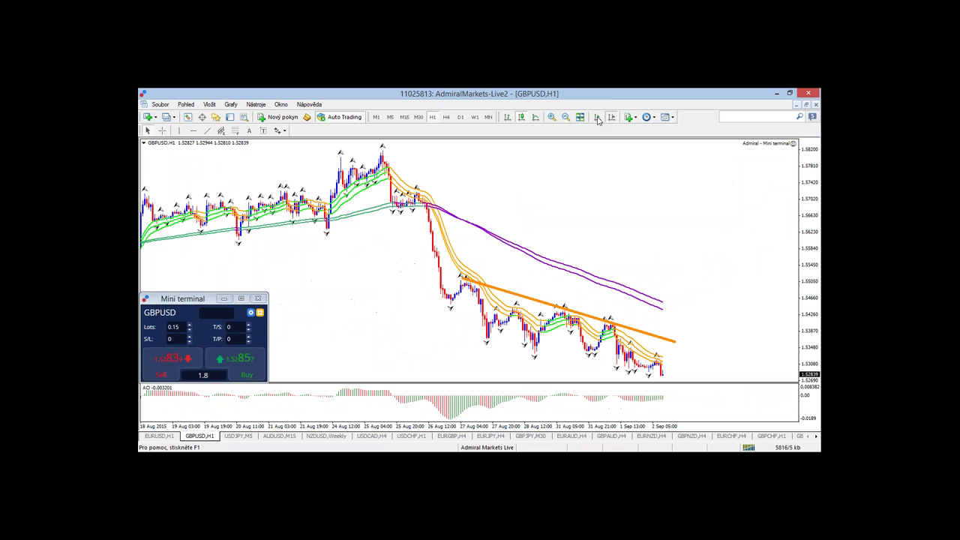
Set the USDJPY chart to H1, compare it with EURUSD H1, and return to the EURUSD chart.
left_click(239, 436)
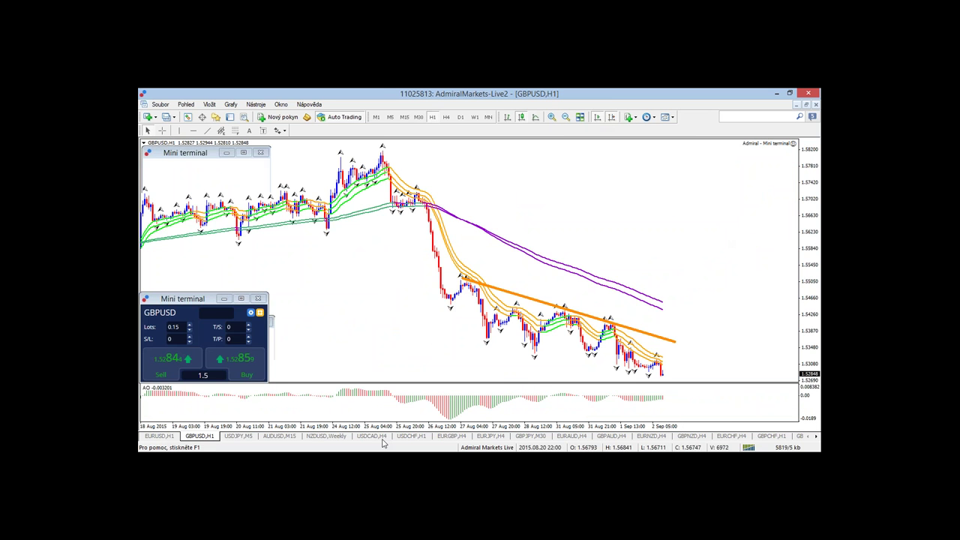
left_click(433, 118)
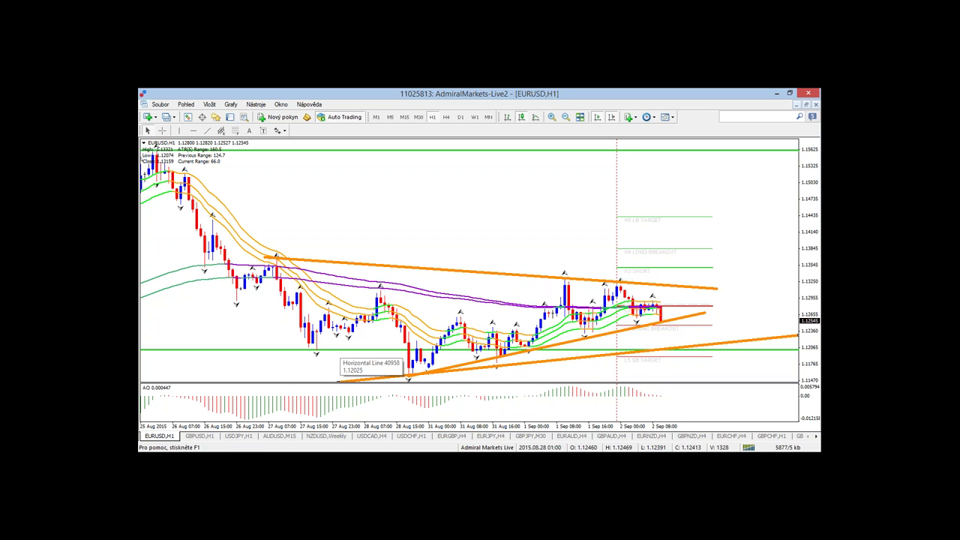
left_click(237, 436)
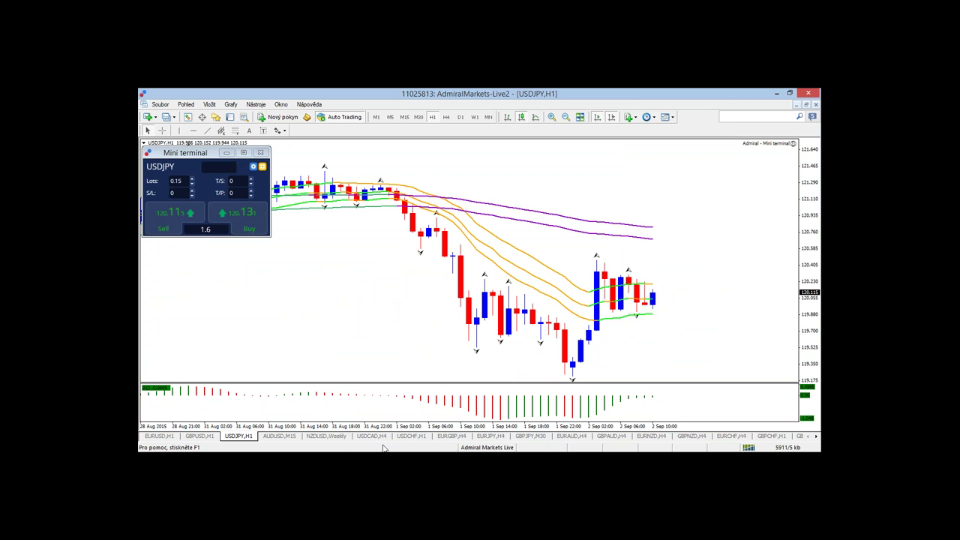
left_click(173, 438)
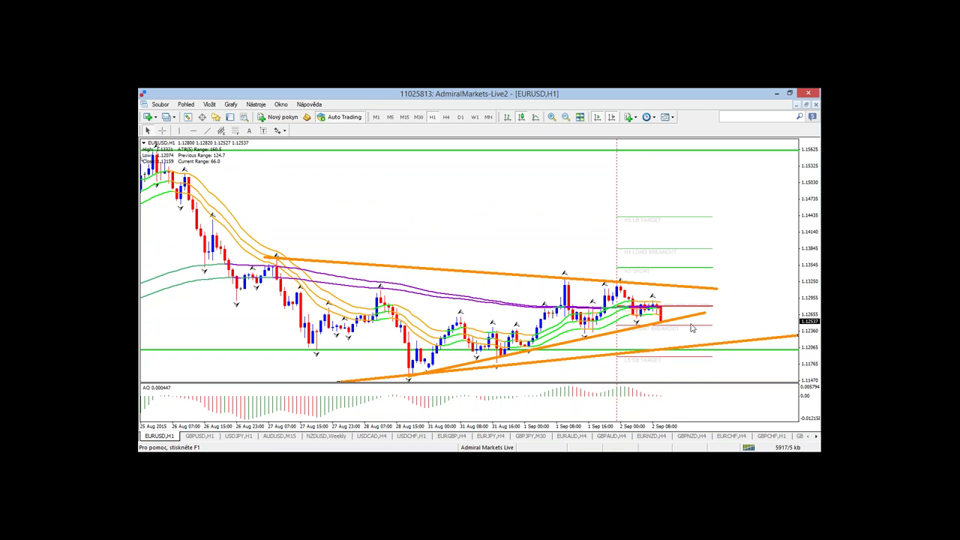
Postpone the Avast computer-restart reminder until tomorrow.
left_click(162, 130)
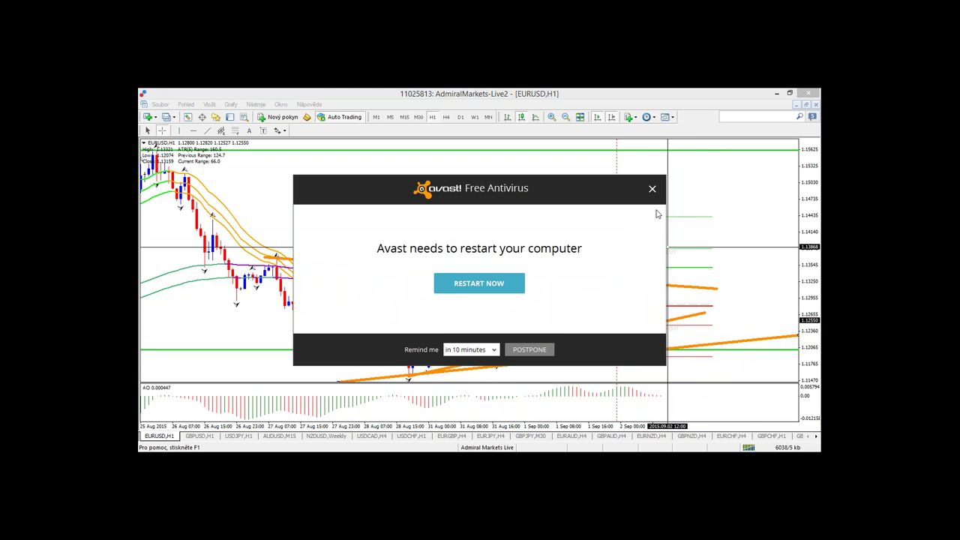
left_click(493, 350)
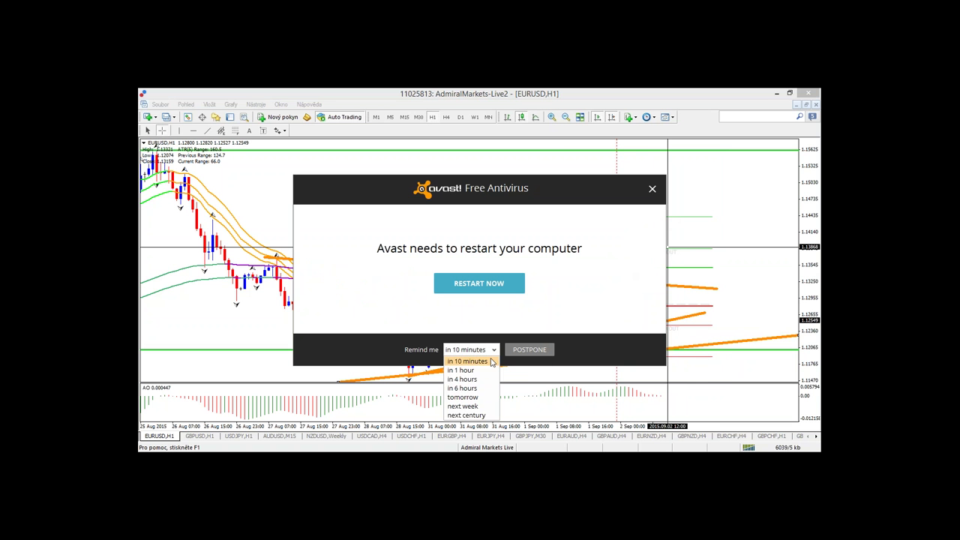
left_click(486, 397)
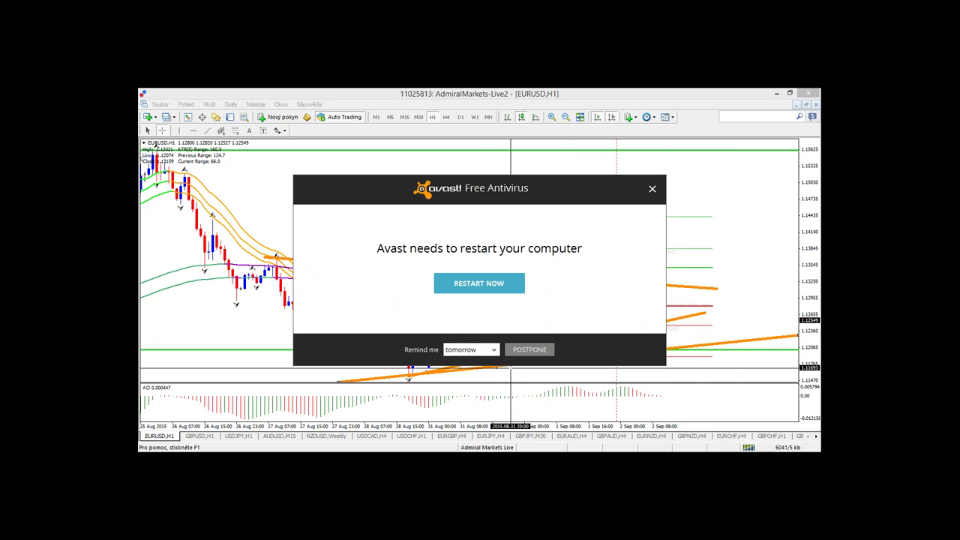
left_click(529, 349)
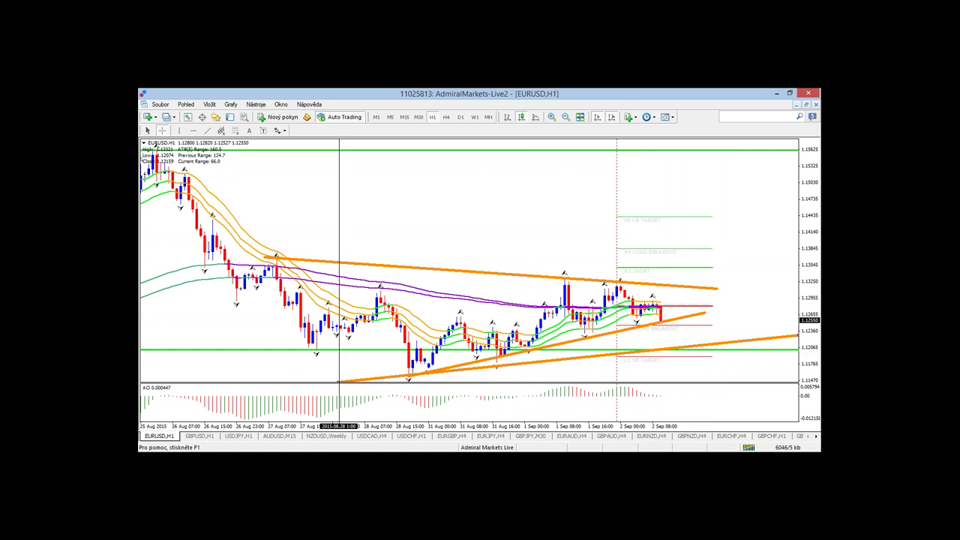
Switch to the USDJPY H1 chart and circle the late-August consolidation around the purple moving averages in red.
left_click(238, 436)
left_click(159, 436)
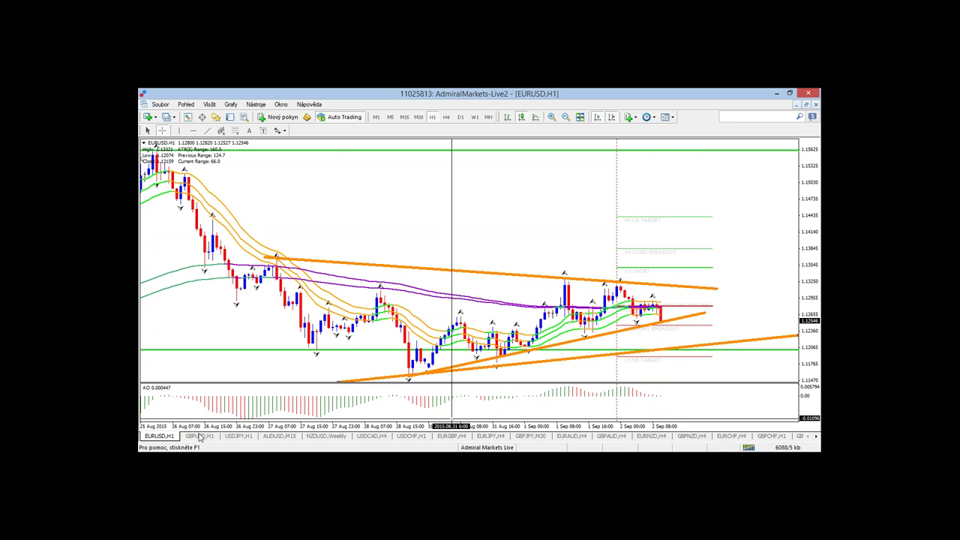
left_click(224, 437)
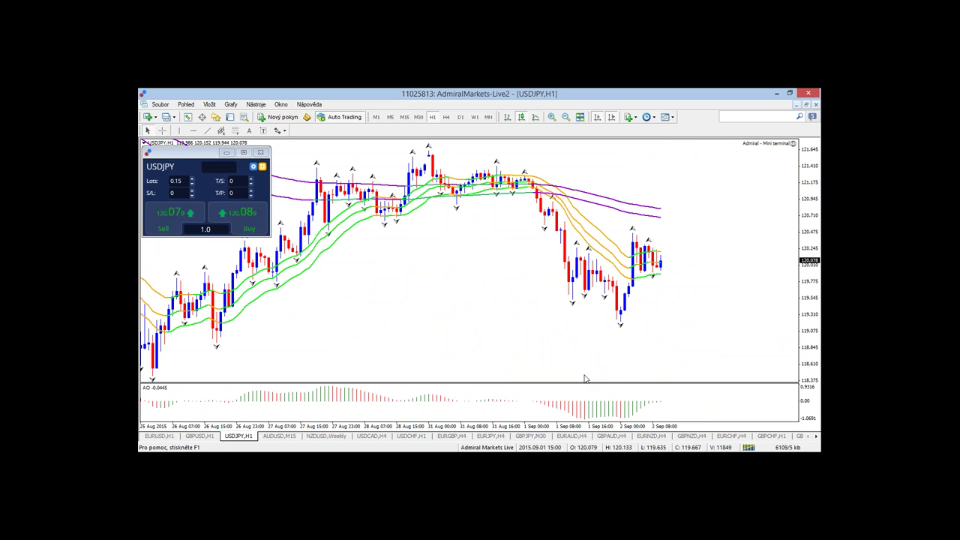
key("minus")
key("minus")
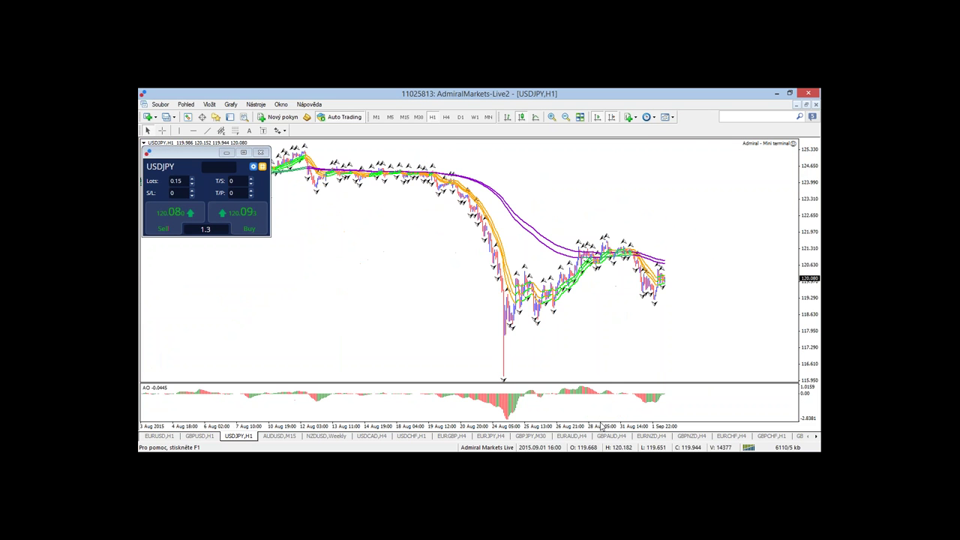
key("plus")
key("plus")
key("minus")
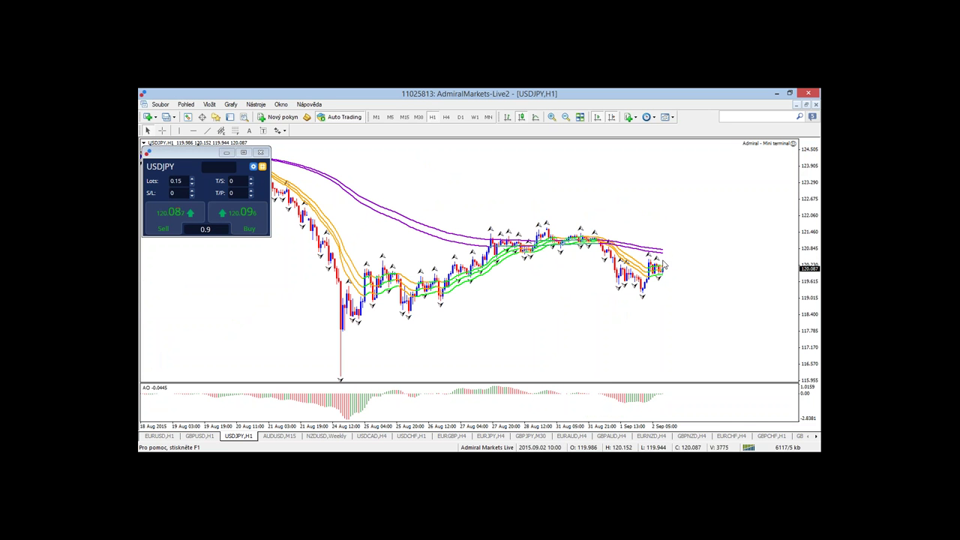
mouse_move(661, 279)
mouse_move(592, 222)
left_mouse_down()
mouse_move(497, 222)
mouse_move(492, 239)
mouse_move(544, 245)
mouse_move(586, 227)
mouse_move(531, 226)
left_mouse_up()
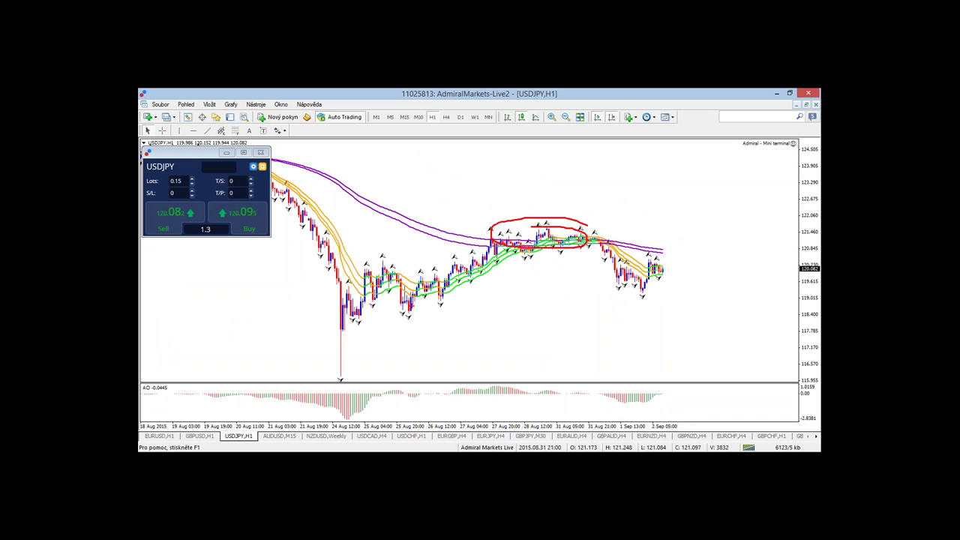
Draw a green line up from the 24 August spike low and number the rising swings 1, 2 and 3.
left_click_drag(334, 383, 383, 261)
mouse_move(403, 340)
left_mouse_down()
mouse_move(417, 330)
mouse_move(459, 387)
left_mouse_up()
mouse_move(539, 147)
left_mouse_down()
mouse_move(601, 193)
mouse_move(527, 196)
left_mouse_up()
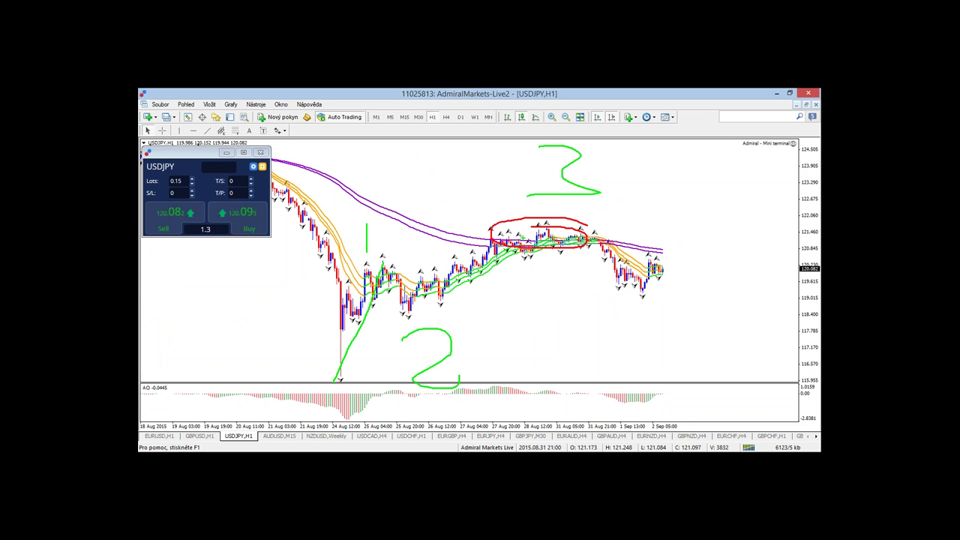
Mark both USDJPY declines with red downward arrows, and label the latest one 1, 2 and 3 with its projected continuation.
mouse_move(274, 239)
left_mouse_down()
mouse_move(309, 342)
mouse_move(320, 333)
mouse_move(289, 335)
left_mouse_up()
mouse_move(636, 182)
left_mouse_down()
mouse_move(597, 217)
mouse_move(606, 219)
left_mouse_up()
left_click_drag(591, 259, 622, 306)
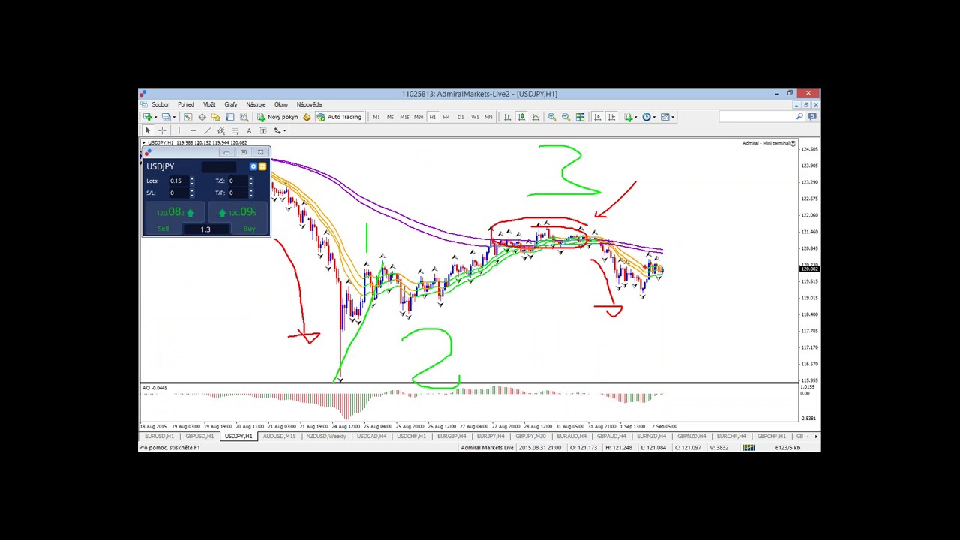
left_click_drag(612, 335, 614, 358)
mouse_move(647, 222)
left_mouse_down()
mouse_move(668, 223)
mouse_move(662, 241)
mouse_move(683, 244)
left_mouse_up()
left_click_drag(697, 308, 692, 330)
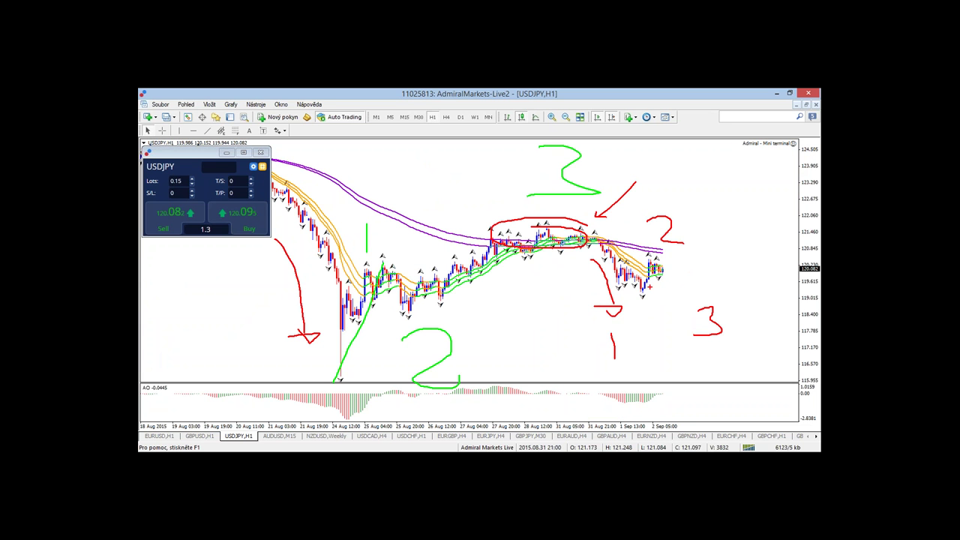
mouse_move(636, 278)
left_mouse_down()
mouse_move(707, 274)
mouse_move(669, 288)
mouse_move(690, 336)
mouse_move(672, 326)
left_mouse_up()
Number the alternative upward scenario at the latest candles 1, 2 and 3 in blue, and clear all annotations.
left_click_drag(634, 220, 634, 242)
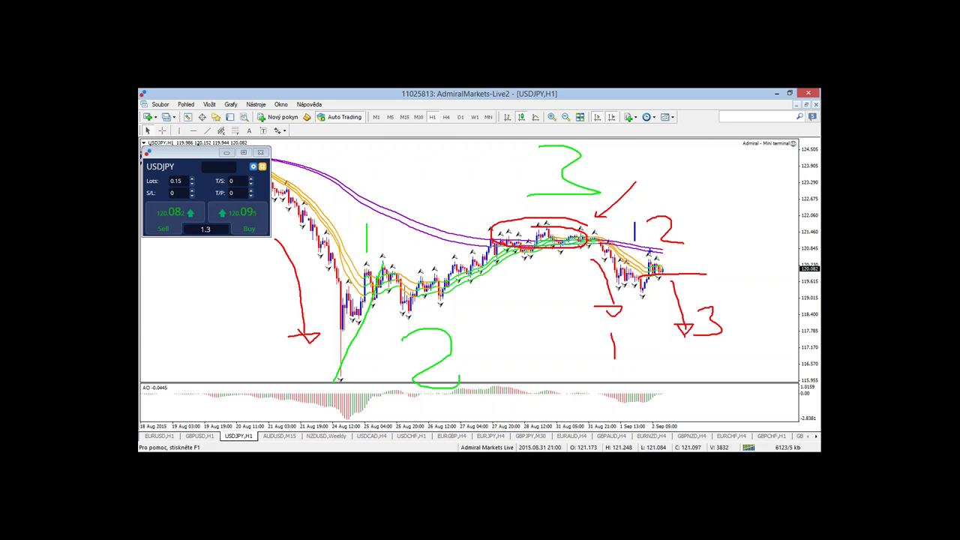
left_click_drag(659, 287, 669, 310)
left_click_drag(703, 193, 688, 228)
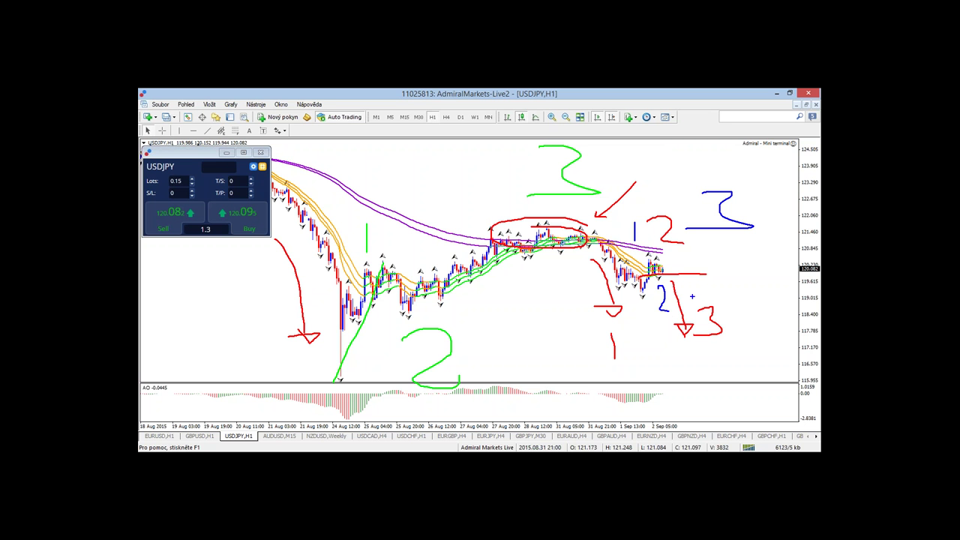
key("Escape")
key("plus")
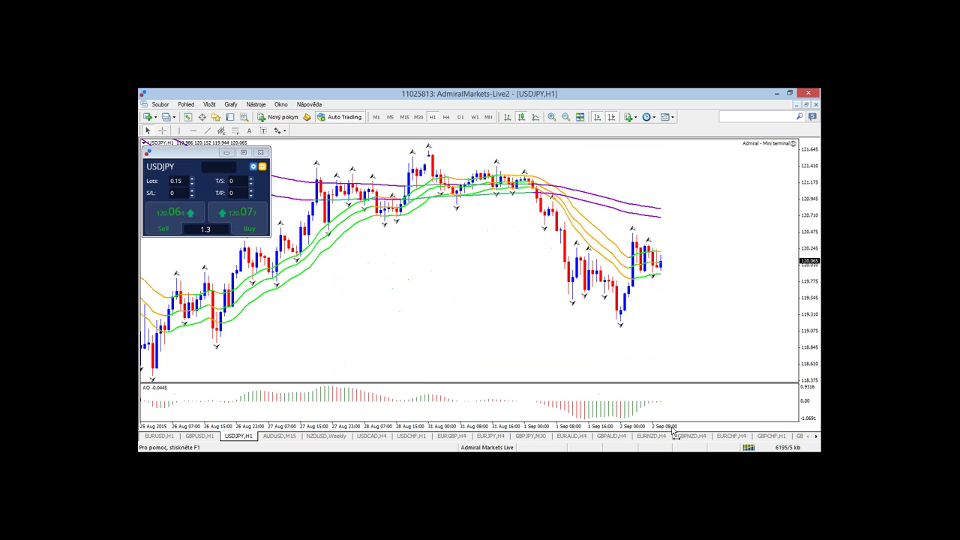
Circle the 2 September rebound in green, mark the small pullback after it, and clear the marks.
mouse_move(627, 330)
left_mouse_down()
mouse_move(652, 275)
mouse_move(635, 224)
mouse_move(605, 239)
mouse_move(628, 327)
left_mouse_up()
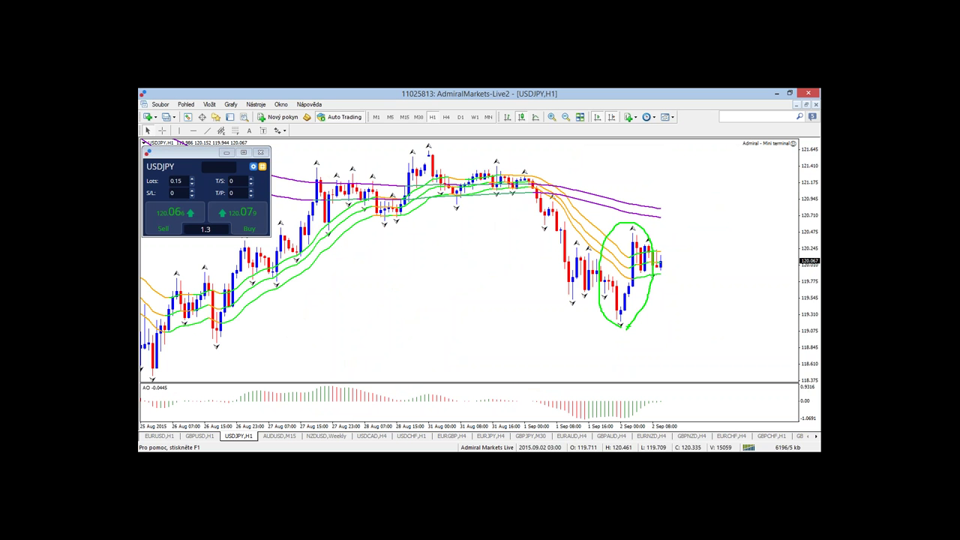
mouse_move(648, 237)
left_mouse_down()
mouse_move(689, 264)
mouse_move(655, 277)
left_mouse_up()
key("Escape")
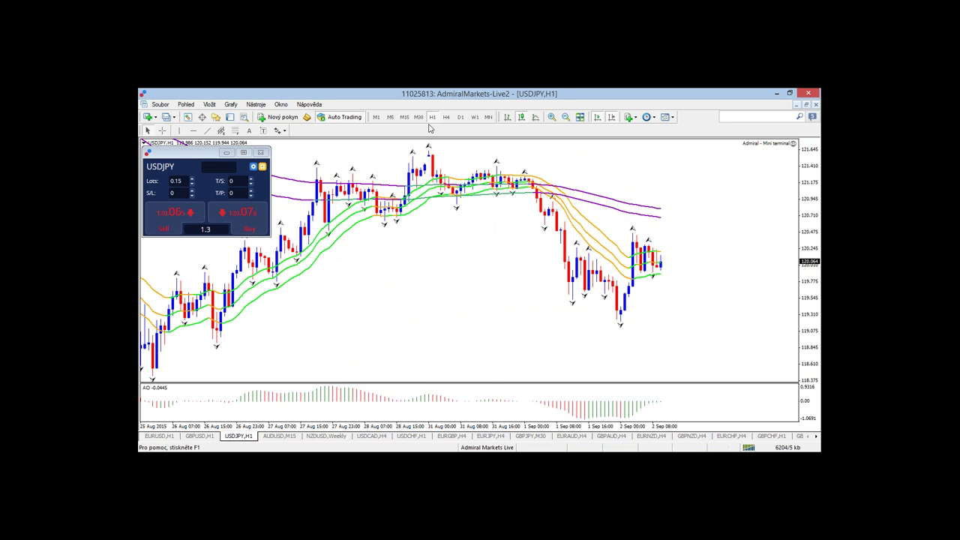
Set USDJPY to M15, outline the converging range in green, sketch breakout moves up and down, and clear them.
left_click(404, 117)
mouse_move(529, 234)
left_mouse_down()
mouse_move(628, 257)
mouse_move(650, 294)
mouse_move(567, 304)
left_mouse_up()
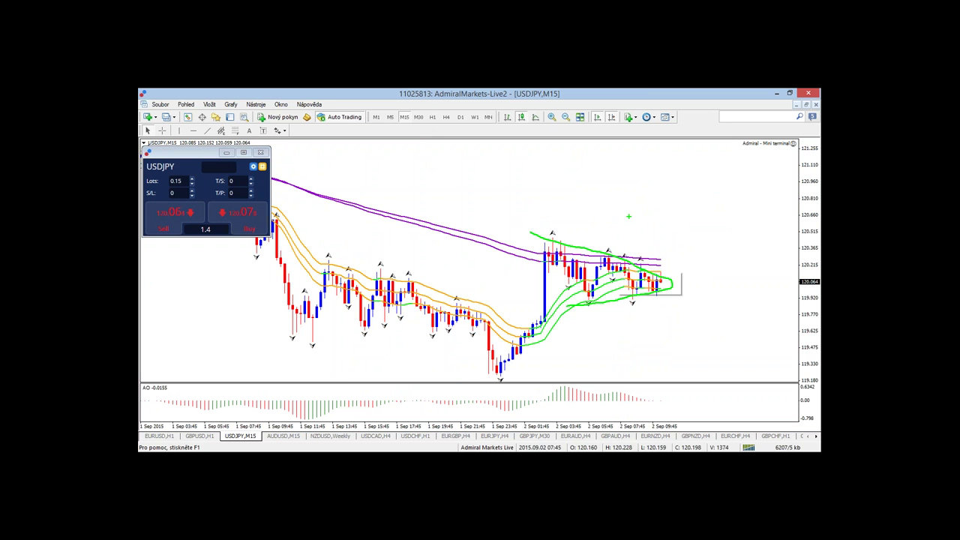
mouse_move(661, 266)
left_mouse_down()
mouse_move(692, 205)
mouse_move(680, 192)
mouse_move(707, 203)
left_mouse_up()
mouse_move(661, 310)
left_mouse_down()
mouse_move(668, 337)
mouse_move(671, 360)
mouse_move(695, 355)
mouse_move(644, 346)
left_mouse_up()
key("Escape")
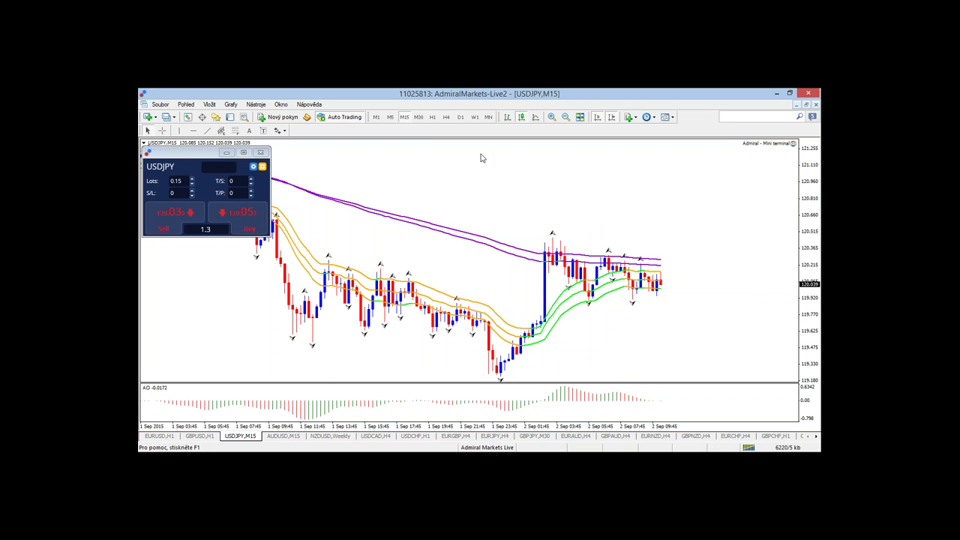
Return USDJPY to H1, sketch a green upward and a red downward arrow from the latest candles, and clear both.
left_click(432, 117)
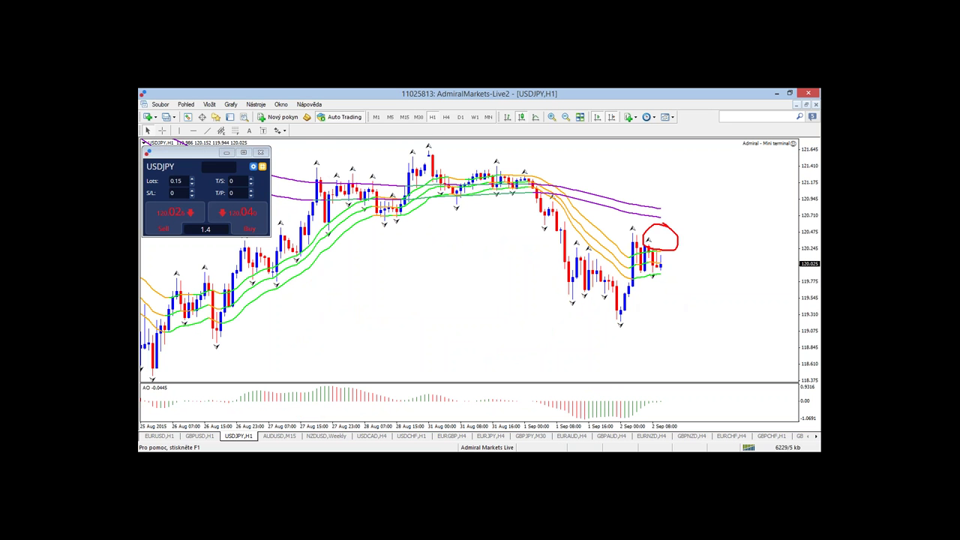
mouse_move(663, 250)
left_mouse_down()
mouse_move(678, 221)
mouse_move(665, 223)
mouse_move(687, 234)
left_mouse_up()
mouse_move(663, 282)
left_mouse_down()
mouse_move(685, 308)
mouse_move(671, 310)
left_mouse_up()
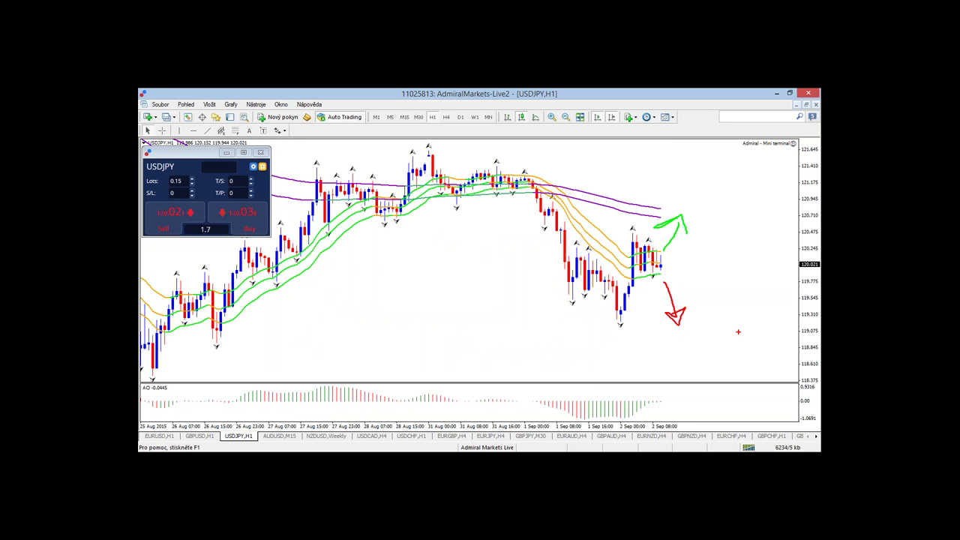
key("Escape")
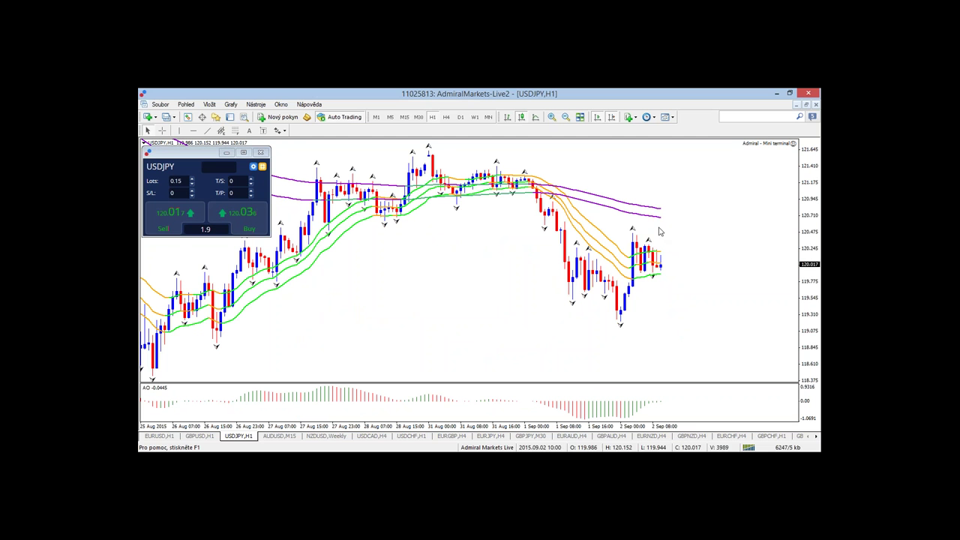
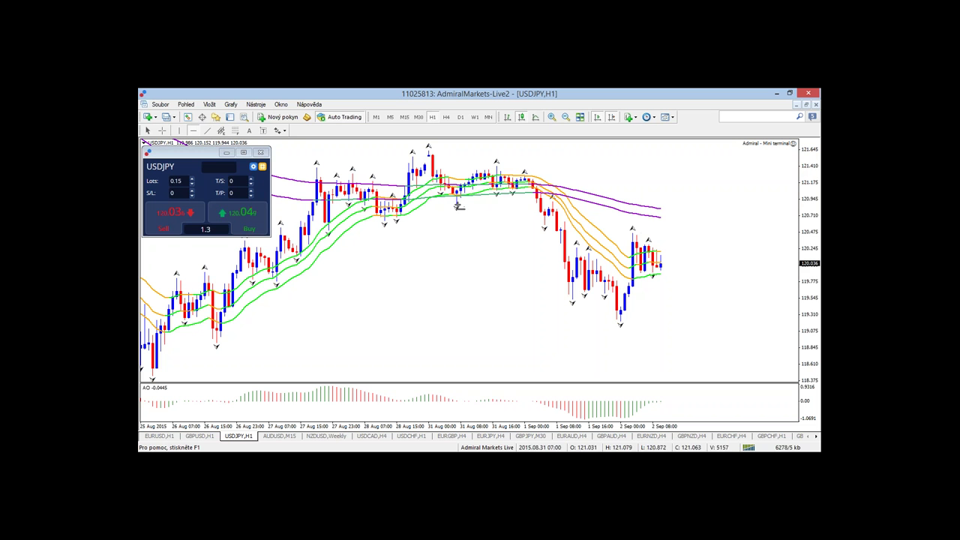
Draw a horizontal line at the 31 August low, about 120.87, and a Fibonacci retracement over the 2 September rally.
left_click(456, 204)
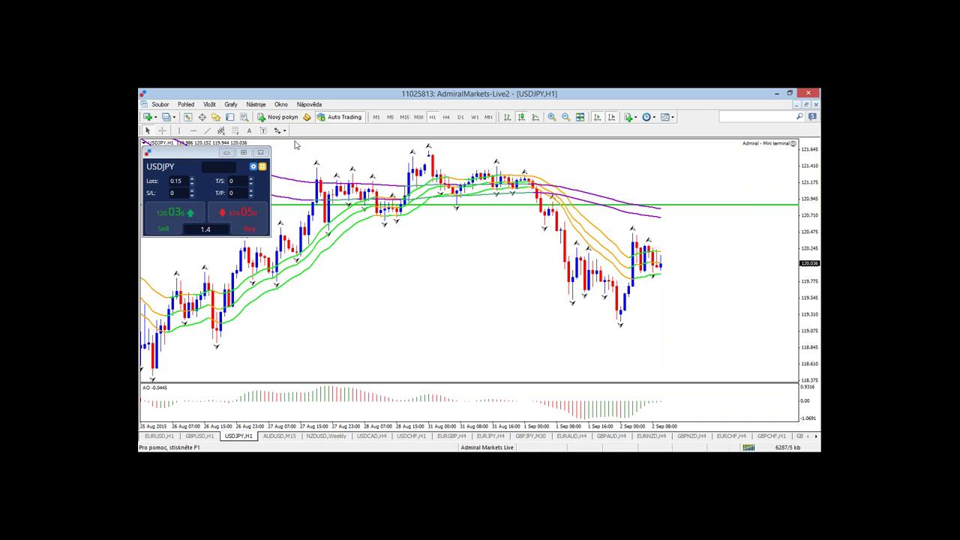
left_click_drag(619, 322, 654, 237)
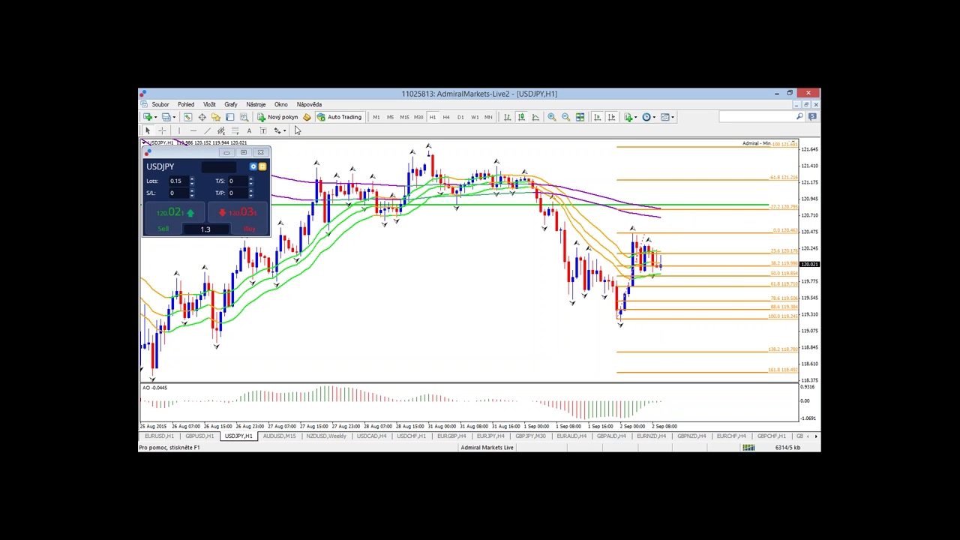
left_click(162, 130)
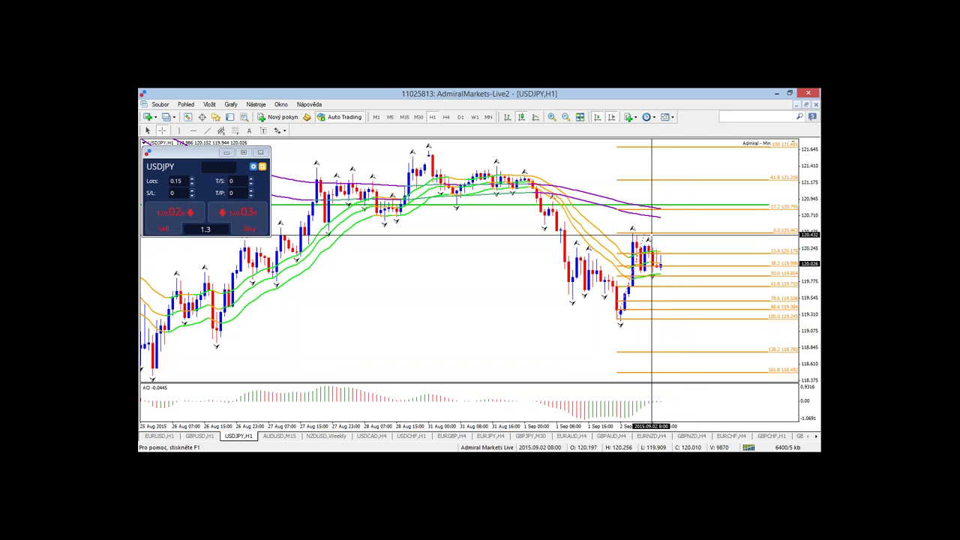
Fit the Fibonacci retracement to the drop from the 31 August high to the 2 September low.
left_click_drag(652, 235, 497, 164)
left_click_drag(640, 306, 619, 322)
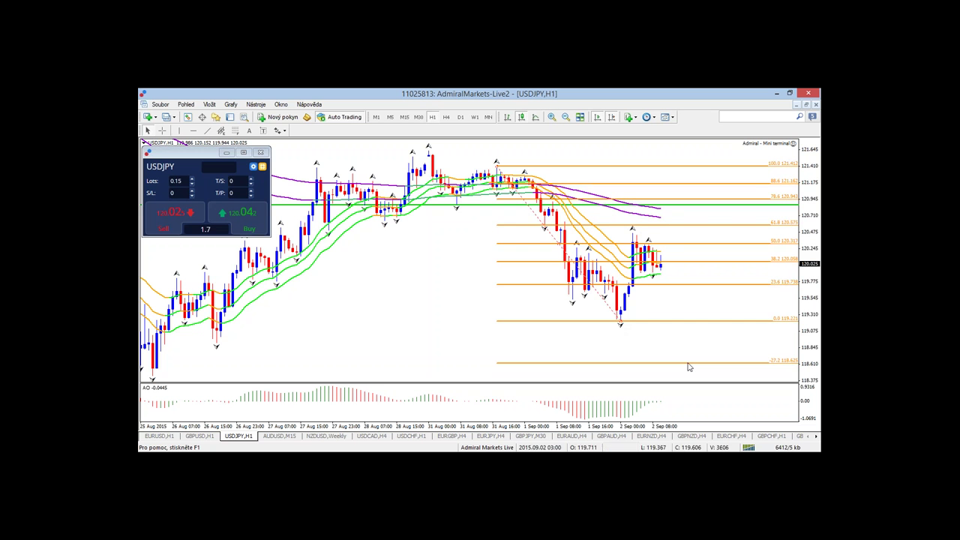
left_click_drag(814, 330, 793, 342)
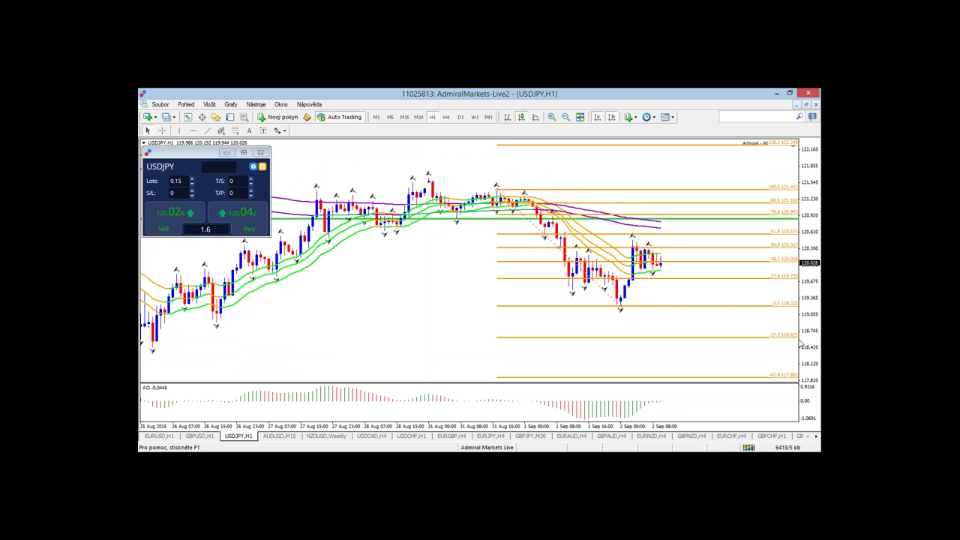
Set USDJPY to H4 and fit a second Fibonacci retracement from the 24 August low, 116.122, up to 121.626.
left_click(446, 117)
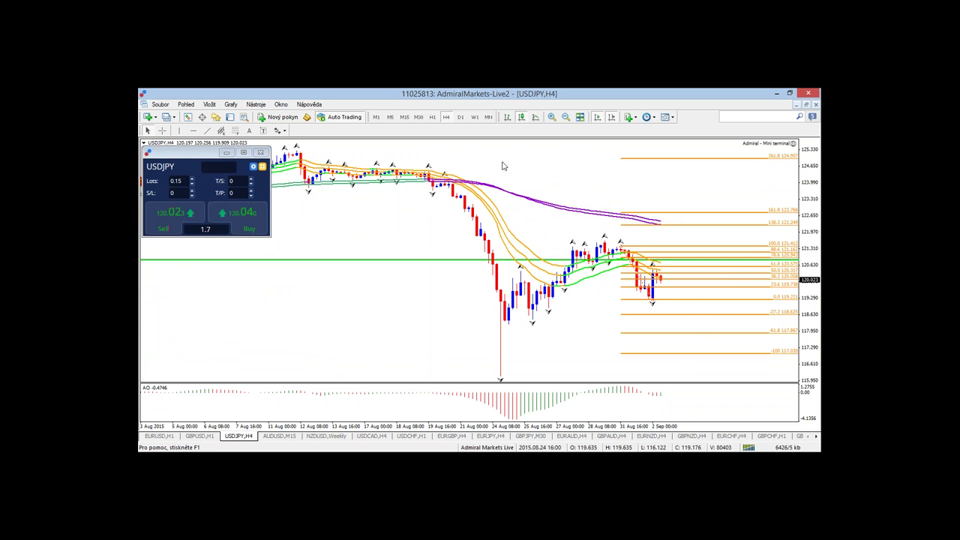
left_click_drag(494, 373, 520, 269)
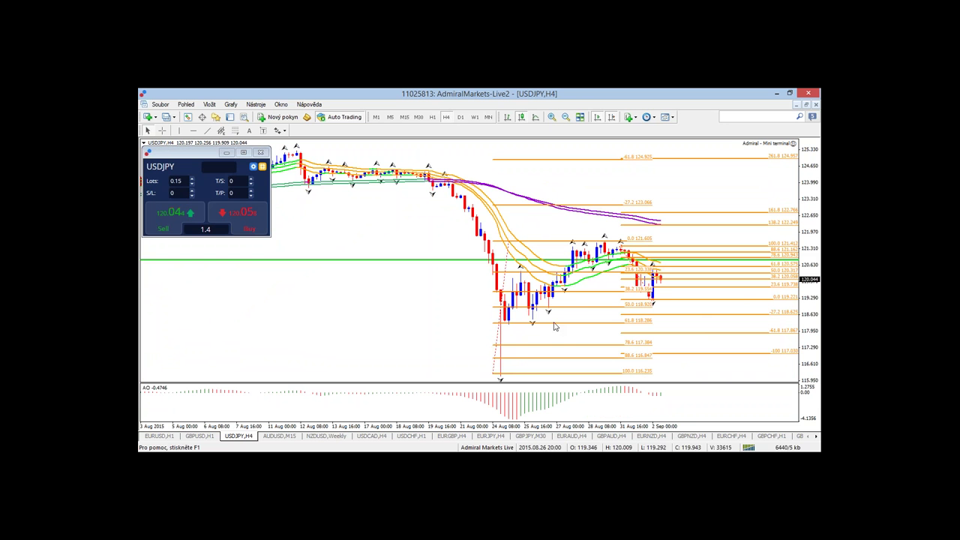
left_click_drag(498, 375, 502, 381)
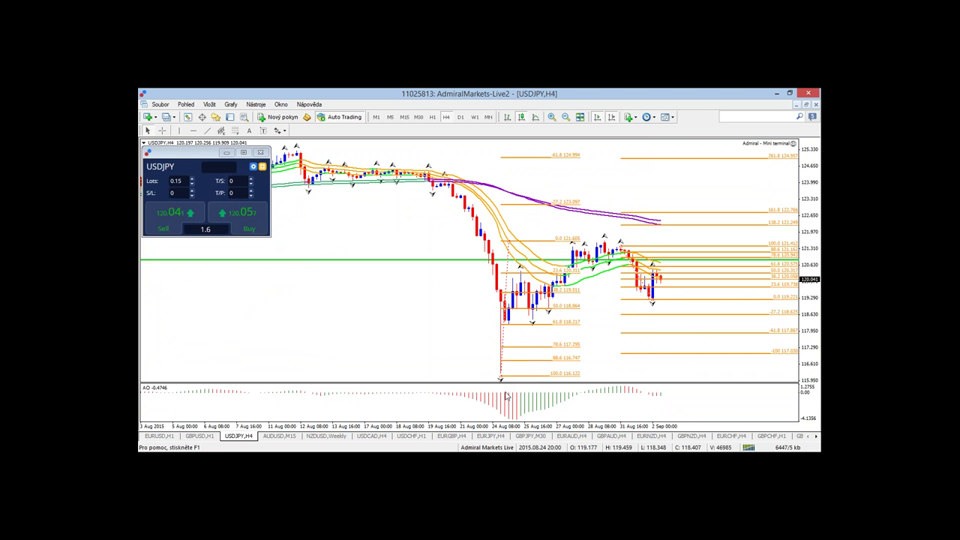
left_click_drag(511, 247, 513, 243)
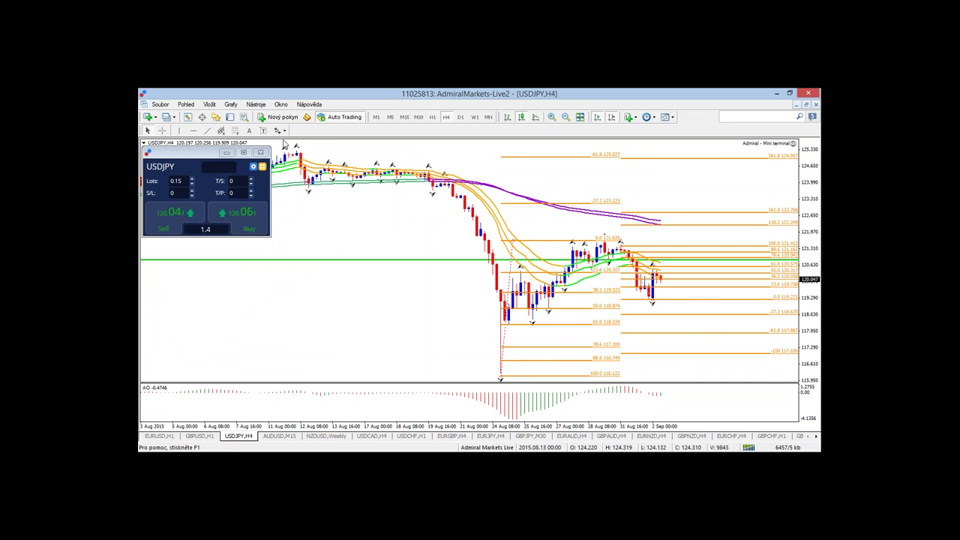
Remove the Fibonacci retracement that spans the drop from the 31 August high to the 2 September low on USDJPY H4.
left_click(164, 131)
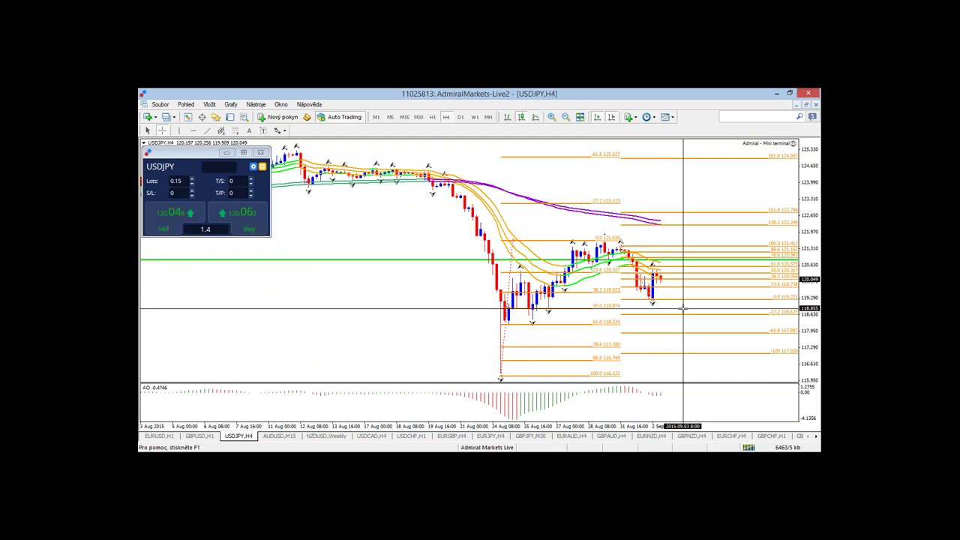
left_click(443, 194)
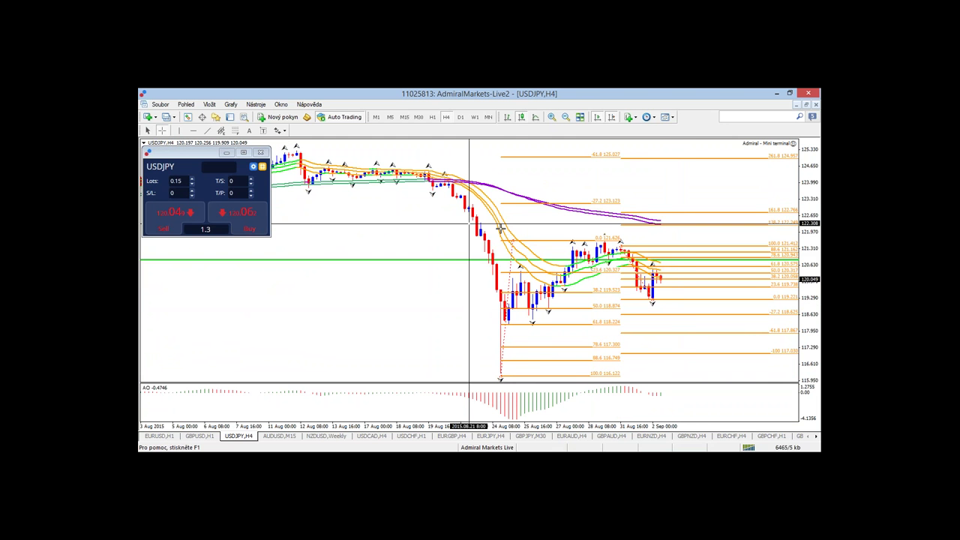
left_click_drag(624, 244, 632, 242)
right_click(632, 242)
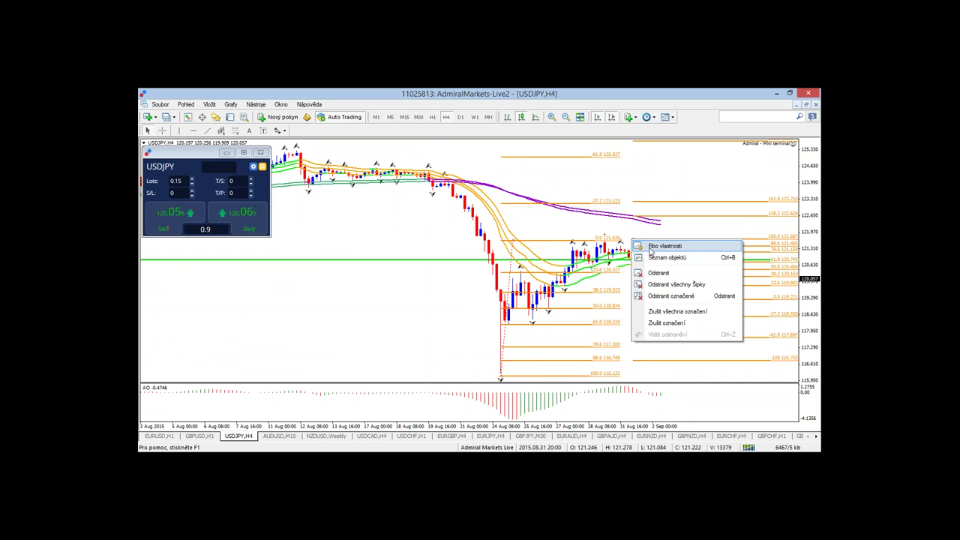
left_click(656, 273)
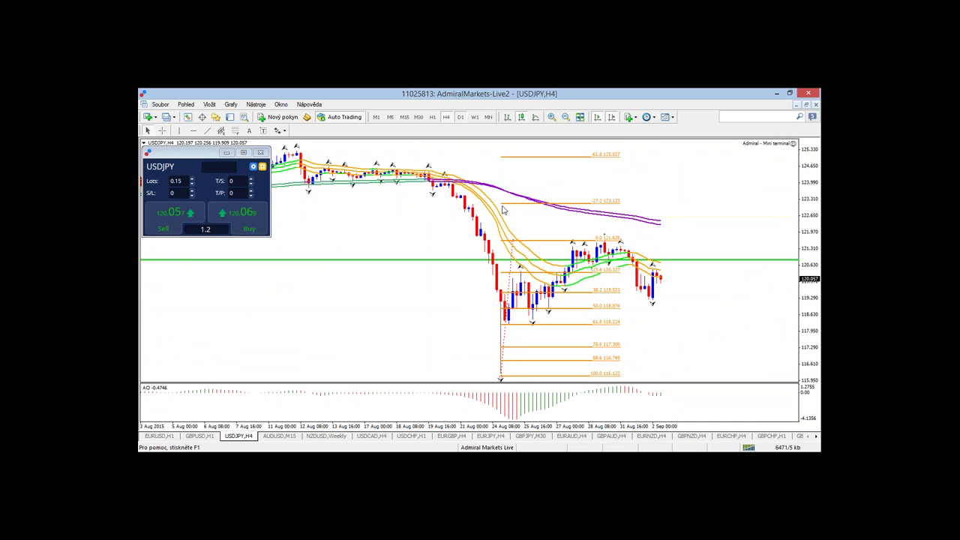
Extend the remaining Fibonacci retracement's upper anchor to 121.988 on the USDJPY weekly chart and return the chart to H1.
left_click(460, 117)
key("plus")
key("plus")
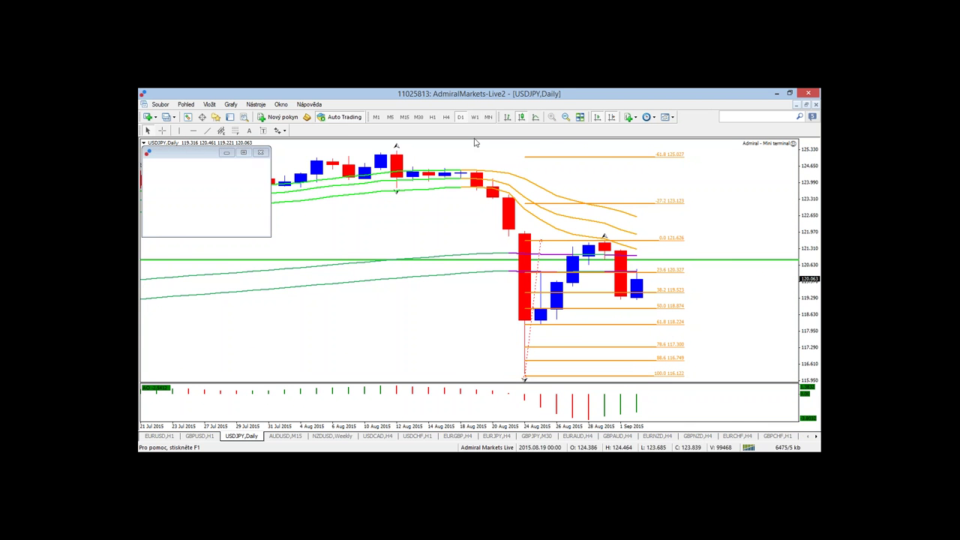
left_click(474, 117)
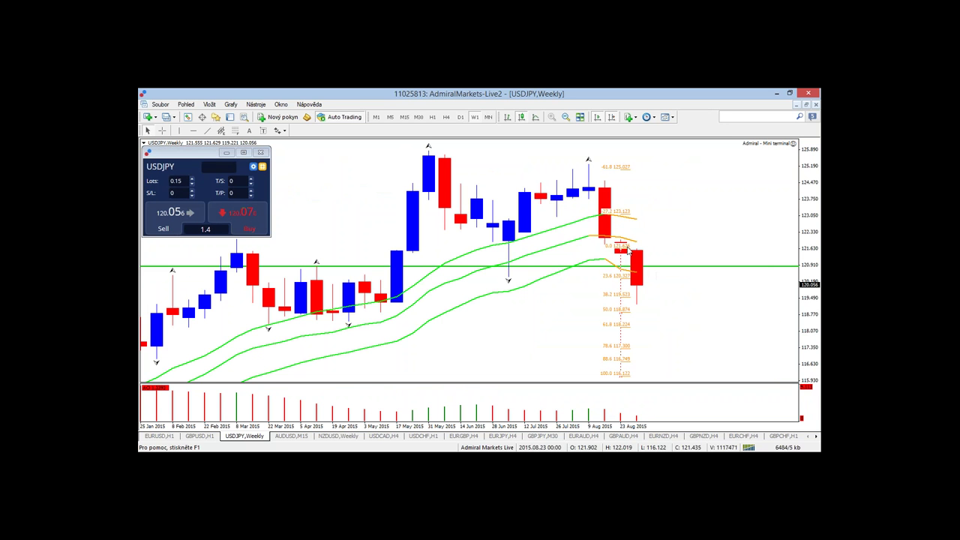
left_click_drag(629, 251, 680, 244)
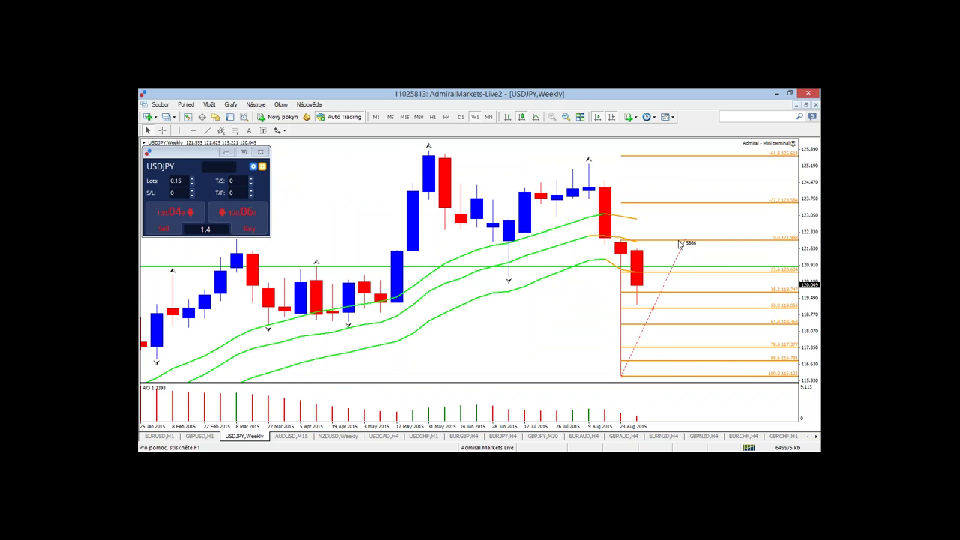
left_click_drag(680, 244, 684, 240)
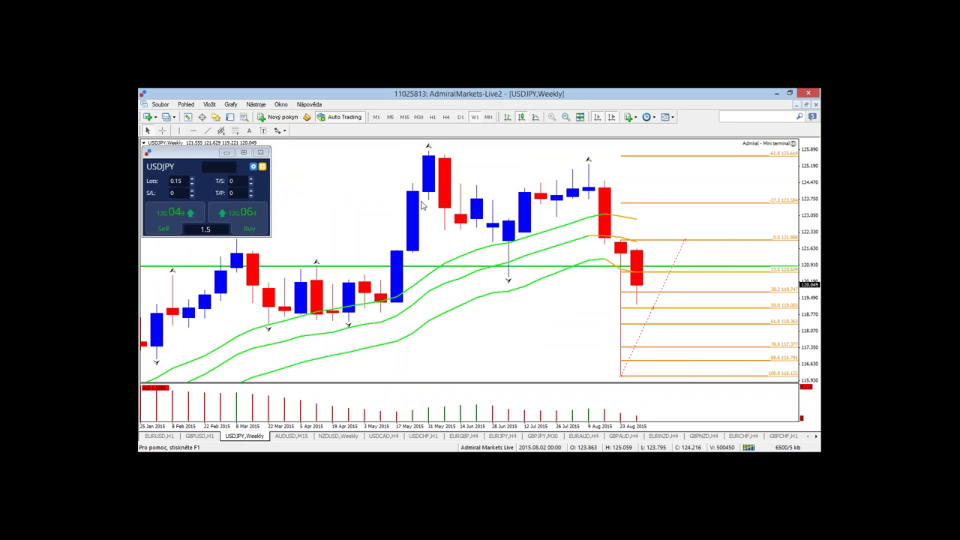
left_click(432, 117)
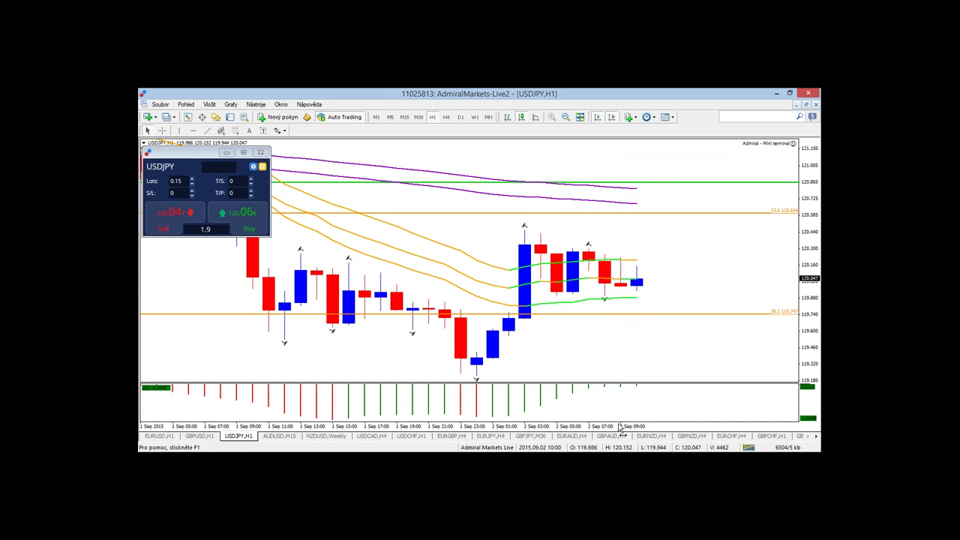
left_click_drag(622, 430, 593, 429)
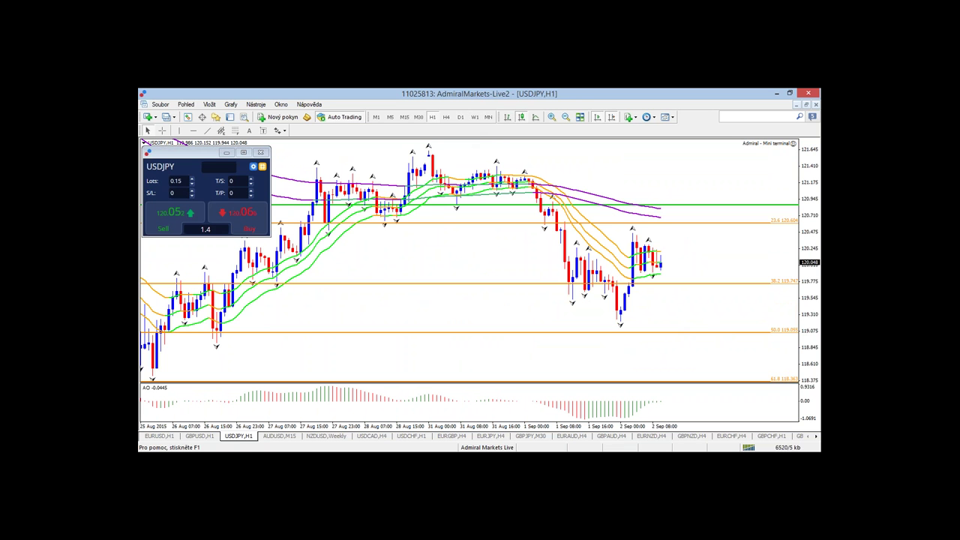
Show AUDUSD M15 and measure the drop from the 1 September 11:00 candle to the 2 September low.
left_click(291, 437)
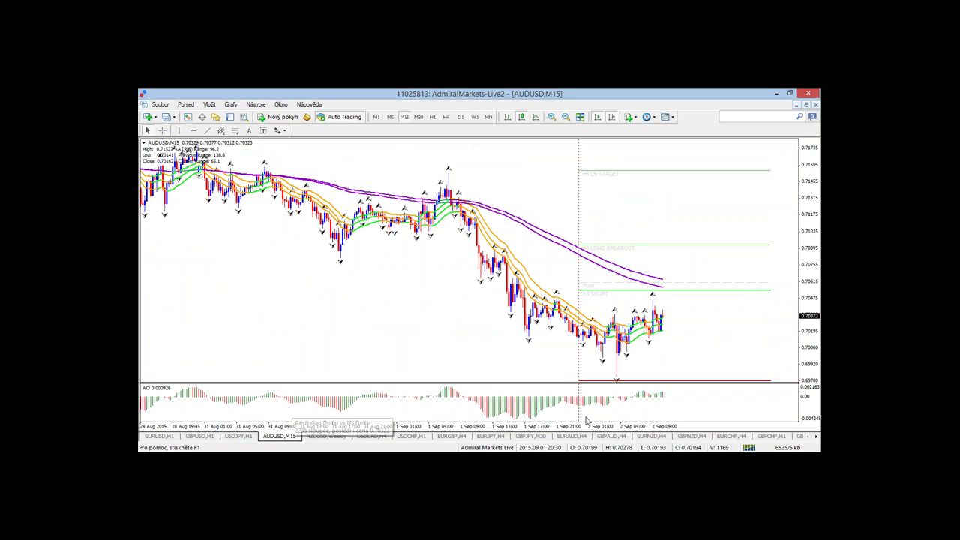
key("plus")
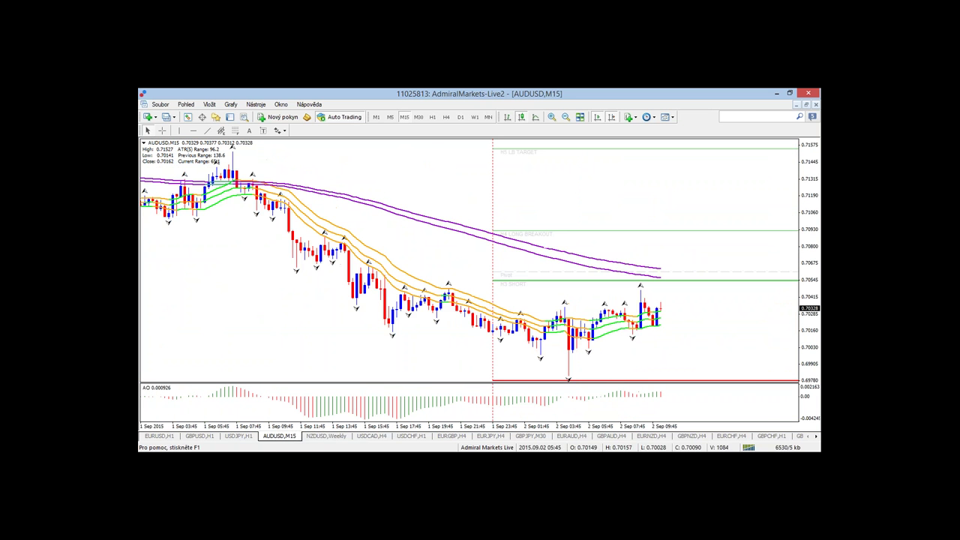
left_click(162, 130)
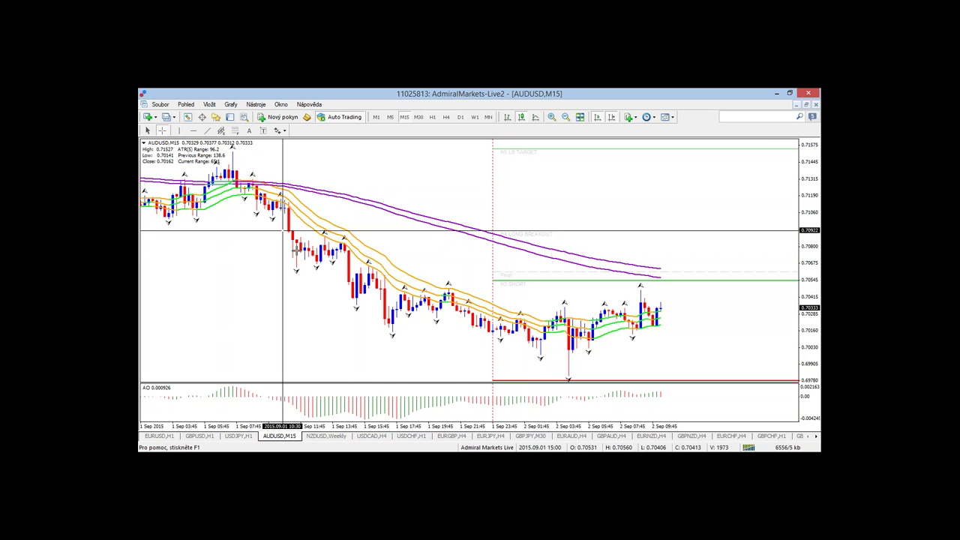
key("minus")
key("minus")
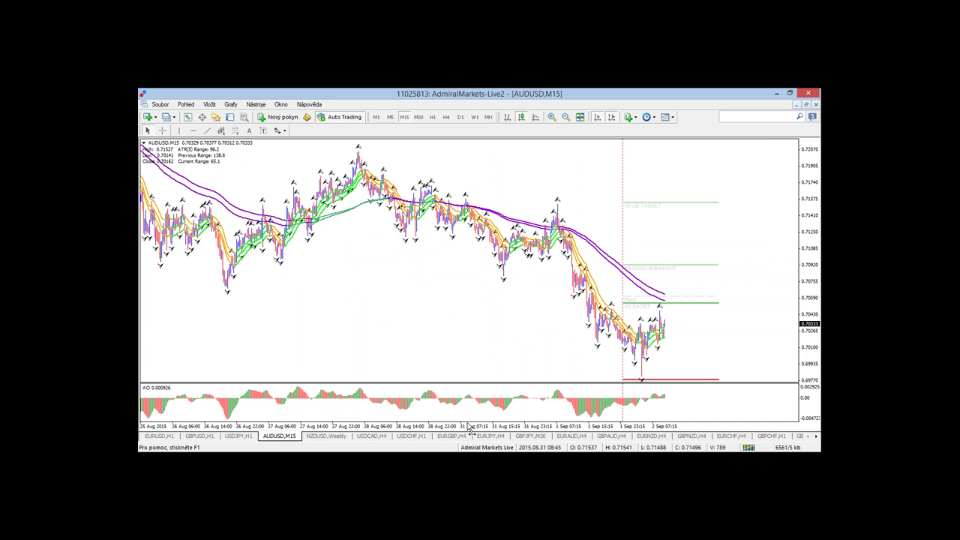
key("plus")
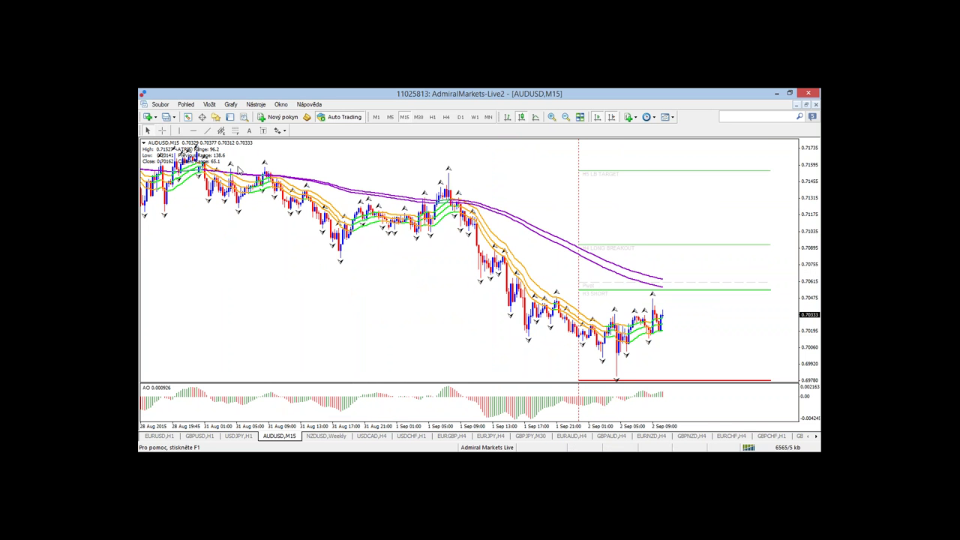
left_click(162, 131)
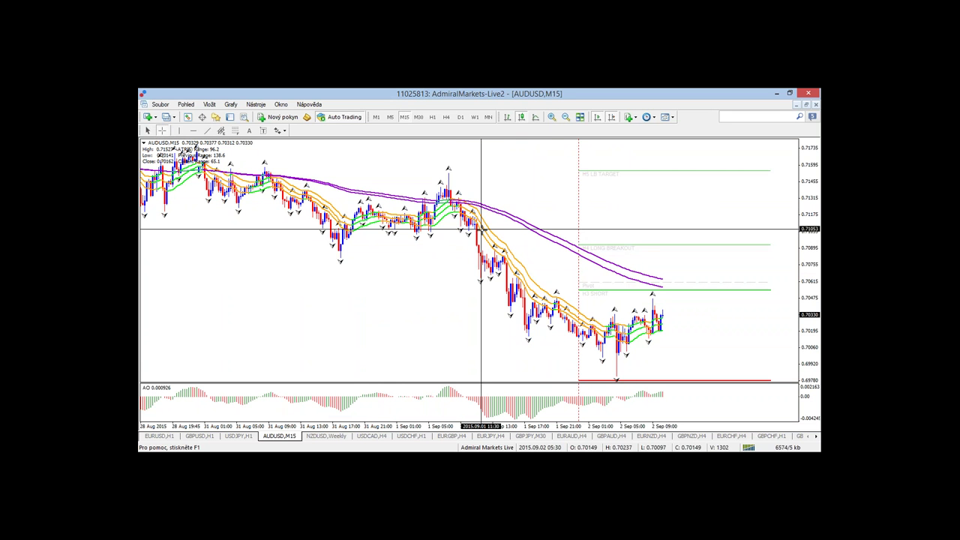
left_click_drag(477, 236, 611, 374)
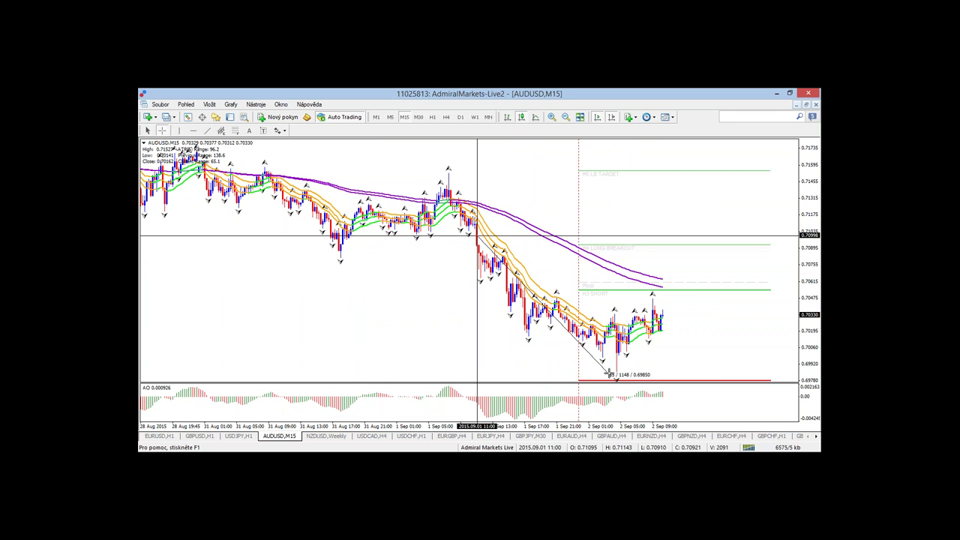
Set the AUDUSD chart to H1 and examine its recent candles.
left_click(432, 117)
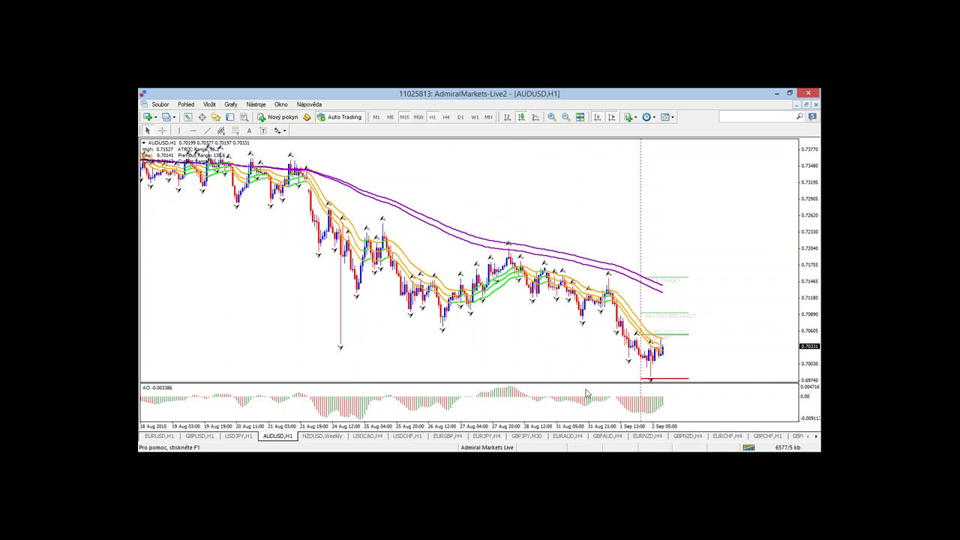
key("plus")
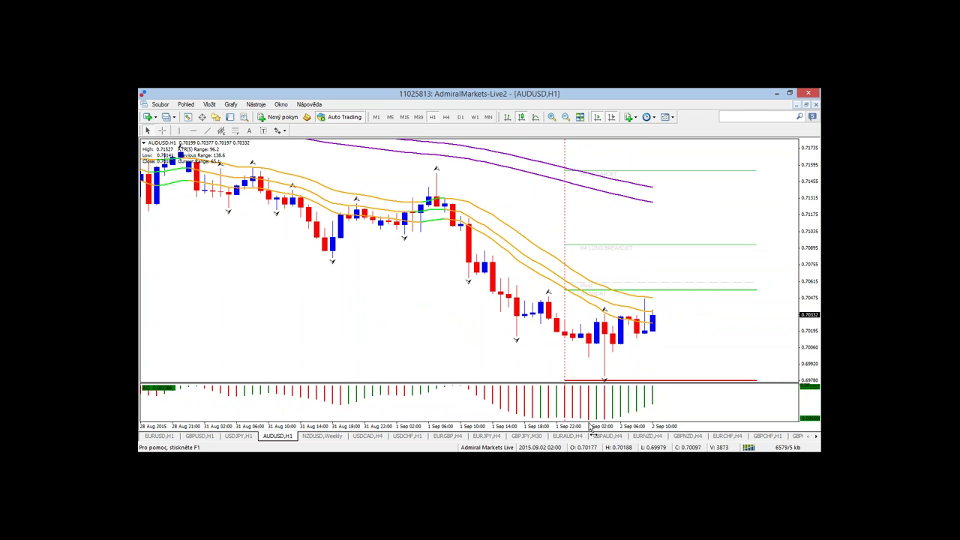
left_click_drag(589, 429, 576, 429)
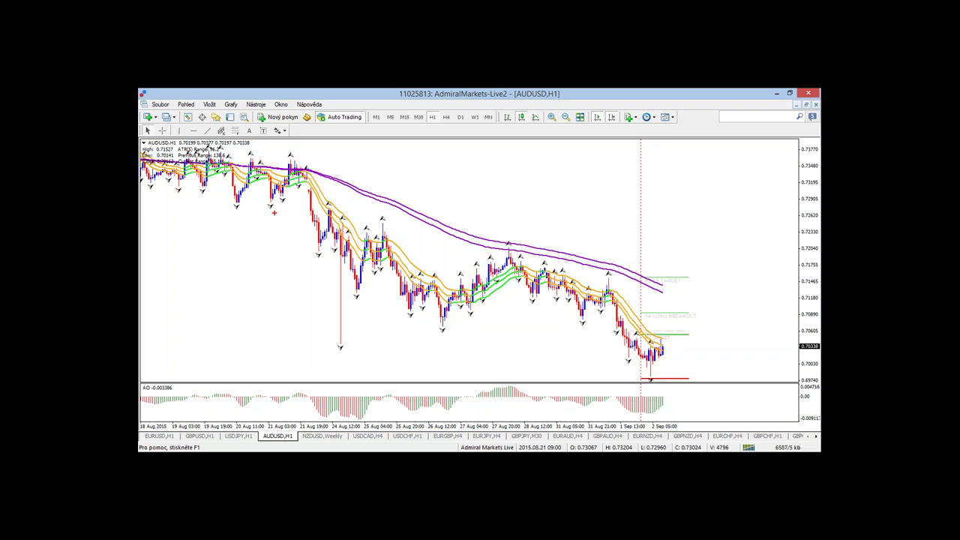
Circle the 21 August candles at the purple averages in red and add red number marks around the start of the decline.
mouse_move(284, 157)
left_mouse_down()
mouse_move(273, 183)
mouse_move(291, 159)
left_mouse_up()
left_click_drag(271, 205, 272, 237)
left_click_drag(306, 156, 336, 173)
mouse_move(284, 261)
left_mouse_down()
mouse_move(306, 260)
mouse_move(300, 275)
left_mouse_up()
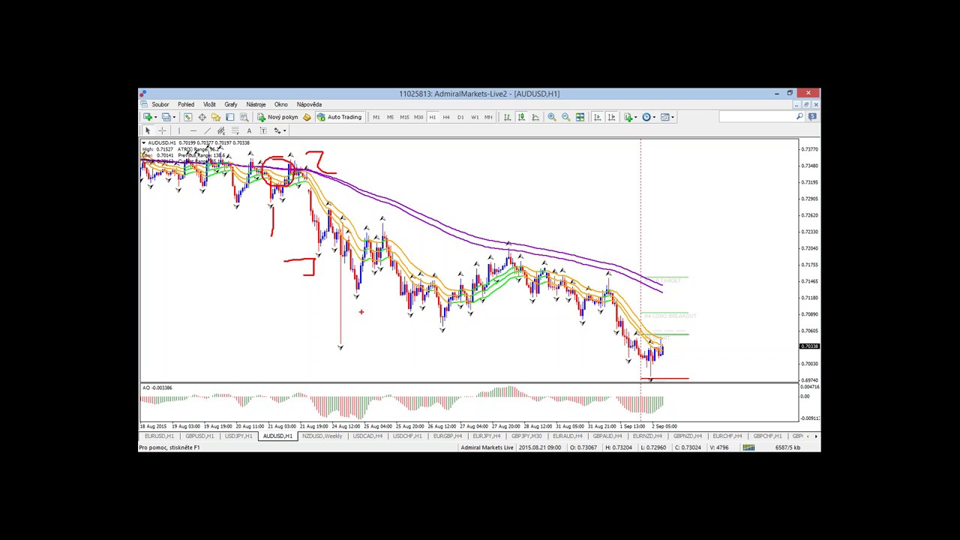
Circle three pullbacks after 21 August in green and underline the following price lows and the AO lows in red.
mouse_move(352, 218)
left_mouse_down()
mouse_move(311, 209)
mouse_move(357, 221)
mouse_move(382, 252)
left_mouse_up()
left_click_drag(432, 275, 438, 279)
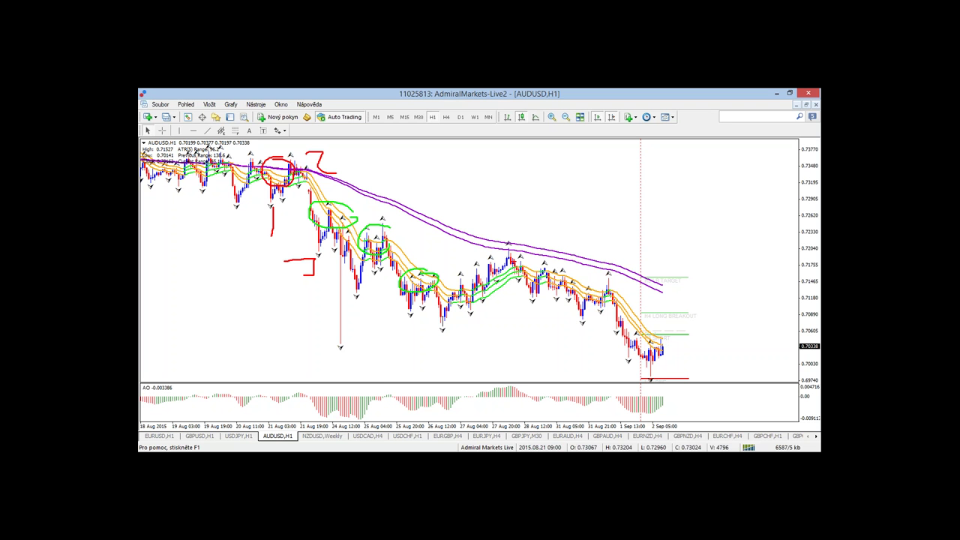
left_click_drag(340, 420, 460, 412)
mouse_move(315, 349)
left_mouse_down()
mouse_move(426, 341)
mouse_move(465, 323)
left_mouse_up()
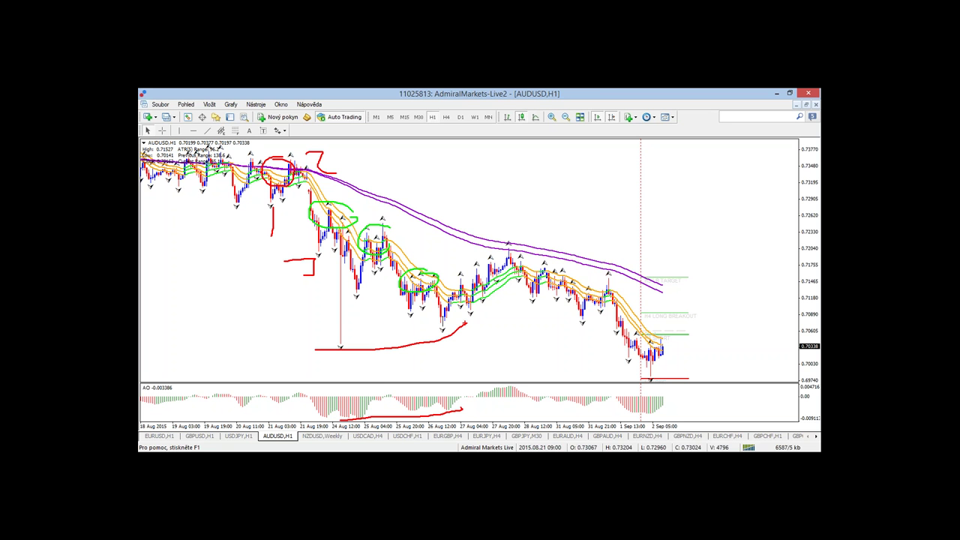
Circle the 27 August peak in red and two following pullbacks in green, sketch two green arrows, and clear all annotations.
mouse_move(518, 235)
left_mouse_down()
mouse_move(508, 227)
mouse_move(525, 239)
left_mouse_up()
mouse_move(535, 270)
left_mouse_down()
mouse_move(559, 269)
mouse_move(539, 274)
left_mouse_up()
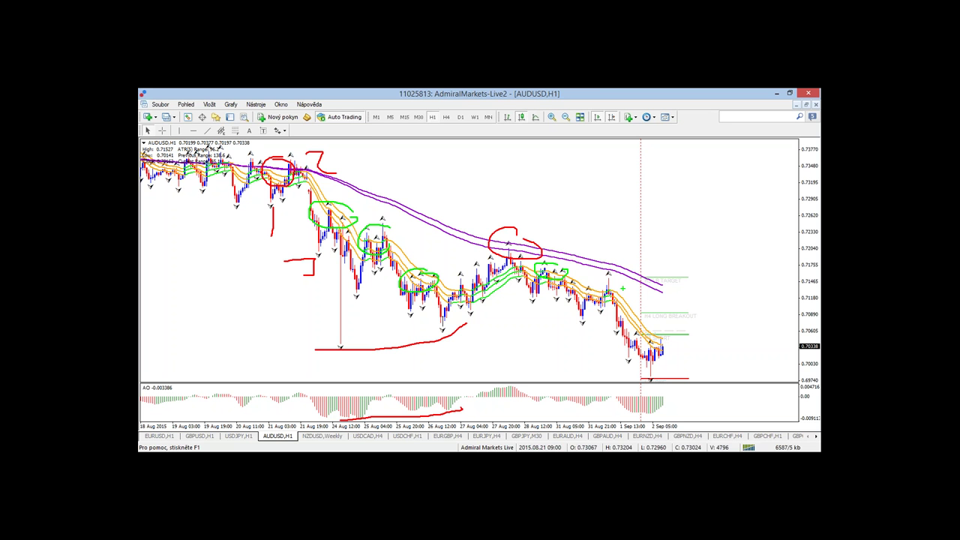
mouse_move(596, 287)
left_mouse_down()
mouse_move(609, 286)
mouse_move(598, 287)
left_mouse_up()
mouse_move(444, 169)
left_mouse_down()
mouse_move(435, 225)
mouse_move(444, 231)
left_mouse_up()
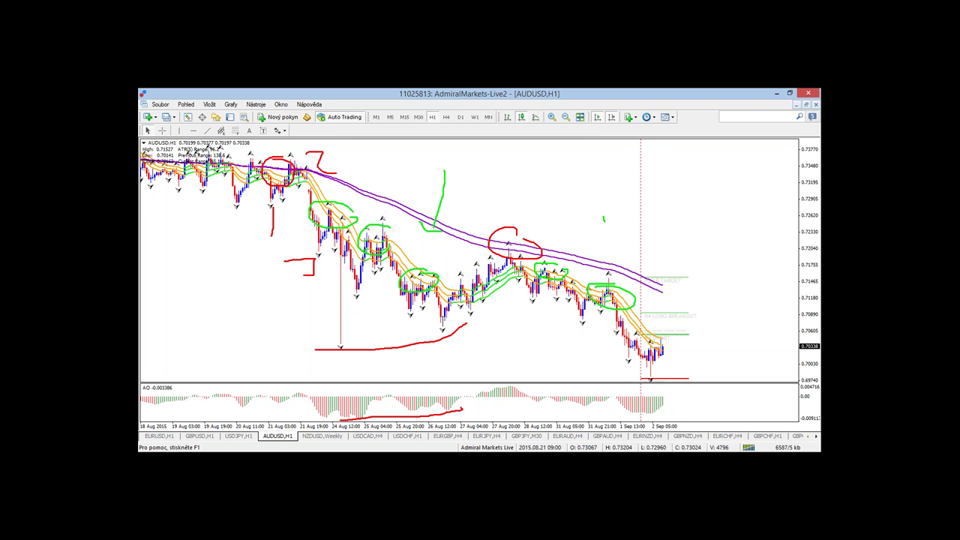
mouse_move(604, 221)
left_mouse_down()
mouse_move(609, 253)
mouse_move(647, 300)
left_mouse_up()
key("Escape")
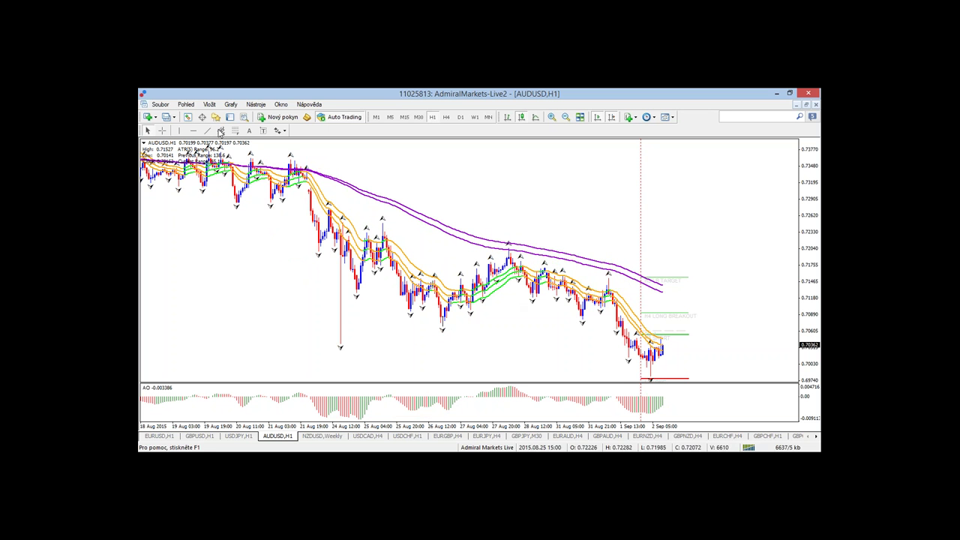
Draw an orange trend line from the 24 August low to the 2 September low and another along the corresponding AO lows.
left_click(221, 132)
mouse_move(339, 345)
left_mouse_down()
mouse_move(714, 382)
mouse_move(671, 377)
left_mouse_up()
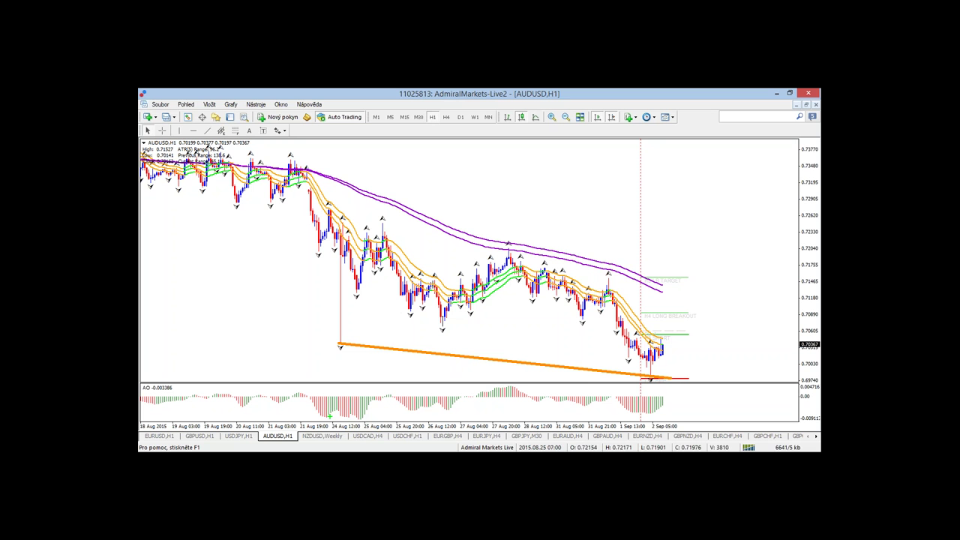
left_click_drag(329, 415, 417, 419)
mouse_move(661, 389)
left_mouse_down()
mouse_move(627, 398)
mouse_move(684, 387)
left_mouse_up()
key("Escape")
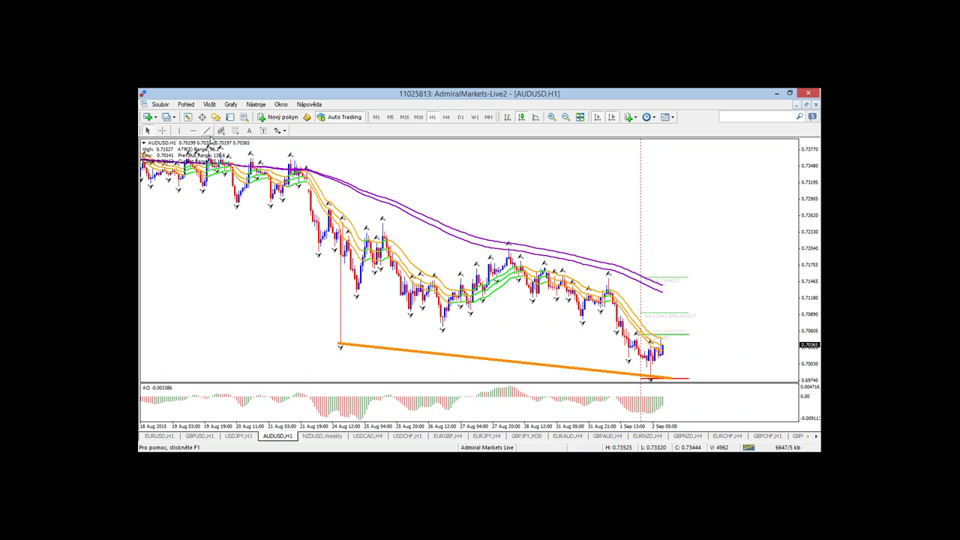
left_click_drag(357, 421, 660, 411)
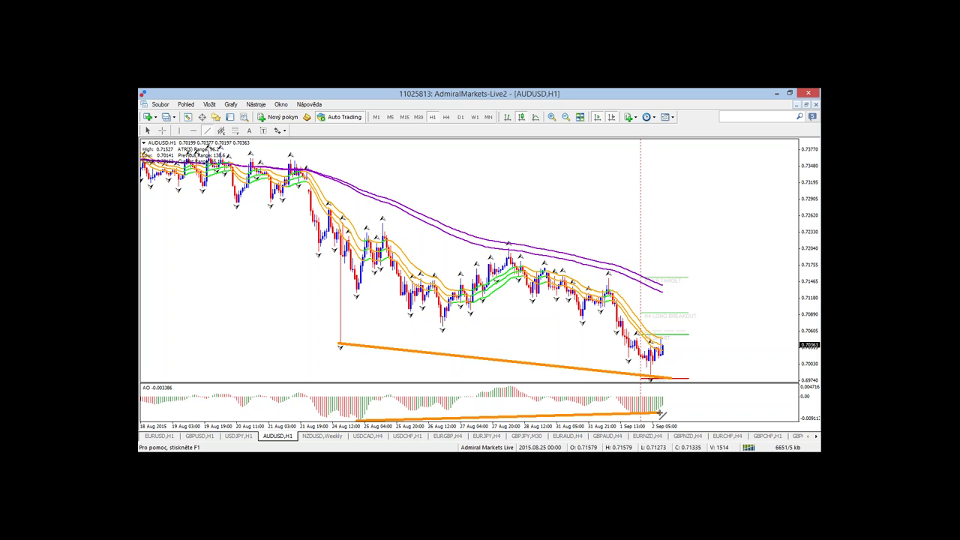
Circle in green the 2 September divergence area and the target zone at the purple averages, clearing each circle.
left_click_drag(679, 368, 660, 365)
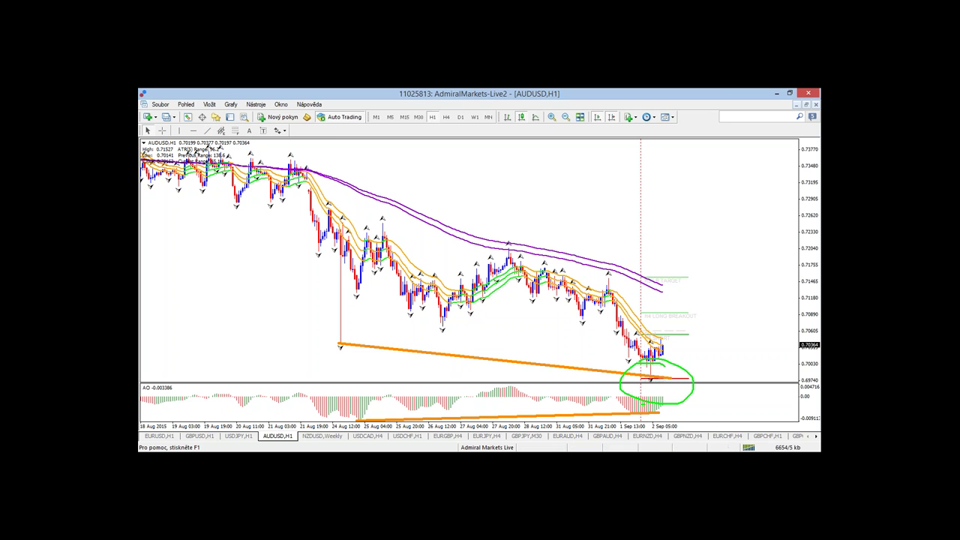
key("Escape")
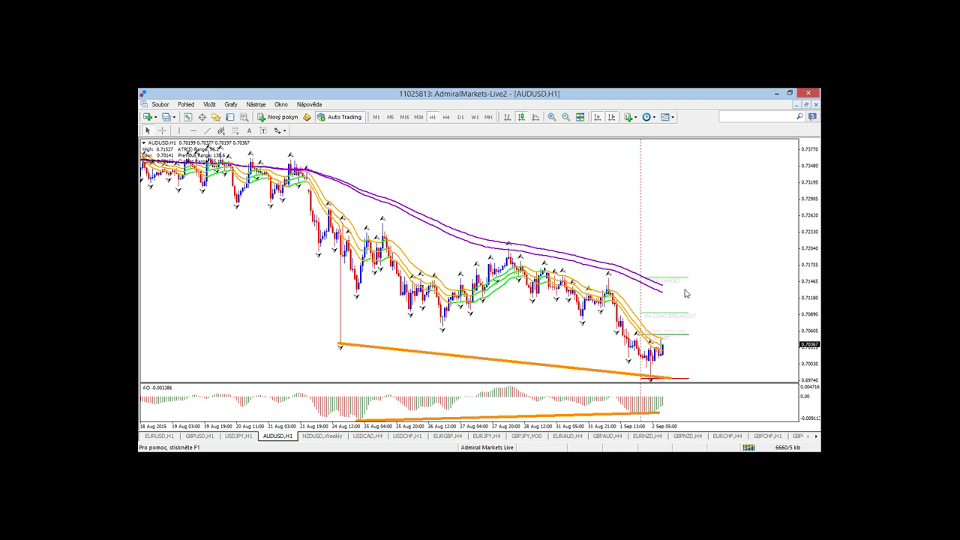
mouse_move(687, 299)
left_mouse_down()
mouse_move(684, 282)
mouse_move(690, 293)
mouse_move(642, 259)
left_mouse_up()
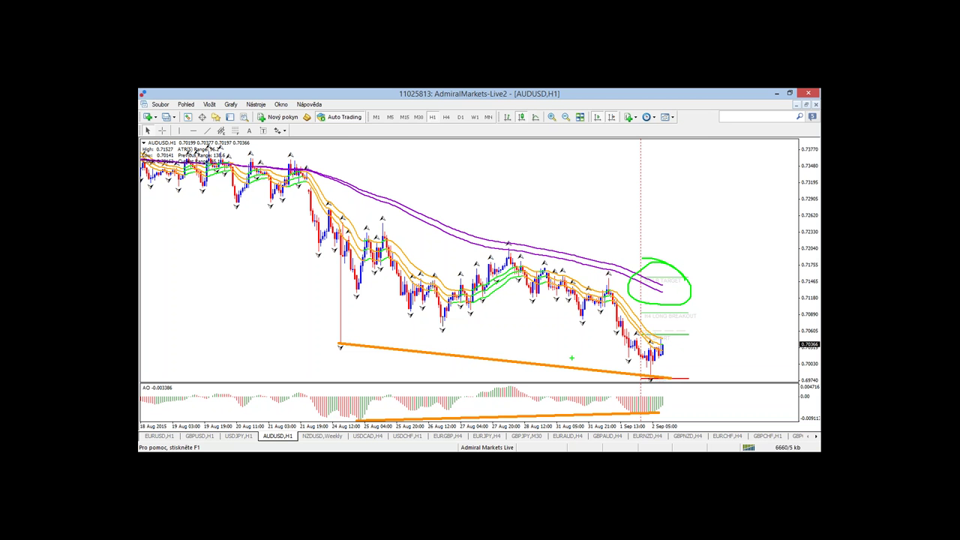
key("Escape")
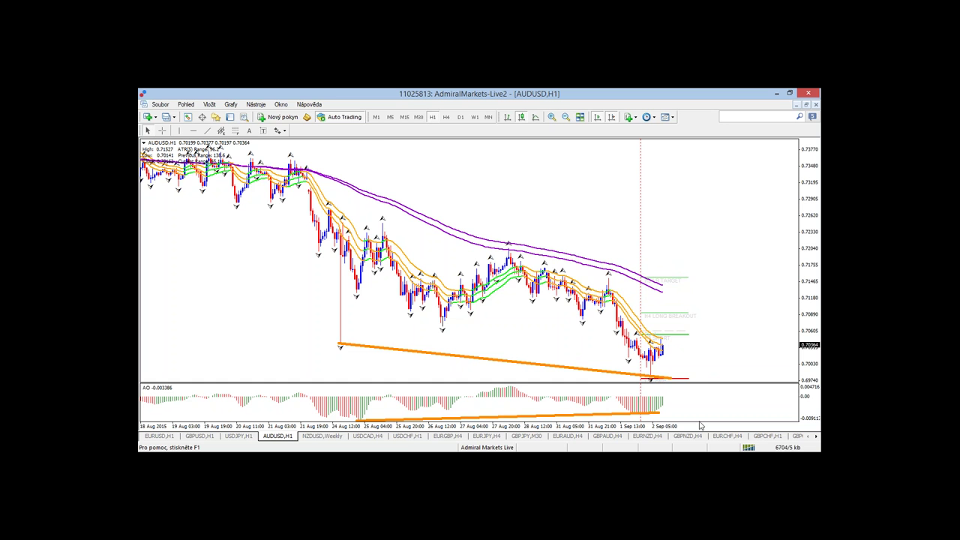
Circle the latest AUDUSD H1 candles in green, sketch a green line above the pivot level with an upward arrow, clearing each annotation.
key("plus")
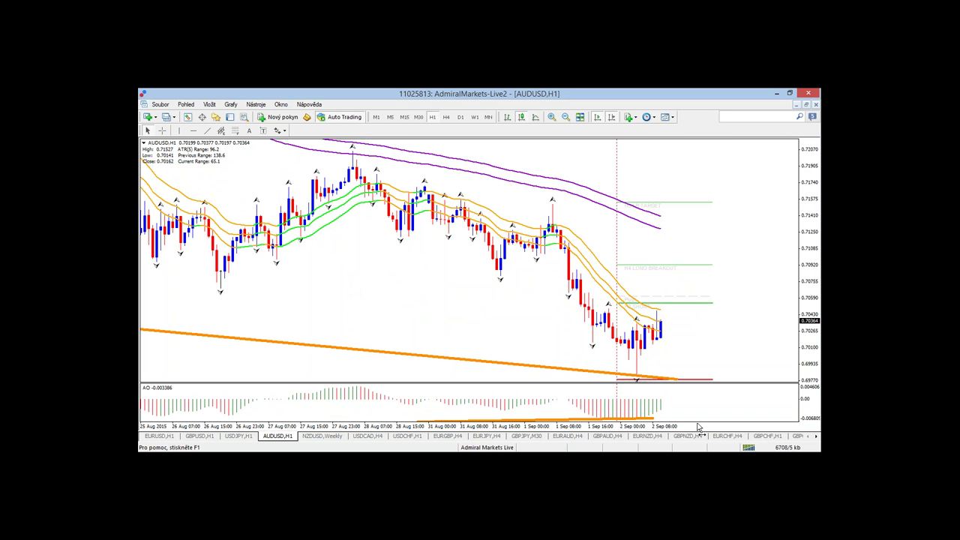
mouse_move(641, 375)
left_mouse_down()
mouse_move(674, 317)
mouse_move(652, 312)
mouse_move(654, 343)
mouse_move(675, 317)
left_mouse_up()
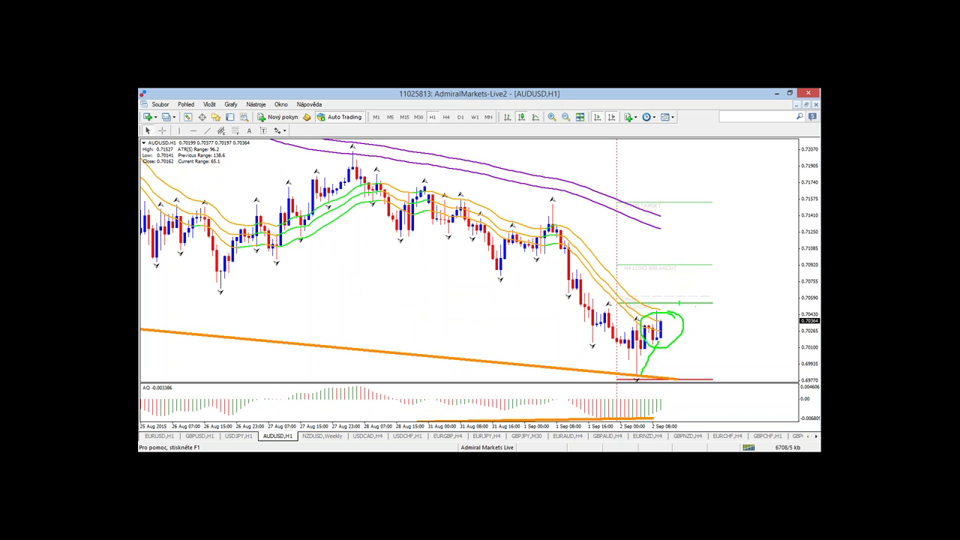
key("Escape")
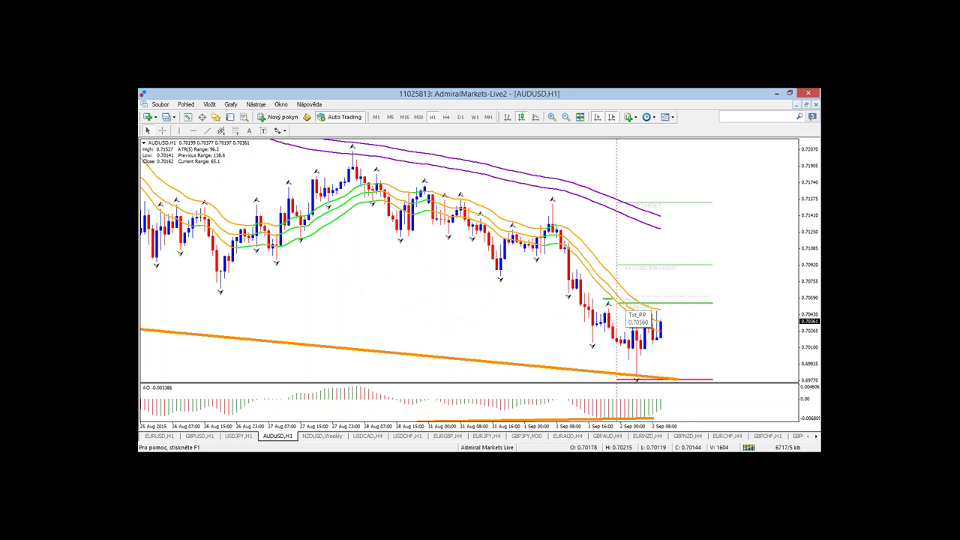
mouse_move(603, 298)
left_mouse_down()
mouse_move(710, 298)
mouse_move(707, 228)
mouse_move(692, 249)
mouse_move(722, 257)
left_mouse_up()
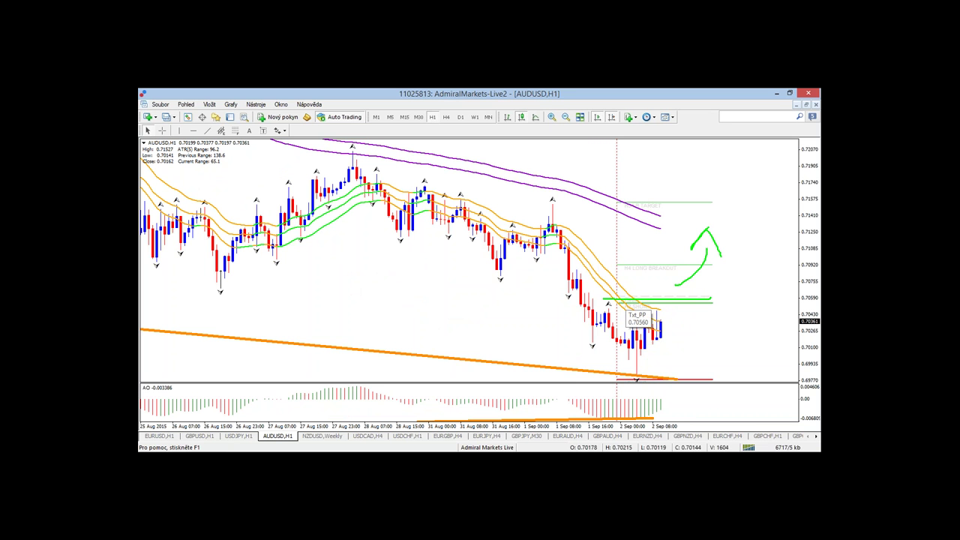
key("Escape")
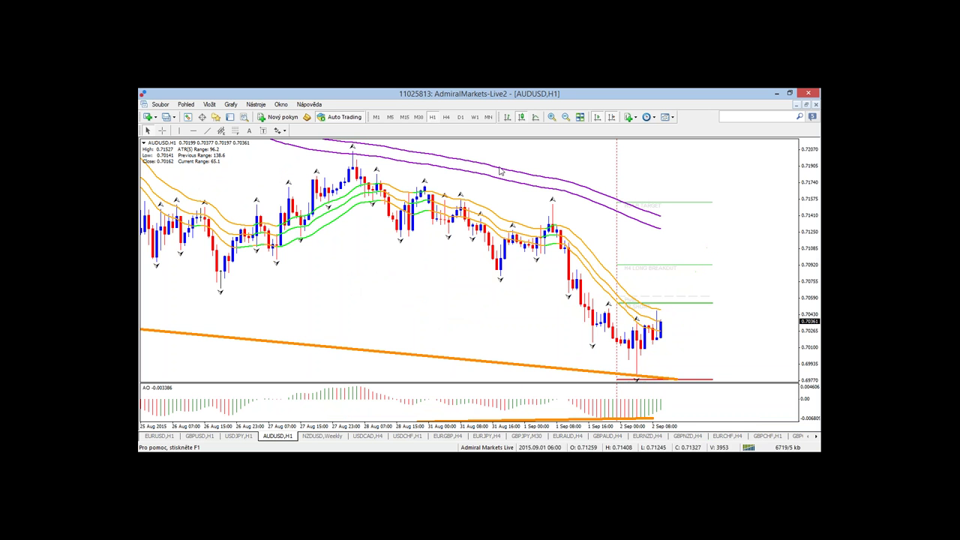
Compare the H4 and H1 AUDUSD charts, mark the target zone at the purple averages on H1, and clear the marks.
left_click(446, 117)
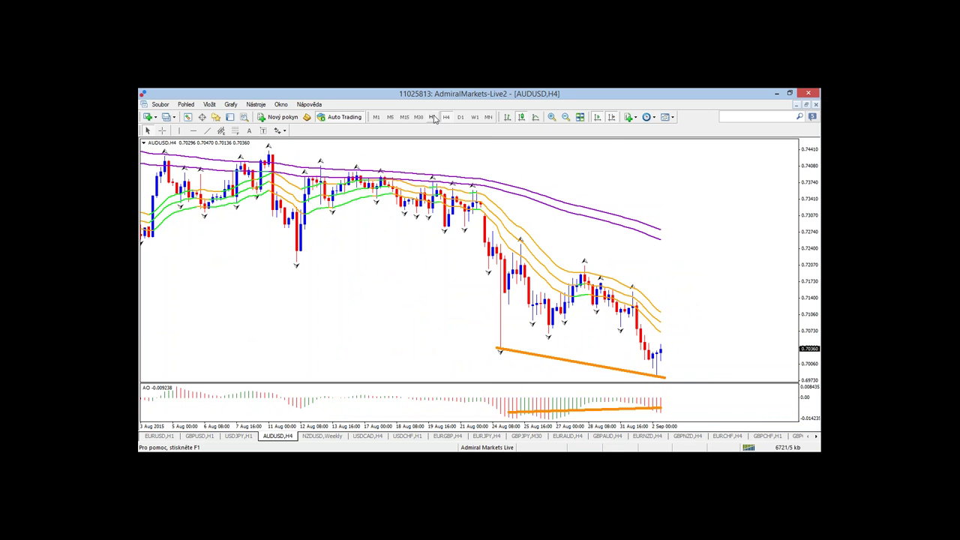
left_click(432, 117)
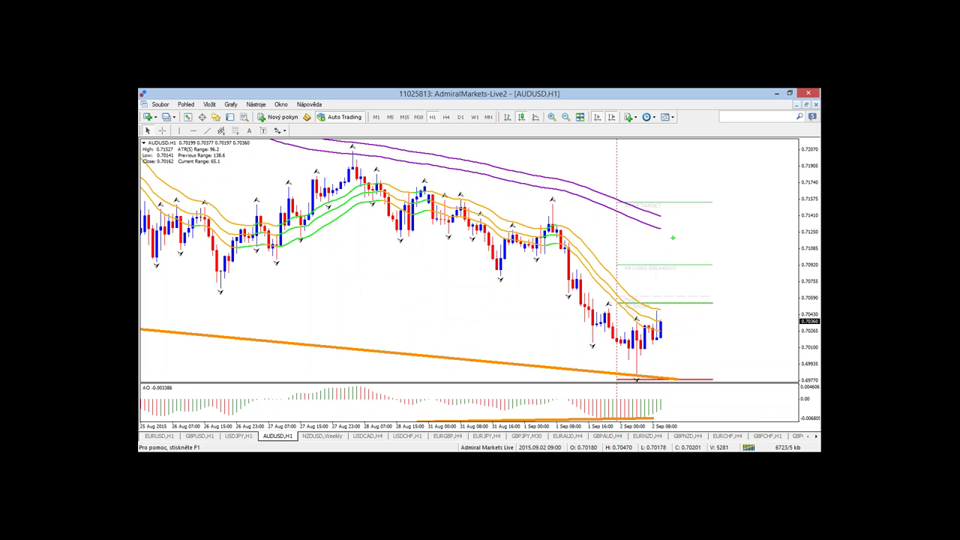
mouse_move(666, 194)
left_mouse_down()
mouse_move(691, 213)
mouse_move(684, 229)
mouse_move(679, 196)
left_mouse_up()
left_click_drag(448, 228, 810, 227)
left_click_drag(739, 212, 465, 216)
key("Escape")
key("minus")
key("minus")
key("plus")
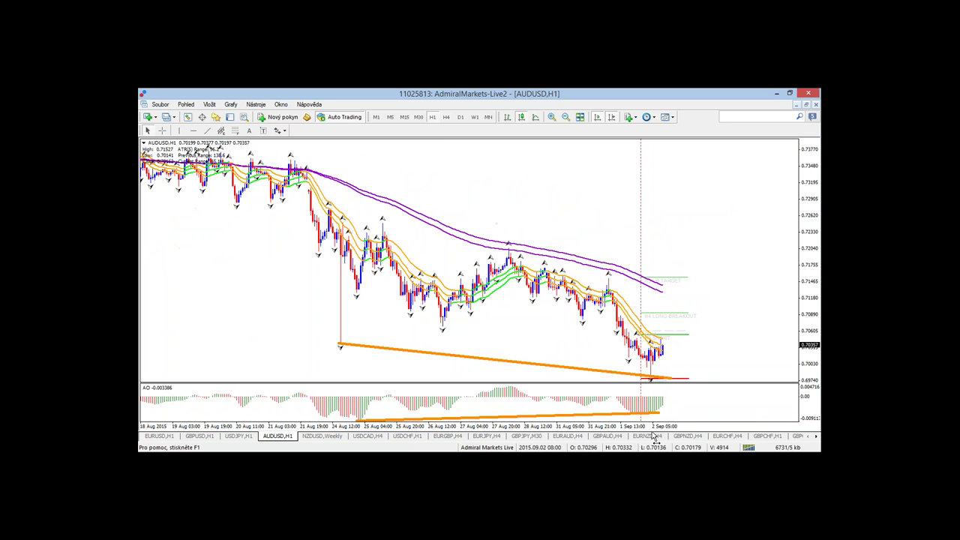
Place two green horizontal lines at the purple averages on the AUDUSD H1 chart and align the lower one with the lower average.
left_click(446, 117)
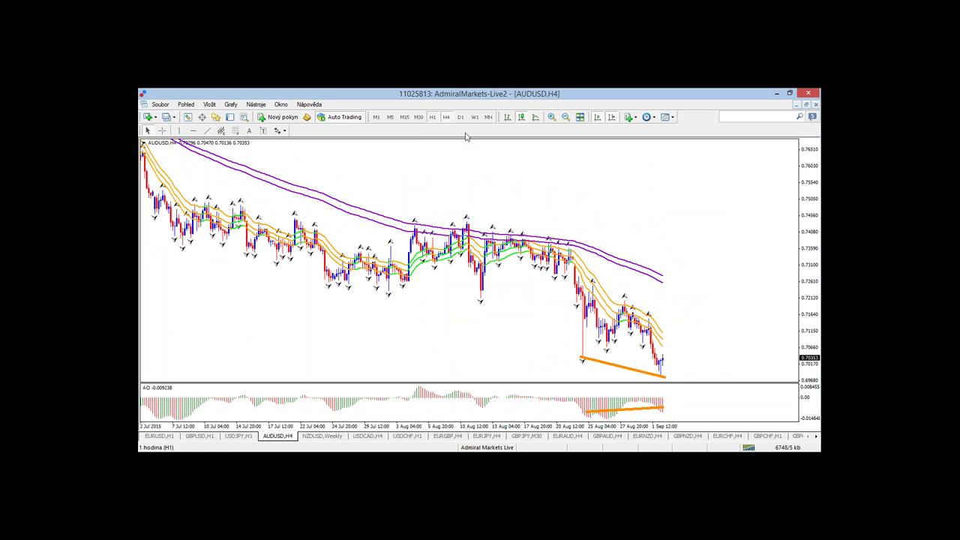
left_click(432, 117)
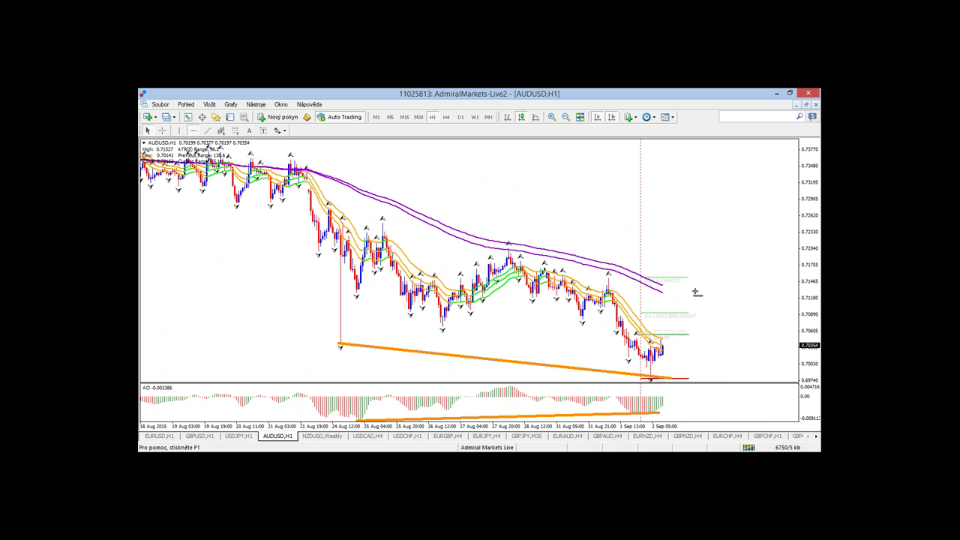
left_click(671, 290)
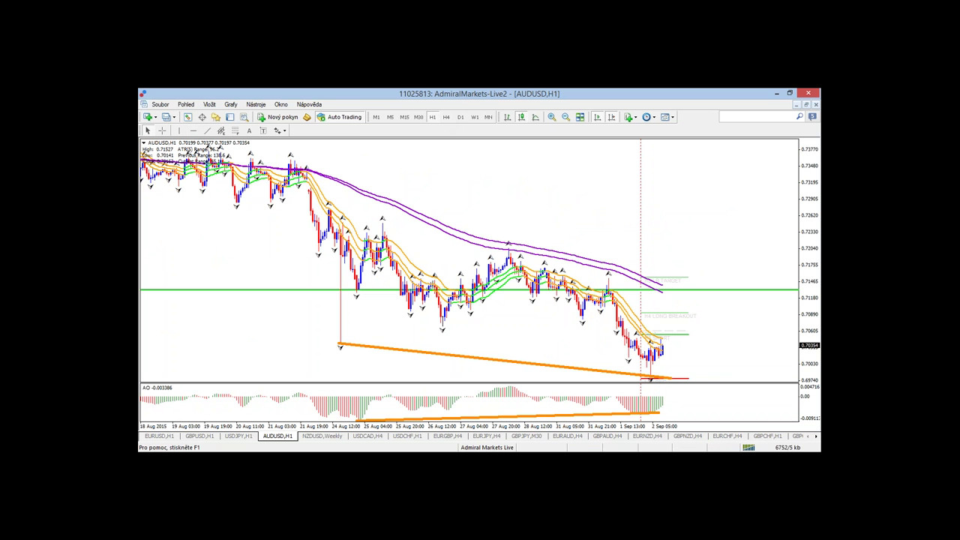
left_click(193, 131)
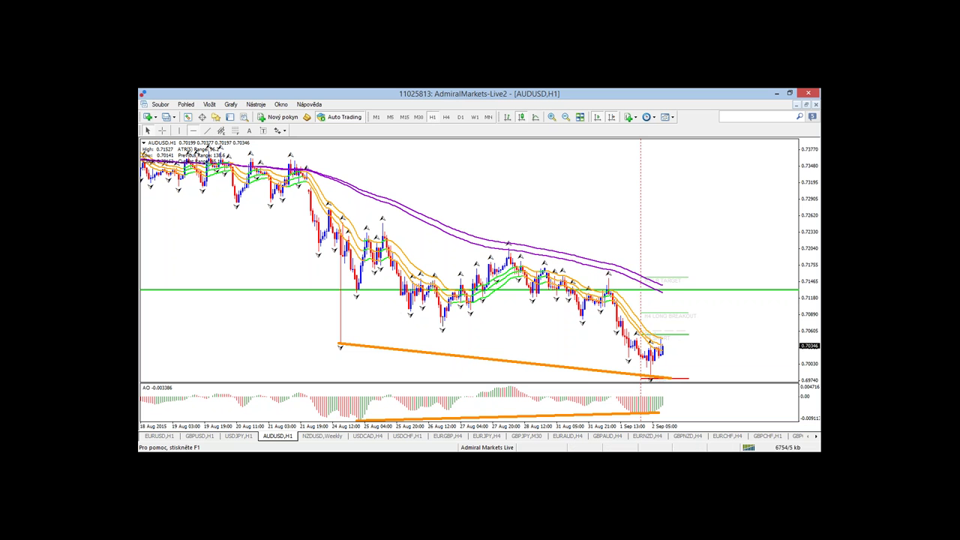
left_click(669, 284)
left_click_drag(675, 290, 675, 293)
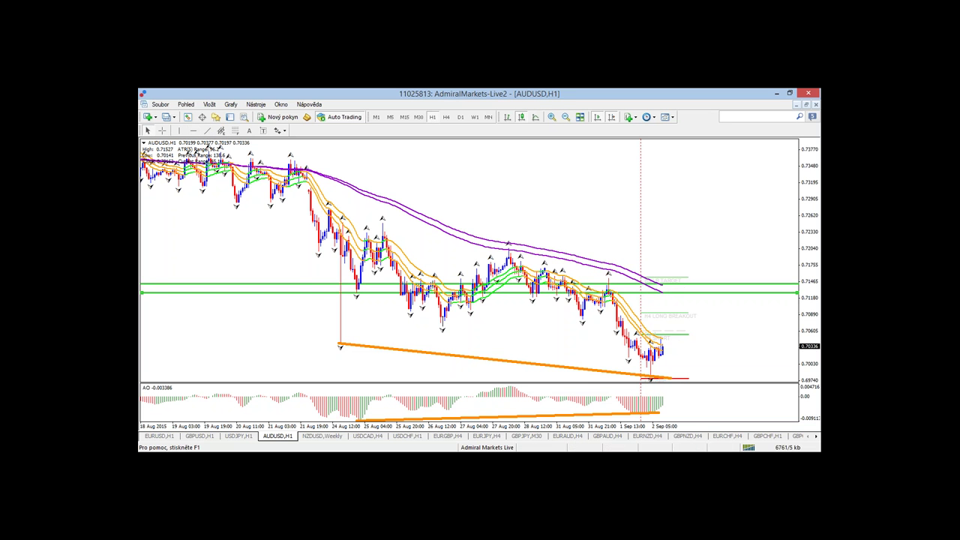
double_click(681, 285)
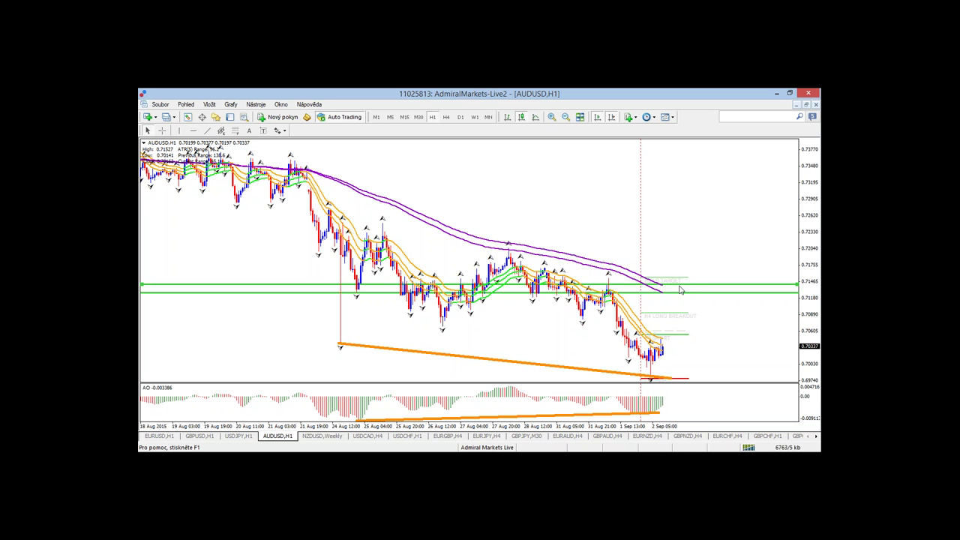
double_click(681, 288)
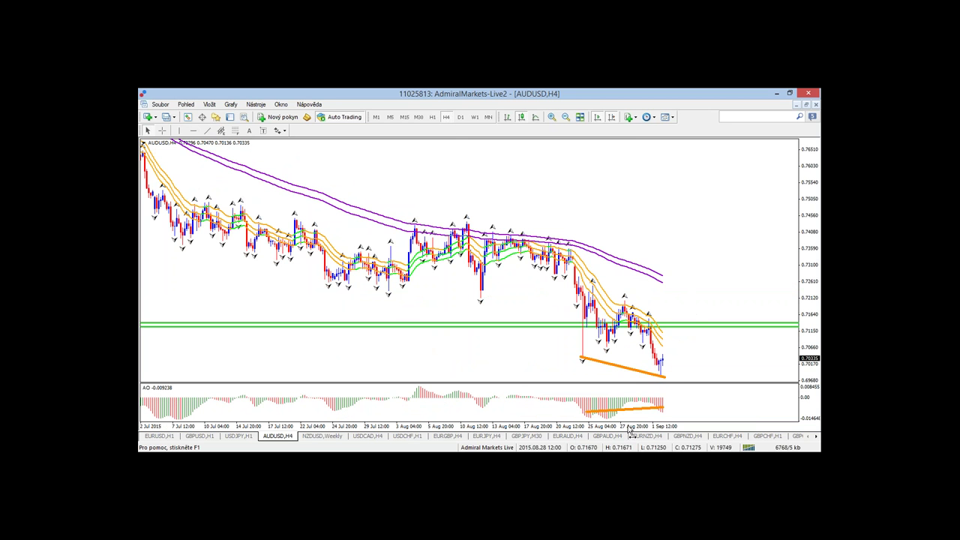
On H4, sketch a green rise to the green levels and a red down arrow, circle the prior peaks and AO in red, and clear everything.
key("plus")
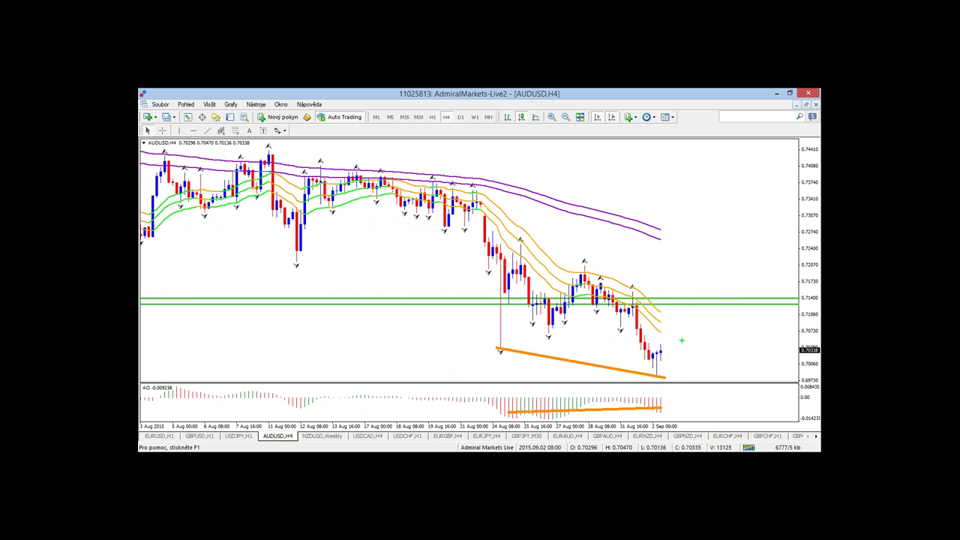
left_click_drag(663, 354, 685, 310)
mouse_move(644, 283)
left_mouse_down()
mouse_move(547, 294)
mouse_move(639, 287)
left_mouse_up()
mouse_move(694, 304)
left_mouse_down()
mouse_move(708, 311)
mouse_move(718, 373)
mouse_move(705, 357)
left_mouse_up()
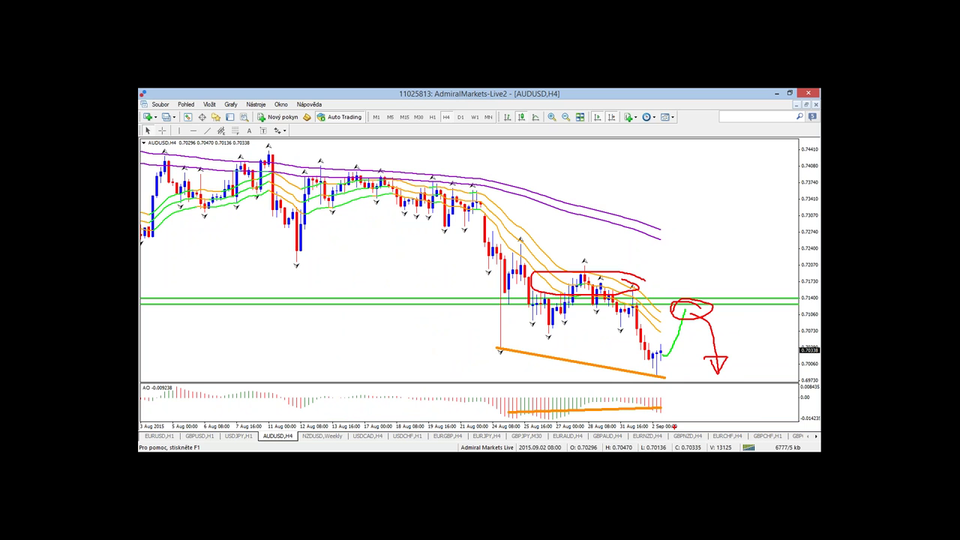
mouse_move(687, 407)
left_mouse_down()
mouse_move(726, 361)
mouse_move(632, 367)
left_mouse_up()
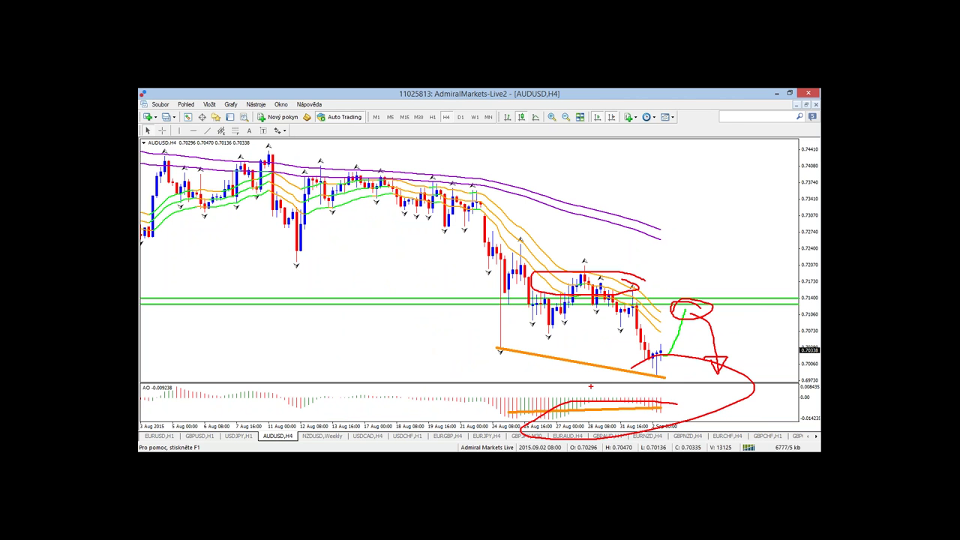
key("Escape")
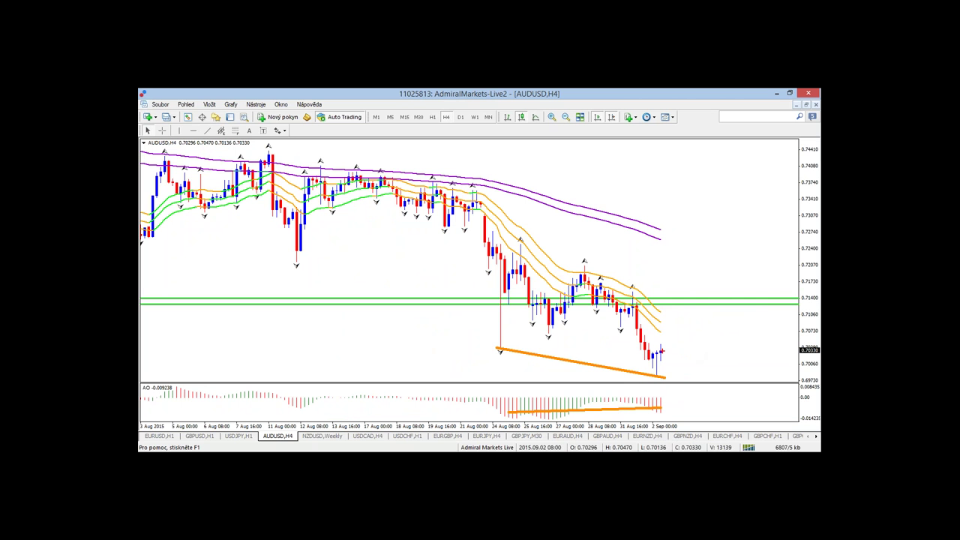
Sketch a green bullish candle with a red down arrow, circle the area up to the purple averages in red, and clear the annotations.
mouse_move(661, 350)
left_mouse_down()
mouse_move(670, 315)
mouse_move(686, 343)
mouse_move(678, 375)
left_mouse_up()
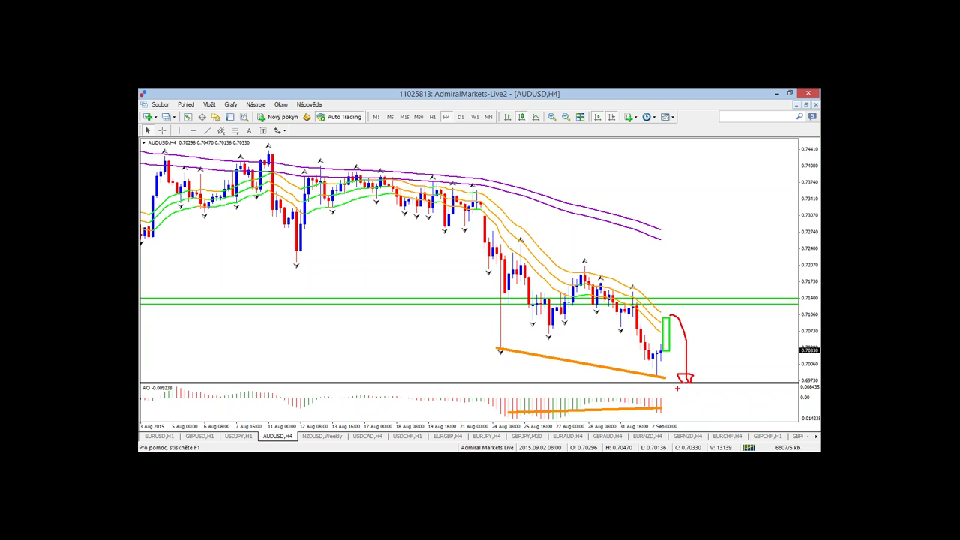
mouse_move(663, 232)
left_mouse_down()
mouse_move(636, 313)
mouse_move(651, 227)
left_mouse_up()
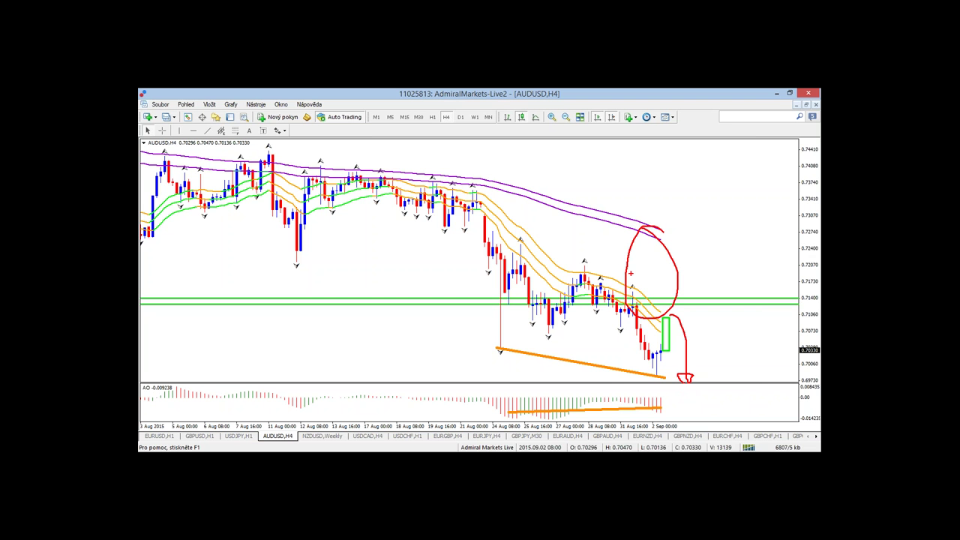
key("Escape")
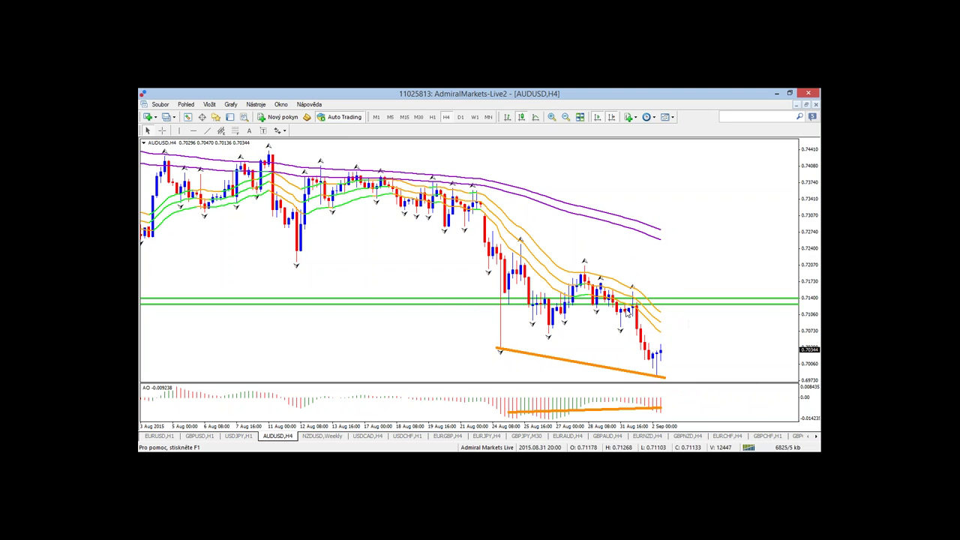
Mark a red entry zone and stop box around the green levels with a green downward path to new lows, and clear the annotations.
mouse_move(627, 315)
mouse_move(681, 308)
left_mouse_down()
mouse_move(669, 311)
mouse_move(684, 307)
left_mouse_up()
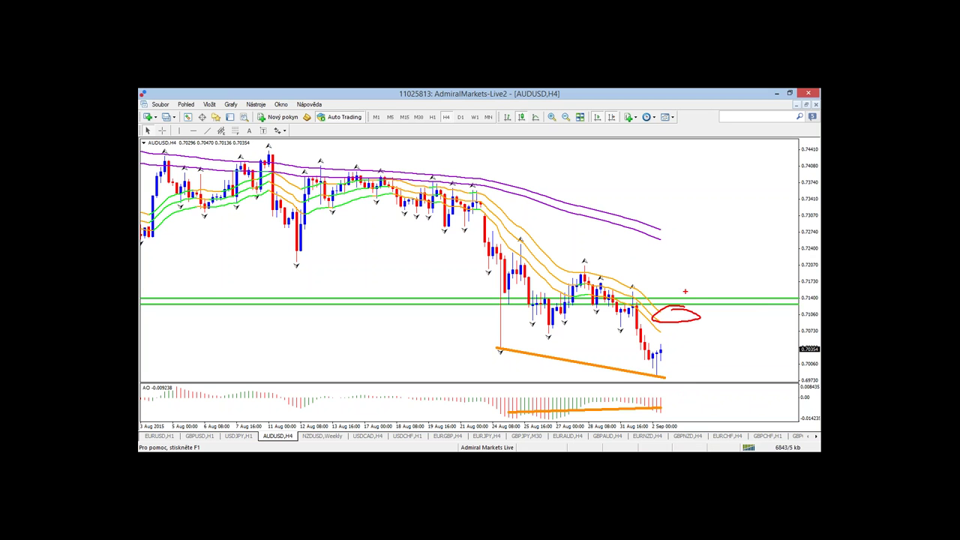
mouse_move(685, 289)
left_mouse_down()
mouse_move(682, 314)
mouse_move(700, 317)
mouse_move(701, 295)
mouse_move(677, 293)
mouse_move(680, 369)
mouse_move(714, 387)
mouse_move(720, 413)
mouse_move(732, 366)
left_mouse_up()
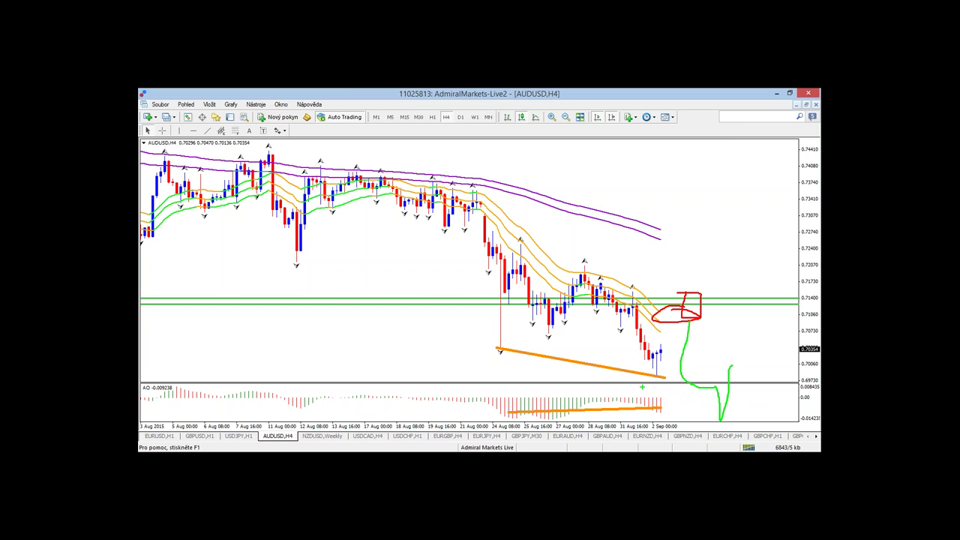
key("Escape")
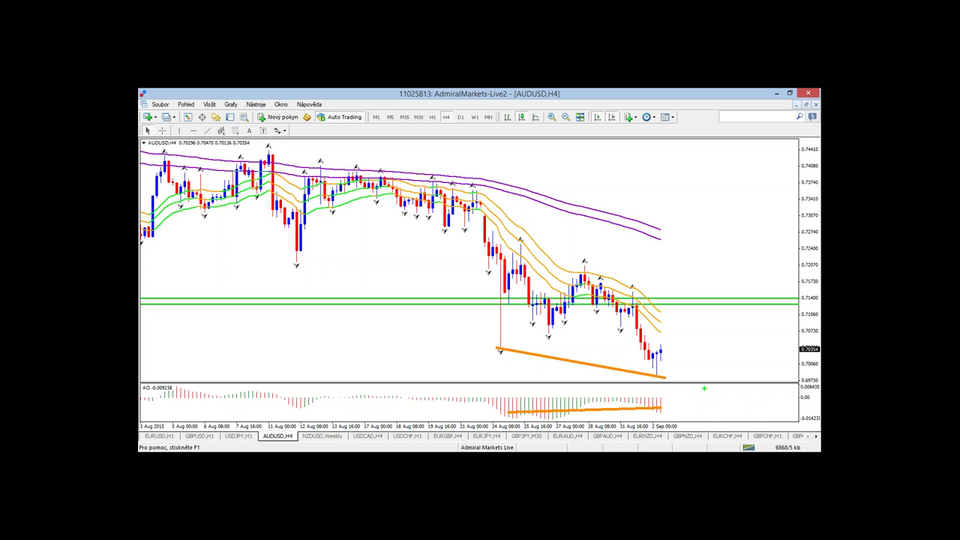
mouse_move(705, 389)
left_mouse_down()
mouse_move(716, 382)
mouse_move(723, 398)
left_mouse_up()
key("Escape")
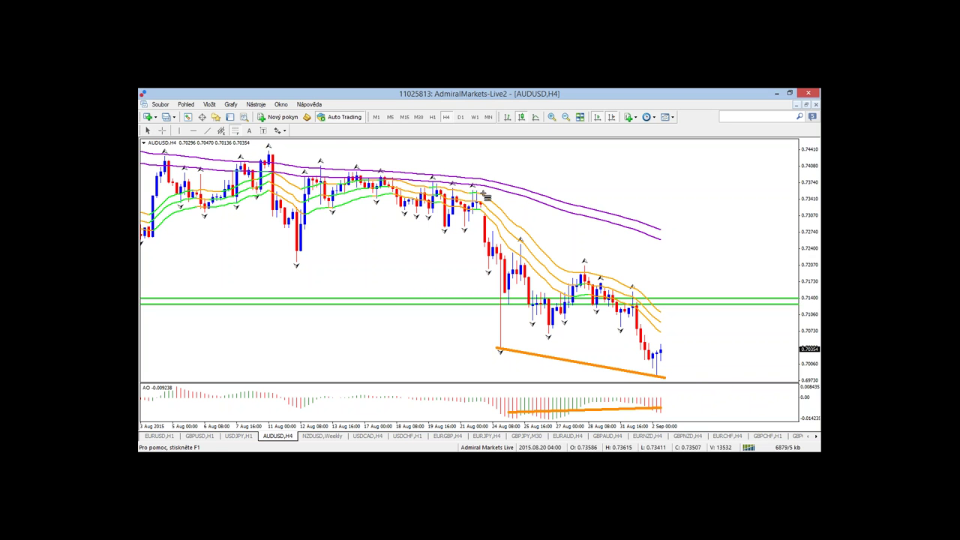
Draw a Fibonacci retracement from the 21 August high at 0.73594 to the 24 August low at 0.70409, and adjust the price scale.
left_click_drag(474, 188, 533, 346)
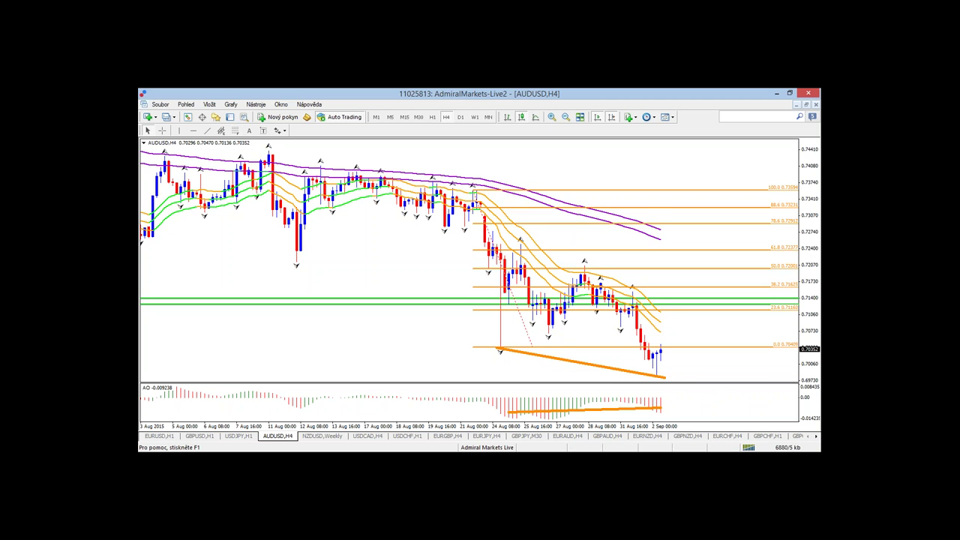
left_click_drag(812, 240, 816, 281)
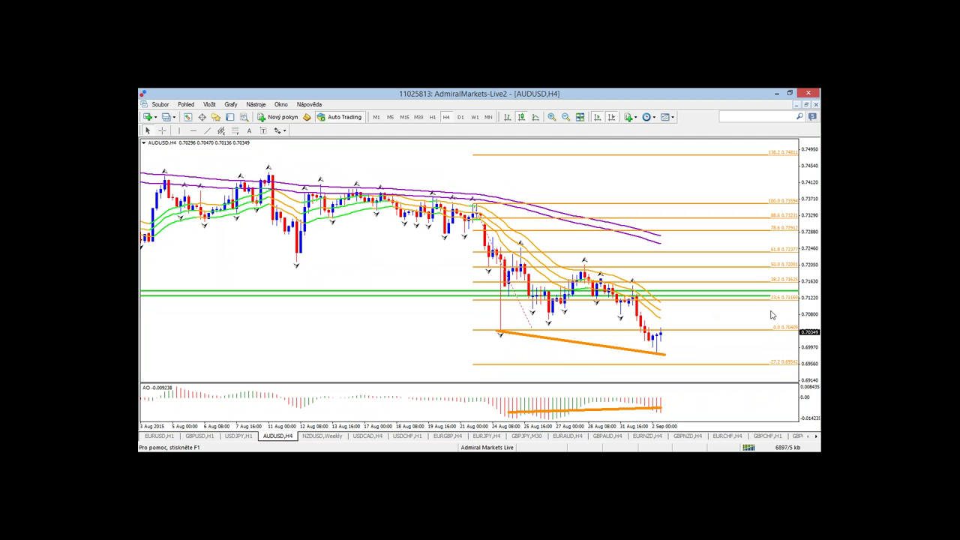
left_click_drag(809, 315, 557, 398)
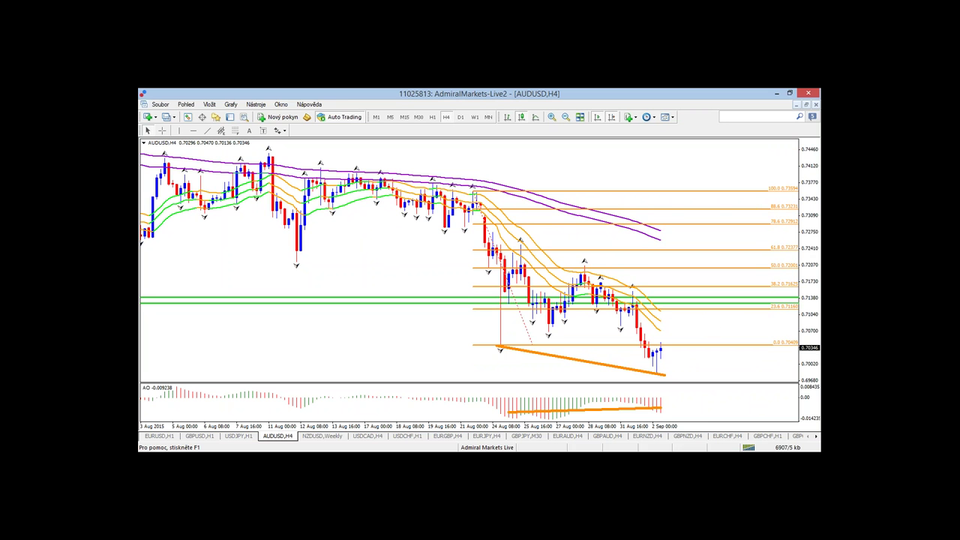
View the USDCAD chart, switch to EURAUD H4, and extend the newest Fibonacci's end to the high of the 1 September 12:00 candle.
left_click(367, 436)
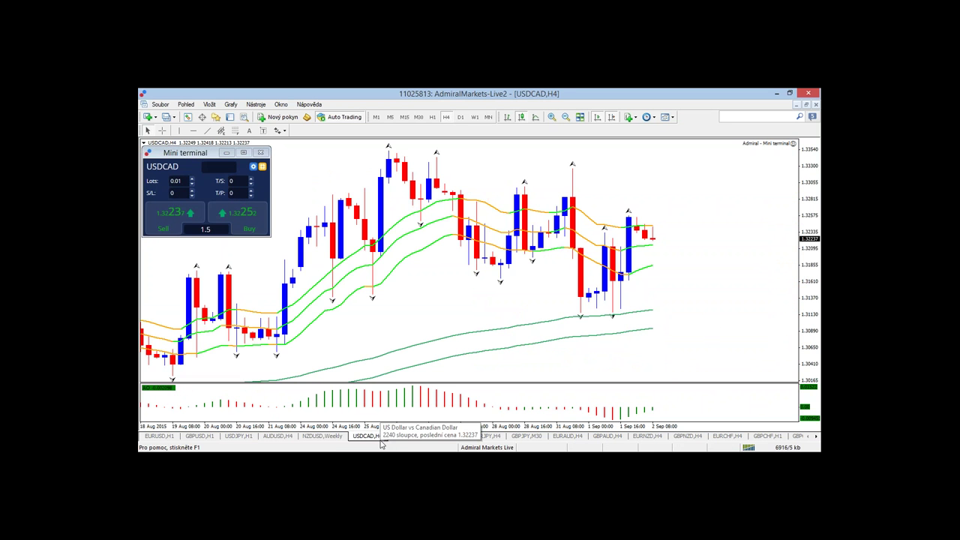
left_click(570, 437)
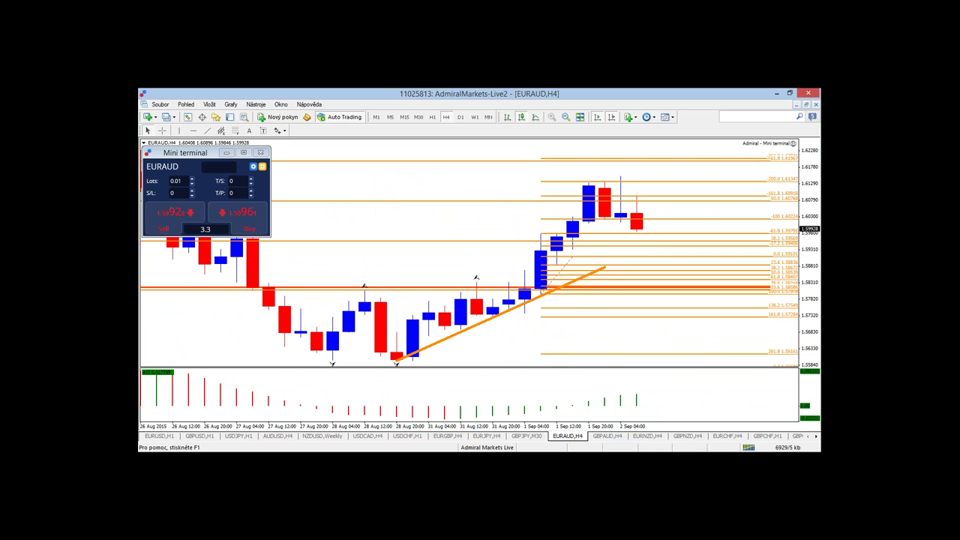
left_click_drag(568, 270, 601, 238)
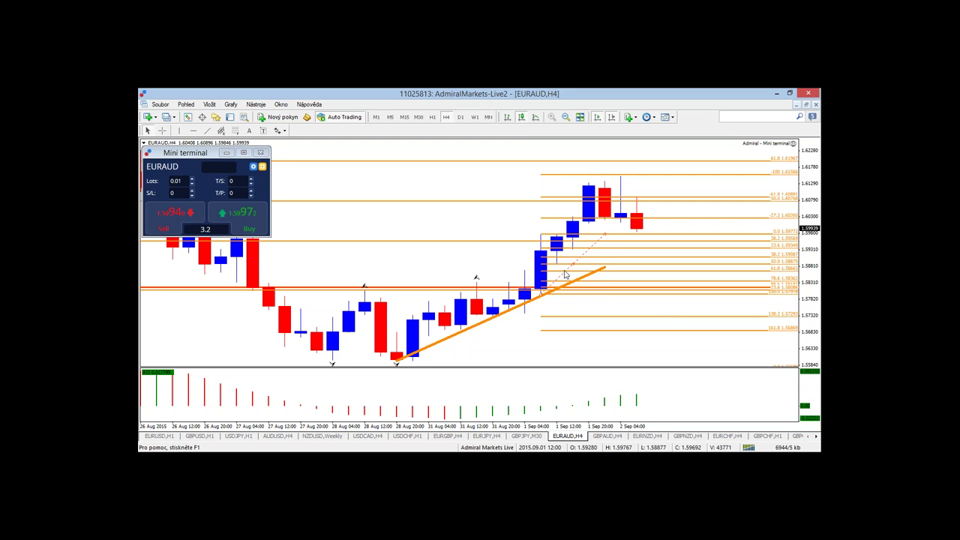
Measure the distance from the 1 September 12:00 candle's low to the -100 Fibonacci target on EURAUD H4.
middle_click(465, 277)
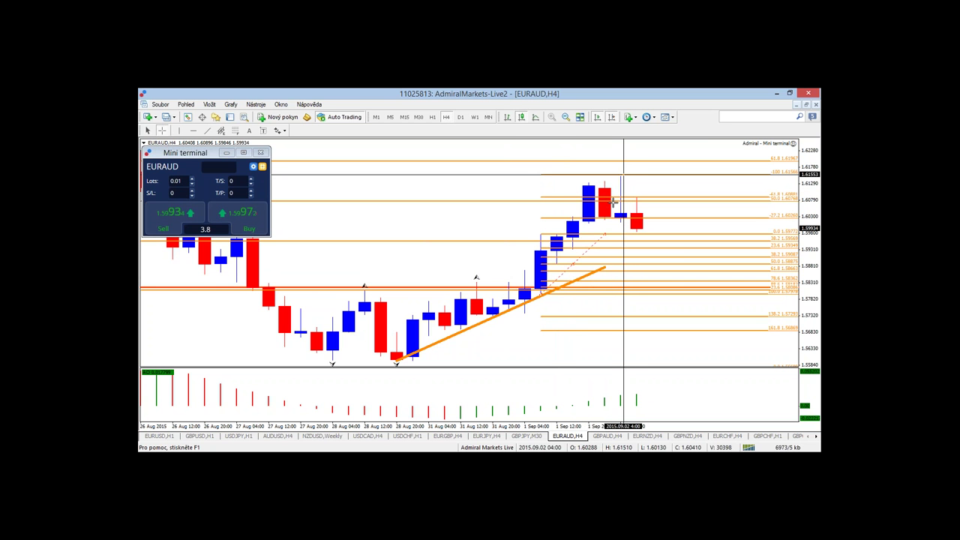
left_click_drag(564, 264, 627, 174)
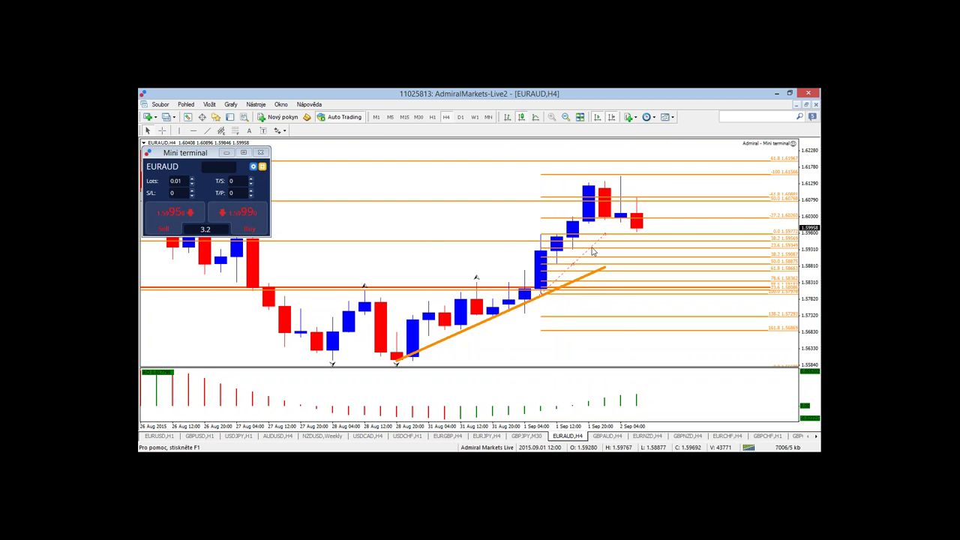
Replace the EURAUD H4 chart's template with the white layout showing fractals, green and orange moving averages and the AO histogram.
right_click(459, 207)
mouse_move(540, 317)
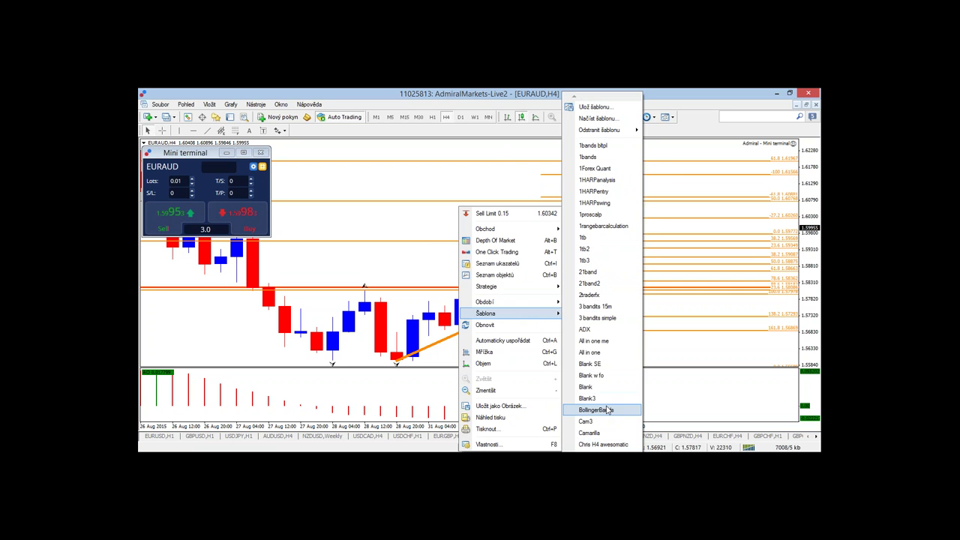
left_click(604, 226)
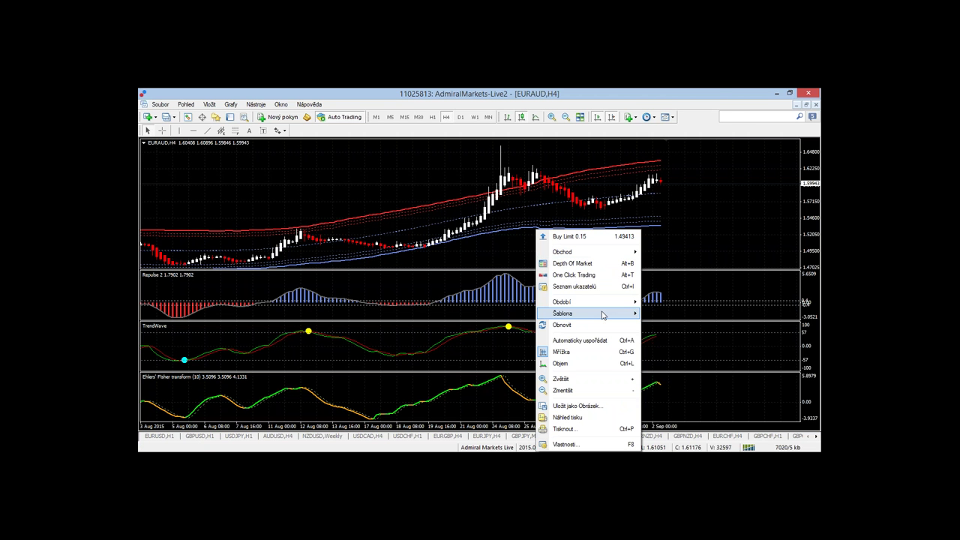
mouse_move(634, 310)
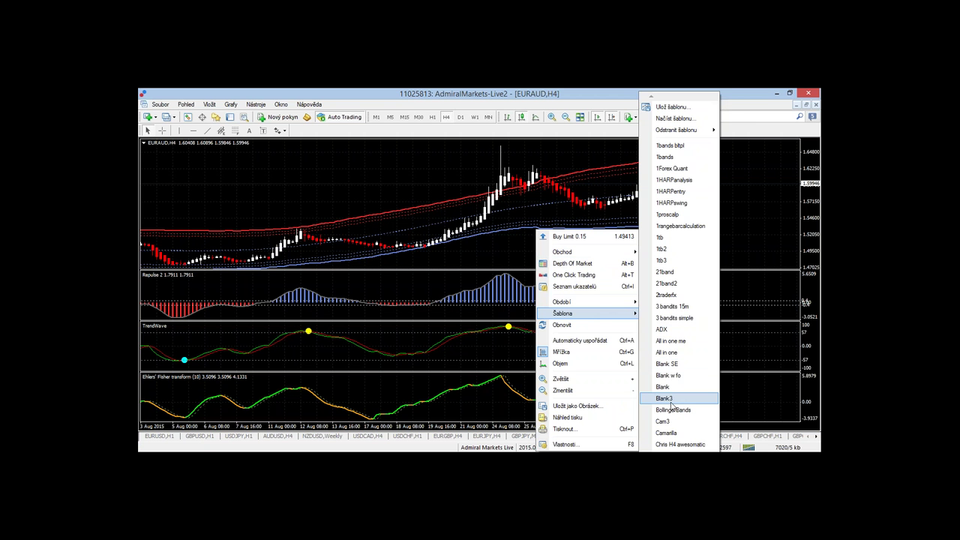
left_click(666, 283)
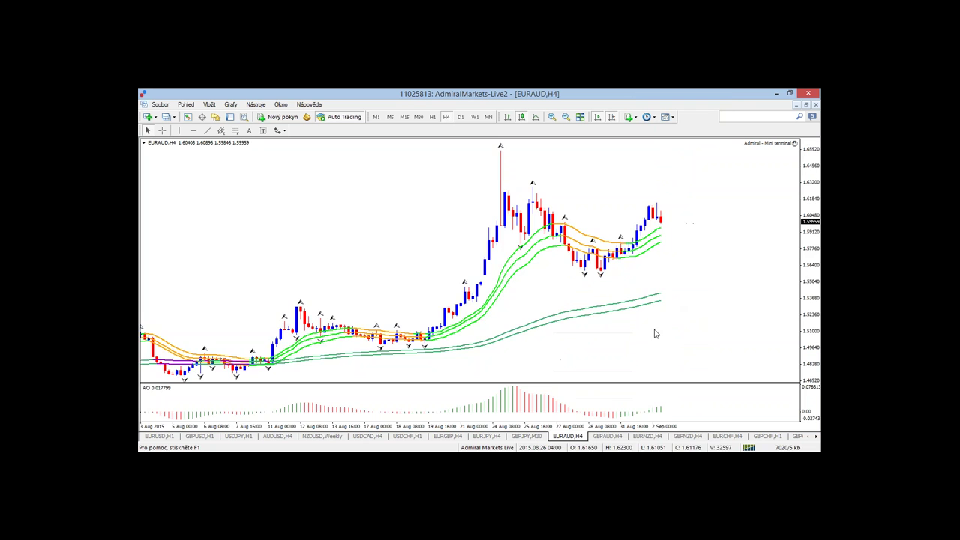
Mark the price consolidations around the short-term averages in the May to July 2015 history with green ovals, and clear the markings.
left_click_drag(630, 426, 612, 434)
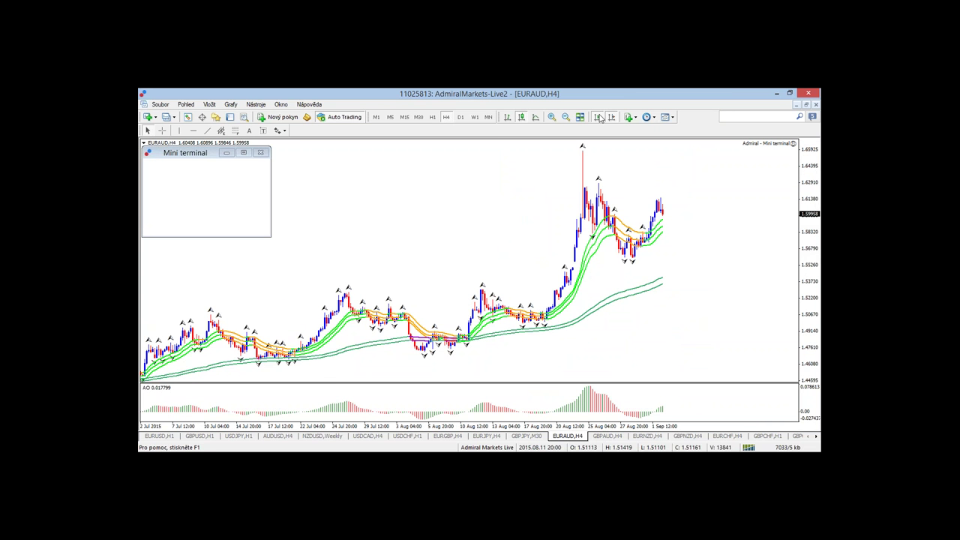
scroll(534, 225, "up", 5)
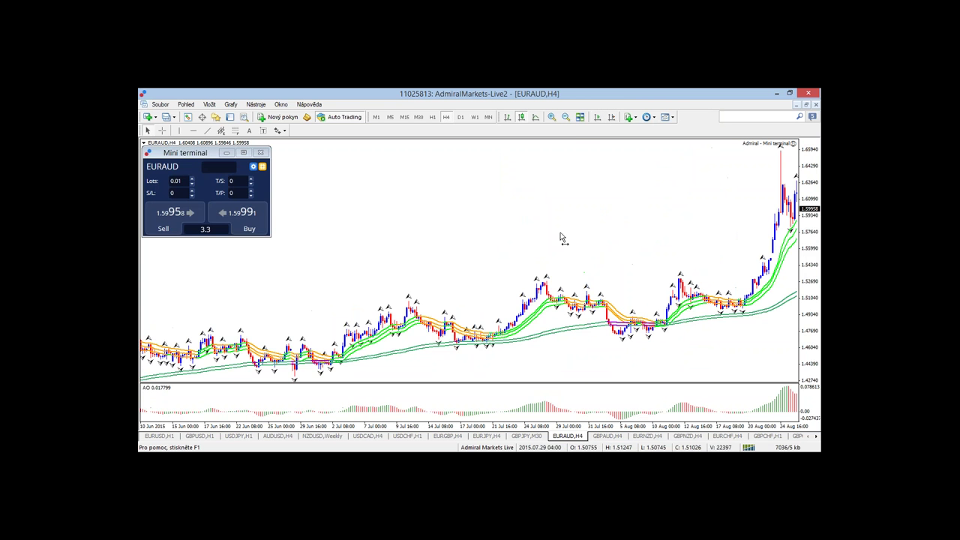
scroll(560, 238, "up", 8)
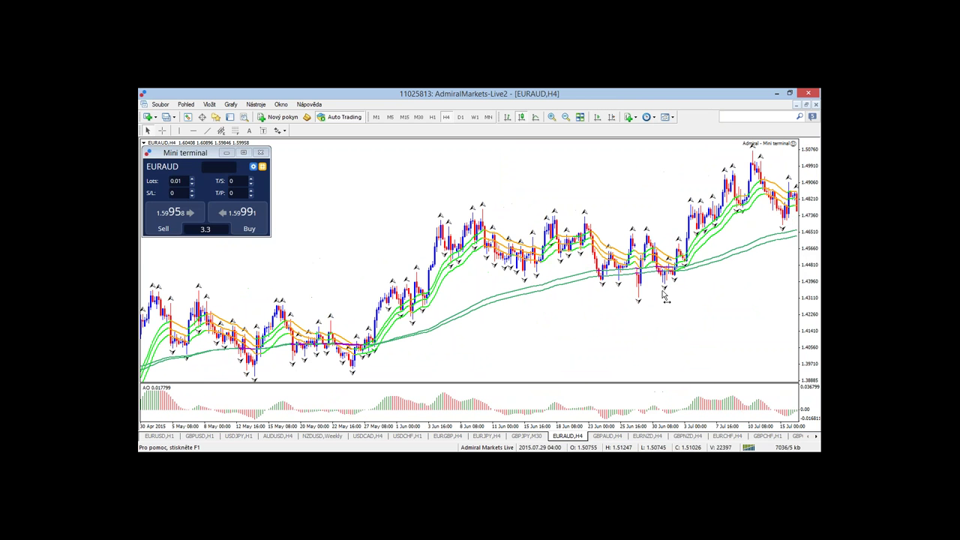
scroll(664, 296, "up", 1)
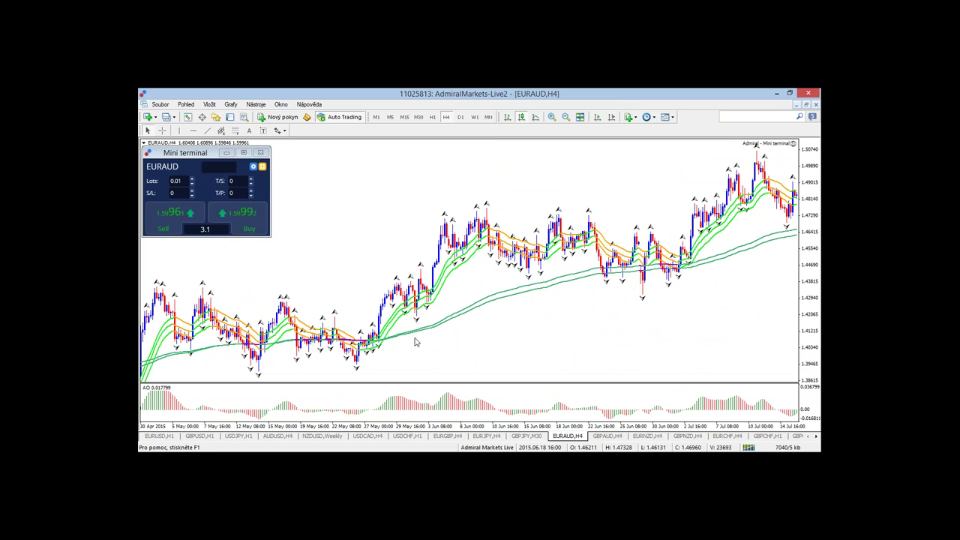
mouse_move(435, 289)
left_mouse_down()
mouse_move(409, 311)
mouse_move(449, 287)
left_mouse_up()
mouse_move(456, 240)
left_mouse_down()
mouse_move(481, 233)
mouse_move(459, 238)
left_mouse_up()
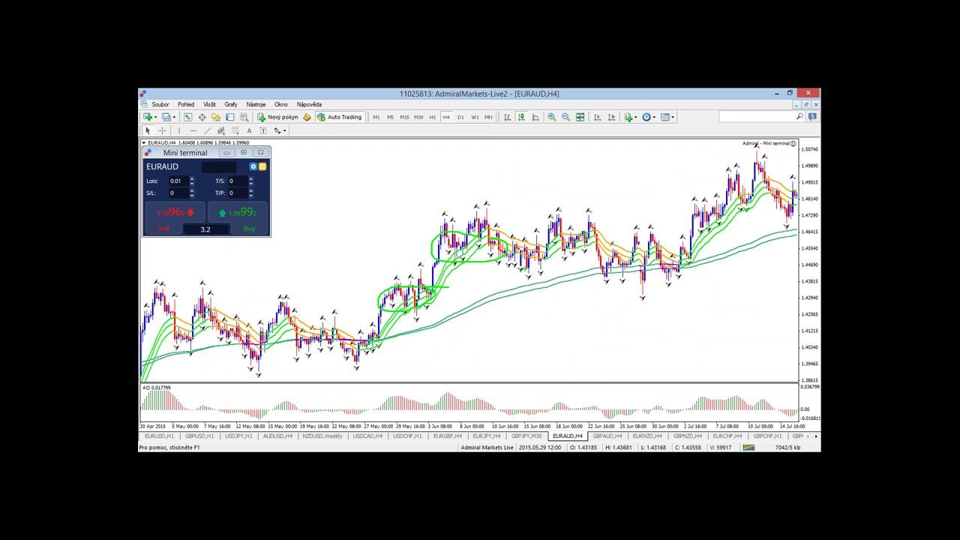
mouse_move(687, 259)
left_mouse_down()
mouse_move(499, 289)
mouse_move(653, 275)
left_mouse_up()
key("Escape")
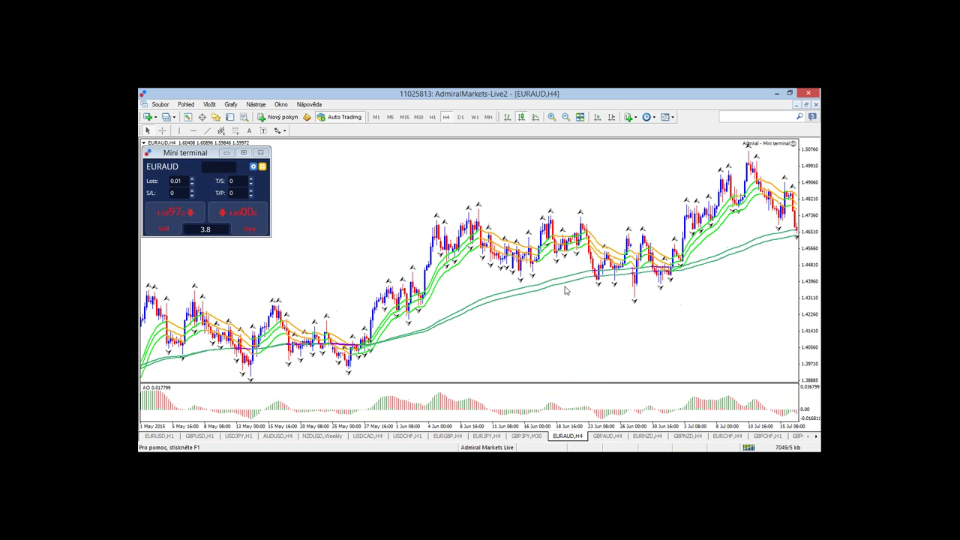
At the newest candles, circle the August spike and long-term averages, add numbers 1 to 3 and a red down arrow, and clear the drawing.
mouse_move(563, 290)
left_mouse_down()
mouse_move(515, 321)
mouse_move(172, 332)
left_mouse_up()
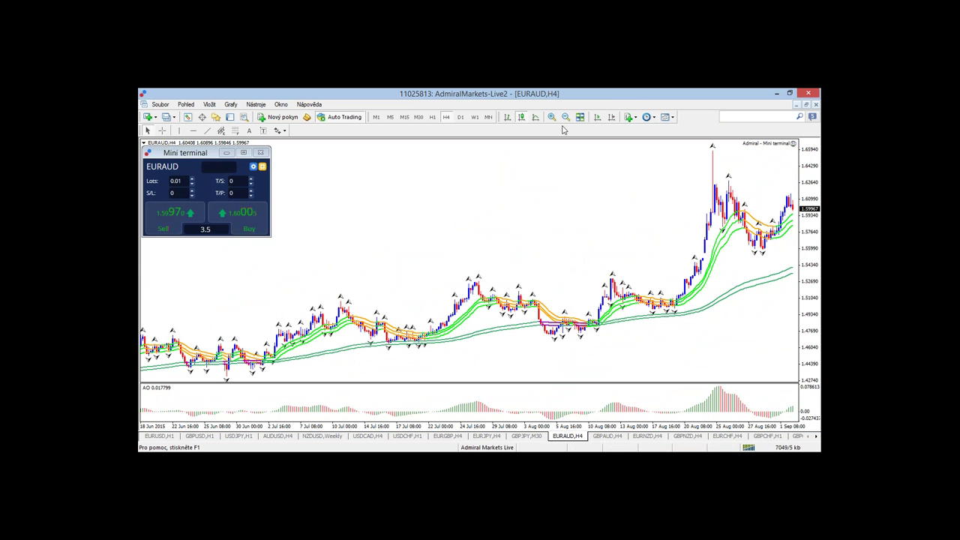
left_click(599, 118)
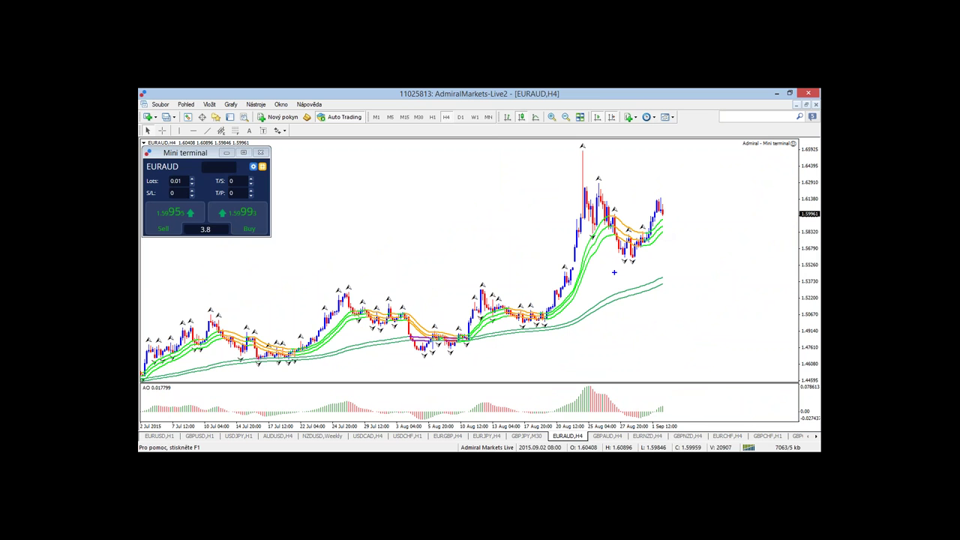
mouse_move(595, 139)
left_mouse_down()
mouse_move(549, 152)
mouse_move(604, 137)
mouse_move(581, 133)
left_mouse_up()
mouse_move(676, 274)
left_mouse_down()
mouse_move(656, 275)
mouse_move(688, 285)
mouse_move(669, 275)
left_mouse_up()
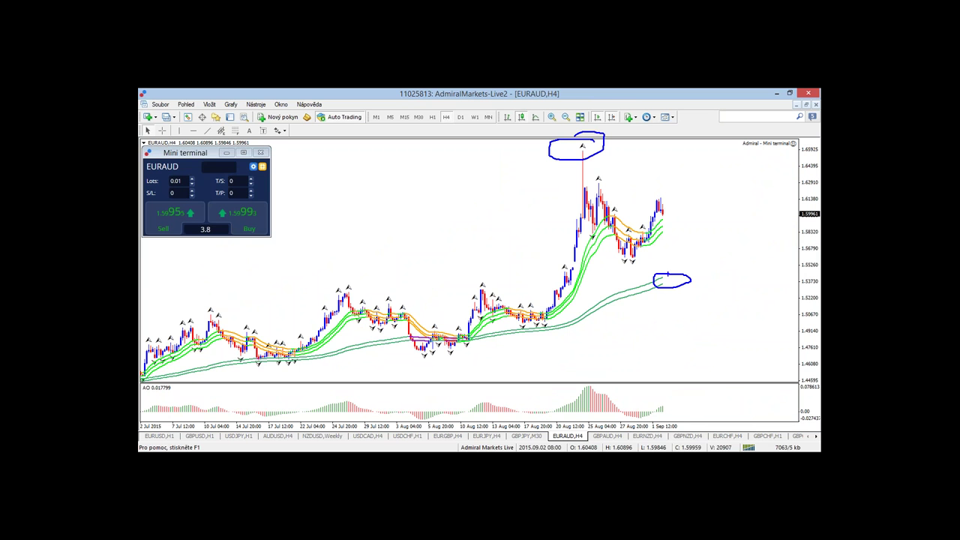
left_click_drag(597, 262, 598, 284)
left_click_drag(671, 180, 695, 198)
mouse_move(697, 291)
left_mouse_down()
mouse_move(689, 324)
mouse_move(679, 325)
left_mouse_up()
mouse_move(661, 230)
left_mouse_down()
mouse_move(672, 226)
mouse_move(669, 270)
mouse_move(675, 263)
left_mouse_up()
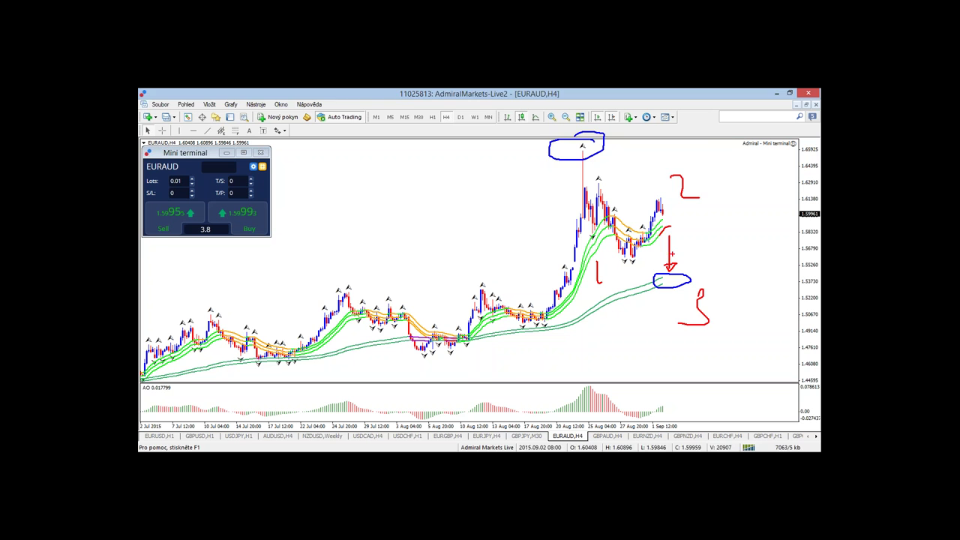
key("Escape")
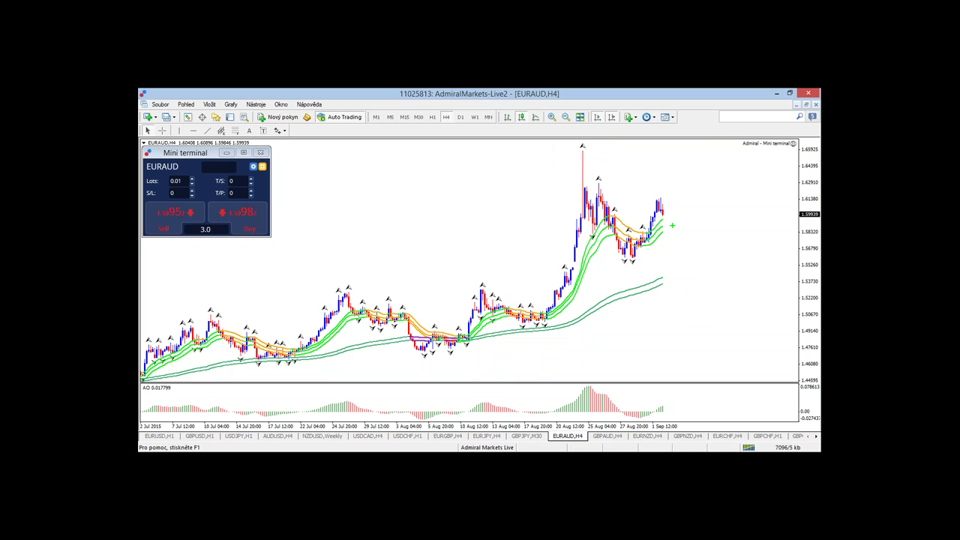
Sketch a green bounce arrow from the short-term averages, circle comparable earlier consolidations on the H4 chart, and clear the drawing.
mouse_move(672, 225)
left_mouse_down()
mouse_move(654, 228)
mouse_move(674, 226)
mouse_move(686, 184)
mouse_move(694, 204)
left_mouse_up()
mouse_move(405, 295)
left_mouse_down()
mouse_move(429, 315)
mouse_move(411, 298)
left_mouse_up()
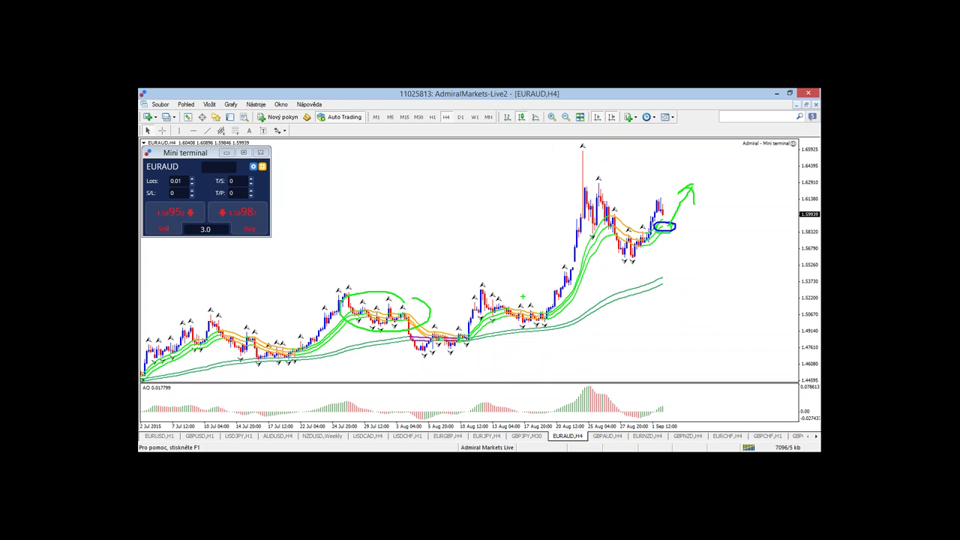
mouse_move(525, 297)
left_mouse_down()
mouse_move(554, 302)
mouse_move(517, 299)
left_mouse_up()
mouse_move(259, 318)
left_mouse_down()
mouse_move(255, 351)
mouse_move(229, 321)
left_mouse_up()
key("Escape")
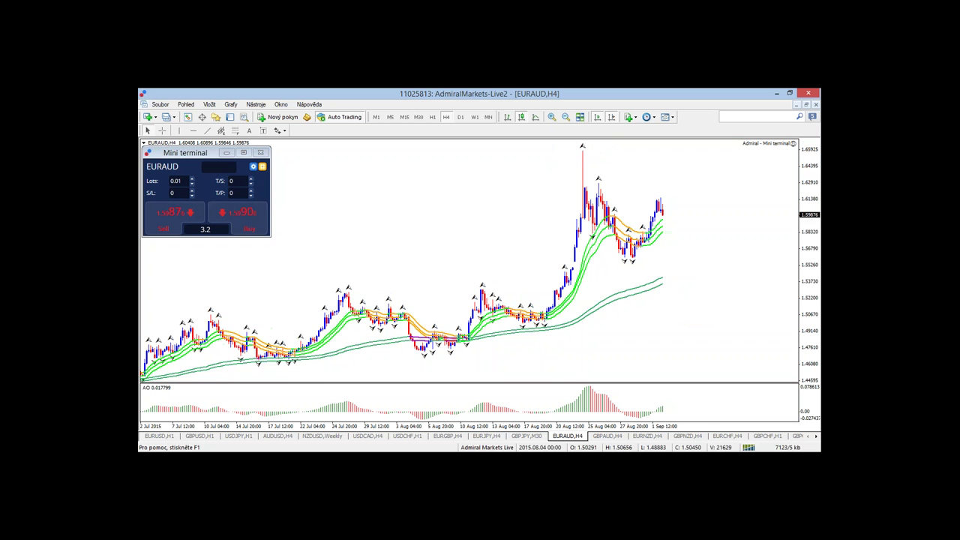
Circle the current ends of the long-term and short-term moving averages, and clear the circles.
scroll(510, 266, "up", 5)
scroll(467, 257, "down", 5)
mouse_move(652, 287)
left_mouse_down()
mouse_move(679, 277)
mouse_move(664, 281)
left_mouse_up()
left_click_drag(670, 219, 653, 226)
key("Escape")
Sketch a blue rebound with a red bearish arrow, a blue bullish arrow and an orange descending resistance line, and clear the sketch.
mouse_move(663, 229)
left_mouse_down()
mouse_move(670, 237)
mouse_move(687, 220)
left_mouse_up()
mouse_move(694, 221)
left_mouse_down()
mouse_move(711, 279)
mouse_move(715, 272)
left_mouse_up()
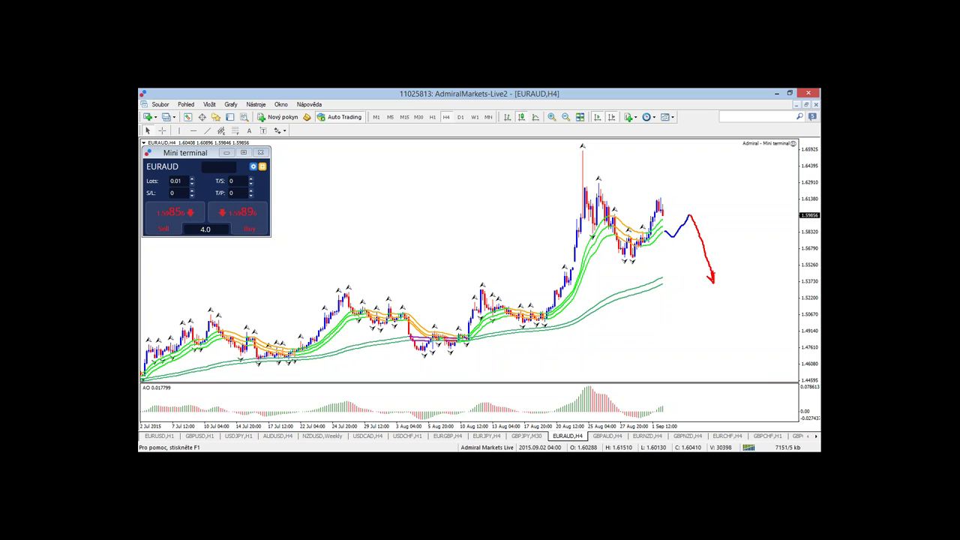
mouse_move(696, 222)
left_mouse_down()
mouse_move(726, 169)
mouse_move(733, 177)
left_mouse_up()
left_click_drag(595, 180, 728, 228)
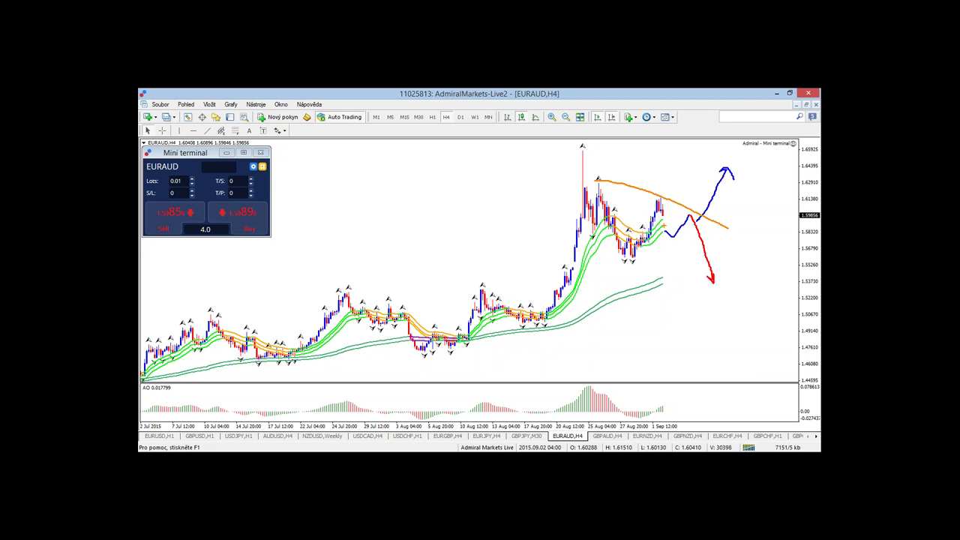
key("Escape")
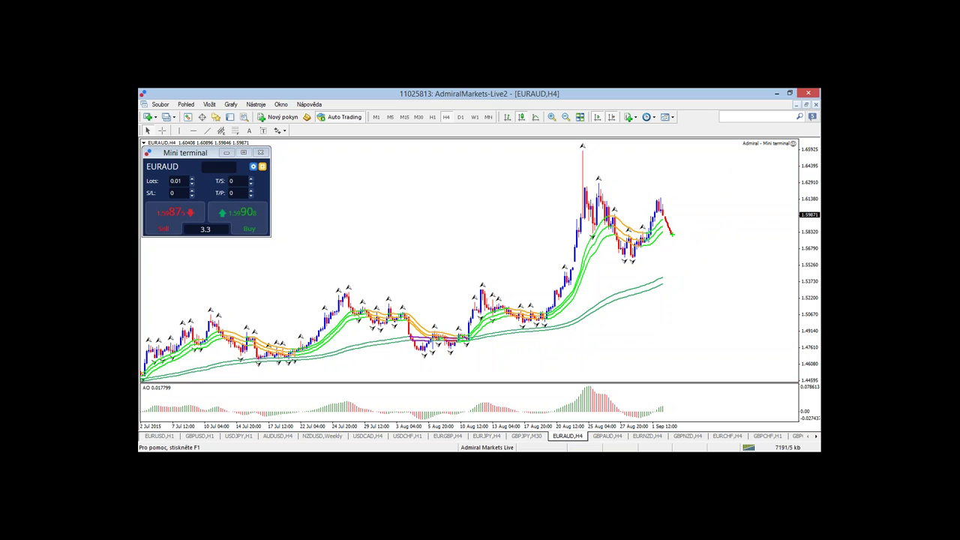
Sketch a triangle of orange resistance and green support around a price zigzag, add up and down breakout arrows with a circled rebound, and clear it.
left_click_drag(672, 235, 690, 212)
left_click_drag(583, 177, 714, 216)
left_click_drag(691, 213, 696, 218)
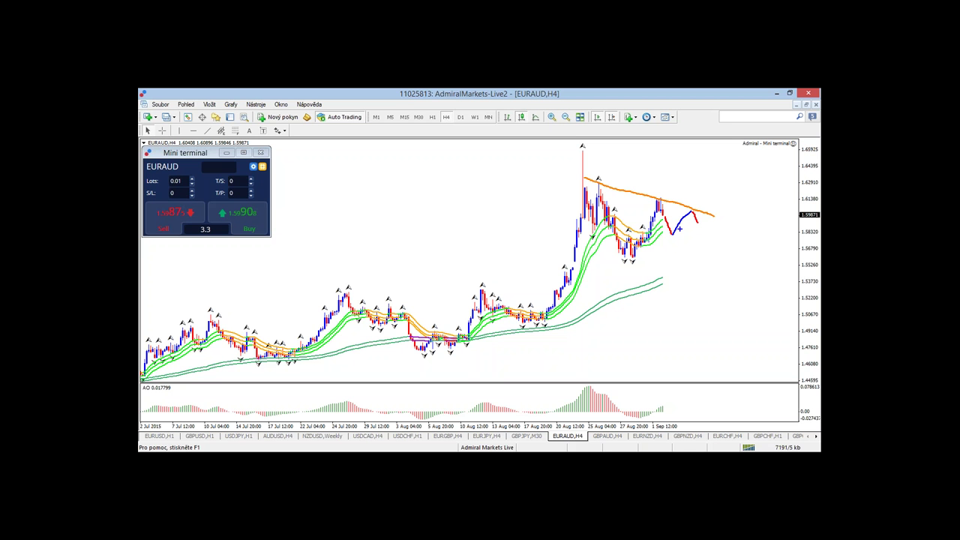
mouse_move(522, 328)
left_mouse_down()
mouse_move(661, 231)
mouse_move(718, 214)
left_mouse_up()
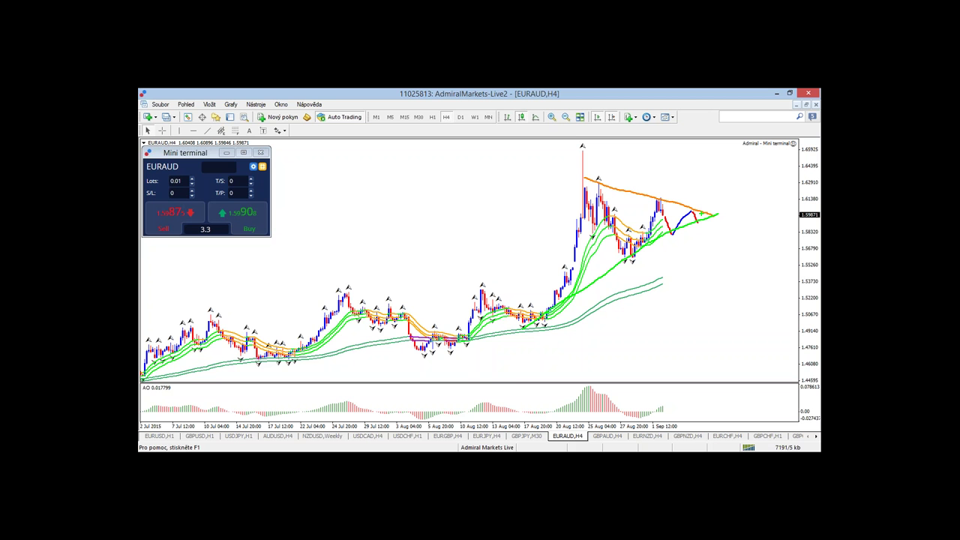
mouse_move(697, 205)
left_mouse_down()
mouse_move(706, 183)
mouse_move(711, 196)
left_mouse_up()
left_click_drag(695, 229, 709, 263)
mouse_move(717, 276)
left_mouse_down()
mouse_move(710, 268)
mouse_move(729, 288)
mouse_move(718, 277)
mouse_move(729, 251)
mouse_move(713, 269)
mouse_move(718, 257)
left_mouse_up()
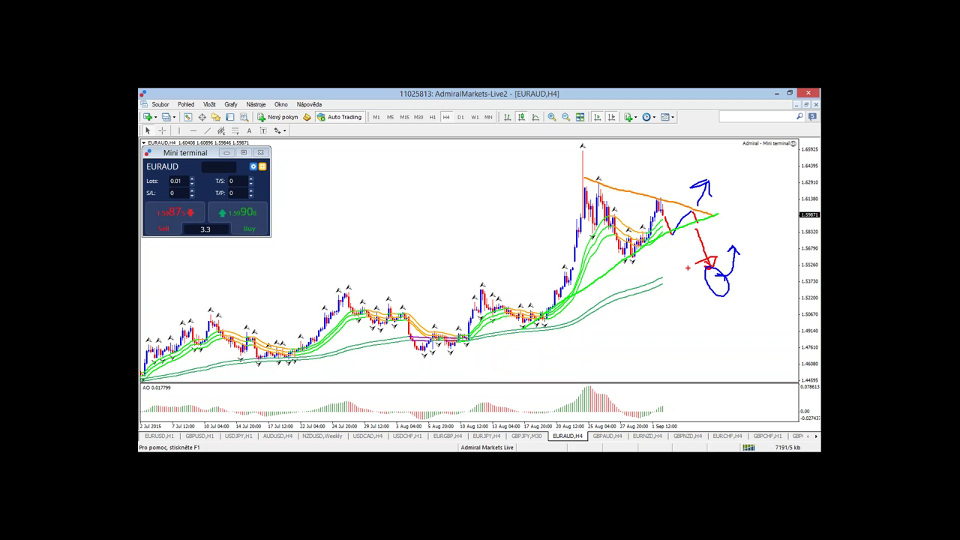
key("Escape")
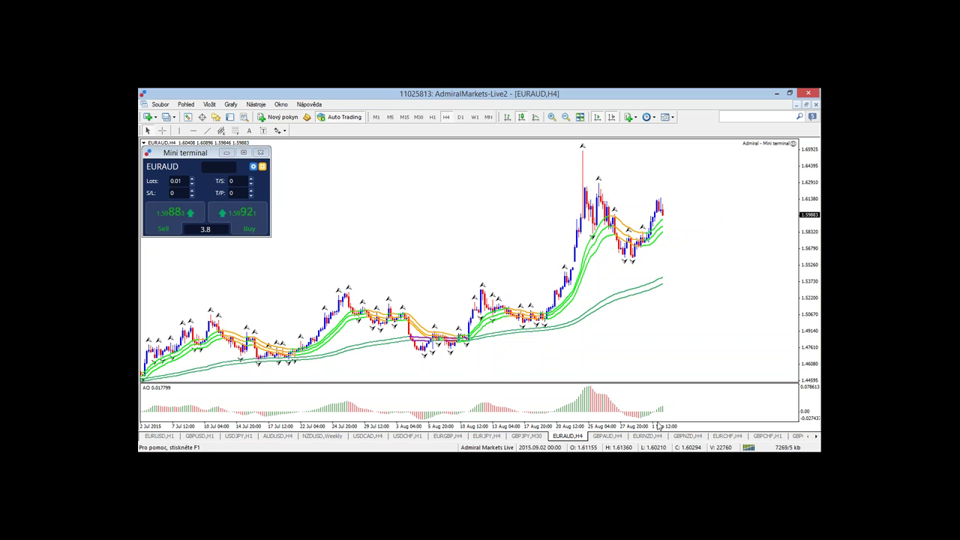
Mark the August rally, the late-August consolidation and the September breakout with green arrows and ovals, and clear the markings.
key("plus")
key("plus")
key("plus")
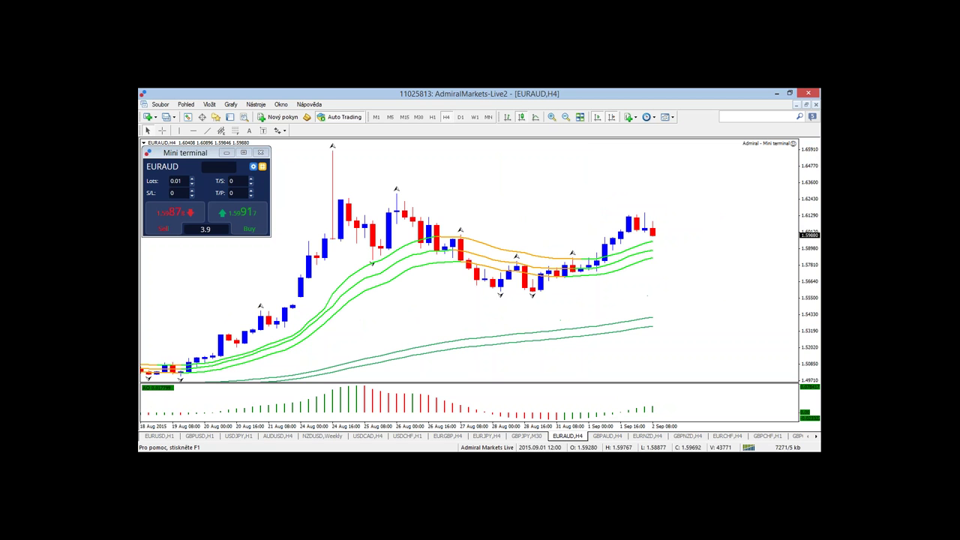
key("g")
mouse_move(206, 331)
left_mouse_down()
mouse_move(284, 217)
mouse_move(313, 226)
left_mouse_up()
mouse_move(574, 275)
left_mouse_down()
mouse_move(470, 284)
mouse_move(583, 274)
left_mouse_up()
mouse_move(614, 234)
left_mouse_down()
mouse_move(624, 237)
mouse_move(624, 183)
mouse_move(632, 194)
left_mouse_up()
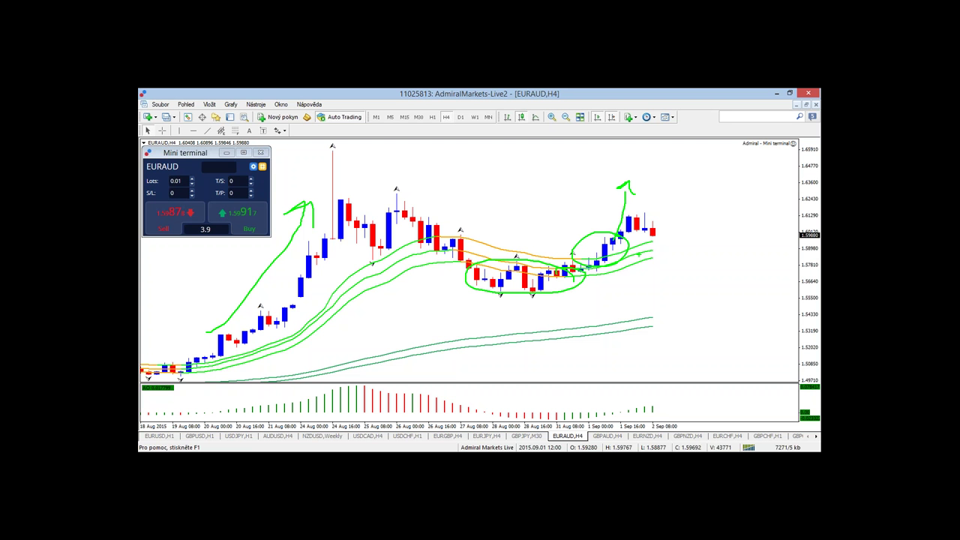
key("Escape")
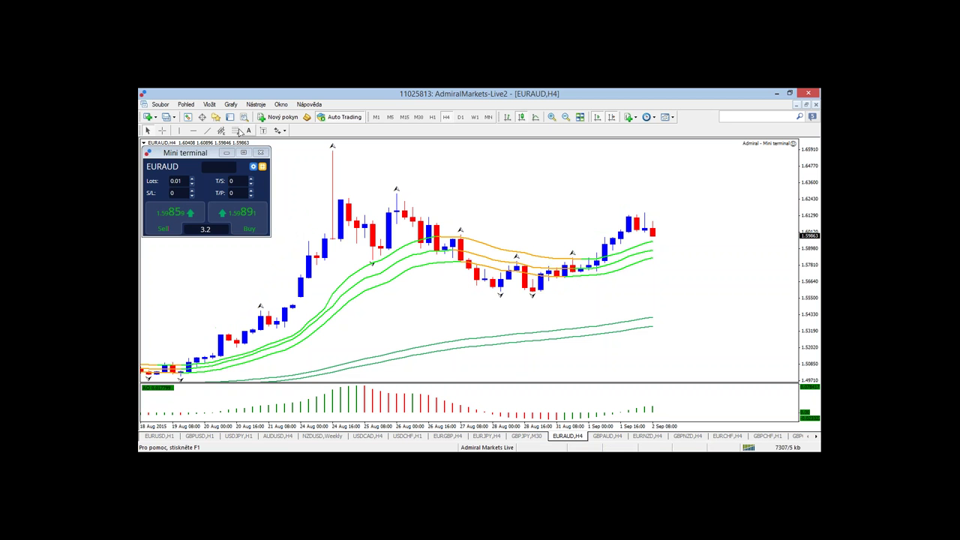
Place a green horizontal line at the swing high that follows the late-August spike on the H4 chart.
left_click(673, 193)
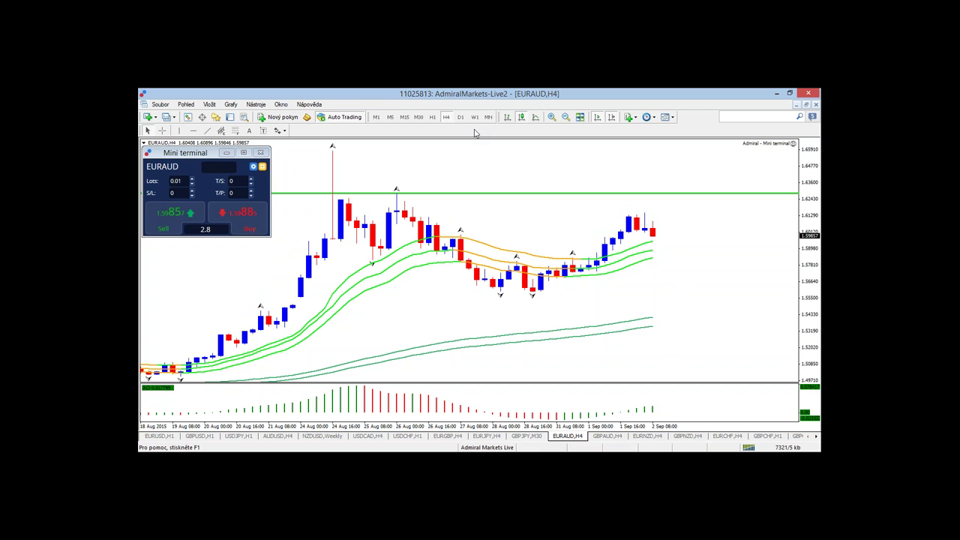
left_click_drag(651, 426, 623, 428)
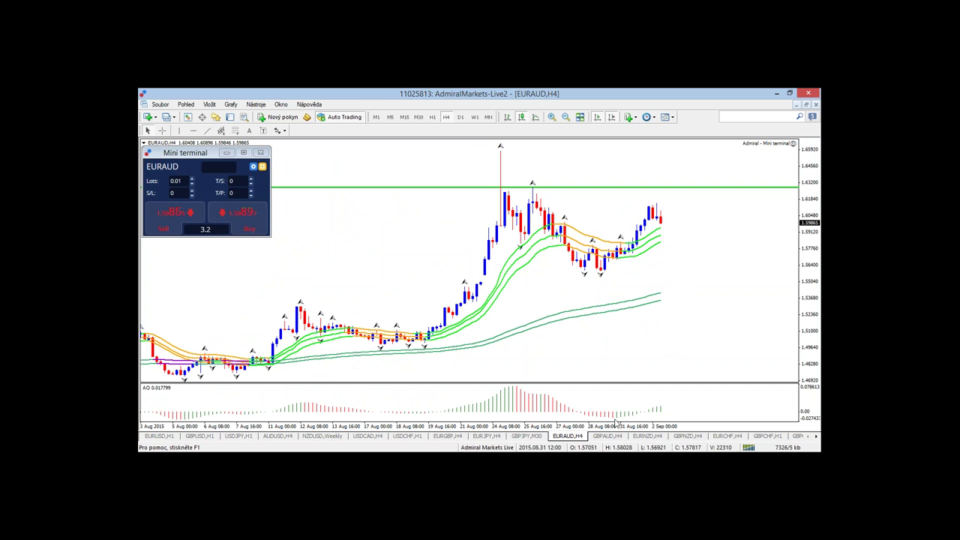
mouse_move(616, 424)
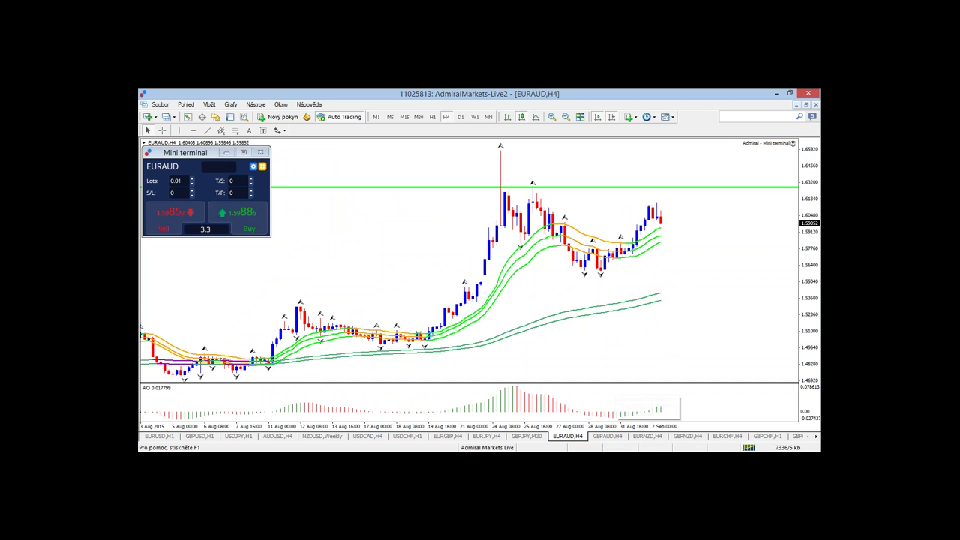
Review the EURAUD chart on the daily timeframe and change it to the weekly timeframe.
left_click(461, 117)
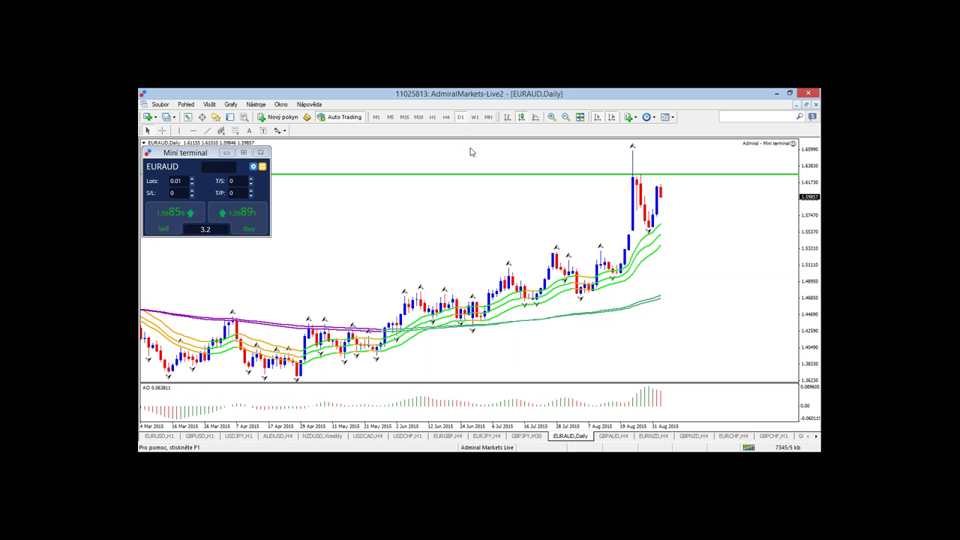
key("minus")
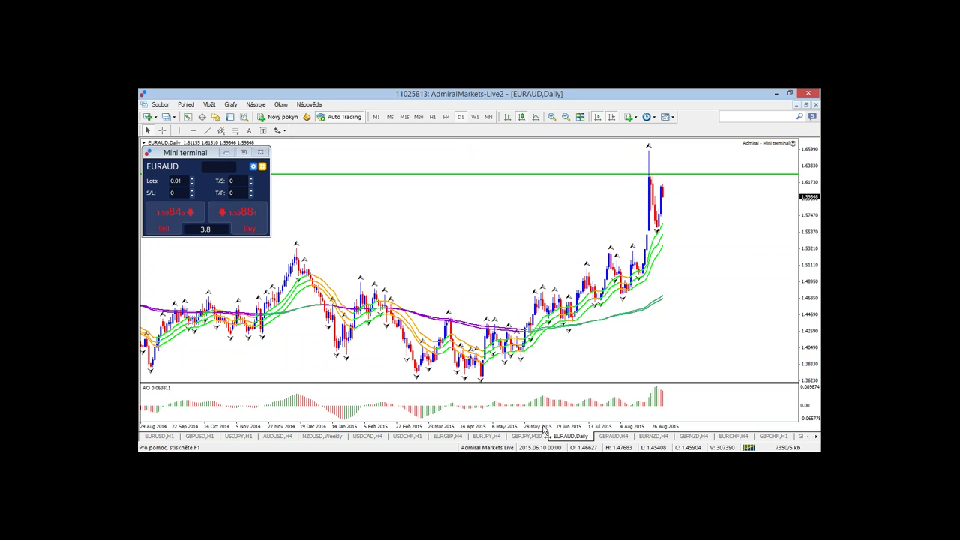
left_click(475, 118)
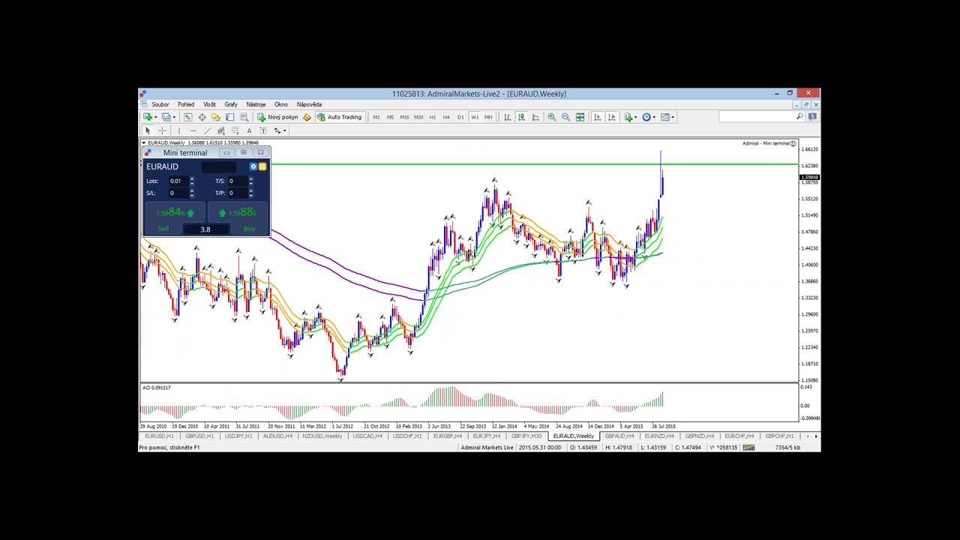
Circle the weekly consolidation around the averages, erase that oval, and mark the gap between the latest short-term and long-term averages in green.
key("plus")
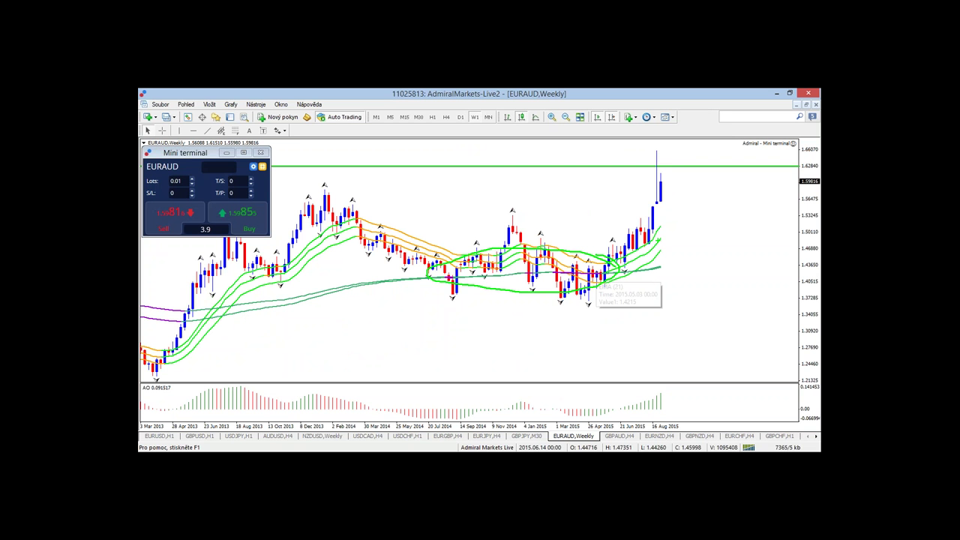
mouse_move(657, 225)
left_mouse_down()
mouse_move(620, 225)
mouse_move(647, 257)
mouse_move(640, 263)
mouse_move(679, 257)
left_mouse_up()
key("e")
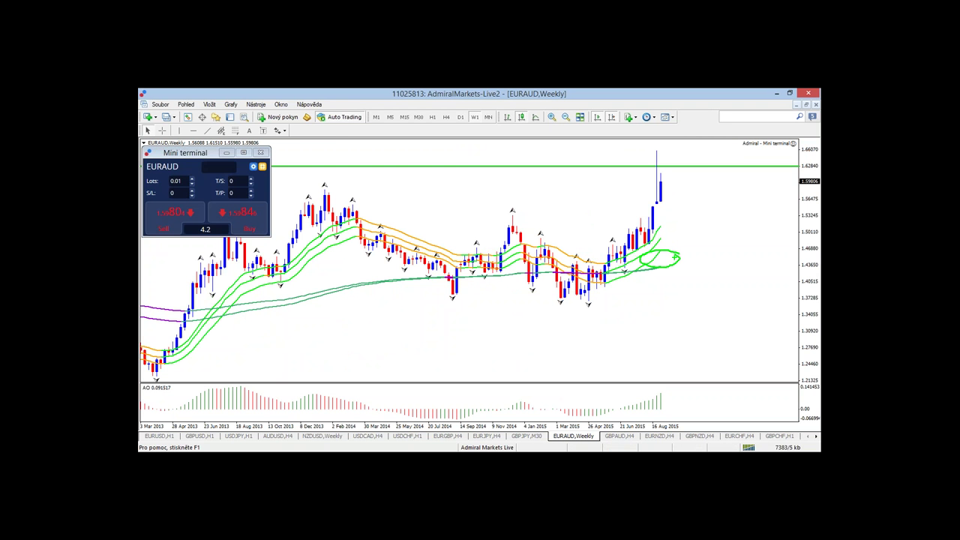
Sketch freehand scenario markings around the latest candles of the weekly EURAUD chart and clear all markings.
mouse_move(662, 197)
left_mouse_down()
mouse_move(682, 227)
mouse_move(712, 194)
left_mouse_up()
left_click_drag(612, 143, 620, 168)
left_click_drag(708, 244, 763, 262)
mouse_move(747, 159)
left_mouse_down()
mouse_move(764, 170)
mouse_move(732, 190)
left_mouse_up()
key("Escape")
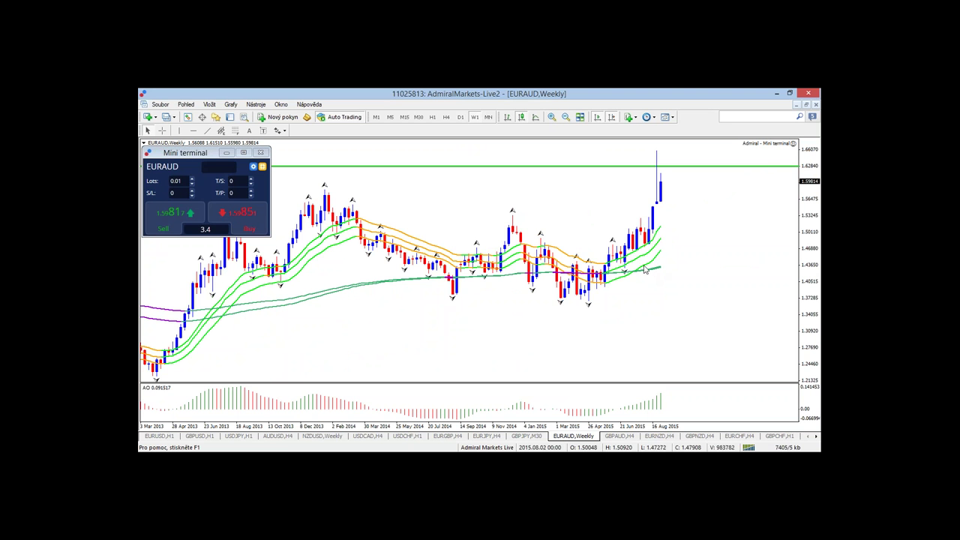
Change EURAUD to the daily timeframe, circle the latest candles below the horizontal line in green, and clear the markings.
left_click(461, 118)
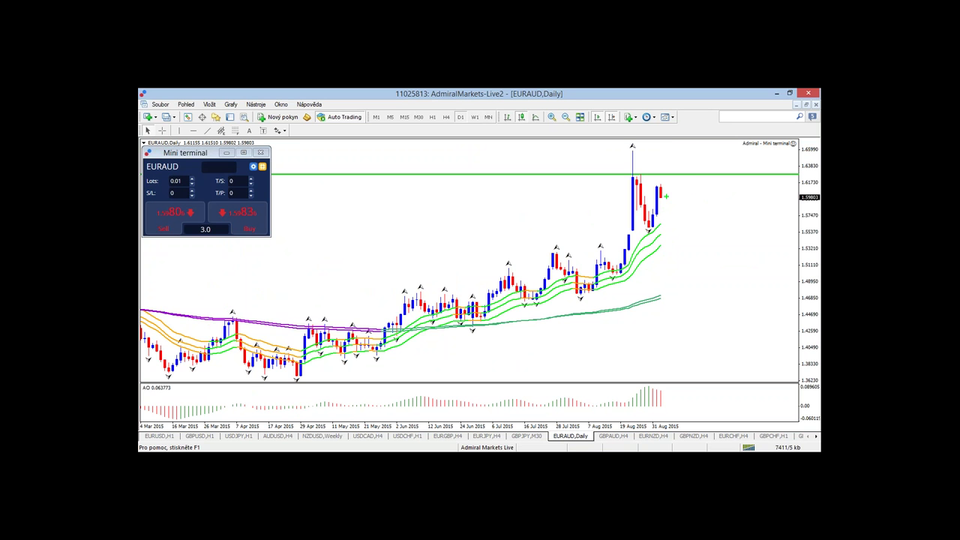
mouse_move(673, 189)
left_mouse_down()
mouse_move(648, 175)
mouse_move(618, 178)
mouse_move(686, 204)
mouse_move(665, 178)
left_mouse_up()
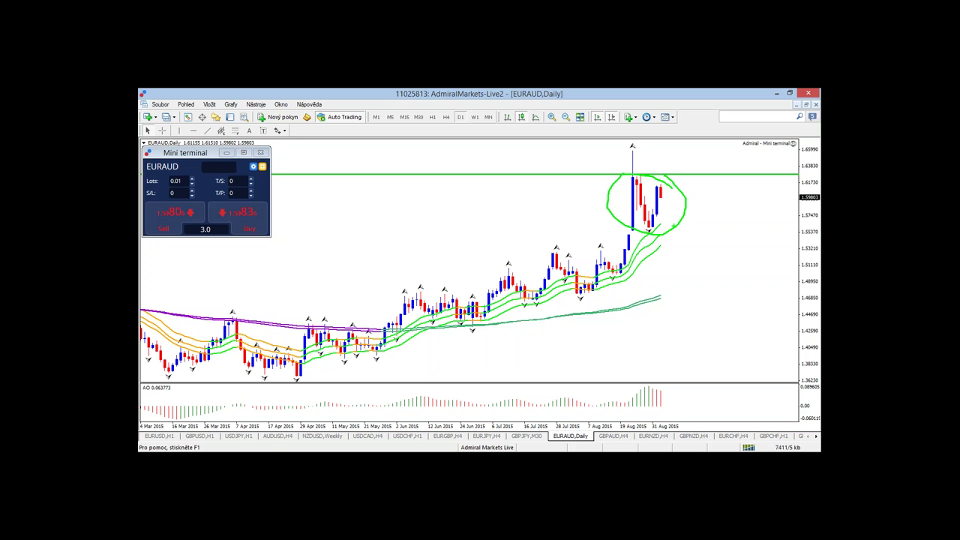
key("e")
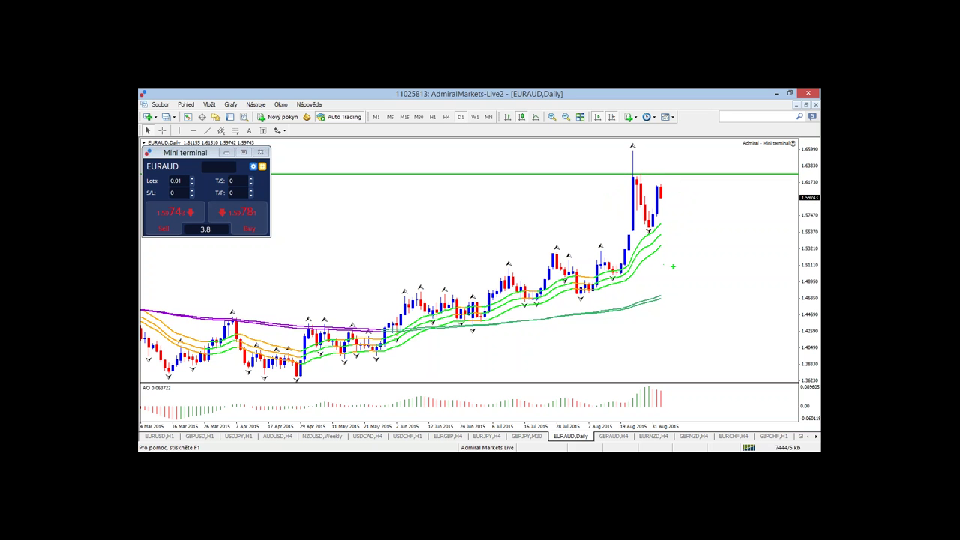
mouse_move(667, 263)
left_mouse_down()
mouse_move(701, 218)
mouse_move(720, 237)
left_mouse_up()
key("Escape")
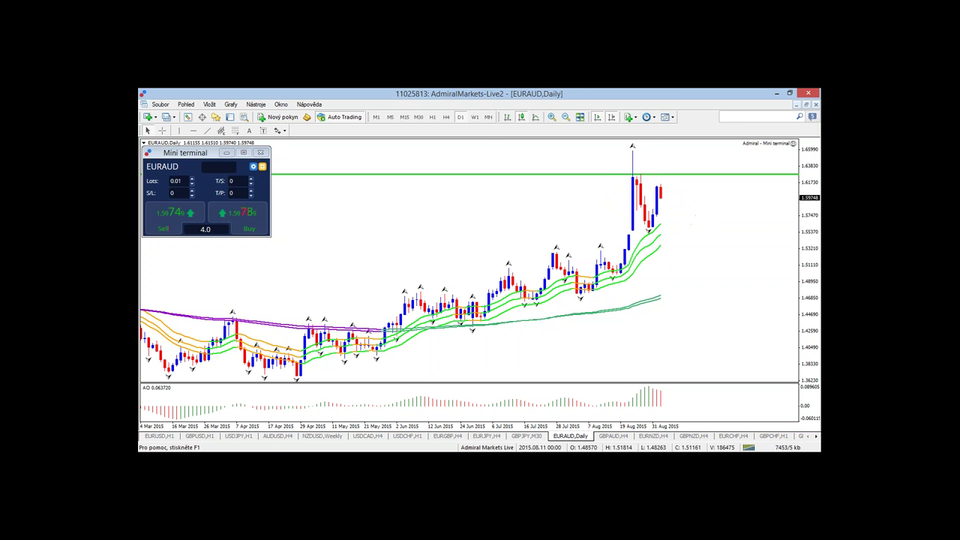
Change EURAUD to H4, mark the latest short-term averages with a green circle and a converging red triangle, and clear the markings.
left_click(447, 117)
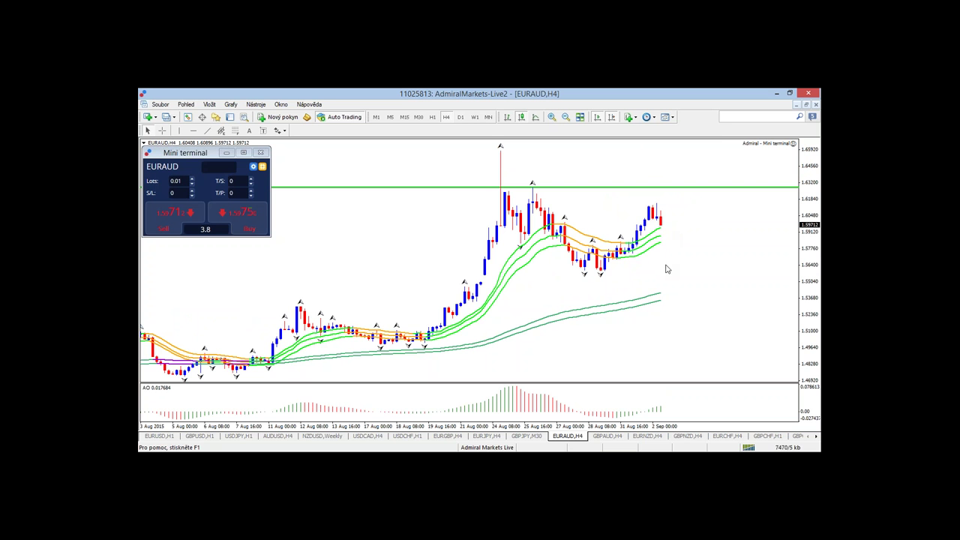
mouse_move(679, 236)
left_mouse_down()
mouse_move(676, 258)
mouse_move(653, 263)
left_mouse_up()
left_click_drag(635, 201, 521, 314)
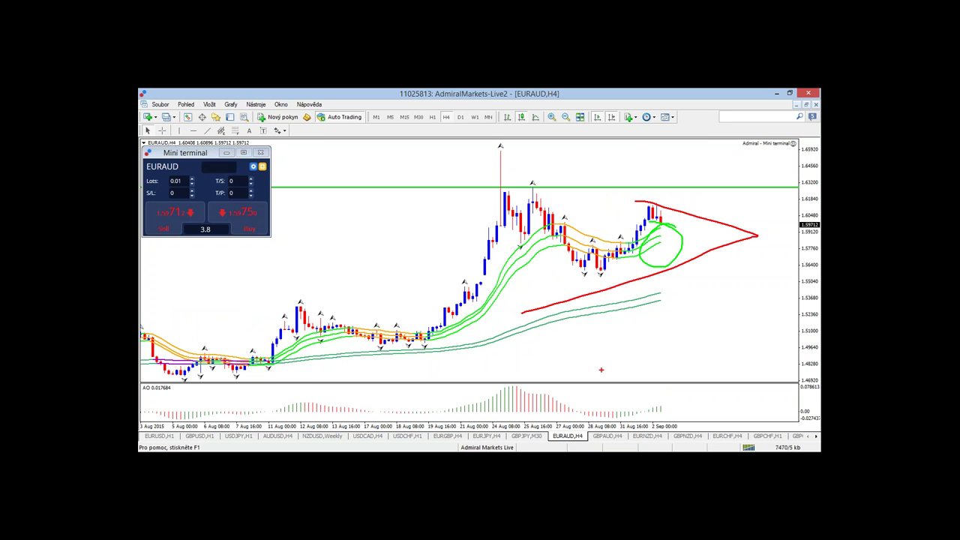
key("Escape")
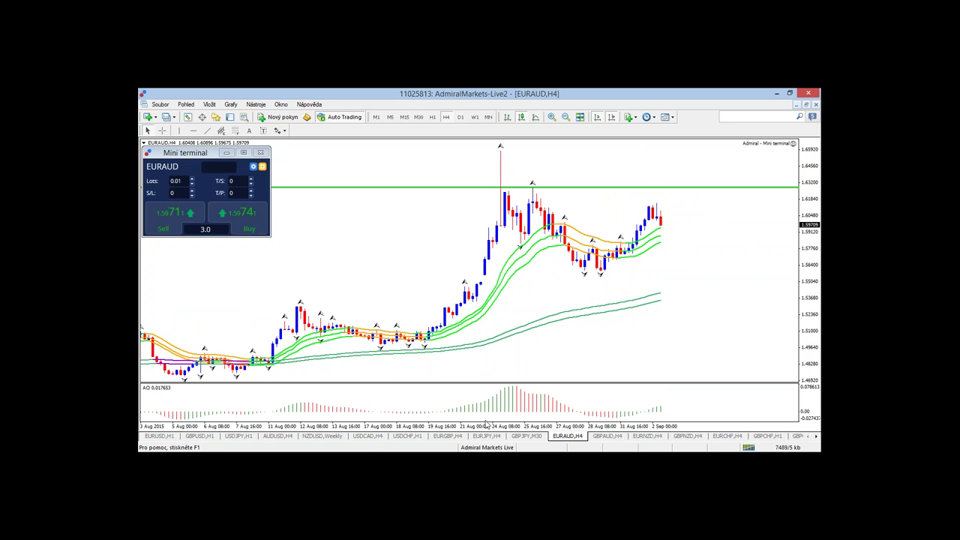
Open the USDCAD chart and compare its longer-term trend on the H4 and daily timeframes, ending on H4.
left_click(366, 436)
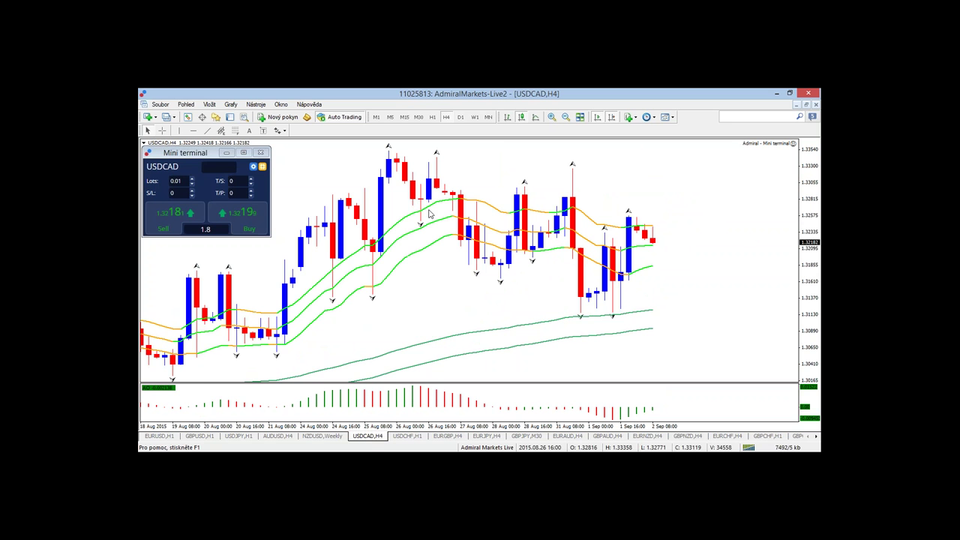
key("minus")
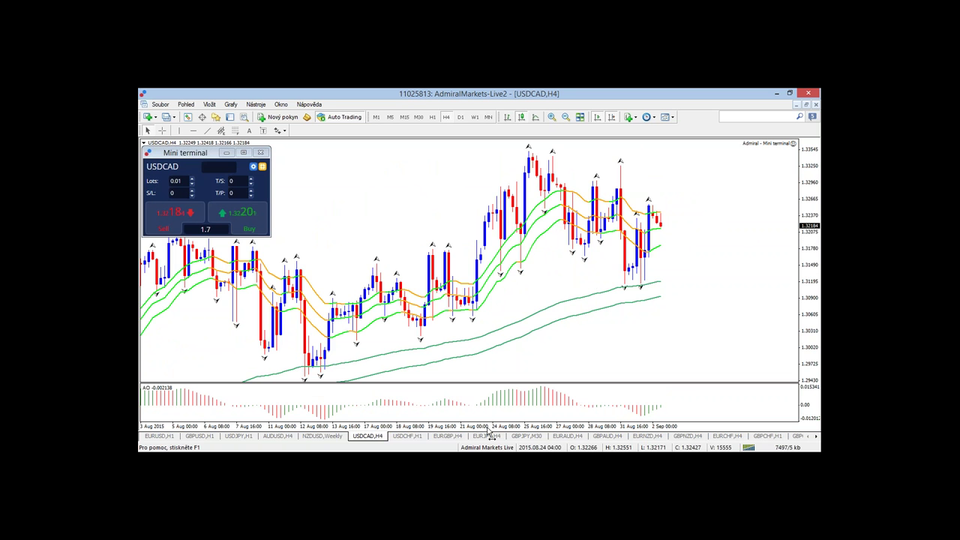
key("minus")
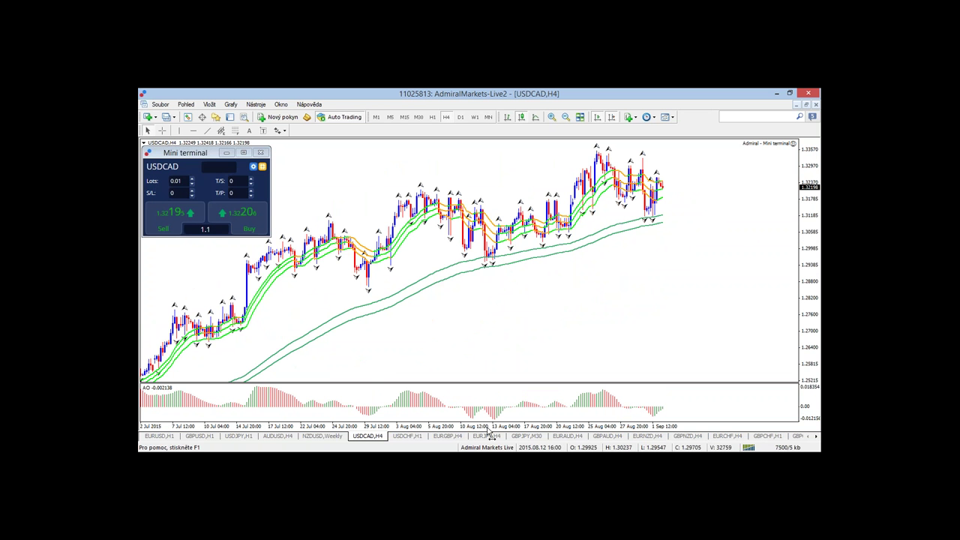
left_click(461, 117)
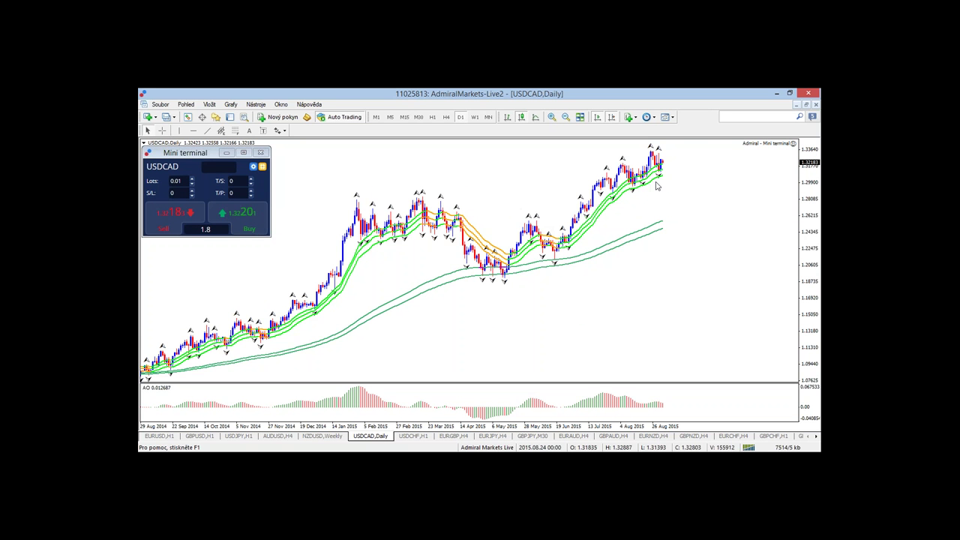
mouse_move(653, 184)
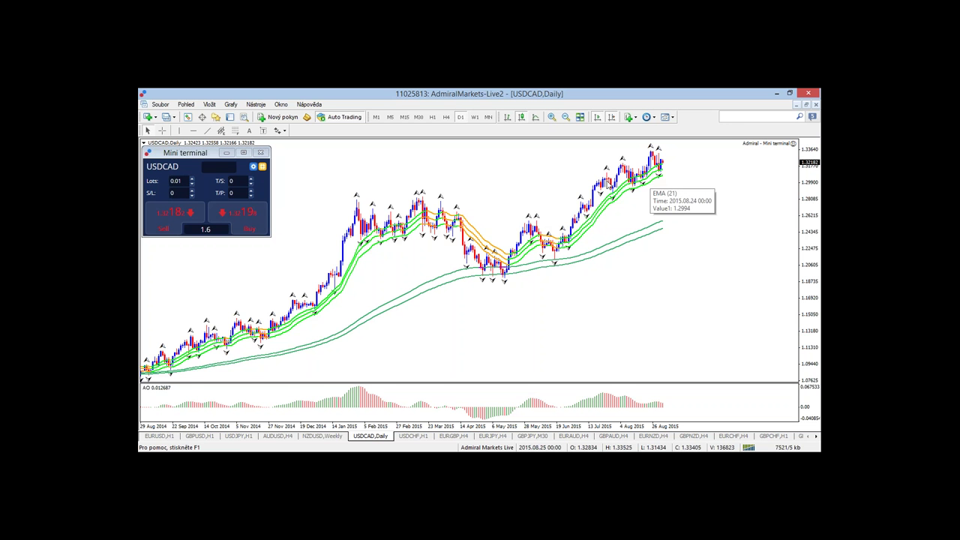
left_click(448, 117)
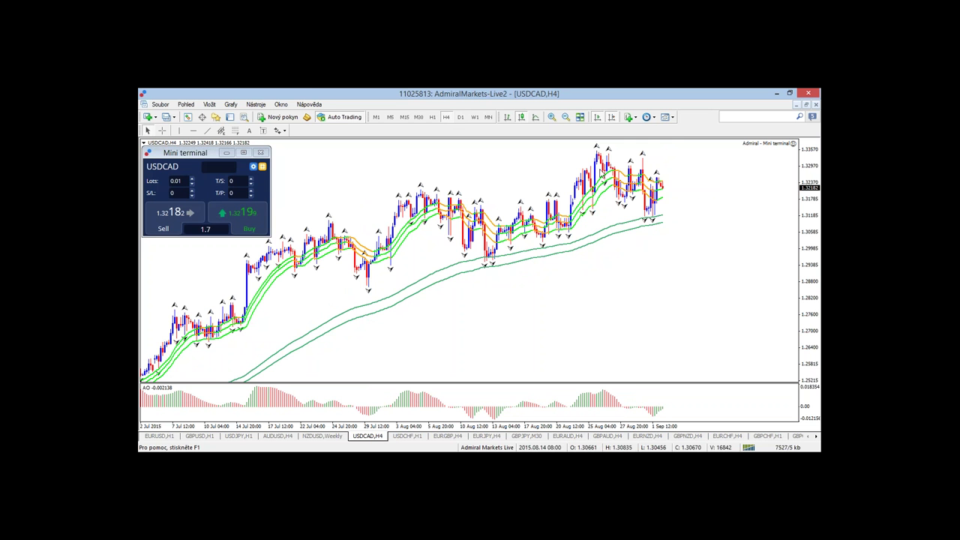
mouse_move(603, 173)
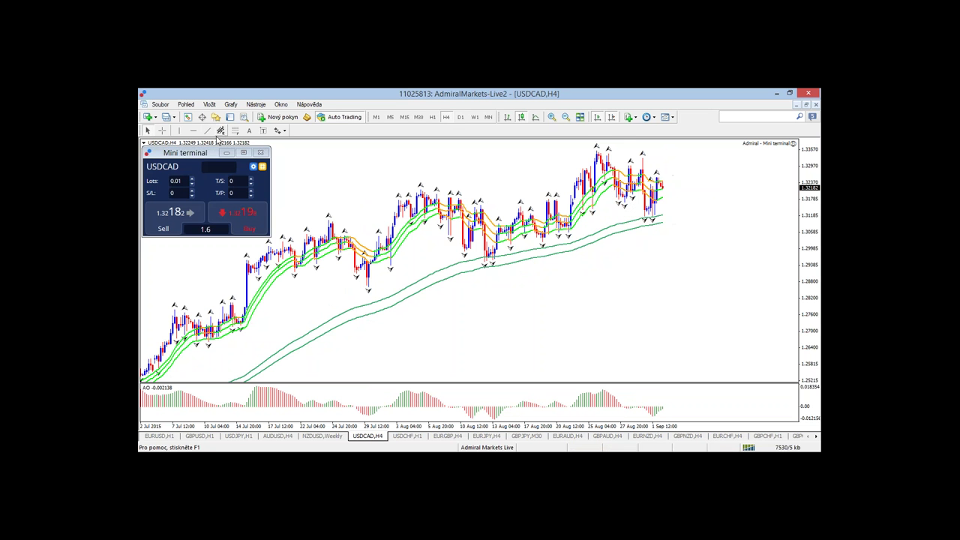
left_click(220, 130)
mouse_move(270, 242)
left_mouse_down()
mouse_move(647, 188)
mouse_move(668, 198)
mouse_move(664, 180)
mouse_move(583, 327)
mouse_move(580, 311)
left_mouse_up()
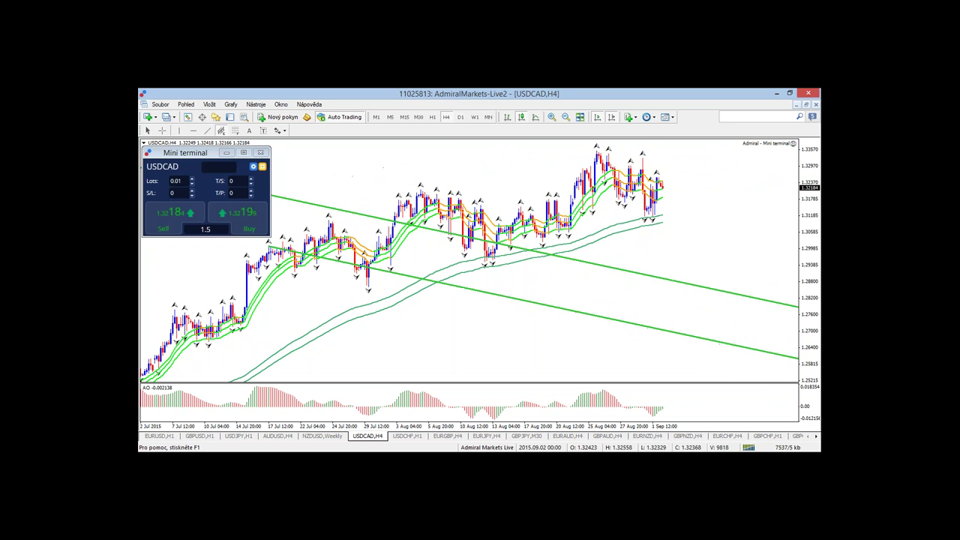
right_click(609, 324)
left_click(609, 347)
Draw a rising channel on the USDCAD H4 chart, with its lower line along the July–September lows and its upper line along the August highs.
left_click(220, 129)
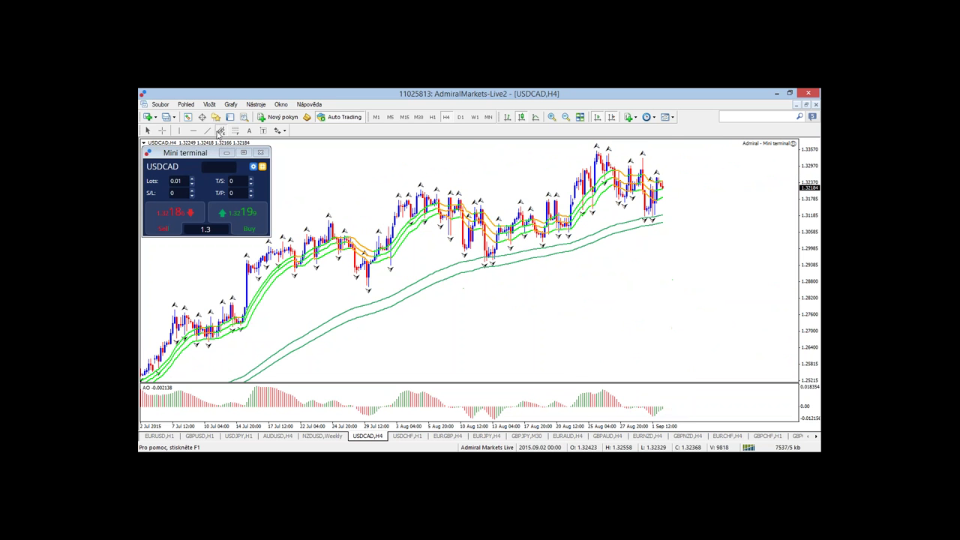
mouse_move(398, 279)
left_mouse_down()
mouse_move(588, 253)
mouse_move(290, 341)
mouse_move(215, 346)
left_mouse_up()
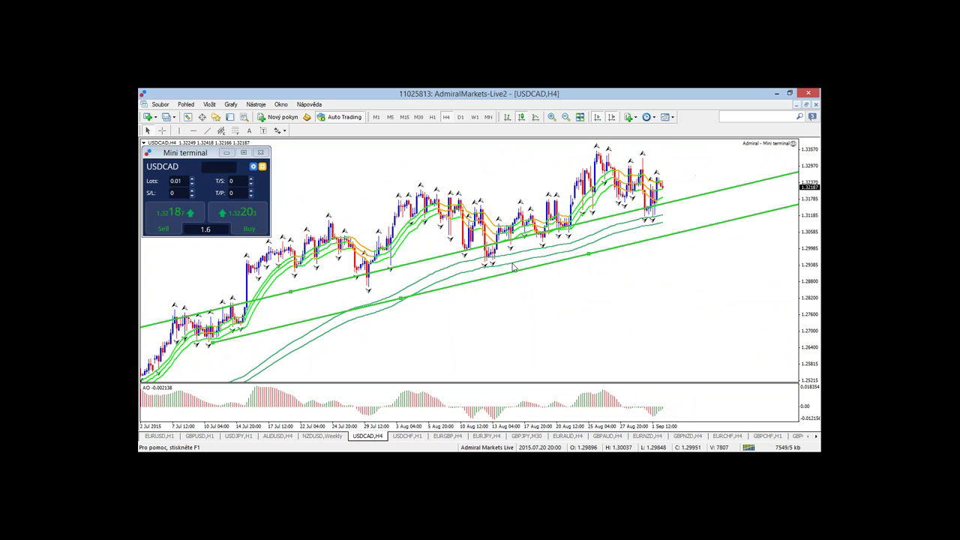
left_click_drag(612, 238, 351, 308)
left_click_drag(289, 294, 299, 236)
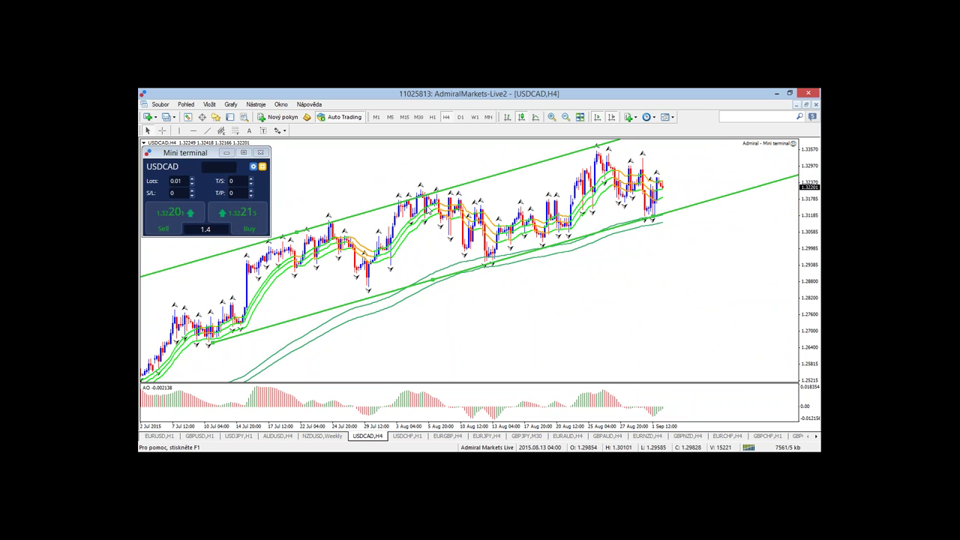
left_click_drag(317, 235, 316, 230)
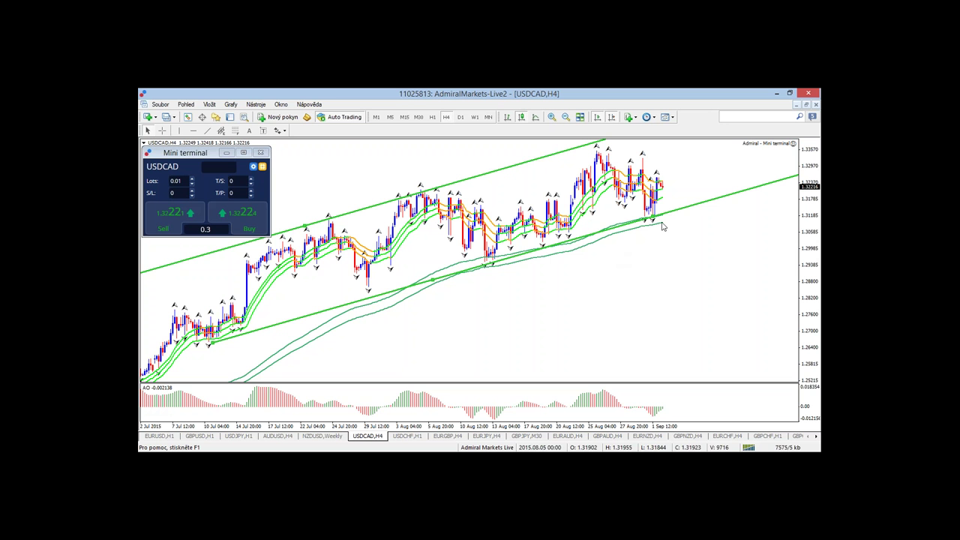
Check the channel on H1, return to H4 and draw a descending orange trendline across the highs from late August to 1 September.
left_click(432, 117)
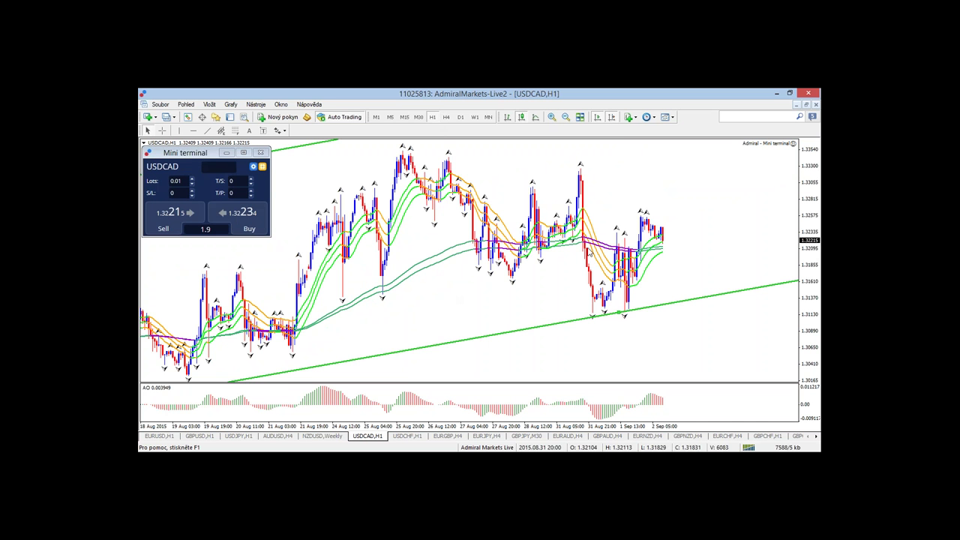
left_click(447, 117)
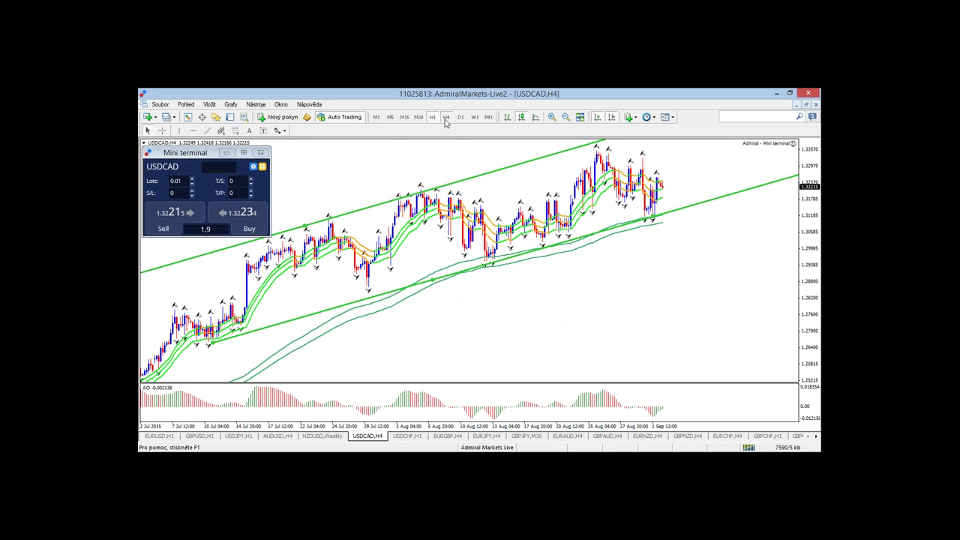
key("plus")
key("plus")
key("plus")
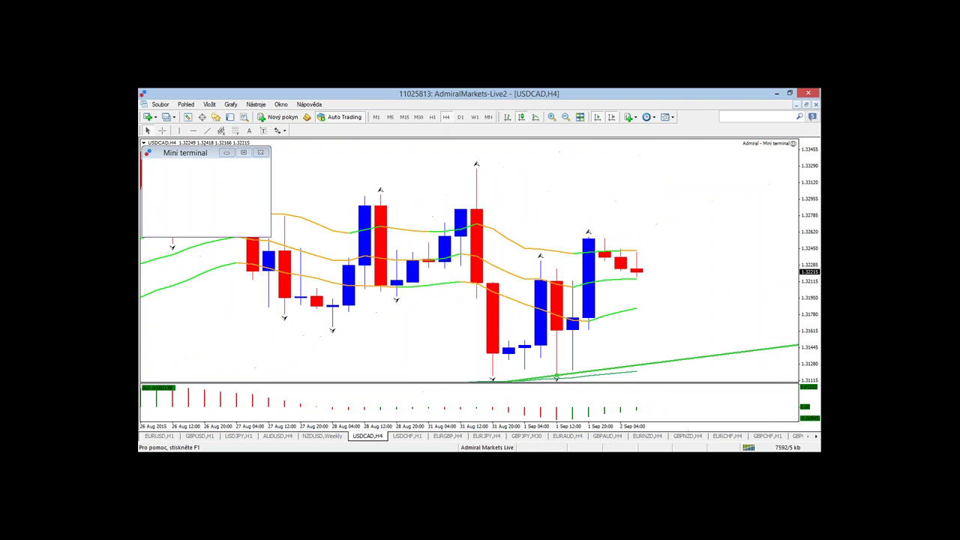
key("minus")
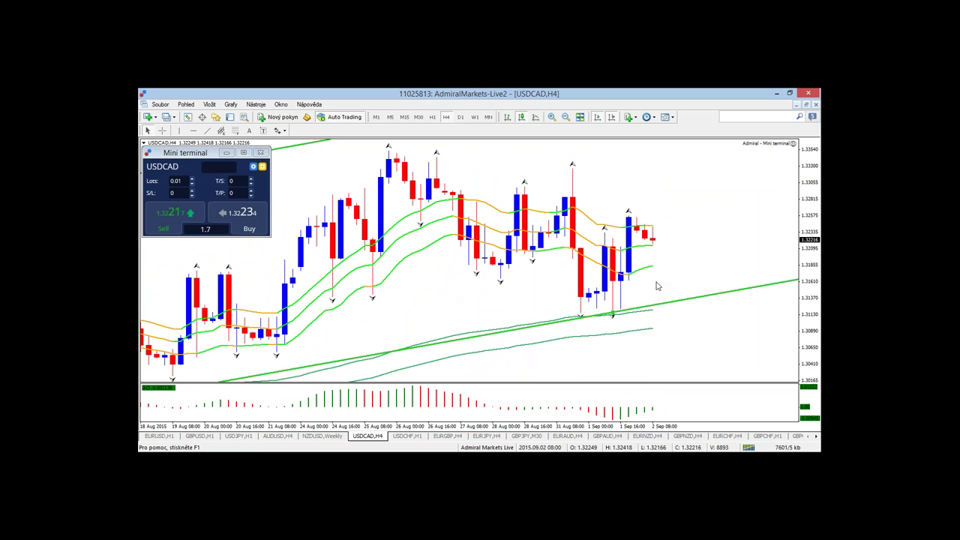
mouse_move(629, 219)
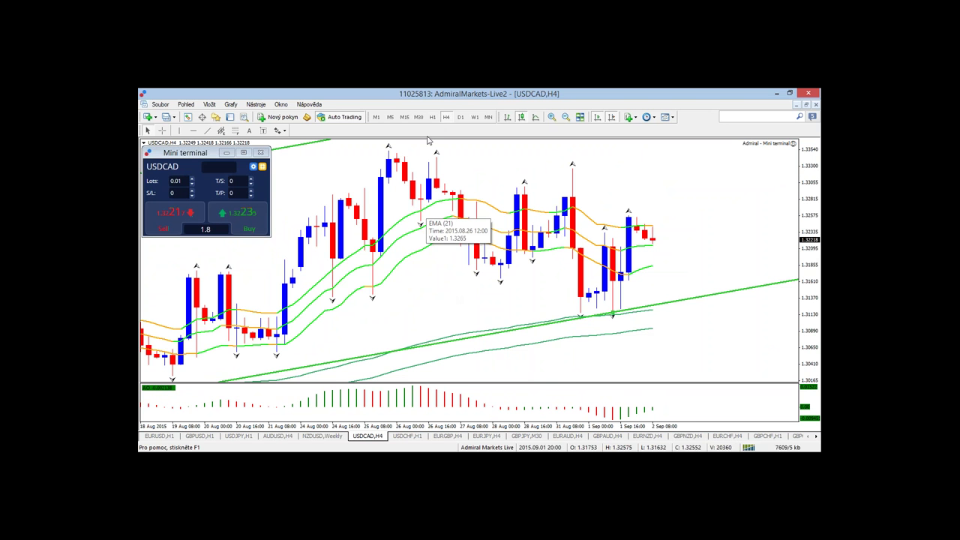
mouse_move(389, 148)
left_mouse_down()
mouse_move(664, 188)
mouse_move(728, 239)
left_mouse_up()
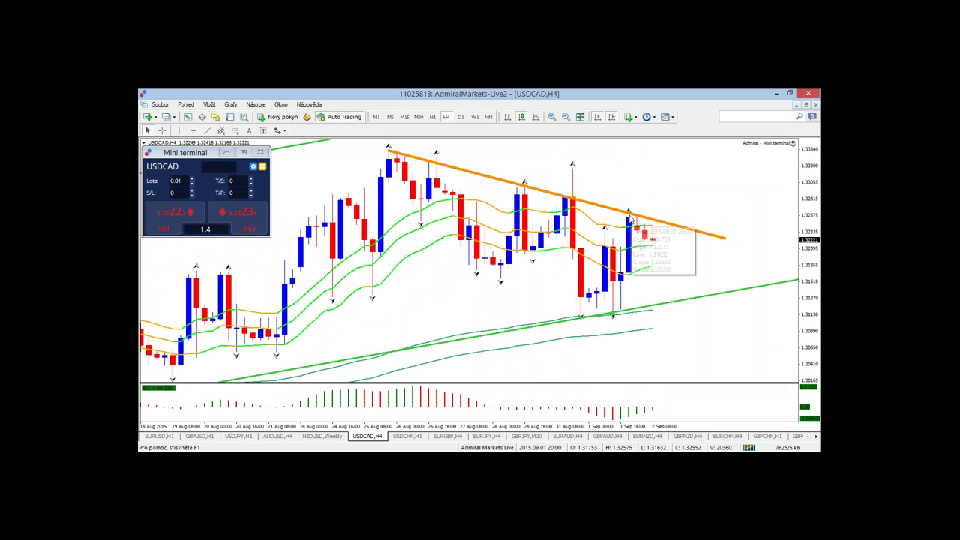
Change USDCAD to H1, sketch a numbered 1-2-3 breakout, pullback and rally above the orange trendline, and clear the sketch.
left_click(432, 117)
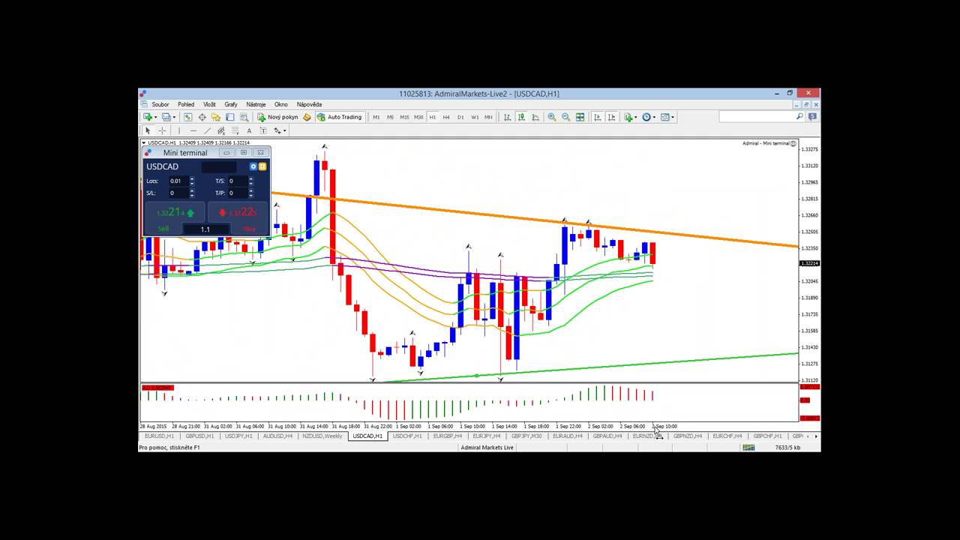
key("minus")
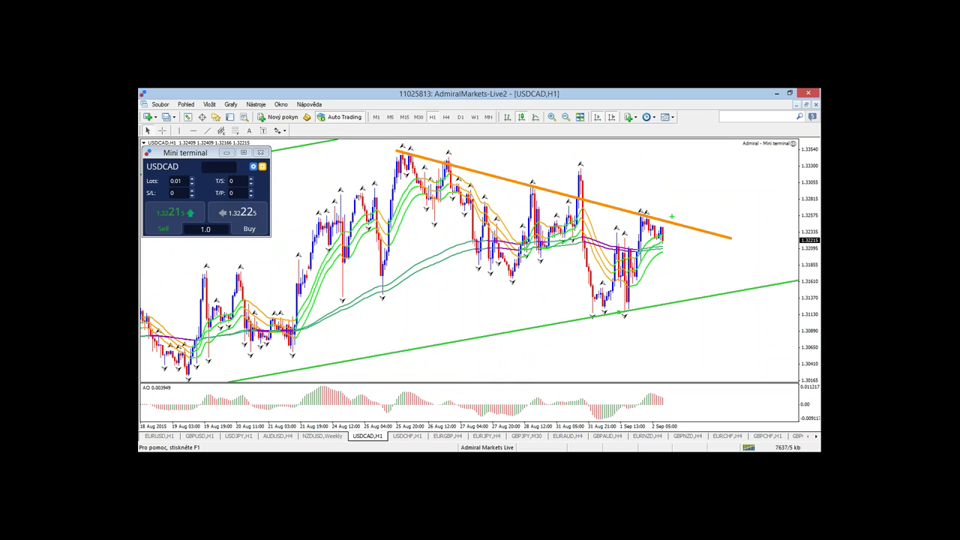
mouse_move(672, 234)
left_mouse_down()
mouse_move(652, 245)
mouse_move(669, 241)
mouse_move(687, 180)
mouse_move(712, 209)
left_mouse_up()
key("Escape")
mouse_move(723, 202)
left_mouse_down()
mouse_move(702, 203)
mouse_move(718, 205)
mouse_move(739, 166)
mouse_move(729, 174)
mouse_move(751, 180)
left_mouse_up()
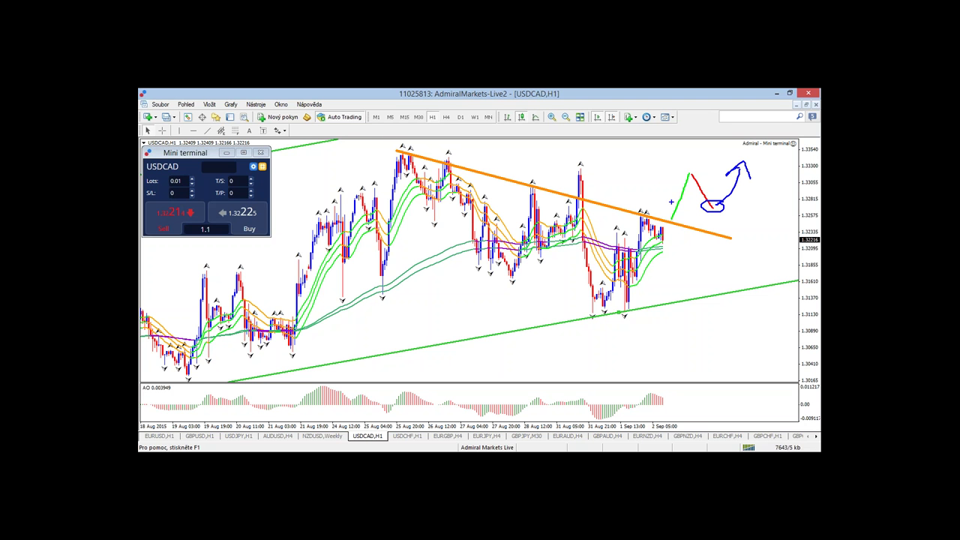
key("g")
left_click_drag(672, 156, 672, 182)
mouse_move(705, 235)
left_mouse_down()
mouse_move(701, 254)
mouse_move(729, 263)
left_mouse_up()
mouse_move(761, 159)
left_mouse_down()
mouse_move(768, 163)
mouse_move(749, 194)
left_mouse_up()
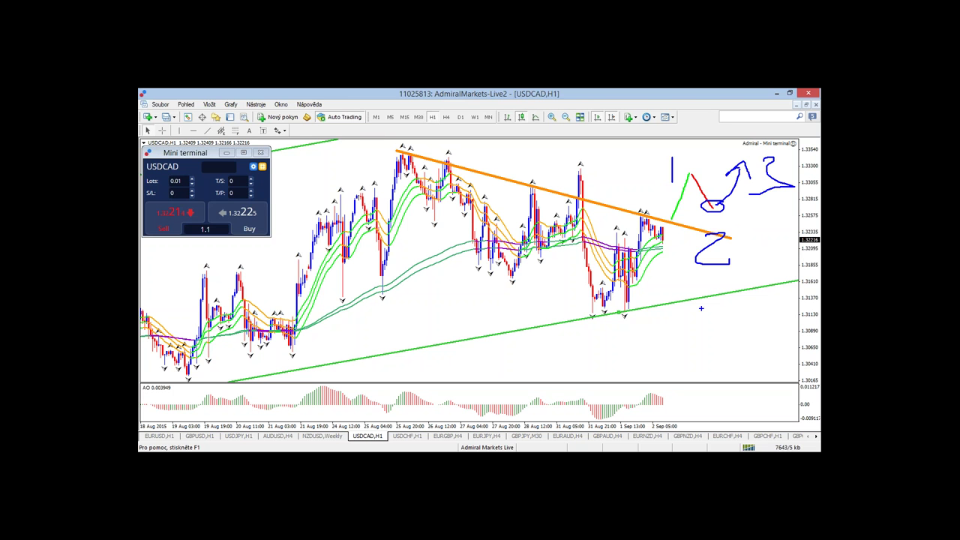
key("Escape")
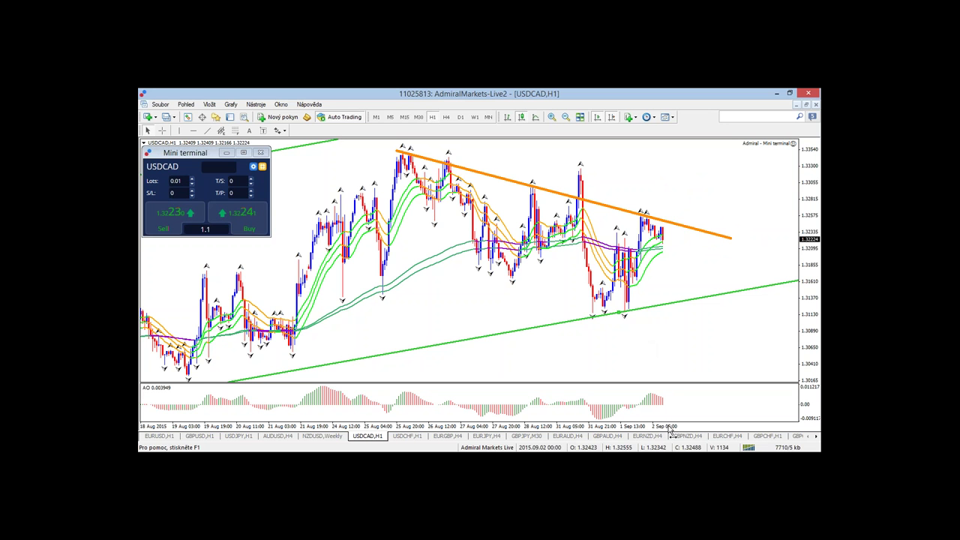
Mark a bearish rejection at the orange trendline with a red circle and downward arrow, clear the markings, and change USDCAD to daily.
key("plus")
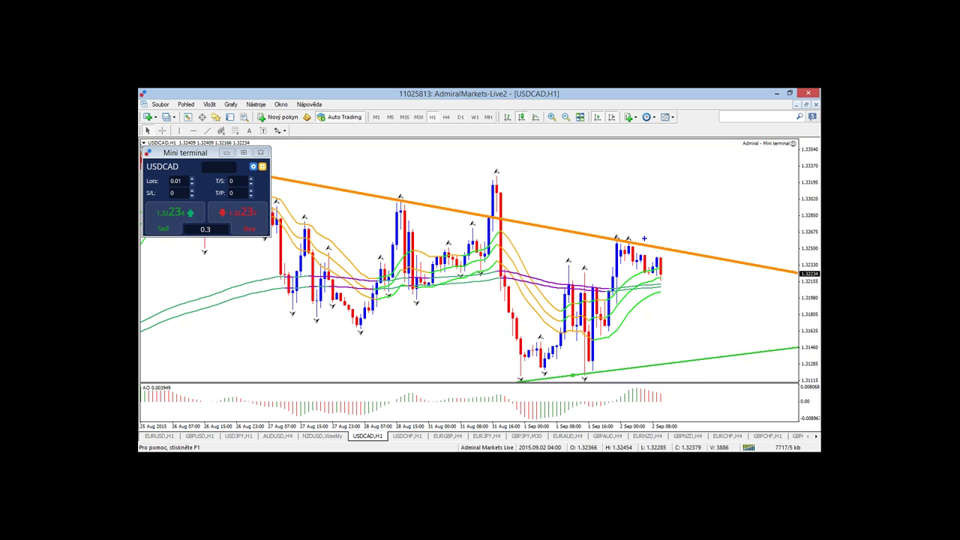
mouse_move(642, 239)
left_mouse_down()
mouse_move(630, 263)
mouse_move(643, 242)
mouse_move(673, 309)
mouse_move(684, 303)
mouse_move(663, 302)
left_mouse_up()
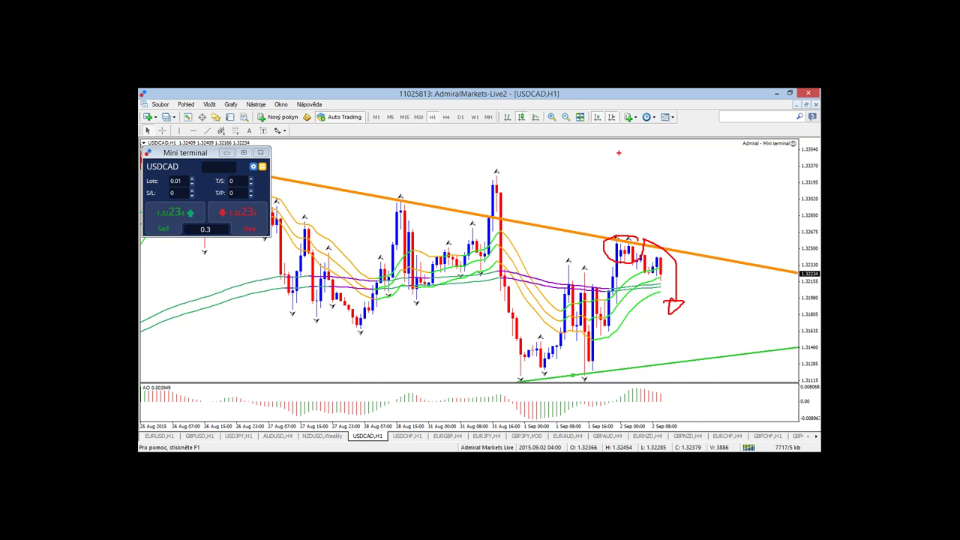
key("e")
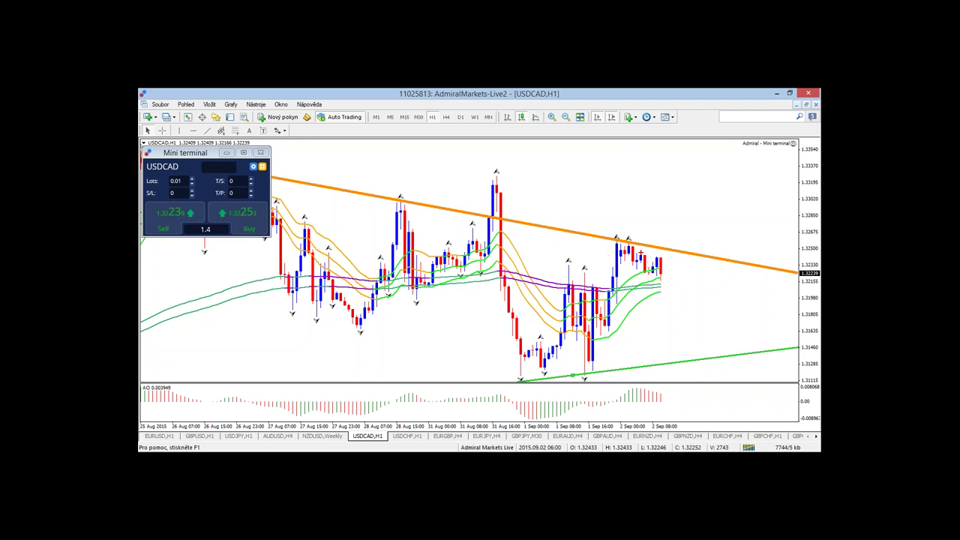
mouse_move(636, 243)
left_mouse_down()
mouse_move(657, 285)
mouse_move(666, 281)
left_mouse_up()
key("Escape")
left_click(459, 117)
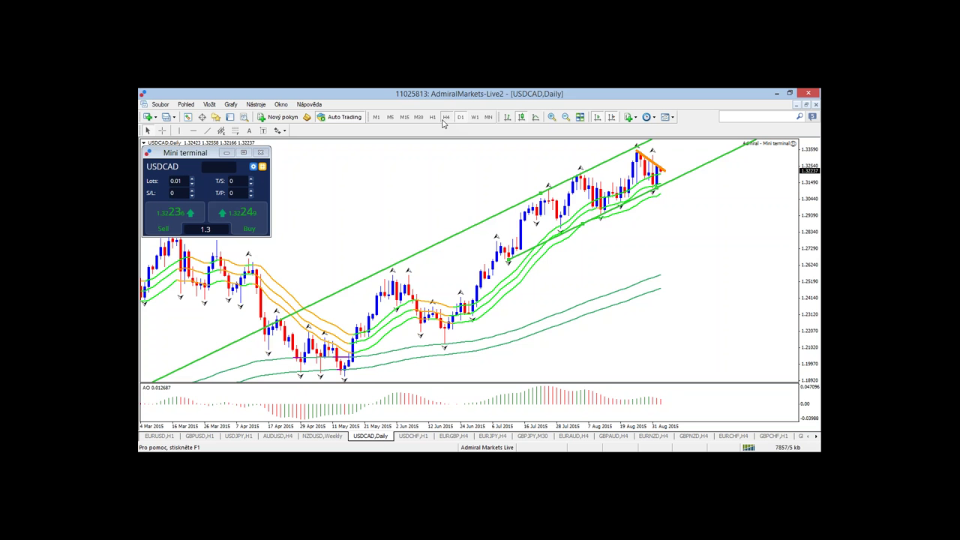
Change USDCAD to H4 and draw a rising orange trendline through the middle of the green channel, from early July to early September.
left_click(446, 118)
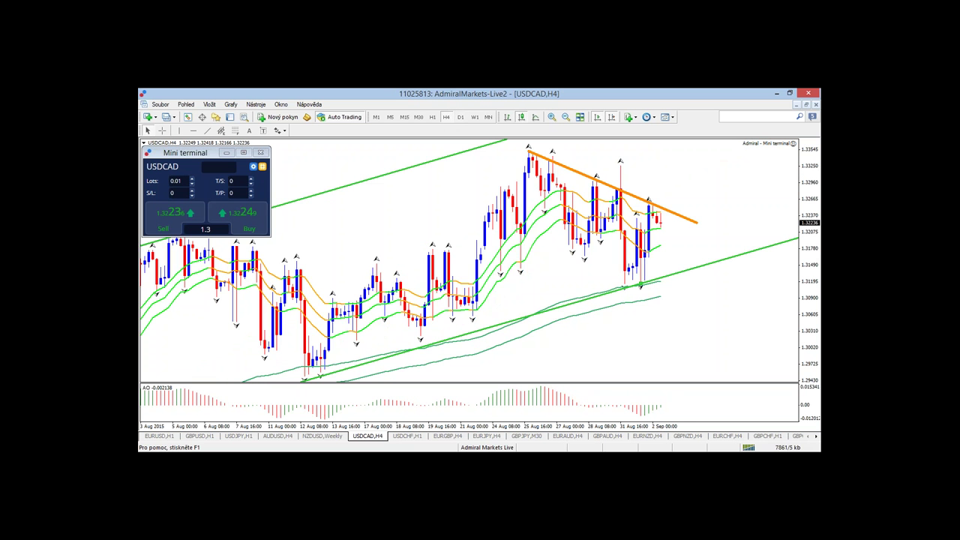
key("minus")
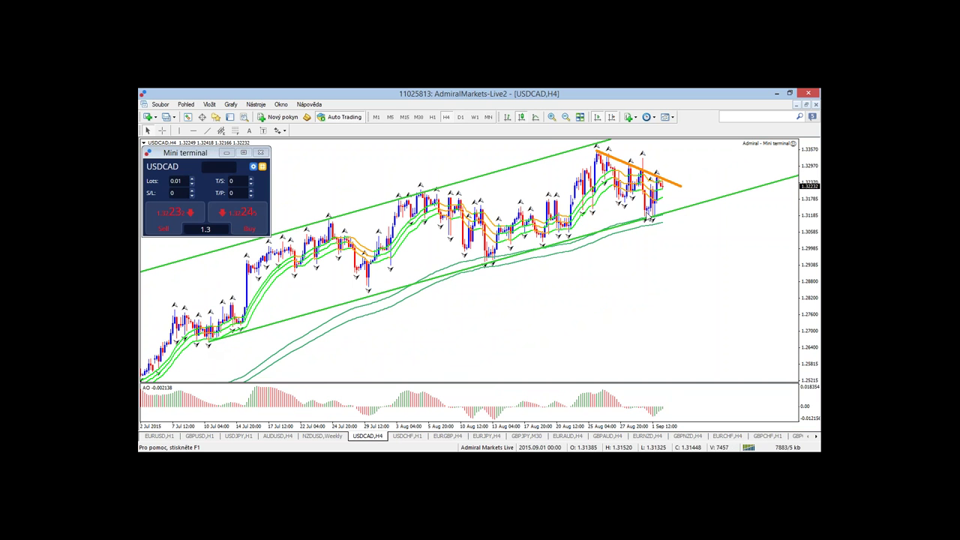
left_click(207, 130)
left_click_drag(192, 297, 694, 156)
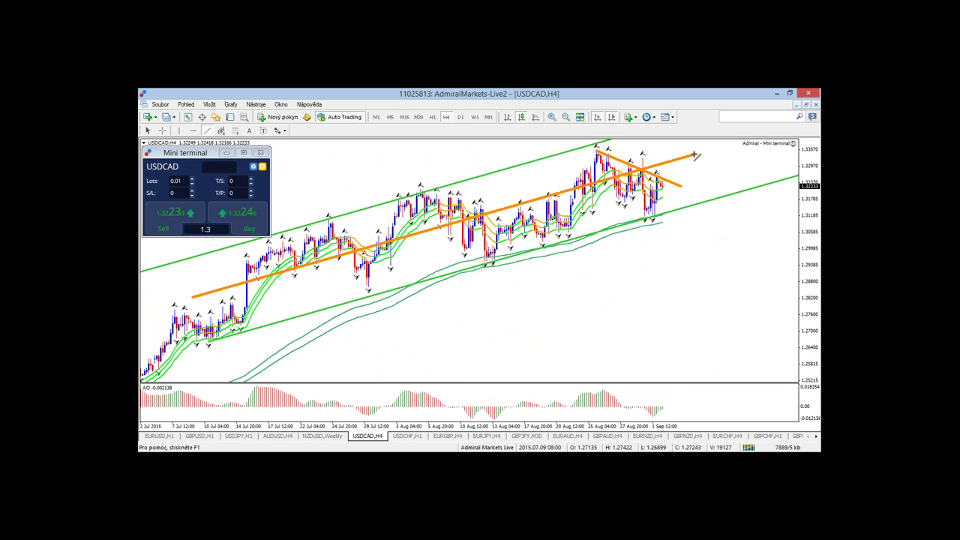
left_click_drag(433, 238, 434, 237)
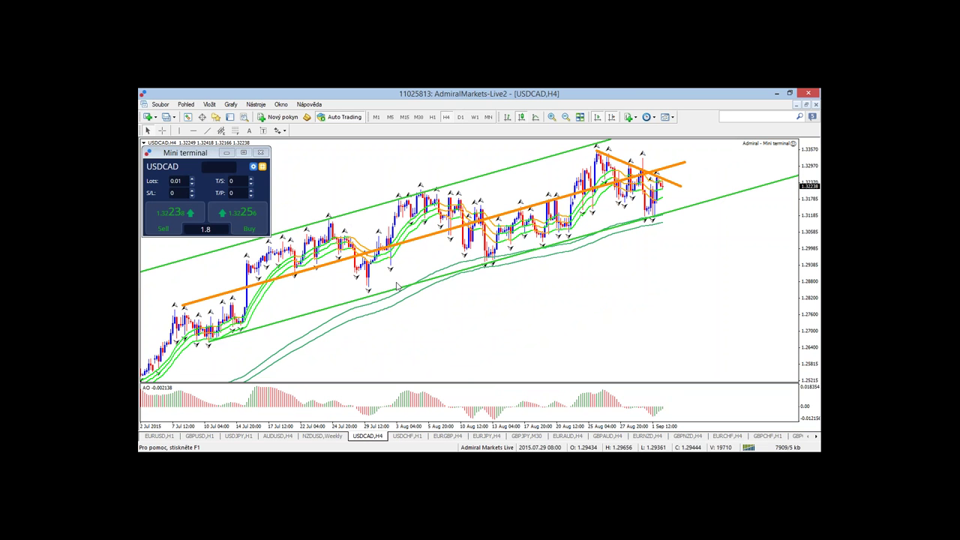
mouse_move(607, 243)
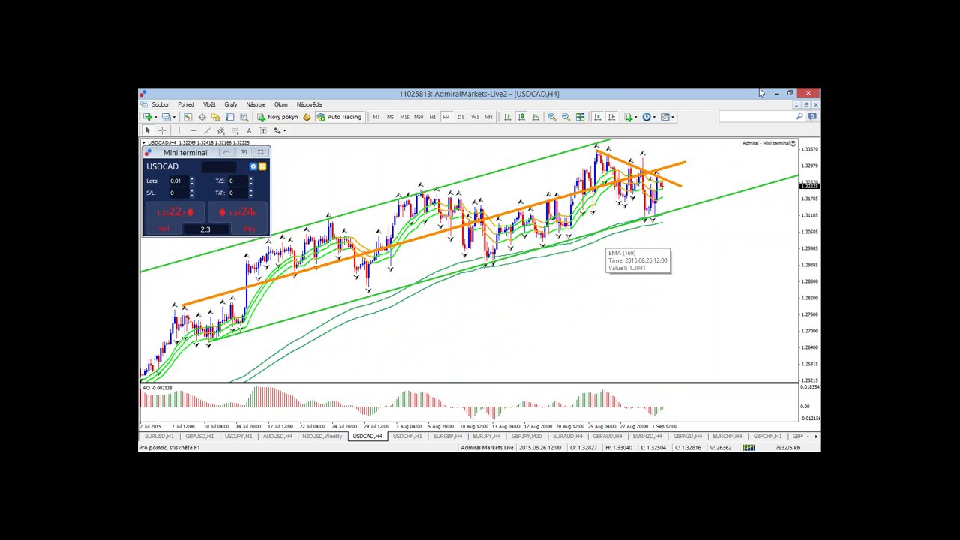
Draw two more rising orange lines parallel to the middle one, above and below it, with the lower line starting around 10 July.
left_click(219, 131)
left_click_drag(180, 283, 643, 154)
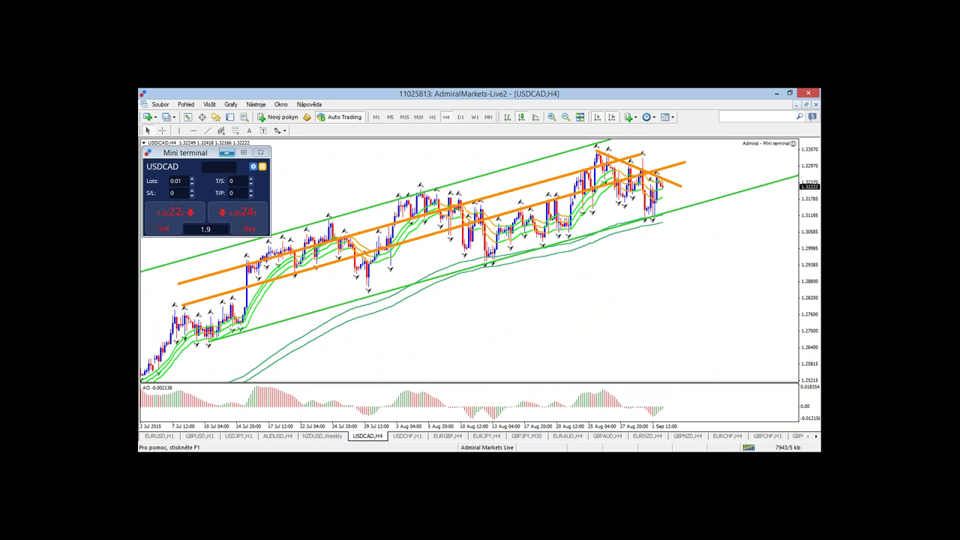
left_click(212, 131)
left_click_drag(222, 323, 703, 186)
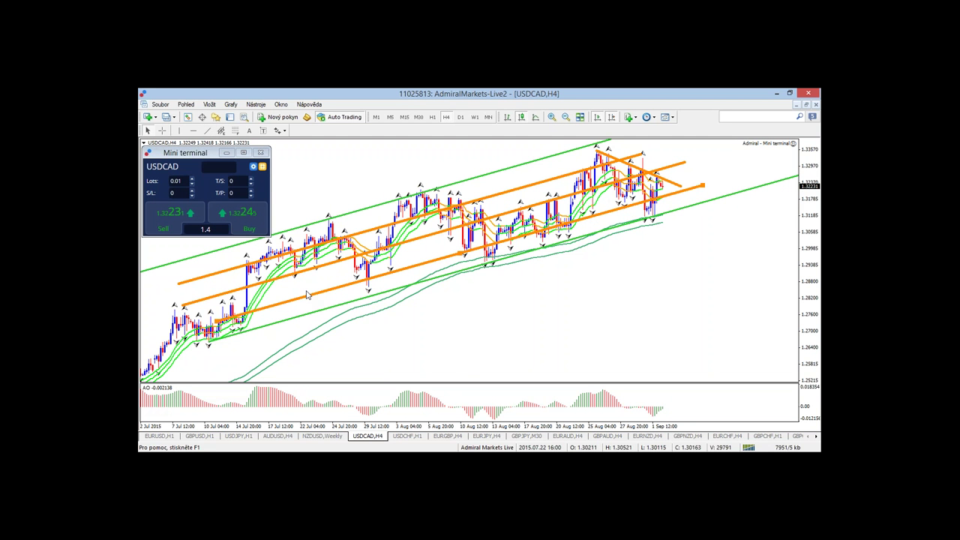
double_click(193, 324)
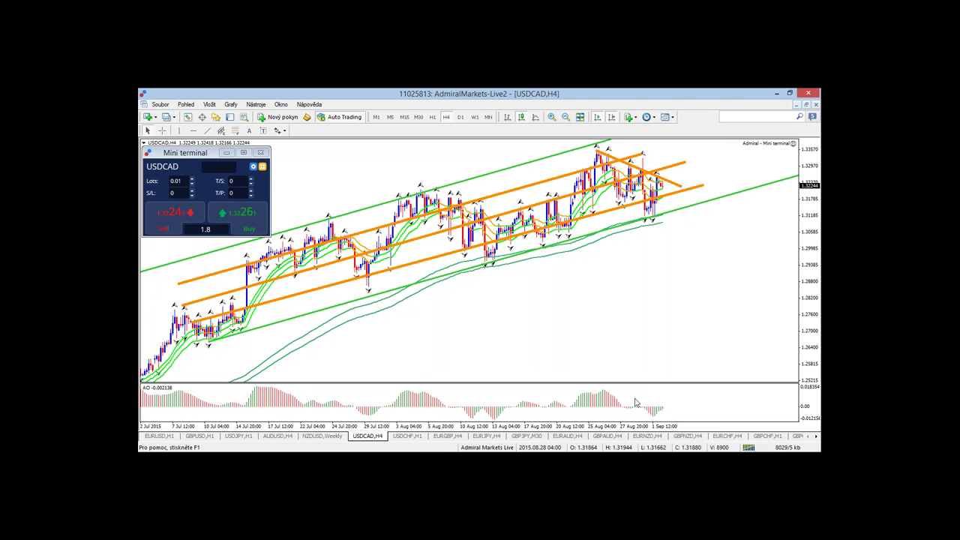
Switch to the GBPNZD chart, change it to daily and apply the 2traderfx template.
mouse_move(364, 450)
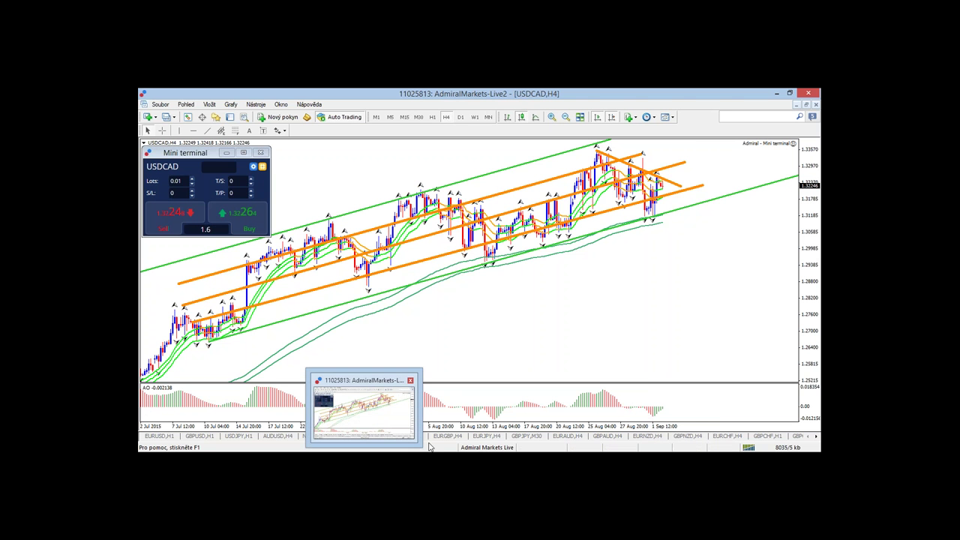
left_click(684, 438)
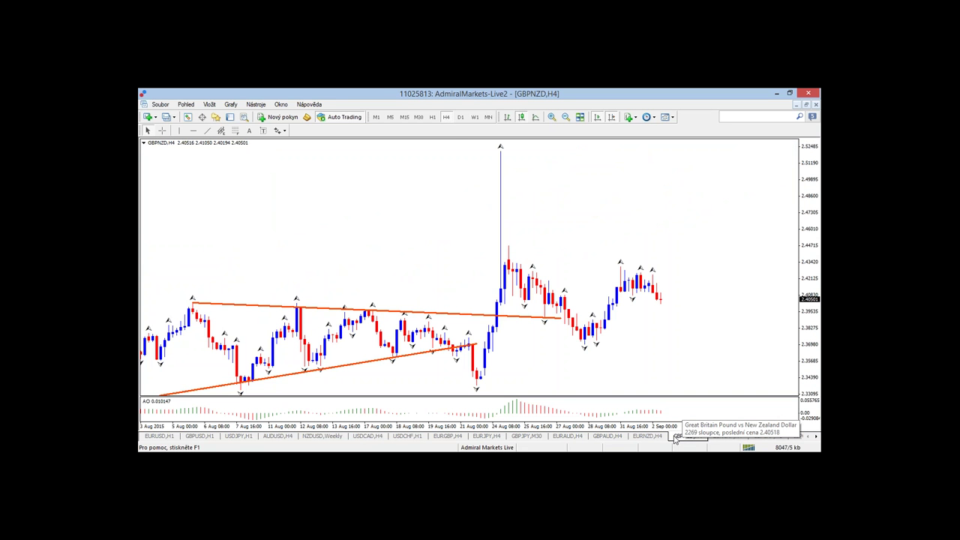
left_click(459, 117)
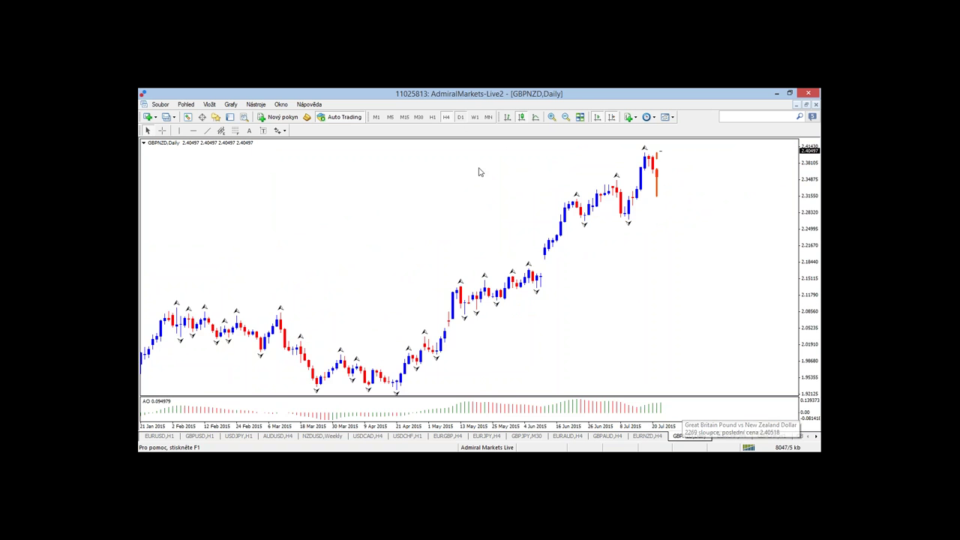
right_click(457, 188)
mouse_move(529, 287)
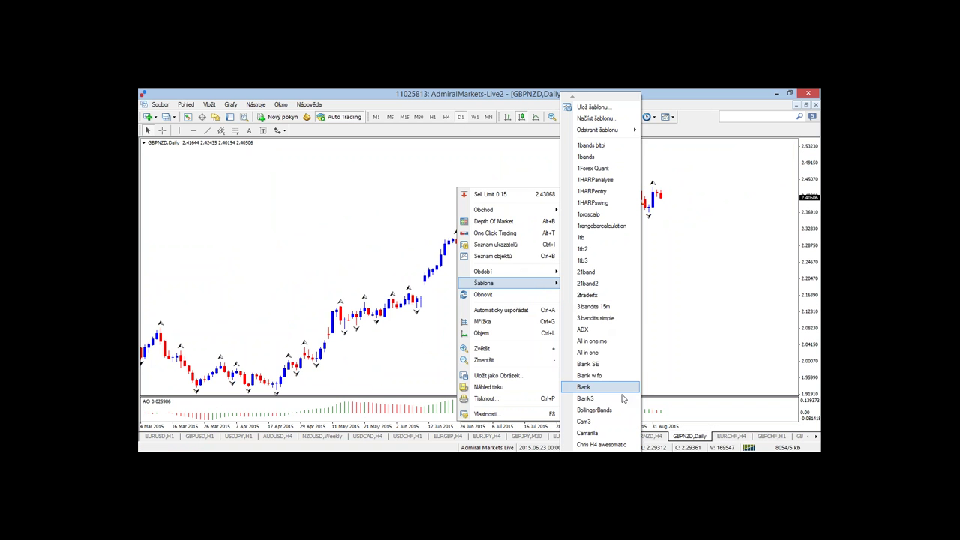
left_click(597, 294)
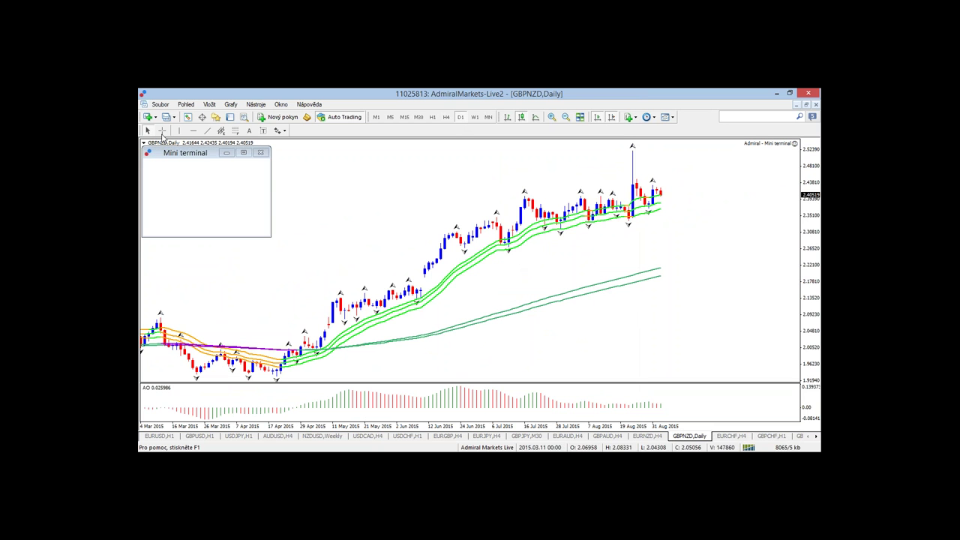
Examine GBPNZD with the crosshair, comparing the daily trend and moving averages with the H4 price swings since July.
left_click(161, 130)
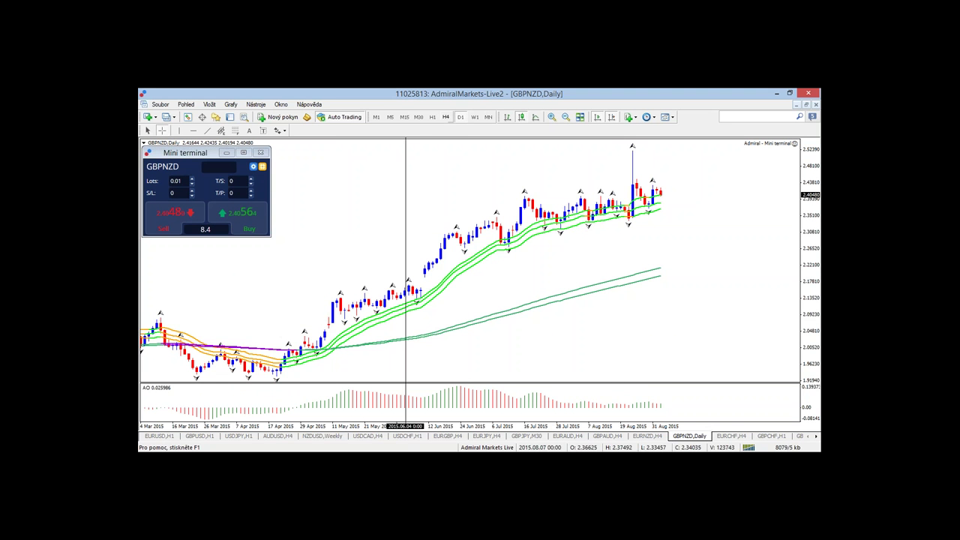
left_click(448, 119)
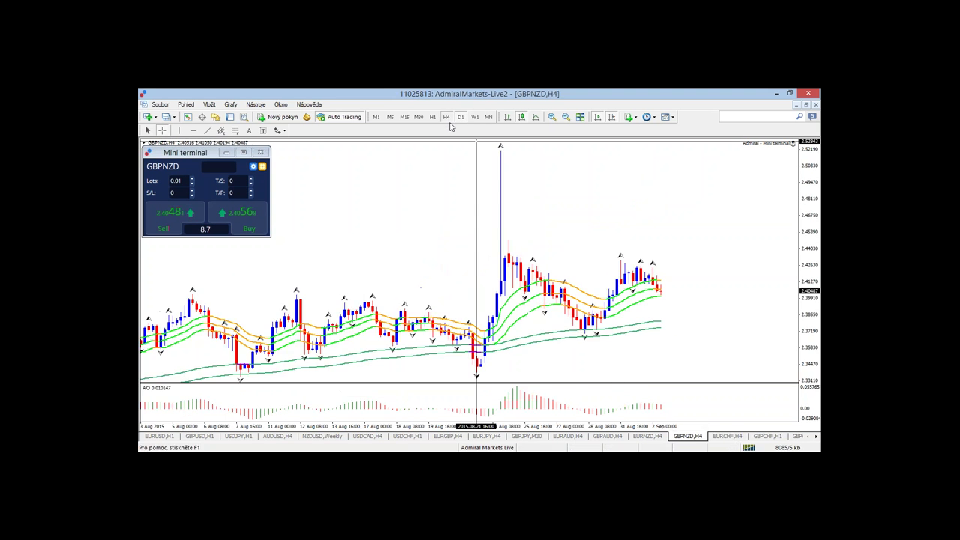
key("minus")
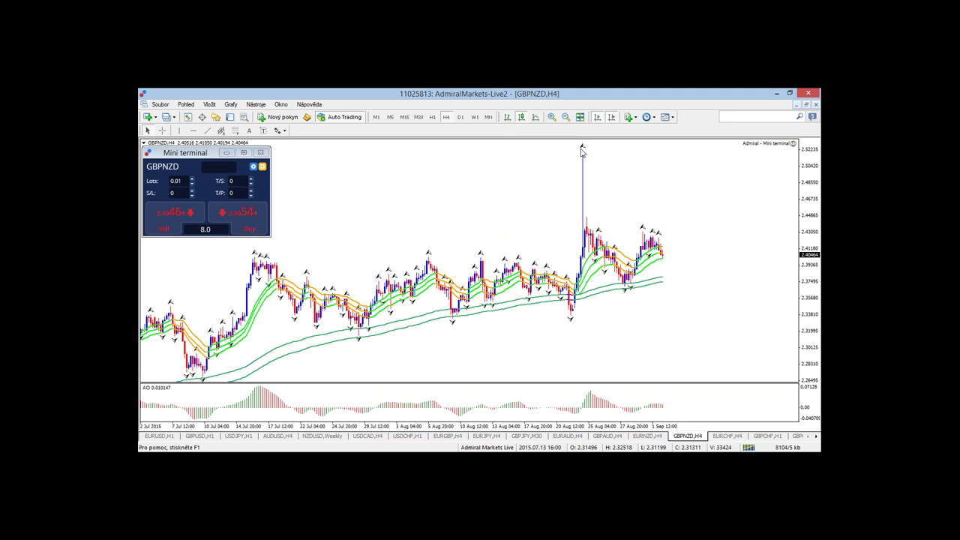
mouse_move(637, 287)
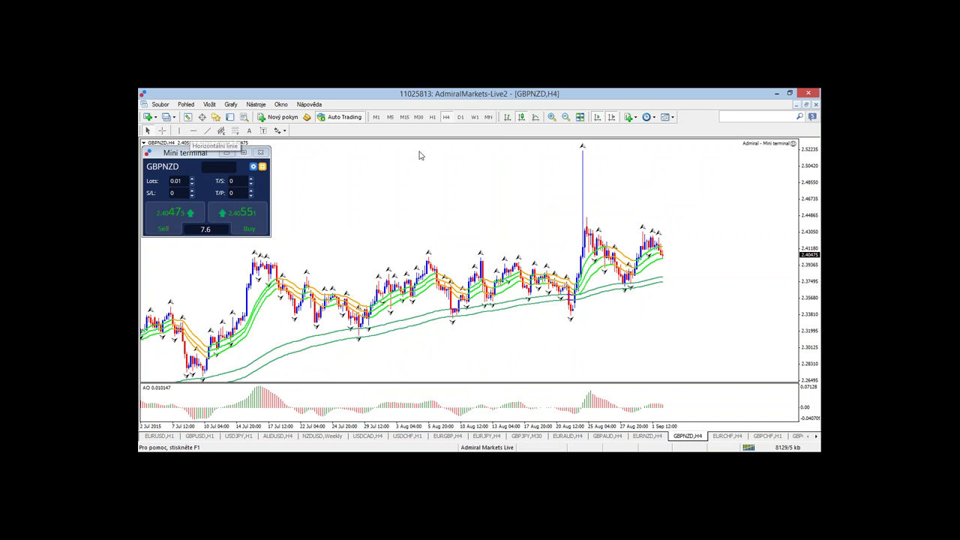
left_click(460, 117)
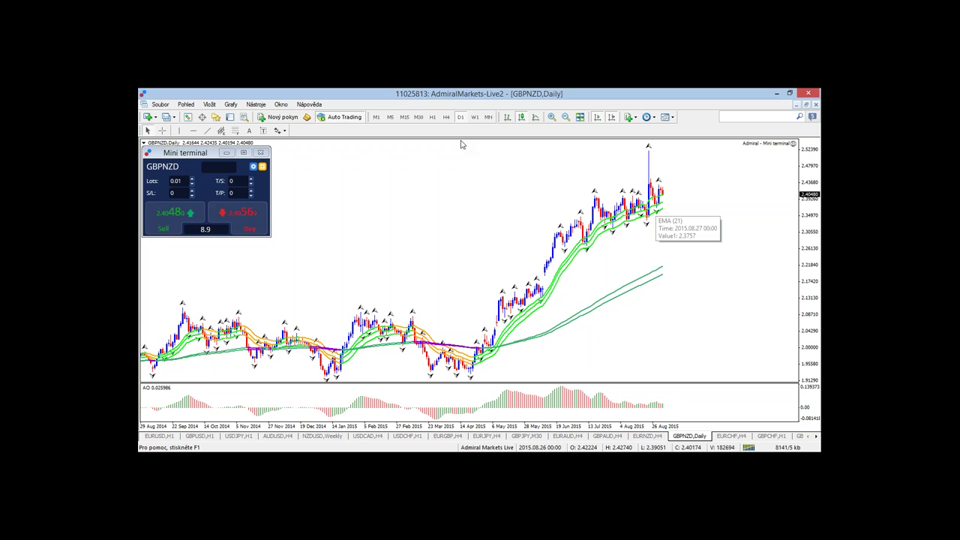
Change GBPNZD to H1 and draw a descending orange trendline from the 24 August high across the 31 August highs, past 2 September.
left_click(433, 117)
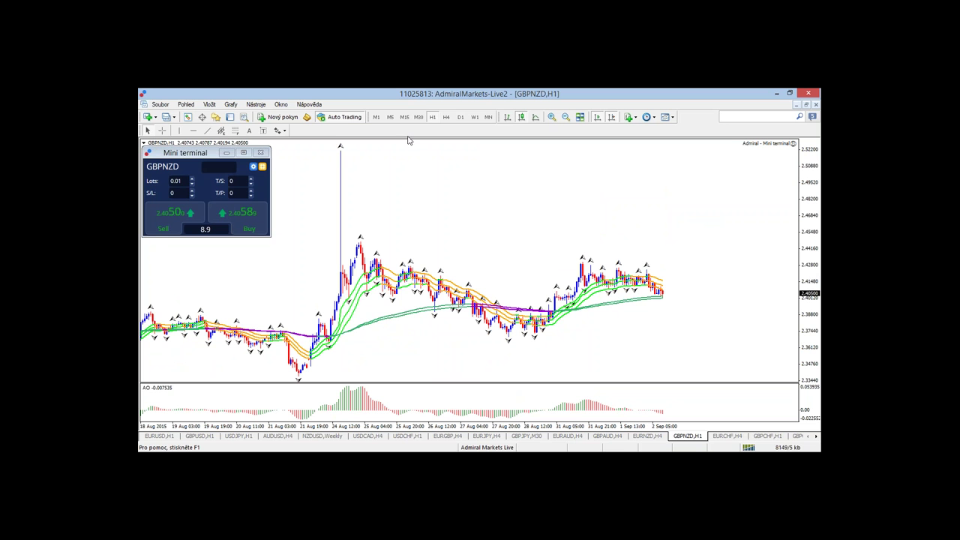
left_click(207, 131)
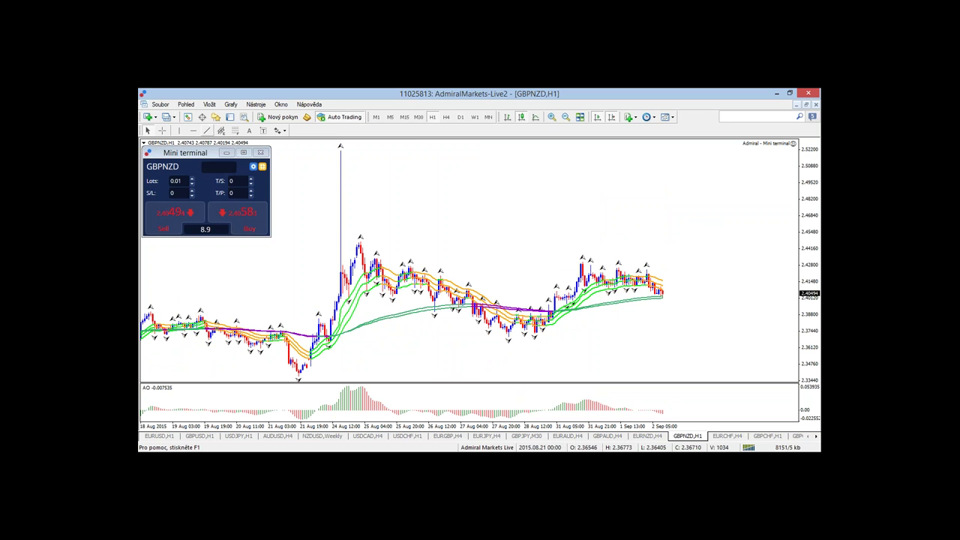
mouse_move(360, 244)
left_mouse_down()
mouse_move(520, 248)
mouse_move(714, 274)
left_mouse_up()
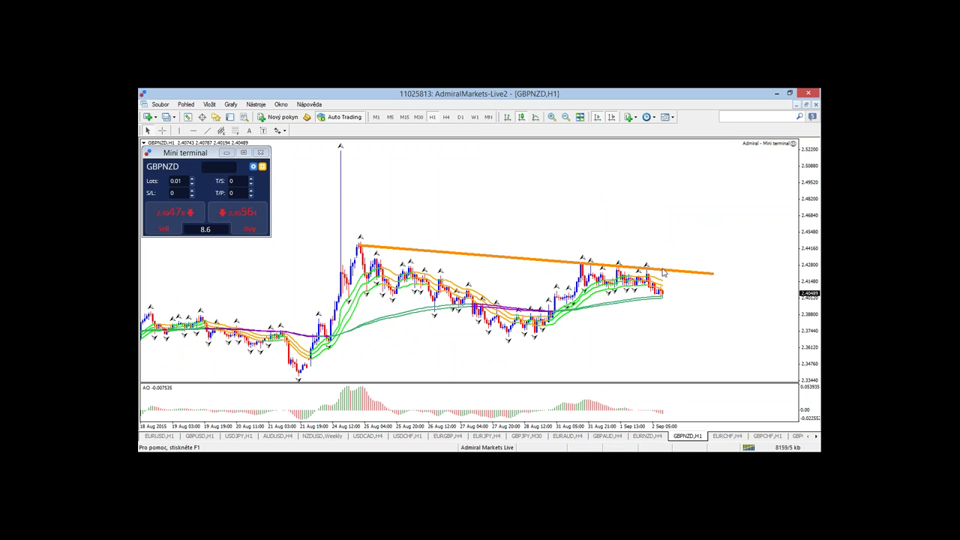
Sketch a green 1-2-3 and a larger blue 1-2-3 pattern around the orange trendline with a breakout stroke, and clear the sketch.
left_click_drag(587, 223, 588, 246)
left_click_drag(648, 322, 681, 351)
mouse_move(691, 193)
left_mouse_down()
mouse_move(716, 201)
mouse_move(681, 236)
left_mouse_up()
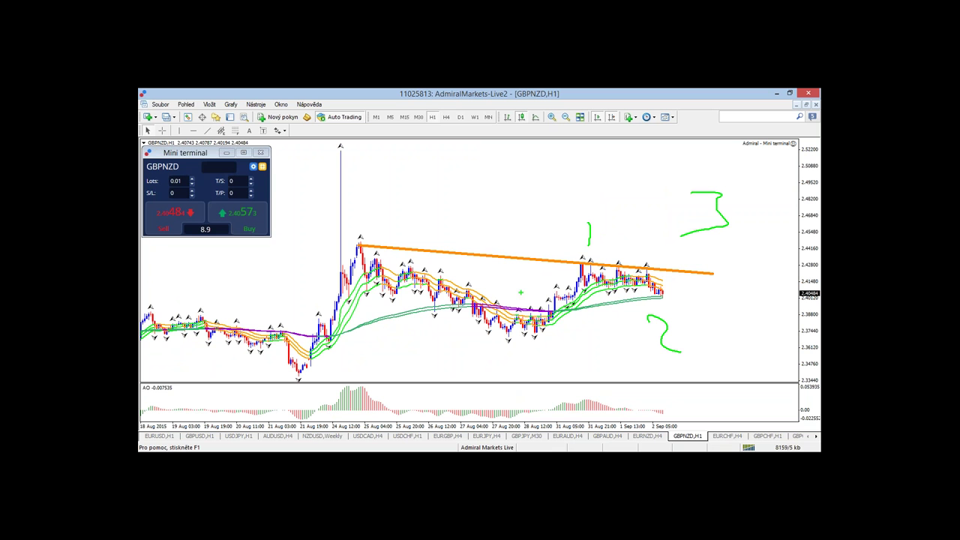
left_click_drag(374, 193, 368, 243)
mouse_move(501, 347)
left_mouse_down()
mouse_move(537, 352)
mouse_move(526, 381)
left_mouse_up()
left_click_drag(735, 153, 753, 197)
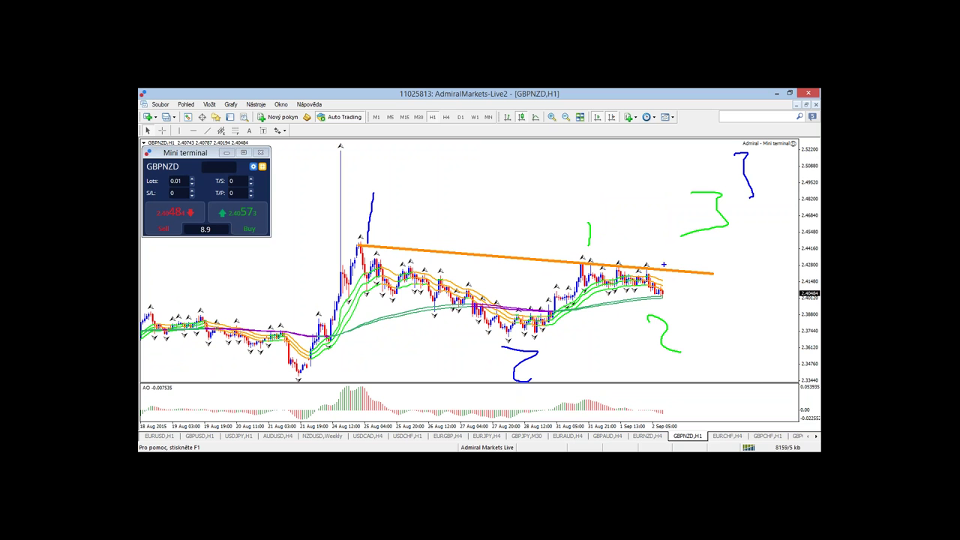
mouse_move(658, 260)
left_mouse_down()
mouse_move(678, 213)
mouse_move(651, 223)
mouse_move(678, 229)
left_mouse_up()
key("Escape")
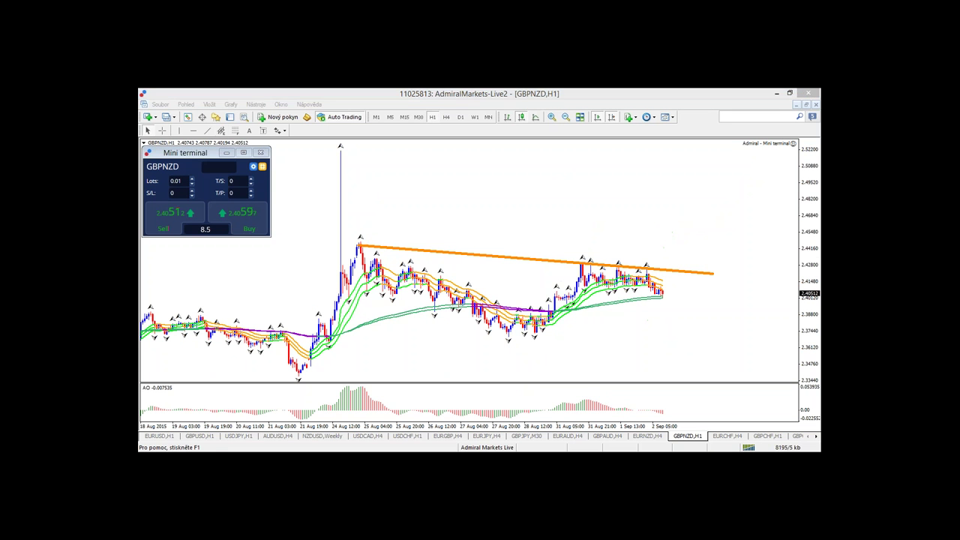
Draw a Fibonacci retracement from the 28 August low to the 31 August high, delete it on H4, and return GBPNZD to H1.
left_click_drag(534, 331, 582, 262)
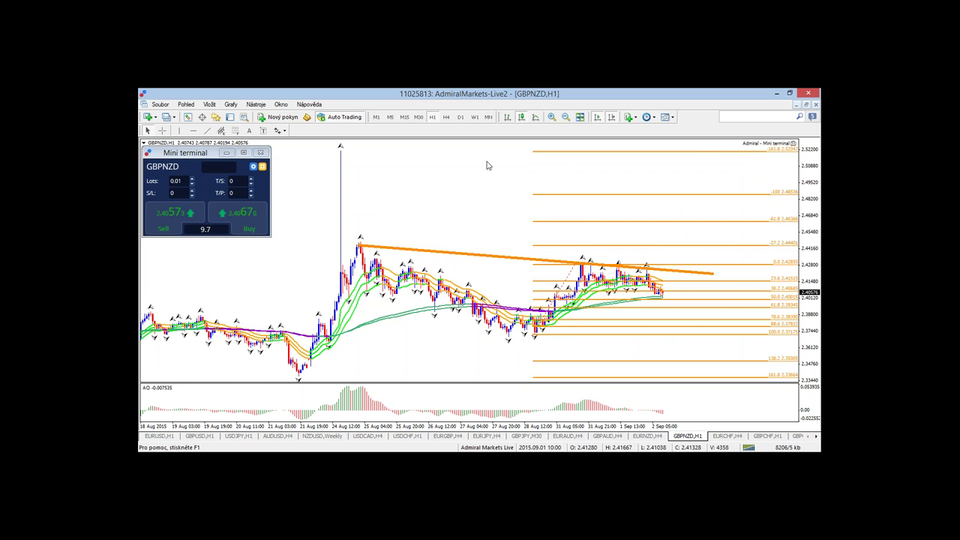
left_click(446, 117)
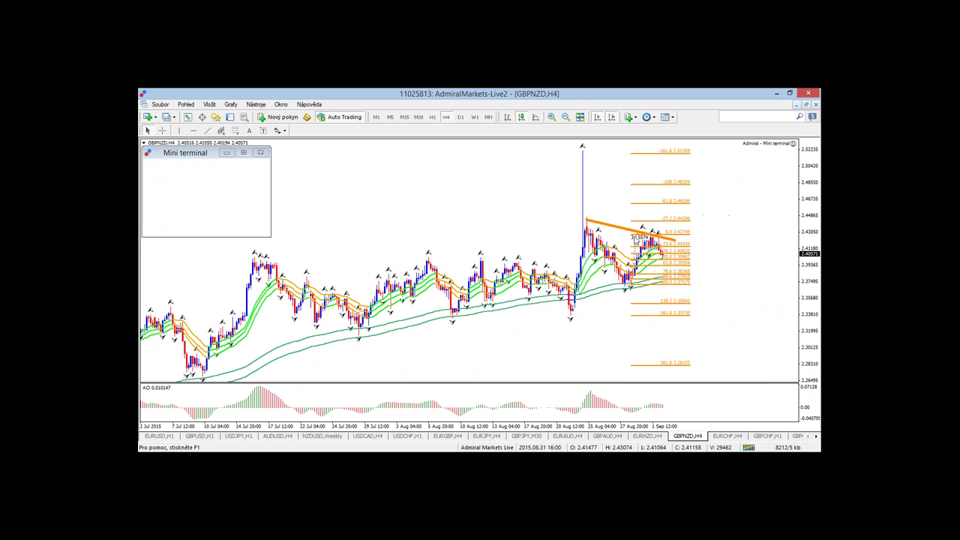
right_click(647, 213)
left_click(673, 242)
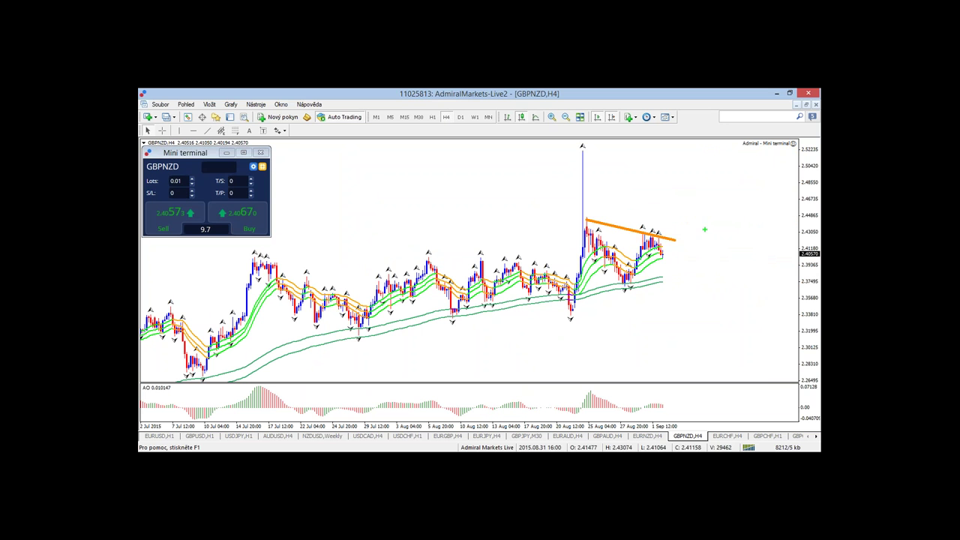
mouse_move(705, 229)
left_mouse_down()
mouse_move(150, 322)
mouse_move(705, 240)
left_mouse_up()
left_click(432, 117)
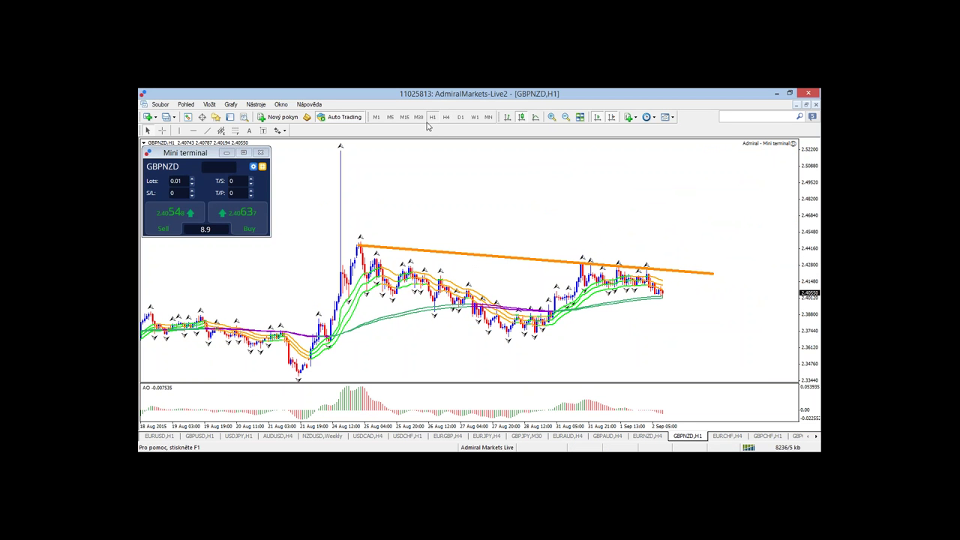
Run the 1Nenad script near the late-August low on GBPNZD H1 with direction BUY and multiplier 10, and hide the Navigator.
left_click(216, 118)
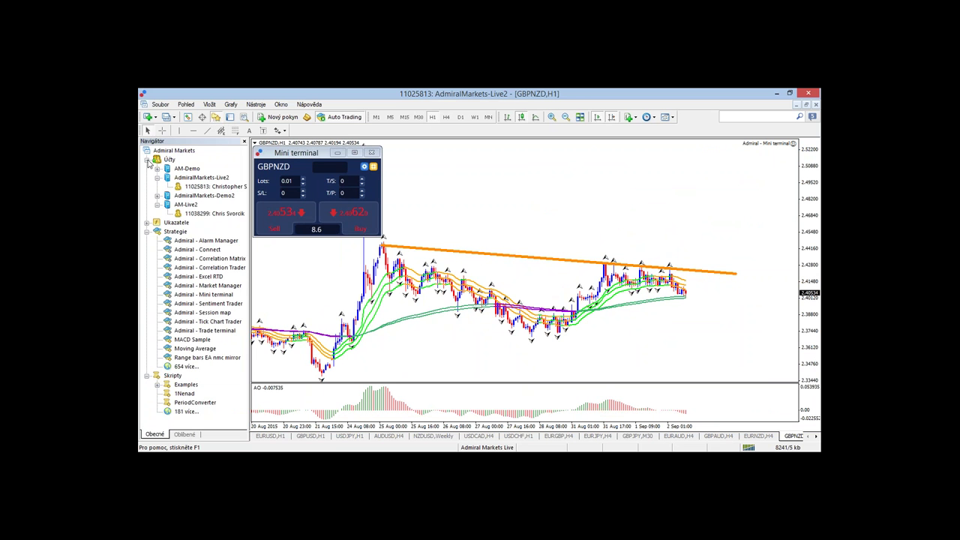
left_click(147, 160)
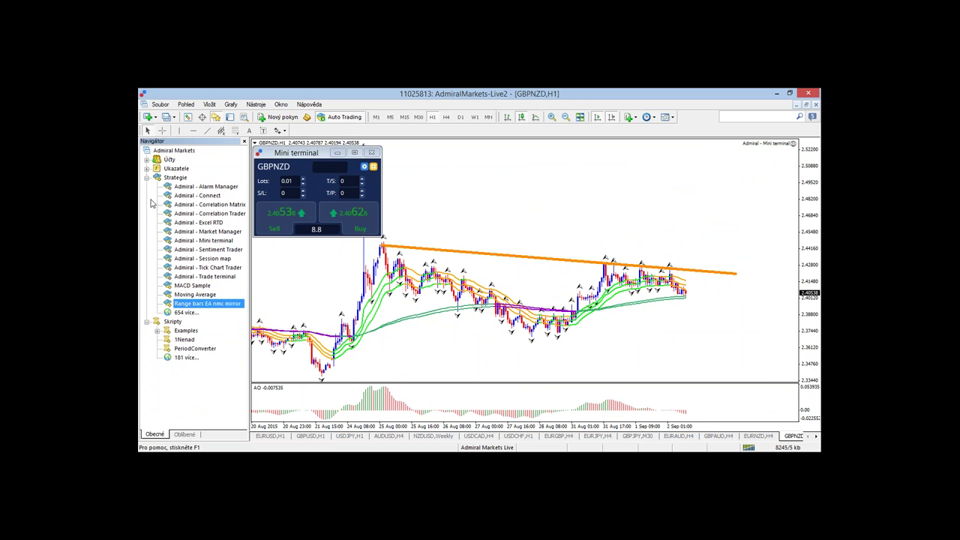
left_click(184, 339)
left_click_drag(534, 342, 546, 353)
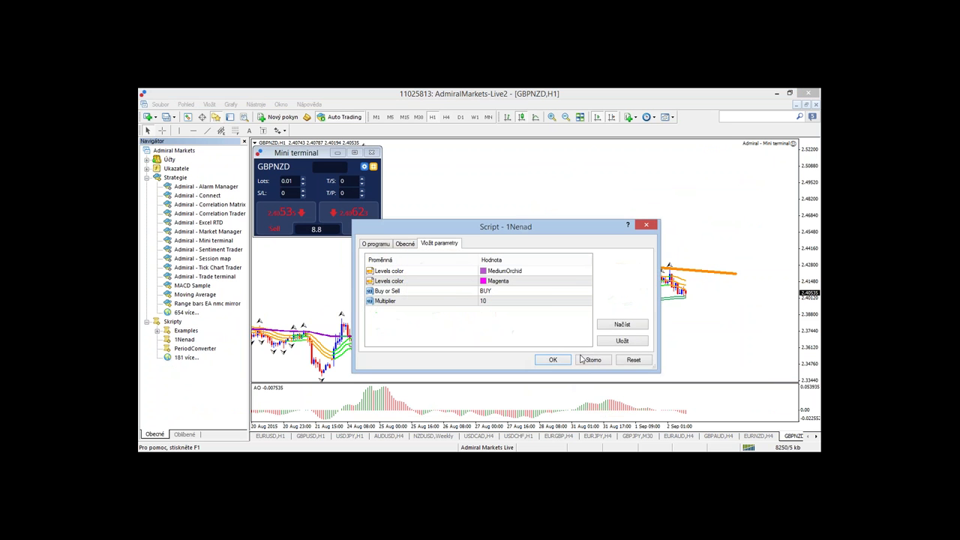
left_click(553, 360)
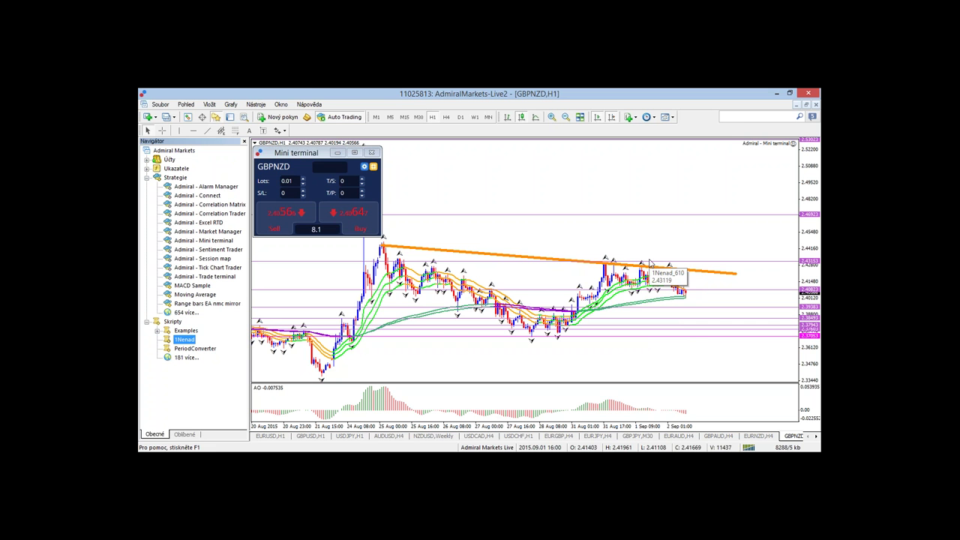
left_click(217, 117)
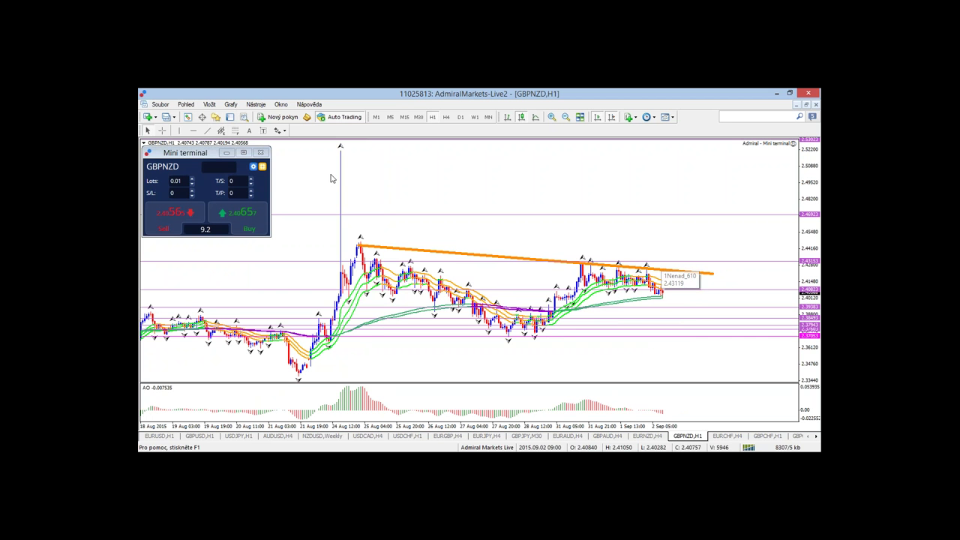
Inspect the latest GBPNZD H1 candles against the script's horizontal levels with the crosshair.
left_click(162, 131)
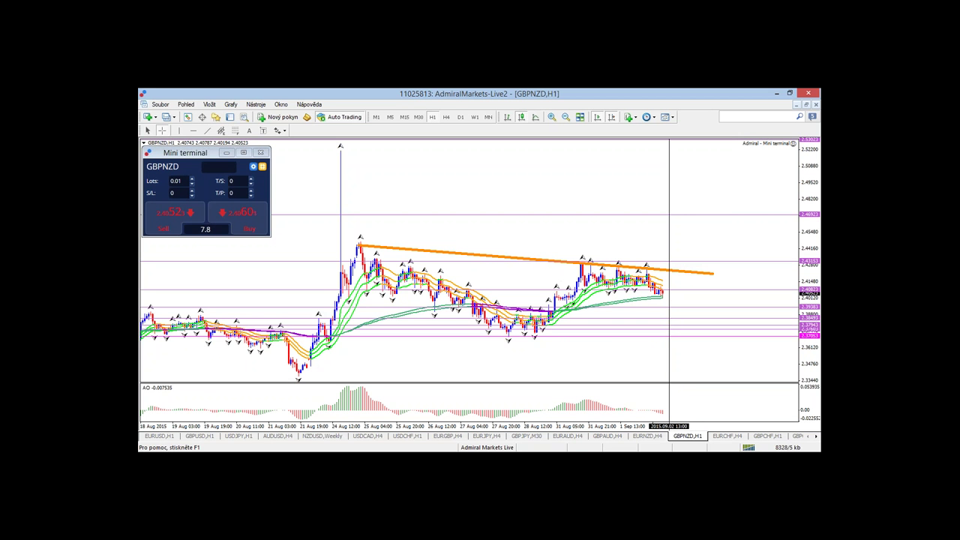
mouse_move(410, 361)
left_click(438, 328)
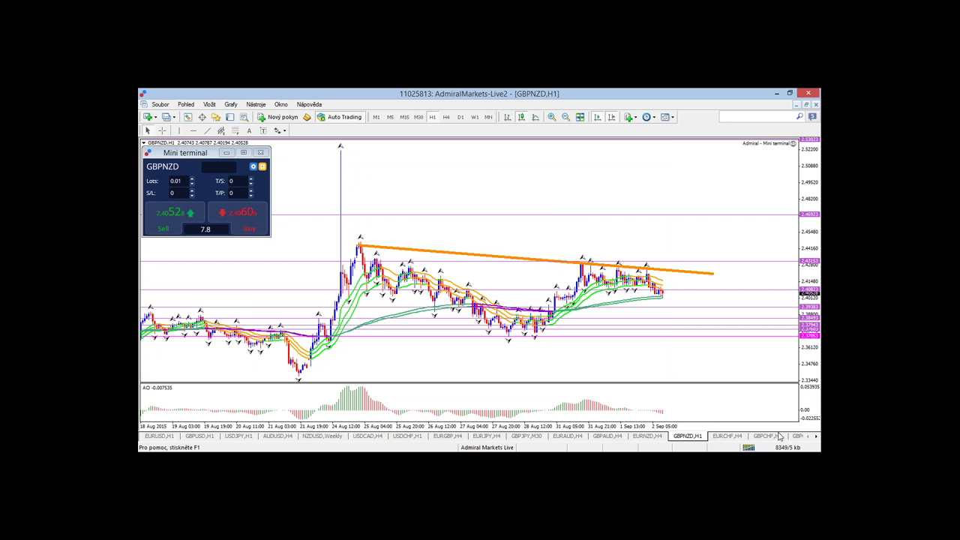
Open the EURJPY chart, set it to the daily timeframe and apply the saved 21band2 template.
left_click(479, 438)
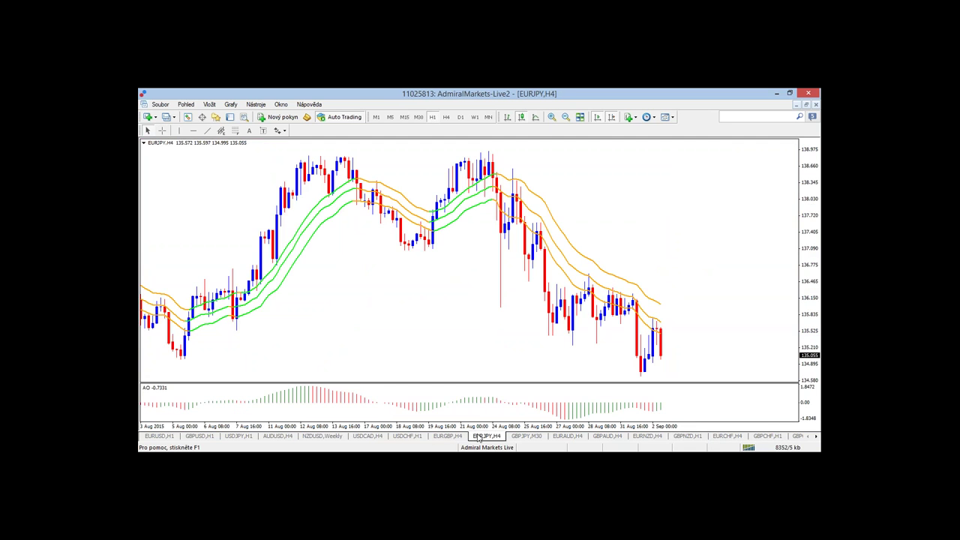
left_click(461, 117)
right_click(457, 268)
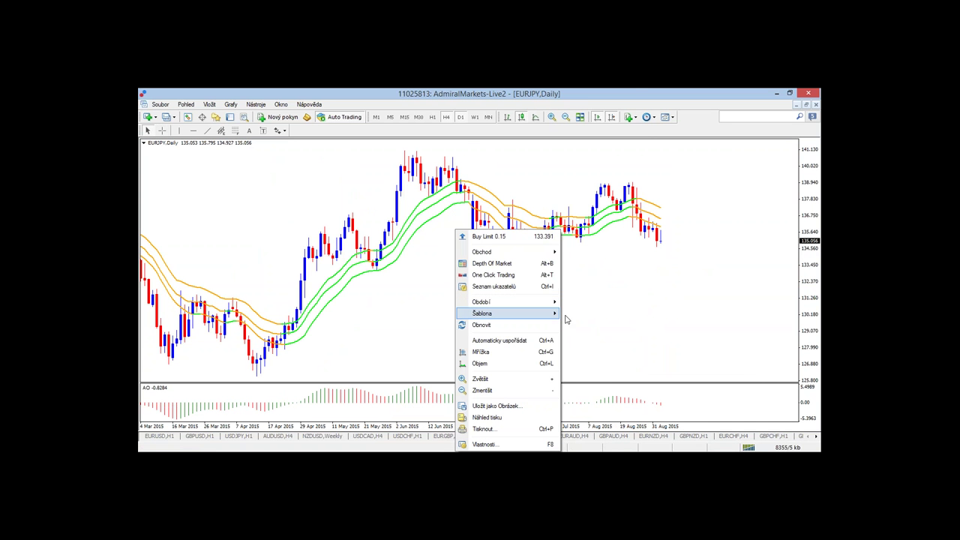
mouse_move(552, 314)
left_click(598, 287)
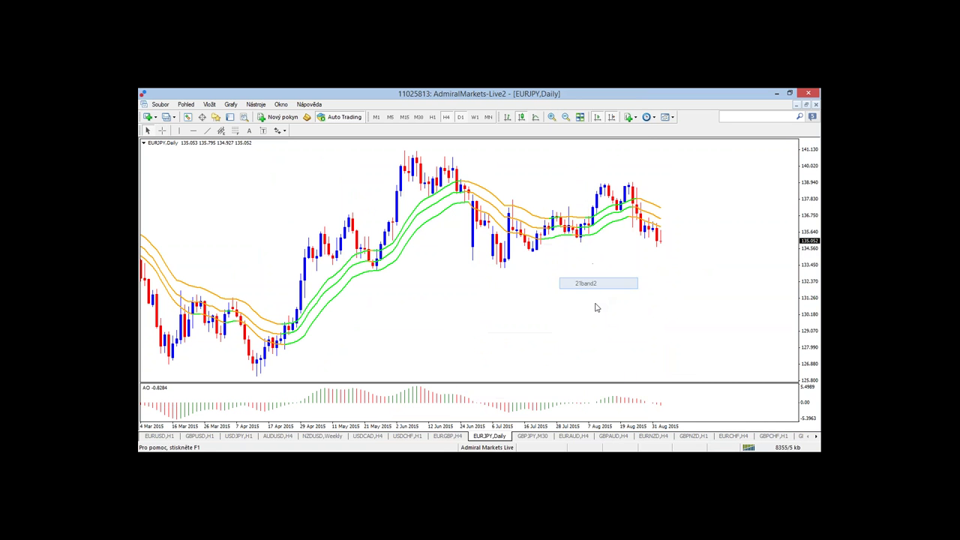
left_click(545, 435)
key("ctrl+shift+F6")
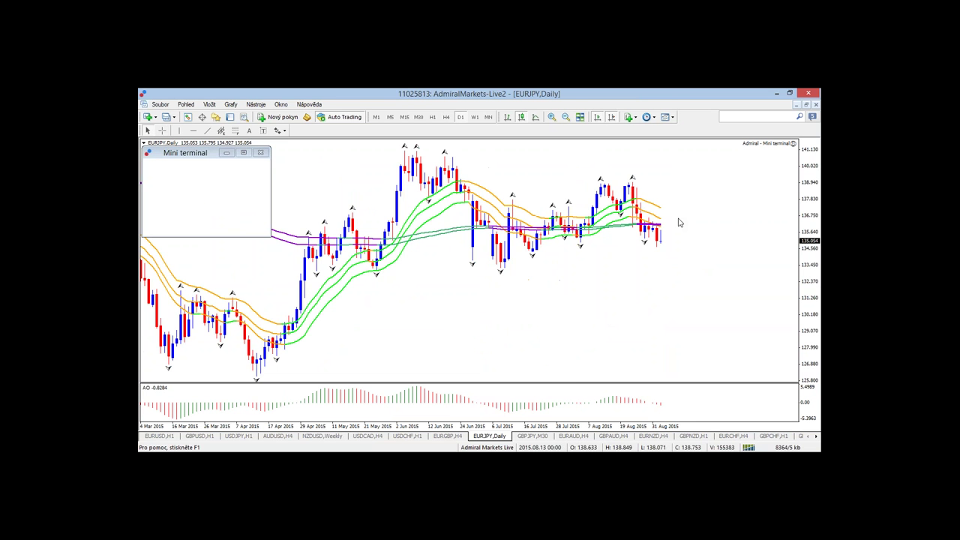
Compare EURJPY price against the moving averages on the H4, H1 and daily timeframes with more candles in view.
left_click(447, 117)
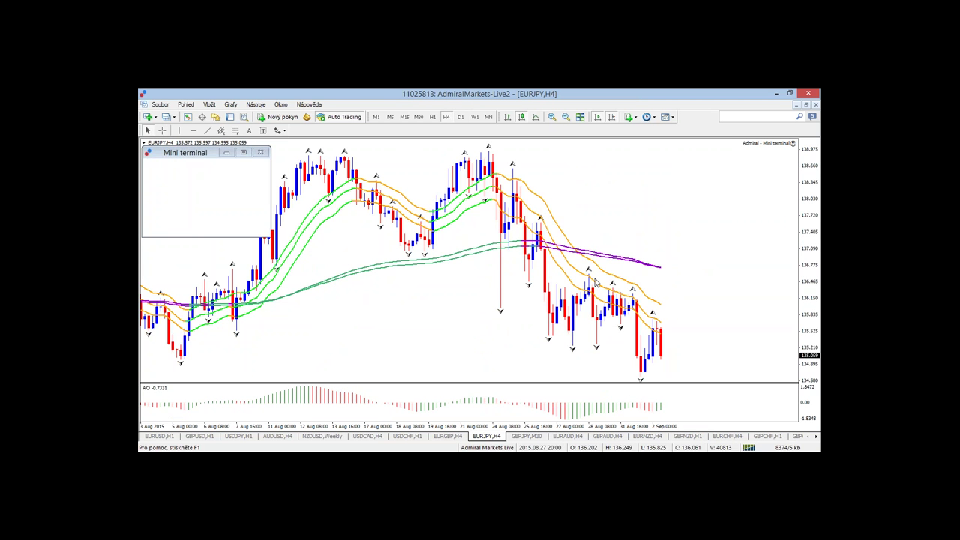
left_click(432, 118)
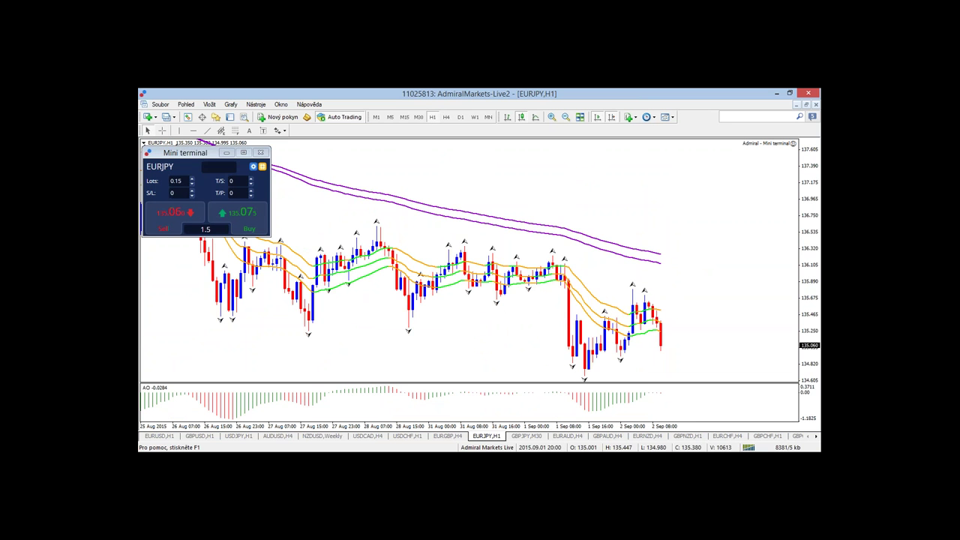
key("minus")
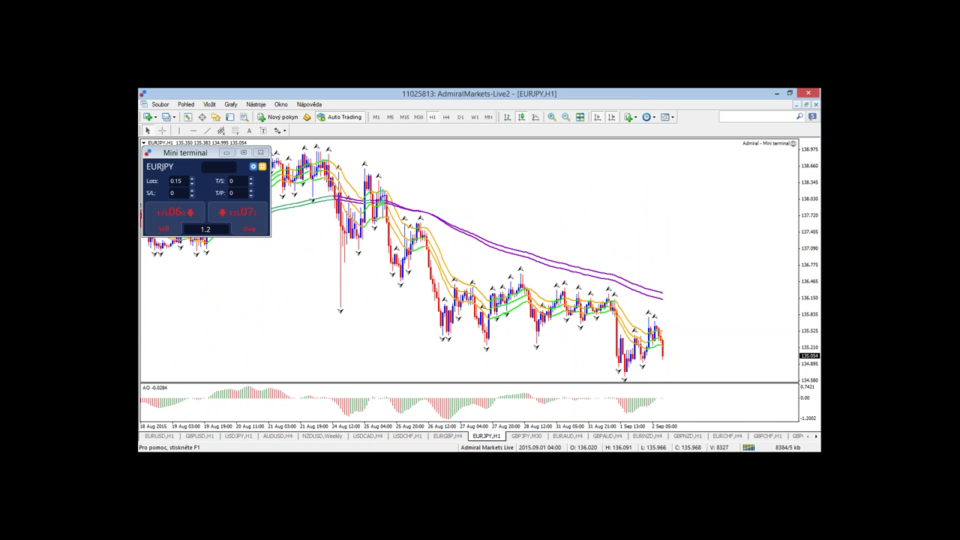
type("h4")
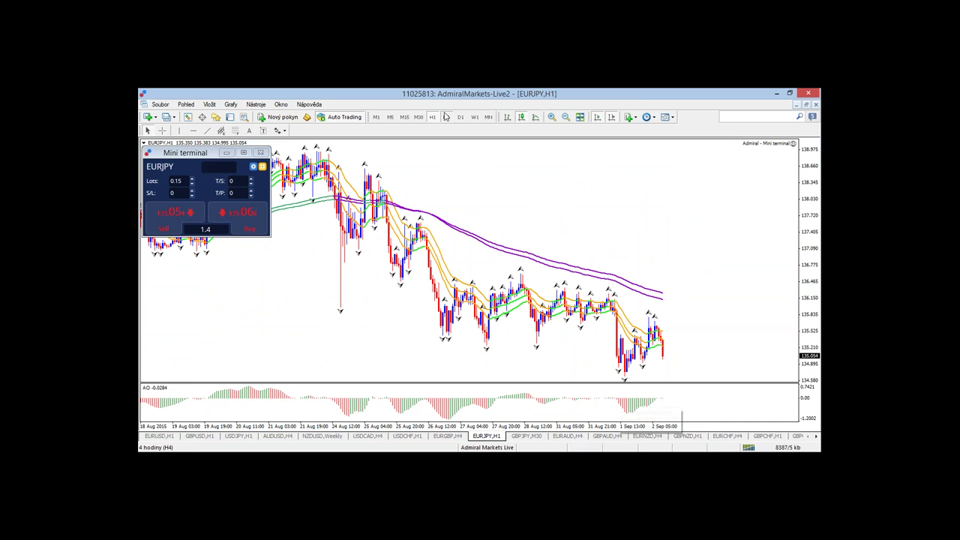
key("Return")
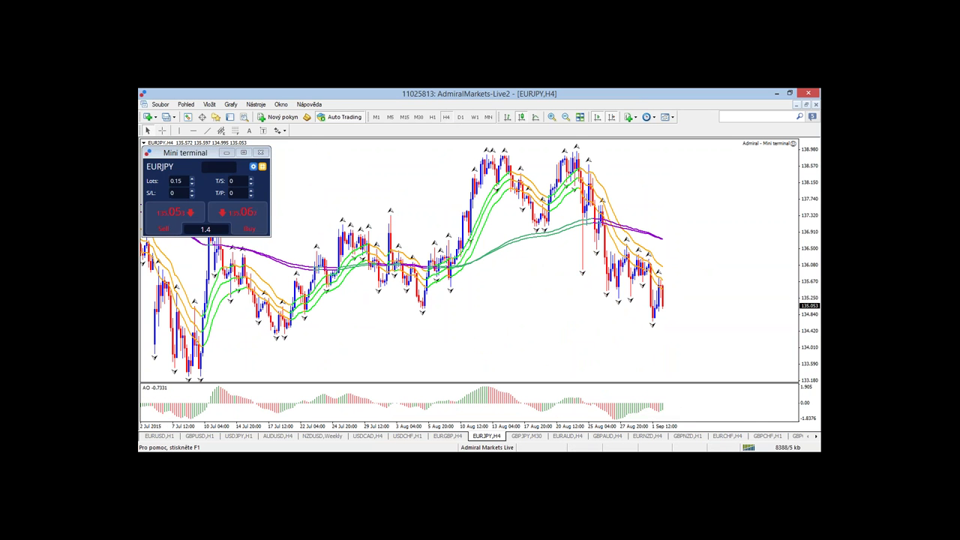
left_click(434, 118)
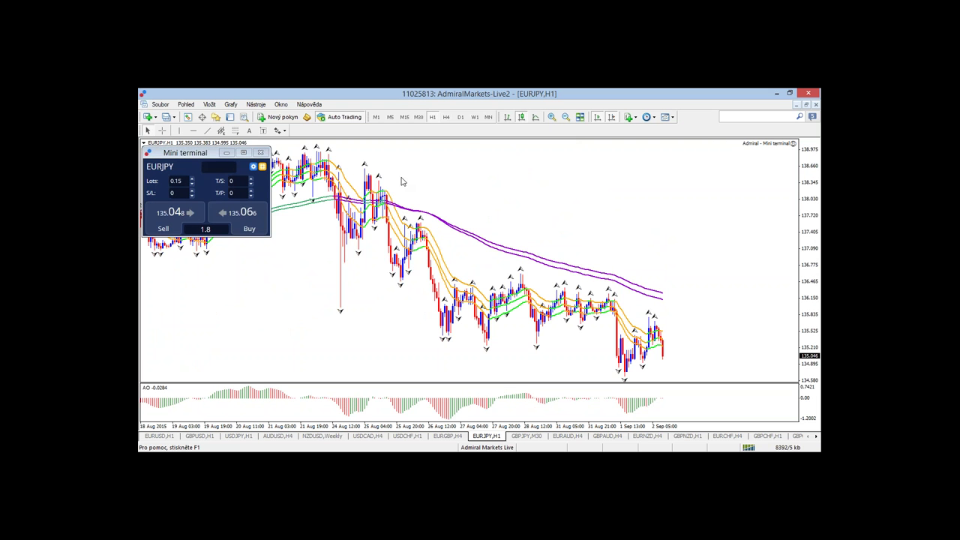
left_click(446, 118)
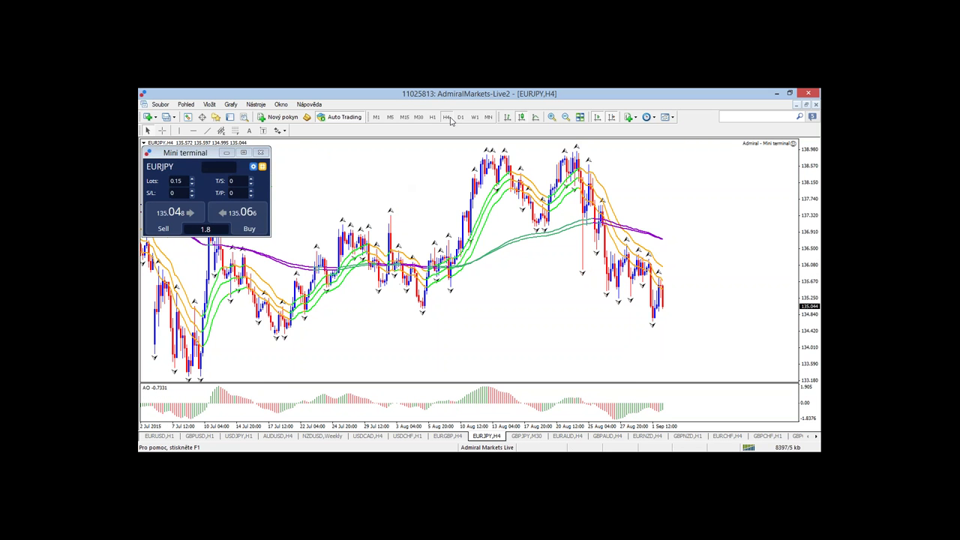
left_click(460, 118)
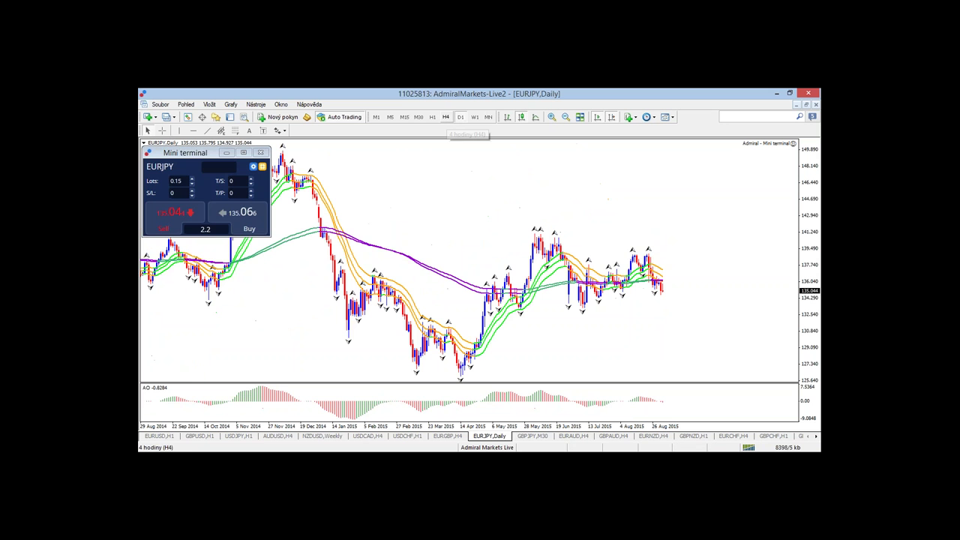
left_click(446, 118)
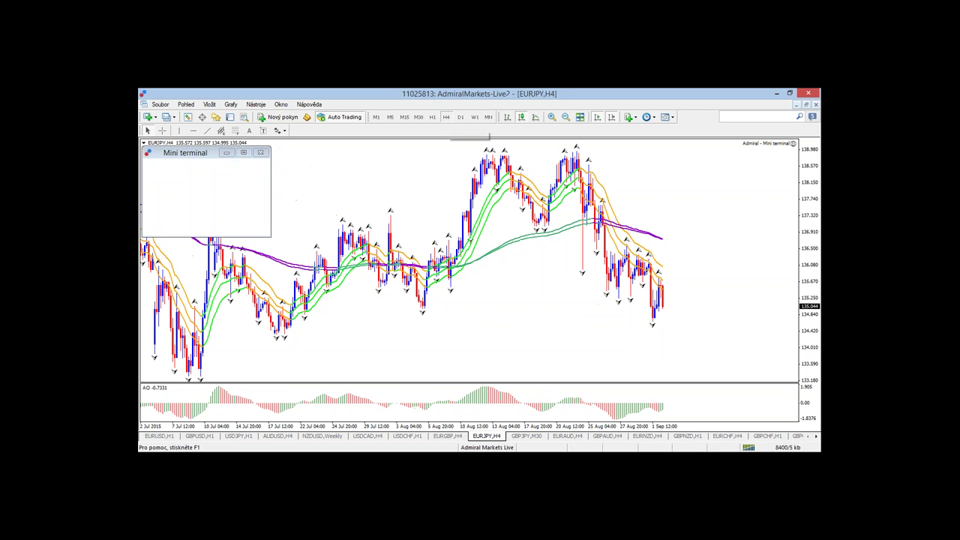
left_click(432, 118)
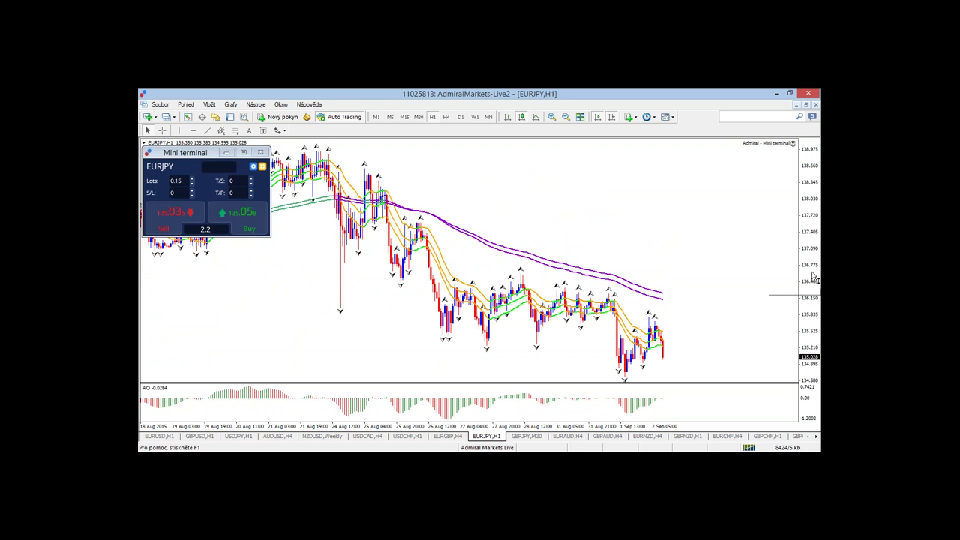
left_click_drag(816, 279, 815, 308)
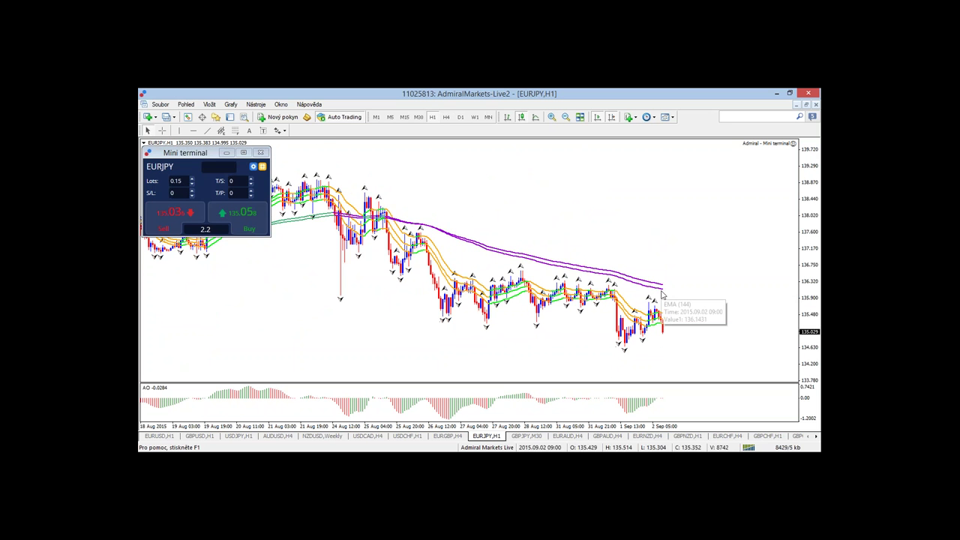
Set EURJPY to M30, sketch a green 1-2-3 pattern around the latest low, high and expected drop, and clear the sketch.
left_click(418, 117)
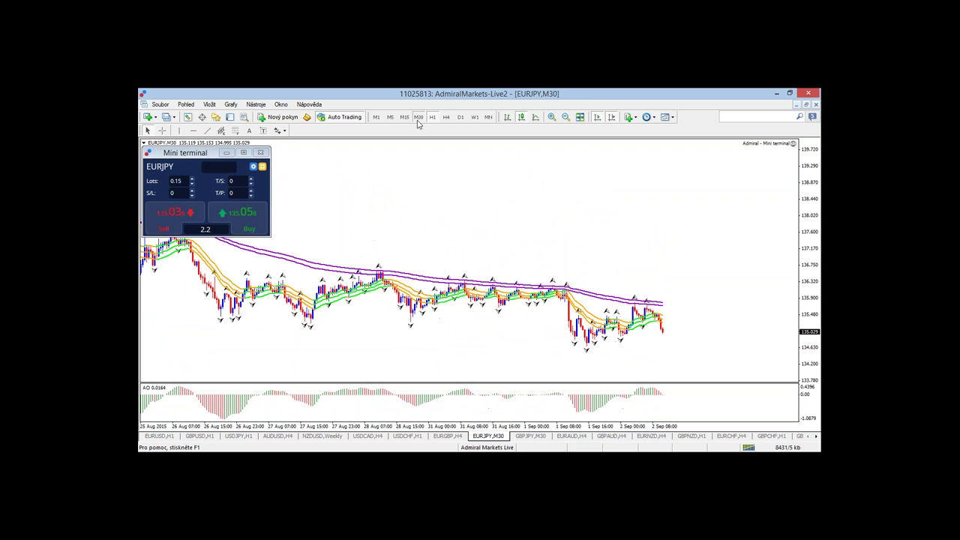
left_click_drag(815, 300, 817, 184)
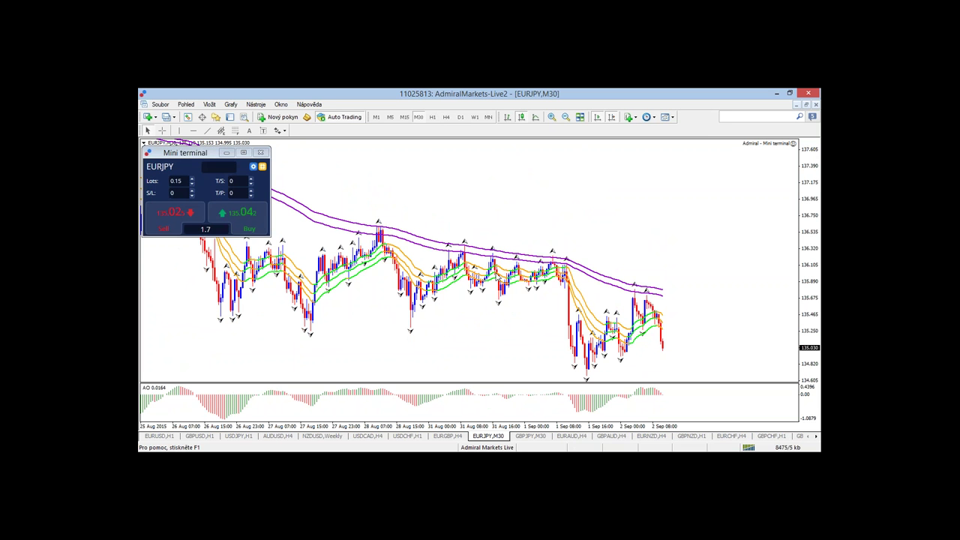
left_click_drag(554, 342, 552, 375)
left_click_drag(632, 257, 657, 279)
left_click_drag(710, 350, 681, 396)
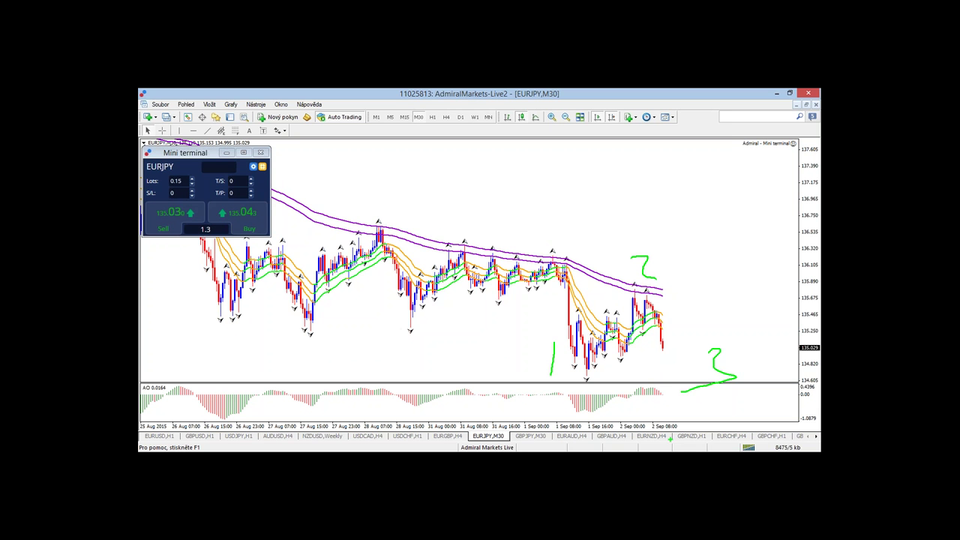
key("Escape")
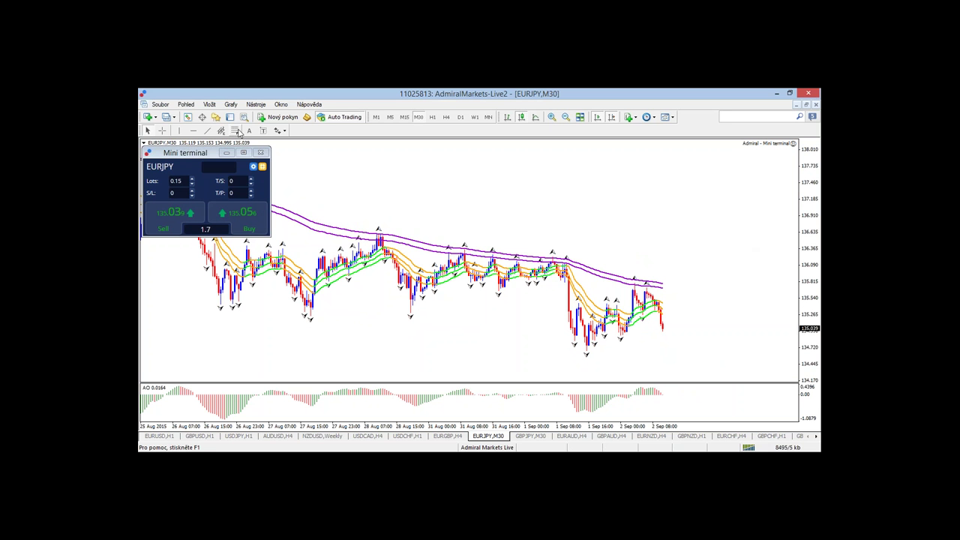
Draw an orange trendline under the EURJPY M30 lows from 26 August through 1 September, sketch a green rebound off it and clear the sketch.
left_click(207, 130)
mouse_move(218, 306)
left_mouse_down()
mouse_move(626, 380)
mouse_move(704, 367)
mouse_move(662, 361)
mouse_move(701, 326)
mouse_move(718, 329)
mouse_move(731, 298)
left_mouse_up()
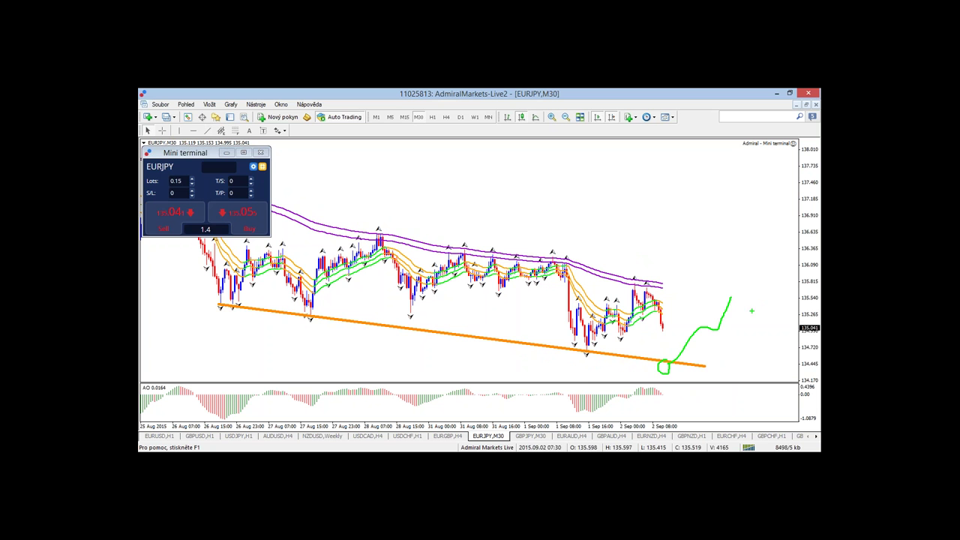
key("Escape")
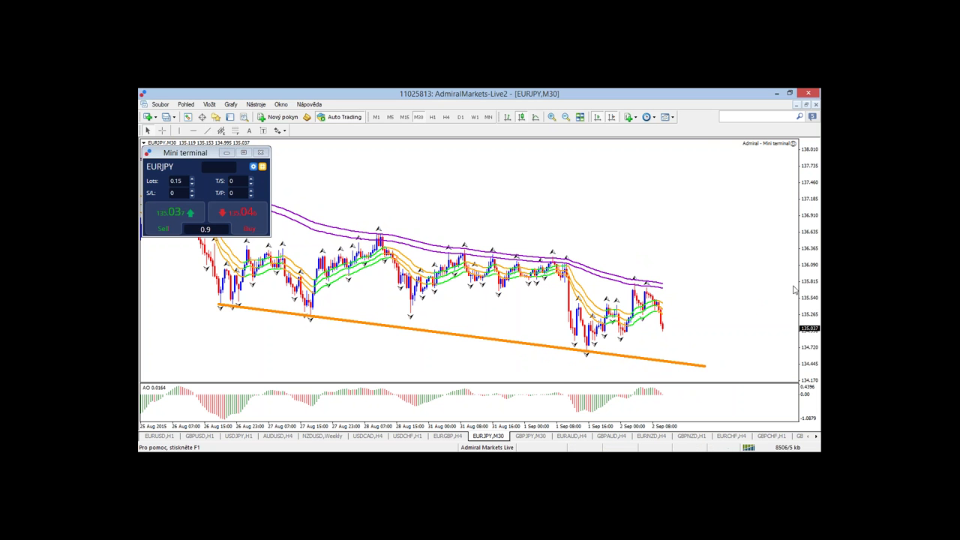
Read the price on the orange EURJPY trendline just beyond the latest M30 candle with the crosshair.
left_click_drag(812, 274, 814, 189)
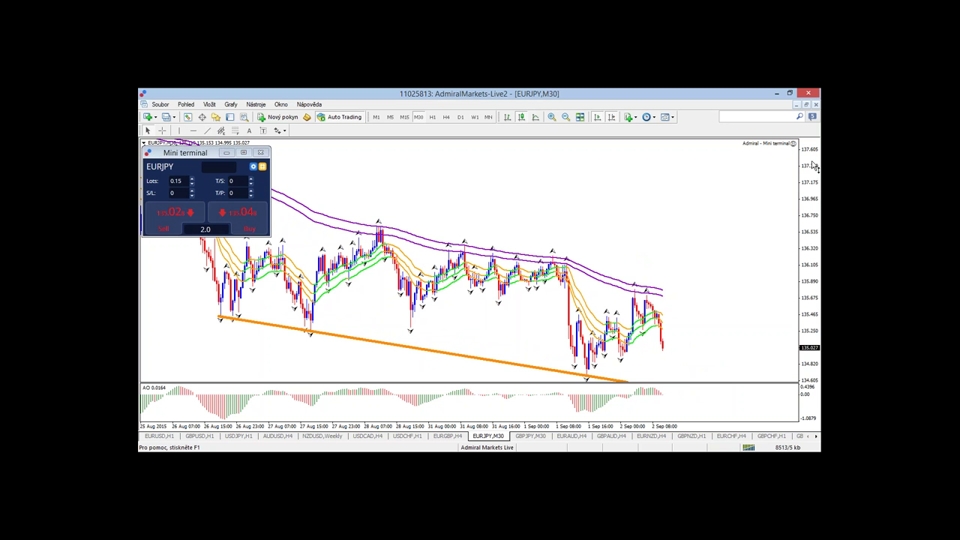
left_click_drag(814, 167, 813, 206)
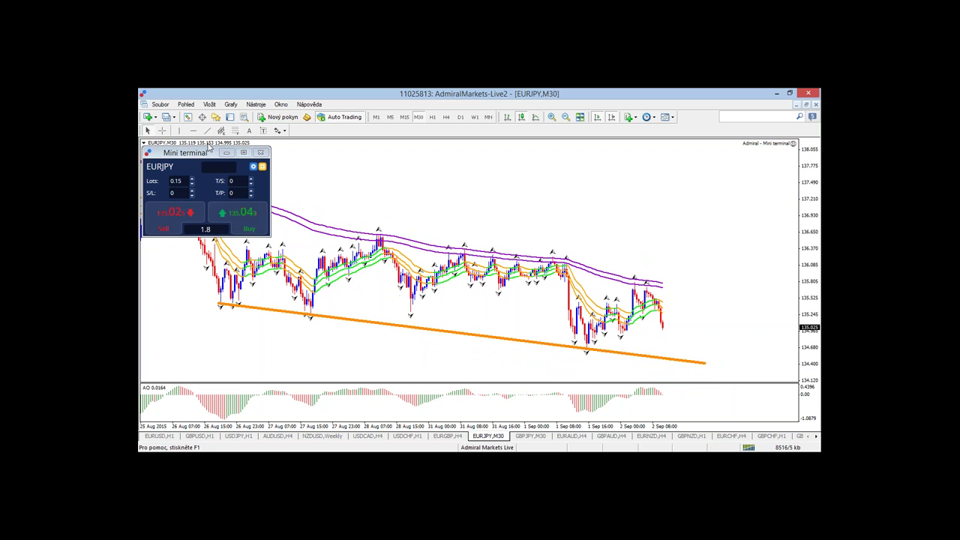
left_click(163, 130)
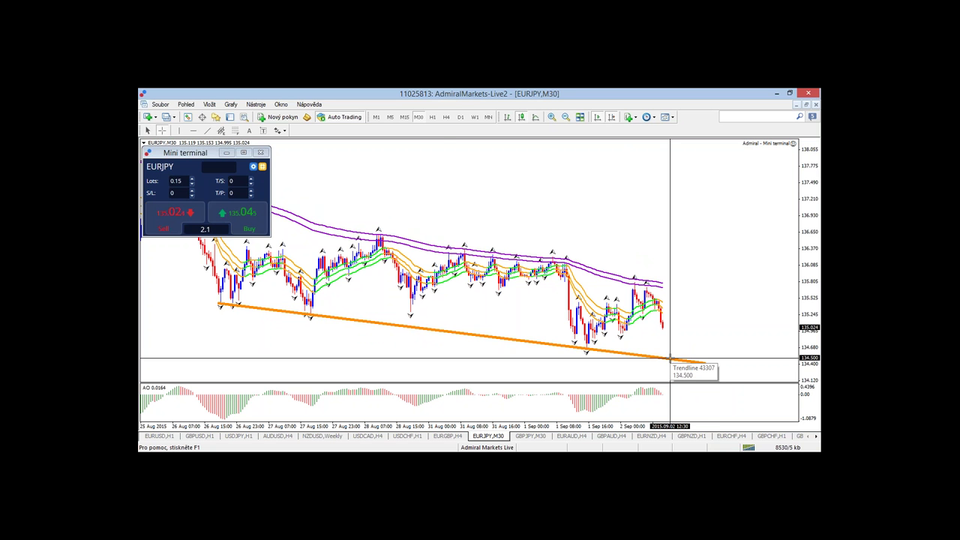
Examine the EURJPY lower trendline on H4 and daily, and return the chart to H1.
left_click(446, 118)
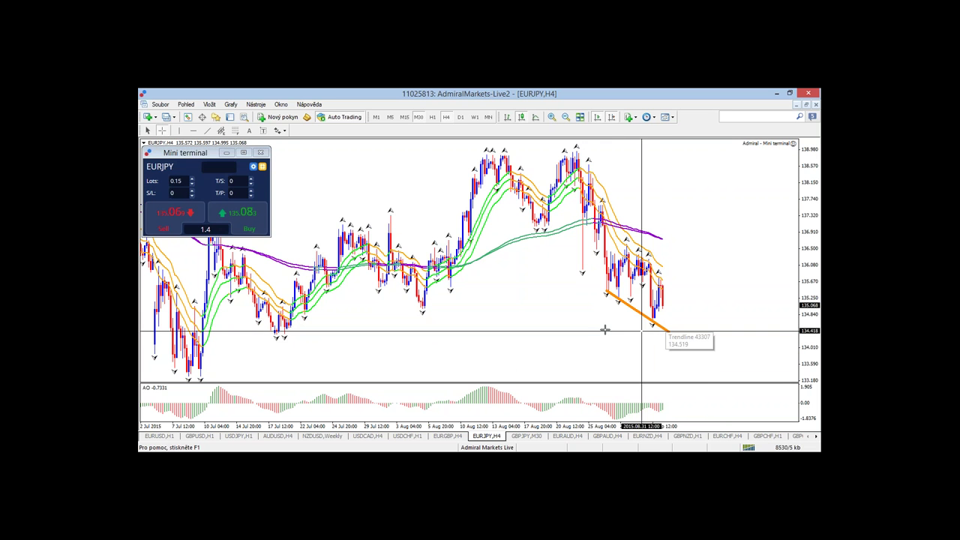
left_click(460, 117)
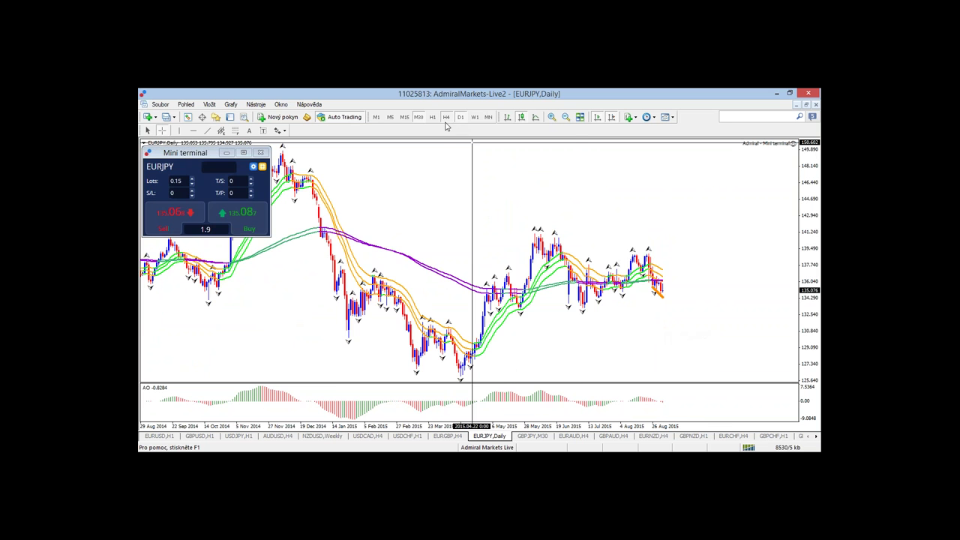
left_click(447, 120)
left_click(433, 118)
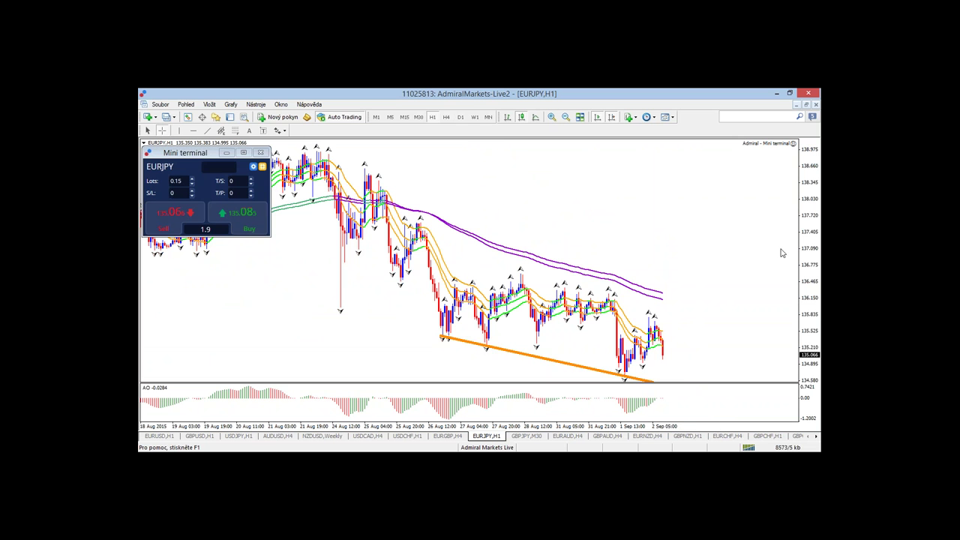
left_click_drag(808, 239, 805, 191)
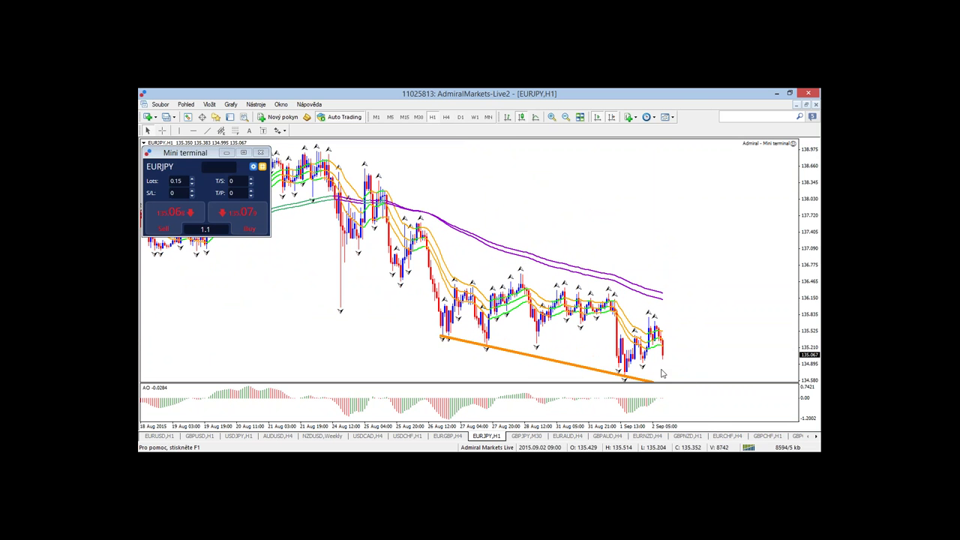
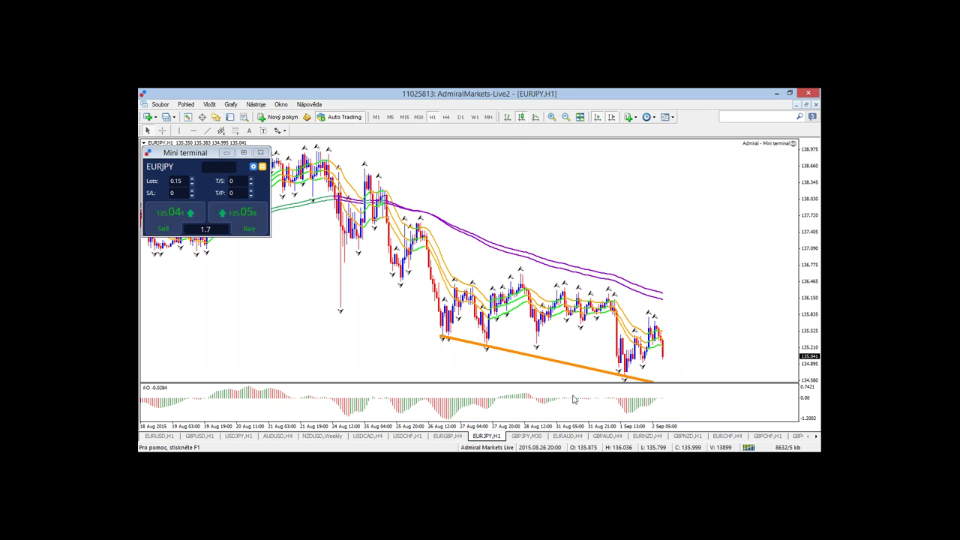
Look briefly at GBPJPY M30, open the DAX30 H4 chart and inspect its latest candles against the Fibonacci levels.
left_click(533, 436)
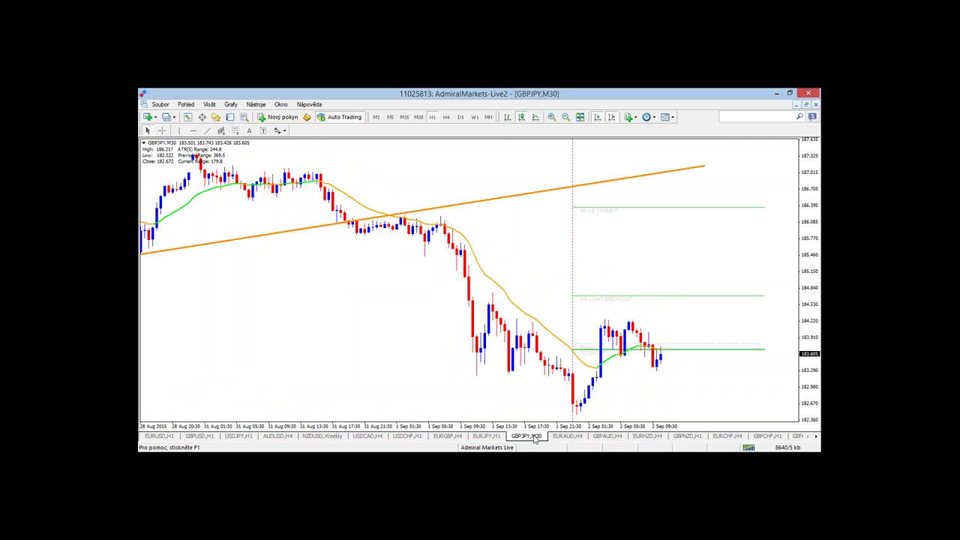
left_click(816, 438)
left_click(816, 438)
left_click(816, 438)
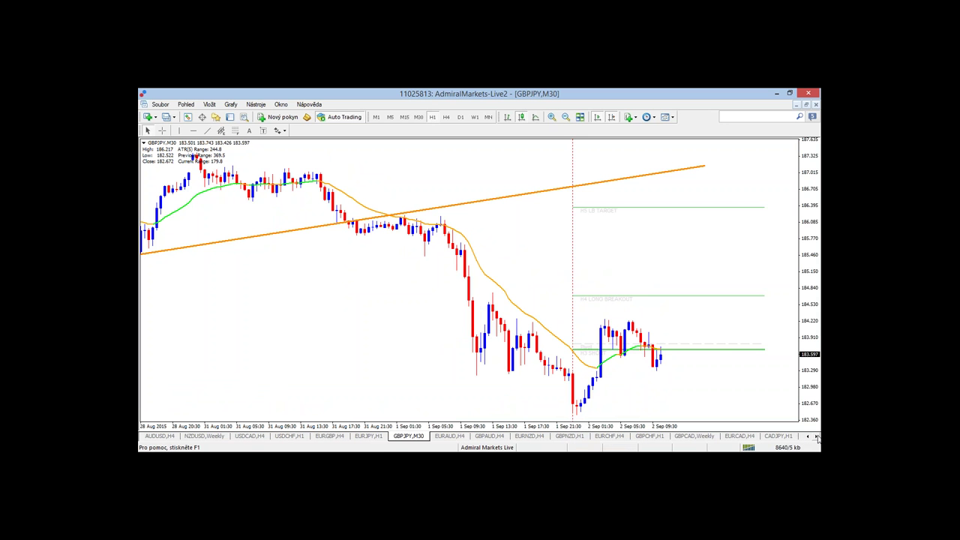
left_click(817, 438)
left_click(816, 438)
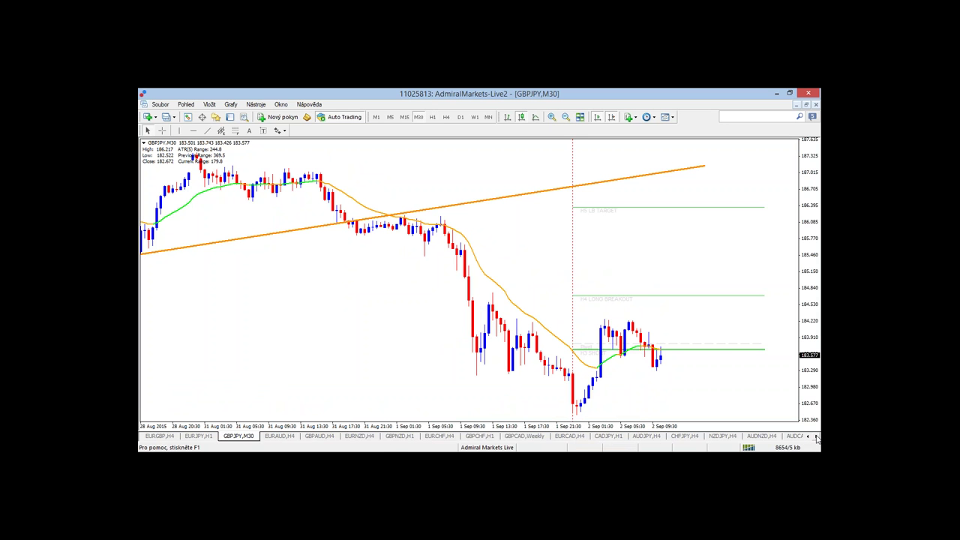
left_click(816, 438)
left_click(816, 438)
left_click(816, 438)
left_click(817, 438)
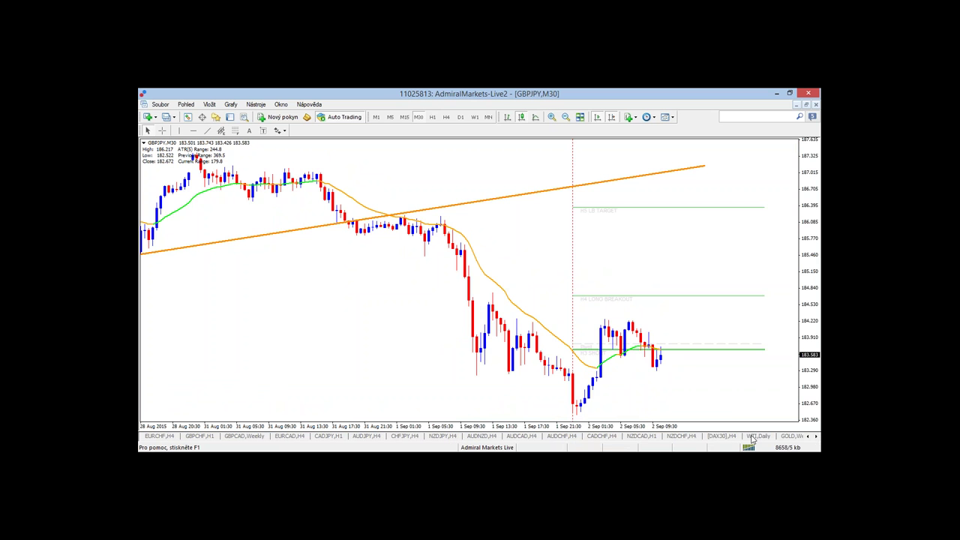
left_click(723, 437)
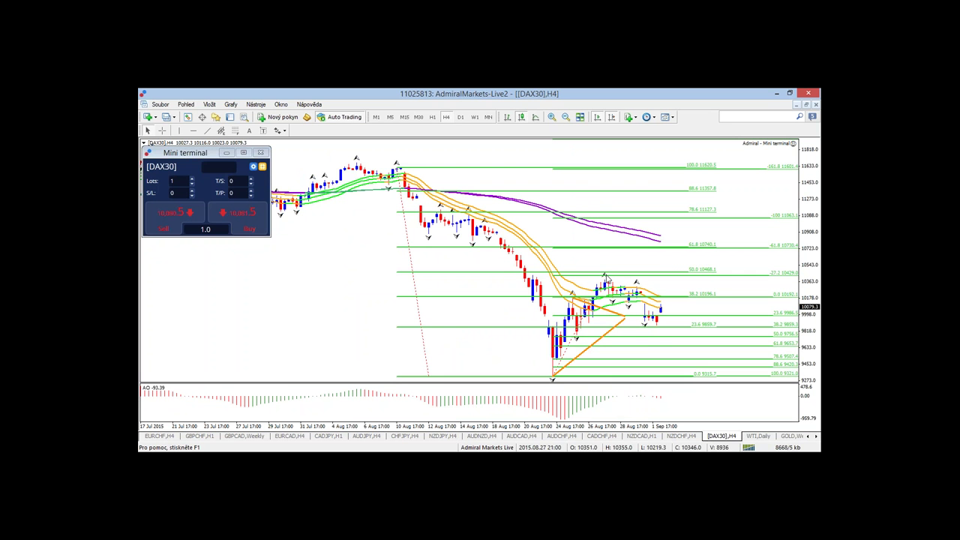
mouse_move(647, 307)
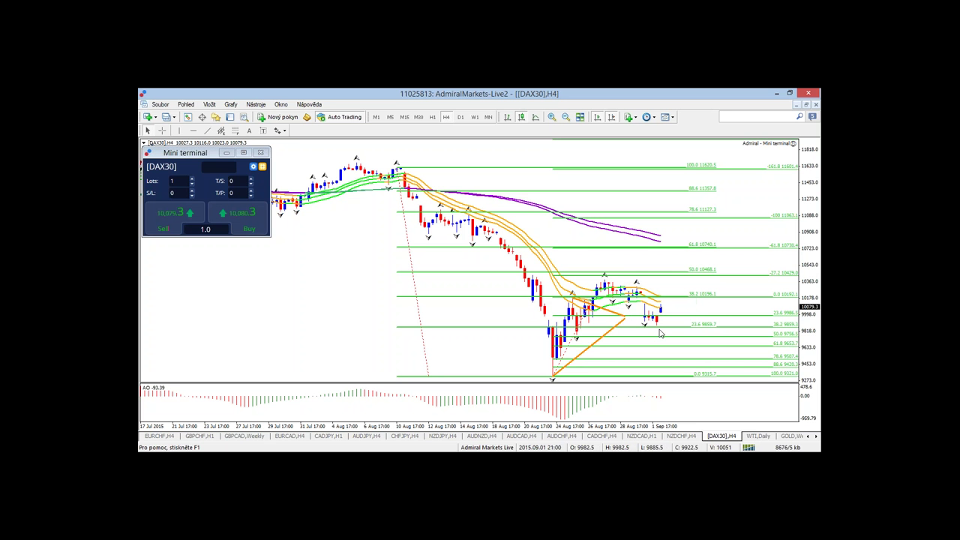
On the DAX30 daily chart, label waves 1, 2 and 3 in green, sketch the red correction and August drop, and clear the sketches.
mouse_move(657, 322)
left_click(460, 117)
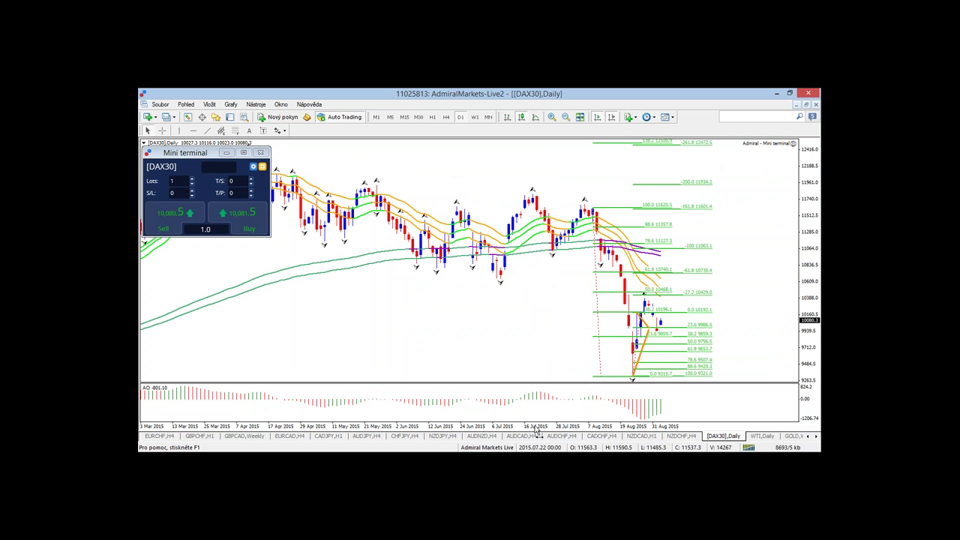
left_click_drag(541, 430, 542, 430)
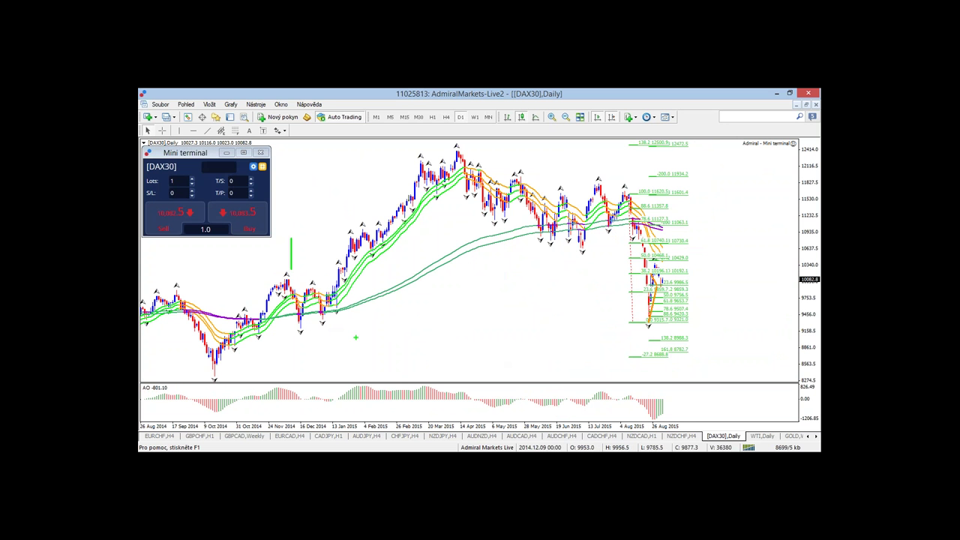
left_click_drag(324, 331, 333, 347)
left_click_drag(394, 150, 383, 171)
mouse_move(439, 152)
left_mouse_down()
mouse_move(450, 197)
mouse_move(512, 181)
mouse_move(554, 225)
mouse_move(522, 230)
mouse_move(560, 229)
left_mouse_up()
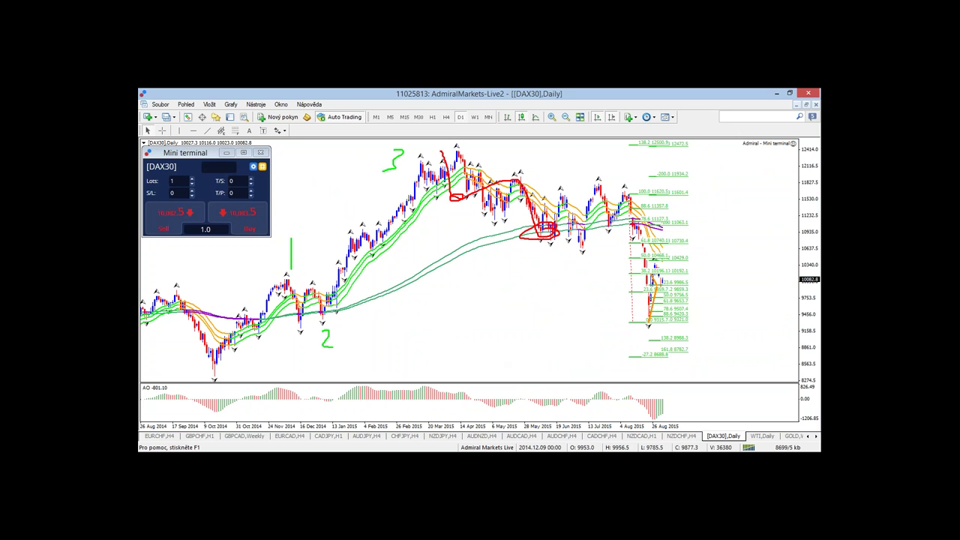
mouse_move(644, 193)
left_mouse_down()
mouse_move(654, 208)
mouse_move(531, 204)
mouse_move(649, 204)
mouse_move(687, 303)
mouse_move(705, 300)
left_mouse_up()
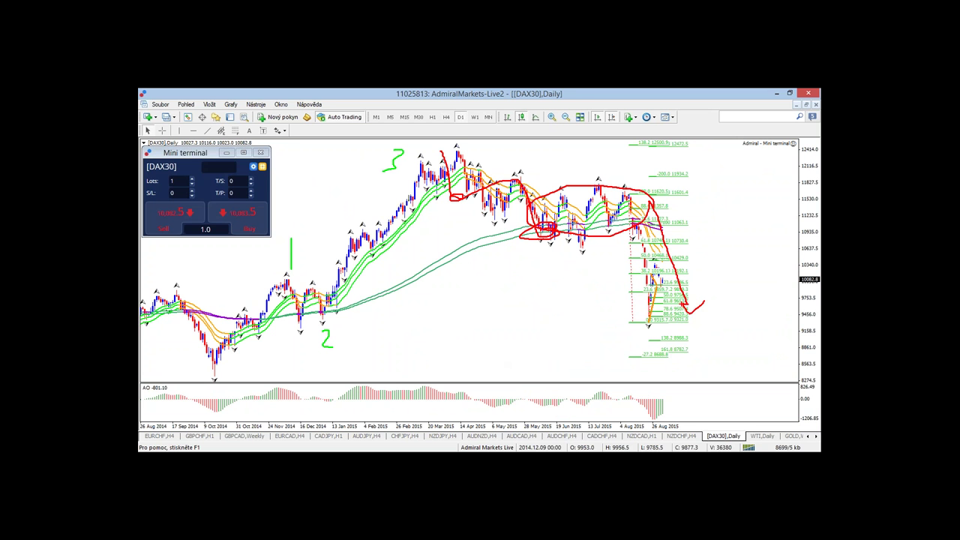
key("Escape")
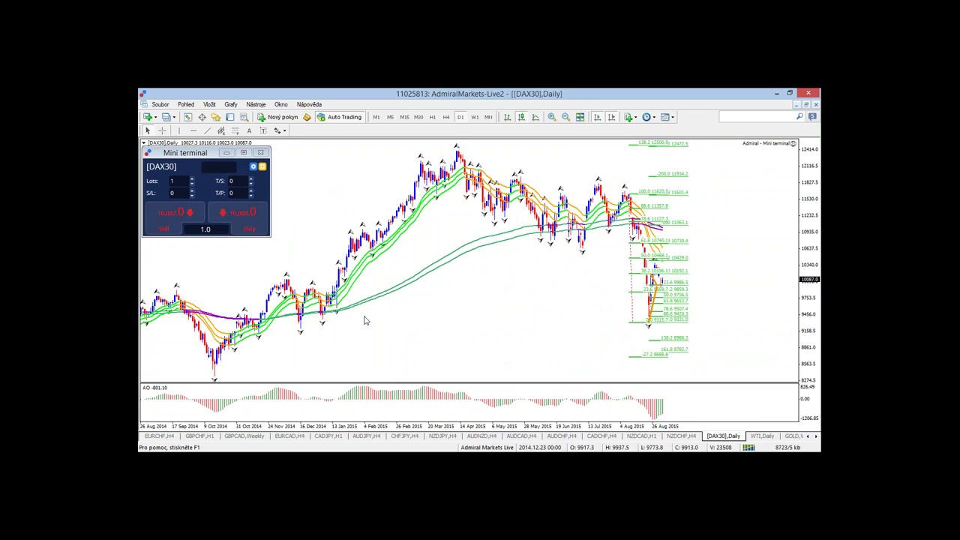
Delete both Fibonacci drawings and the orange trendlines around the August low from the DAX30 chart.
right_click(636, 324)
left_click(658, 353)
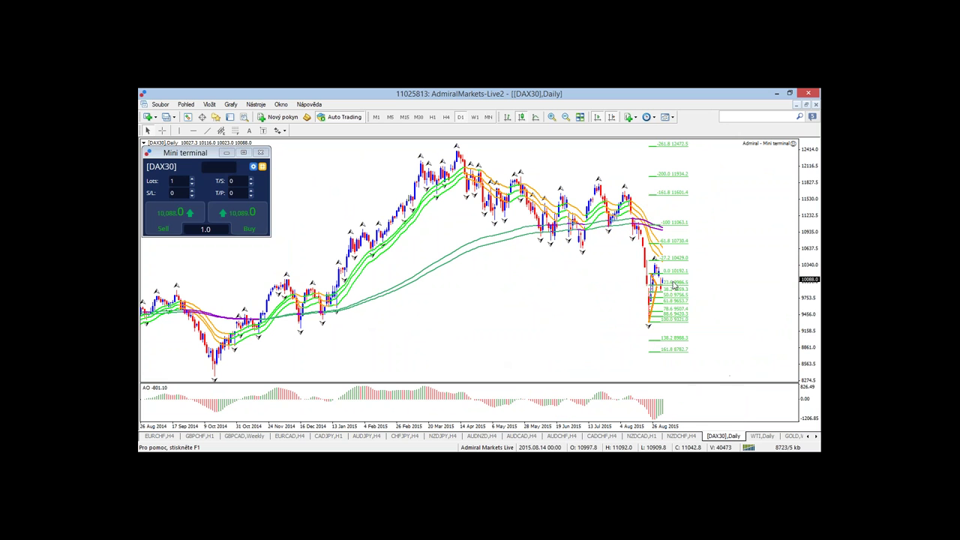
left_click_drag(658, 285, 685, 215)
right_click(685, 215)
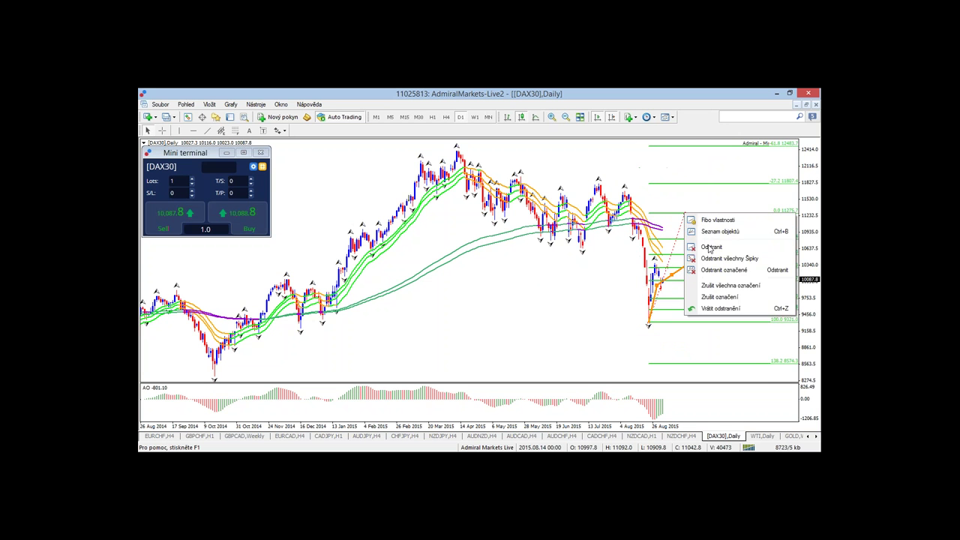
left_click(710, 248)
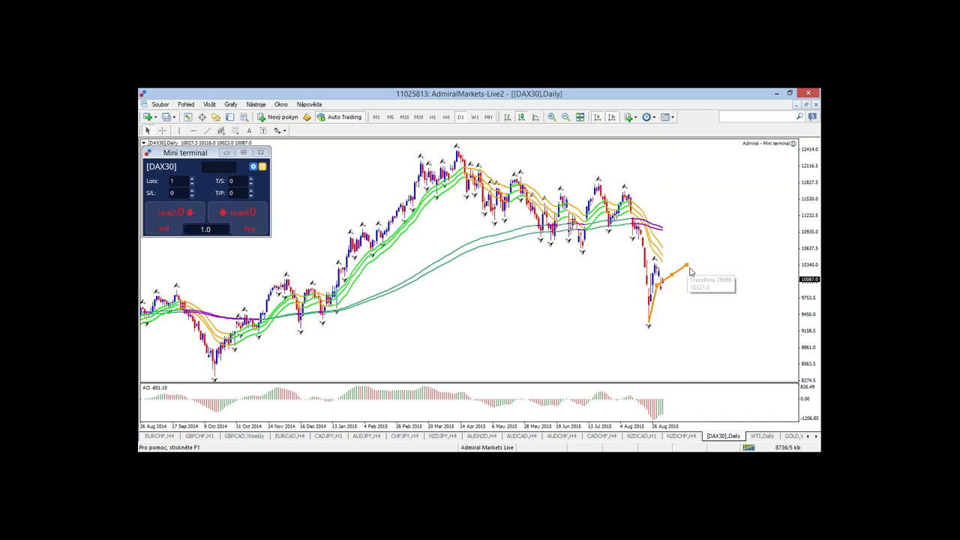
right_click(659, 286)
left_click(686, 321)
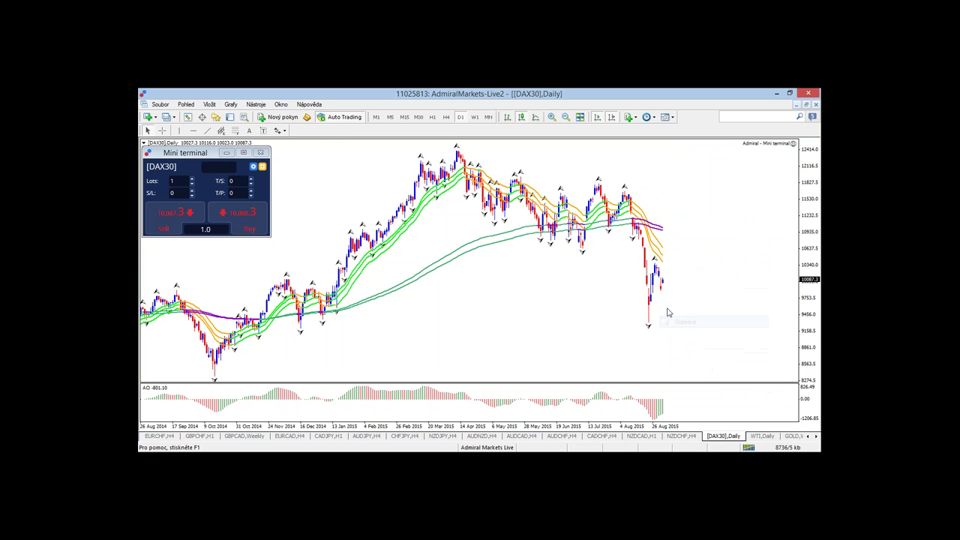
Mark the late-August DAX30 daily low in red, sketch strokes beyond the latest candles, and clear the markings.
left_click_drag(650, 330, 649, 346)
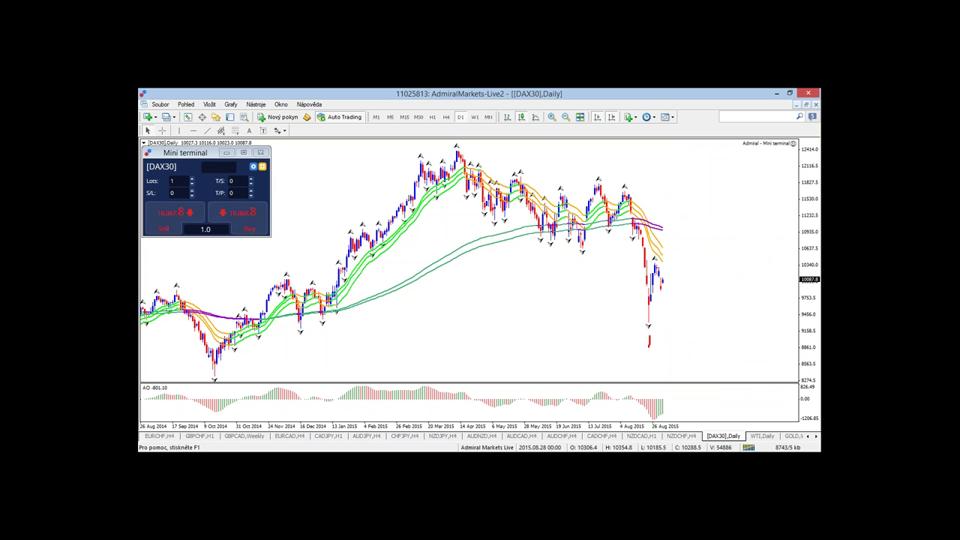
left_click_drag(697, 243, 707, 265)
mouse_move(724, 316)
left_mouse_down()
mouse_move(729, 334)
mouse_move(704, 331)
left_mouse_up()
mouse_move(698, 244)
left_mouse_down()
mouse_move(703, 237)
mouse_move(659, 257)
mouse_move(679, 260)
mouse_move(707, 321)
mouse_move(718, 313)
left_mouse_up()
key("Escape")
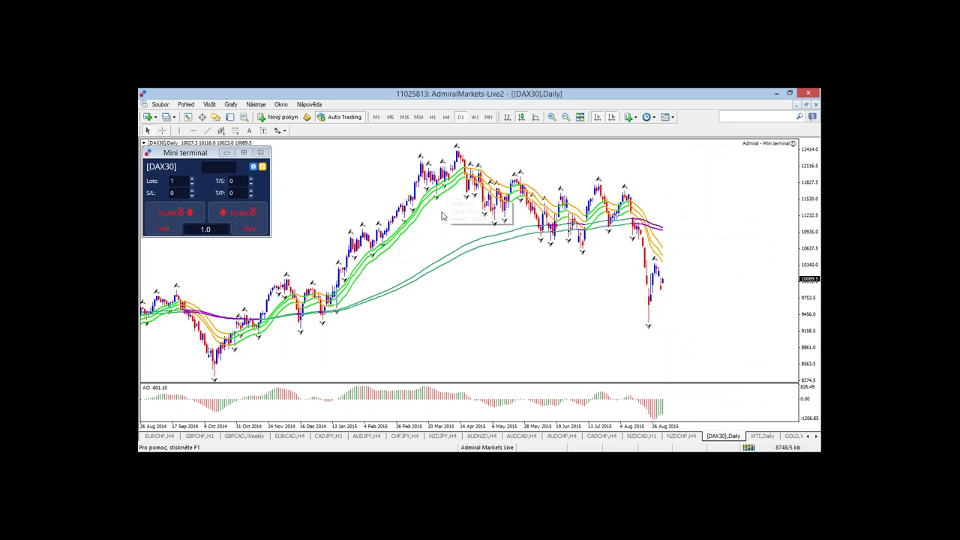
Mark the area beside the latest purple moving averages, circle the October 2014 dip in red and mark its recovery, clearing each sketch.
key("ctrl+2")
mouse_move(675, 229)
left_mouse_down()
mouse_move(638, 251)
mouse_move(675, 231)
left_mouse_up()
key("Escape")
key("ctrl+2")
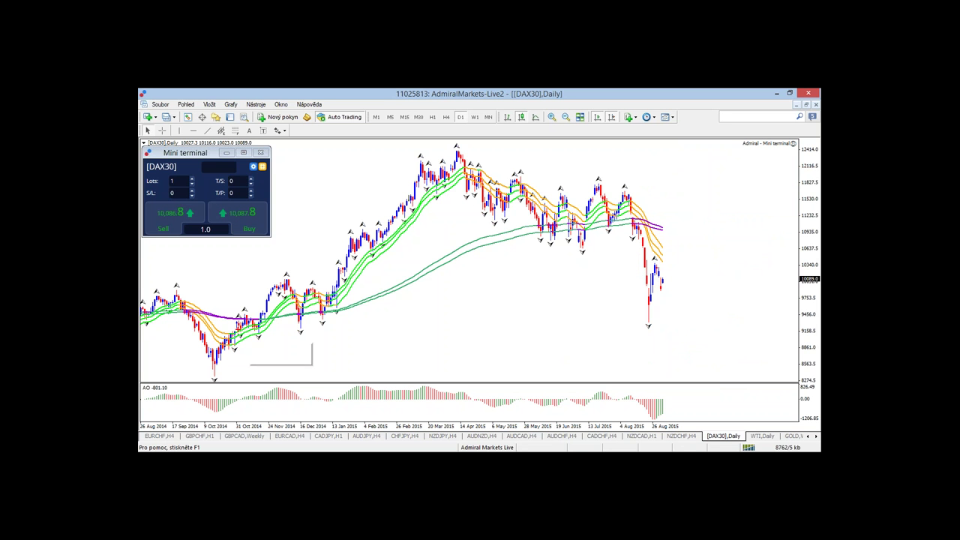
mouse_move(226, 303)
left_mouse_down()
mouse_move(198, 301)
mouse_move(186, 354)
mouse_move(238, 338)
mouse_move(227, 303)
left_mouse_up()
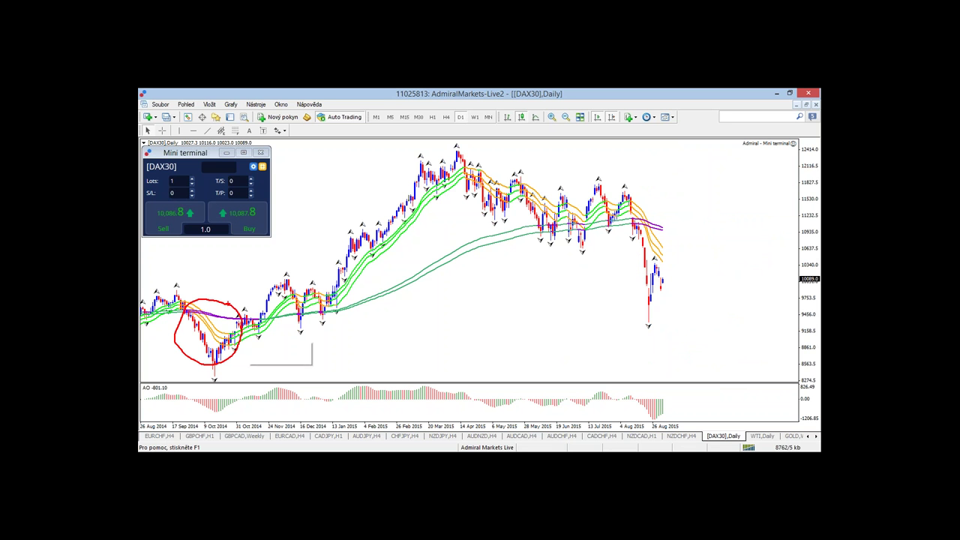
key("Escape")
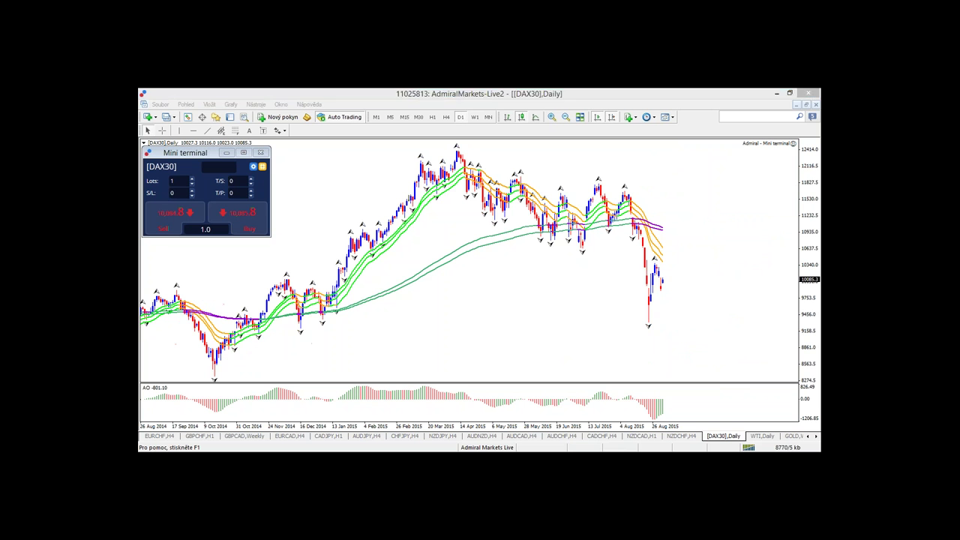
key("ctrl+2")
mouse_move(257, 318)
left_mouse_down()
mouse_move(168, 354)
mouse_move(261, 324)
left_mouse_up()
key("Escape")
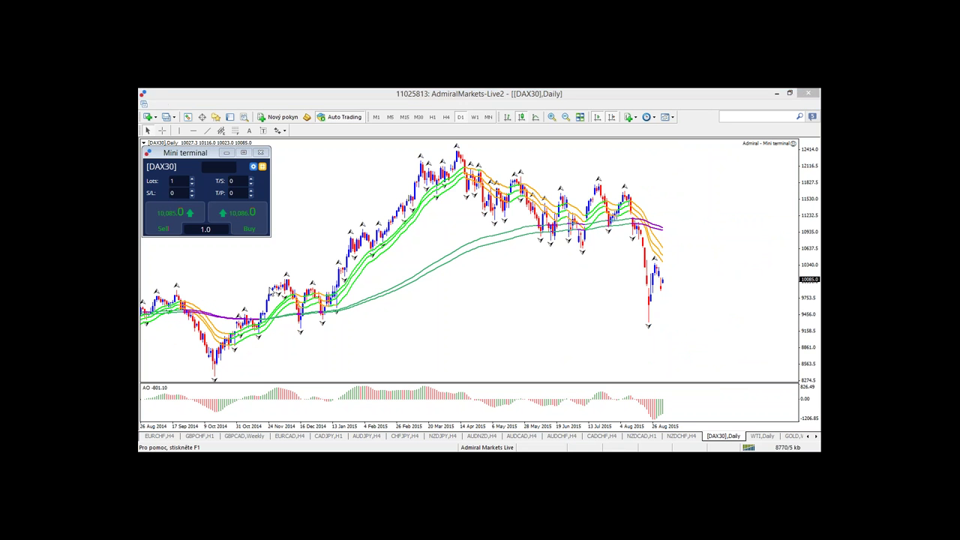
Compare the current moving-average resistance with autumn 2014 using red and green marks, a blue ellipse and a rising arrow, and clear them.
mouse_move(682, 258)
left_mouse_down()
mouse_move(663, 255)
mouse_move(679, 260)
left_mouse_up()
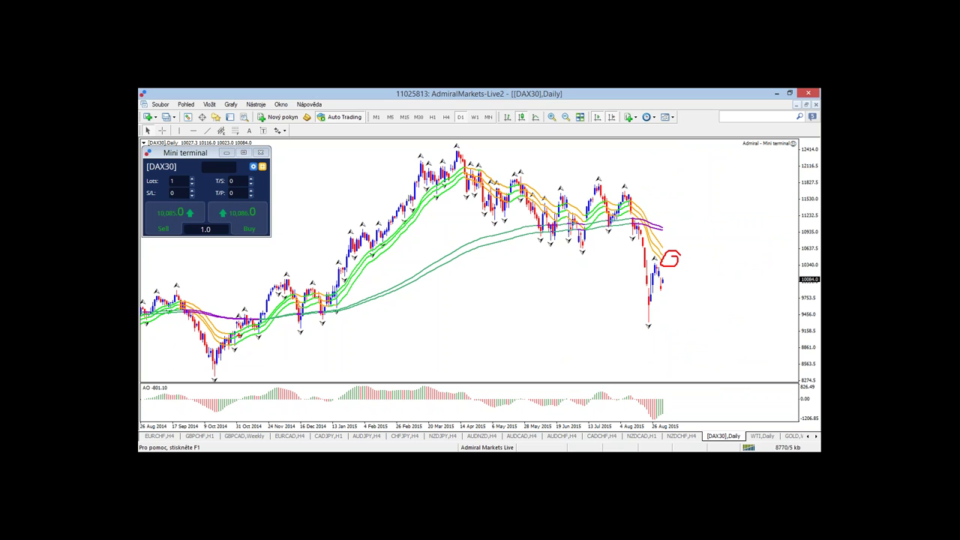
mouse_move(240, 325)
left_mouse_down()
mouse_move(220, 335)
mouse_move(244, 330)
mouse_move(245, 379)
mouse_move(257, 374)
mouse_move(242, 370)
left_mouse_up()
mouse_move(250, 310)
left_mouse_down()
mouse_move(232, 310)
mouse_move(276, 311)
mouse_move(259, 300)
left_mouse_up()
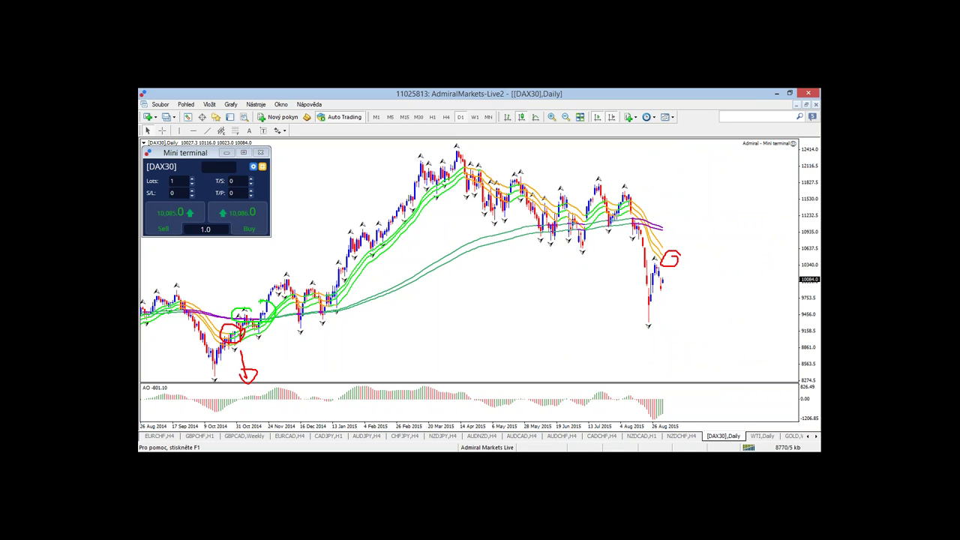
mouse_move(264, 266)
left_mouse_down()
mouse_move(261, 299)
mouse_move(276, 315)
mouse_move(259, 294)
mouse_move(232, 300)
mouse_move(253, 304)
mouse_move(354, 224)
mouse_move(349, 251)
left_mouse_up()
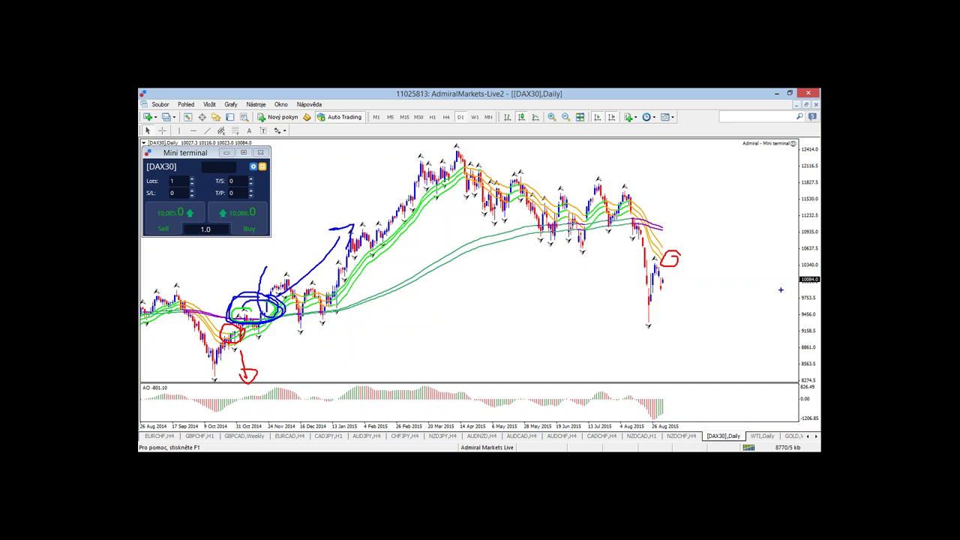
mouse_move(702, 204)
left_mouse_down()
mouse_move(649, 251)
mouse_move(653, 240)
left_mouse_up()
key("Escape")
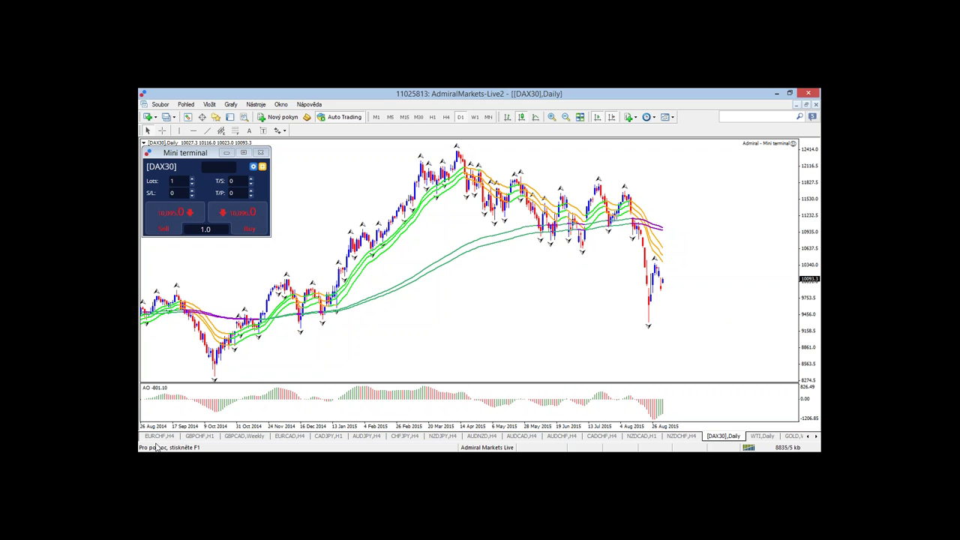
On the DAX30 weekly chart, circle in blue the 2012, 2014 and 2015 pullbacks towards the long-term moving averages, and clear the circles.
left_click(474, 117)
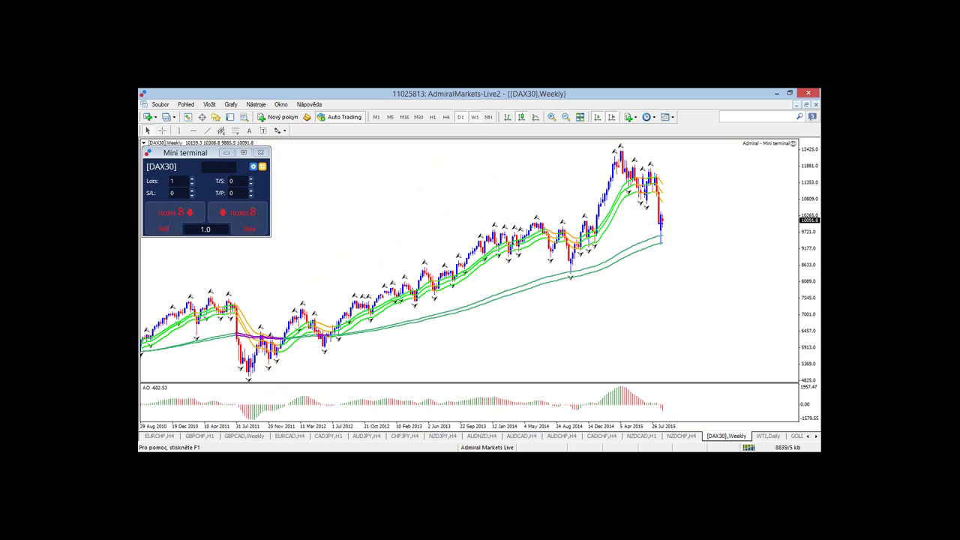
mouse_move(682, 245)
left_mouse_down()
mouse_move(650, 249)
mouse_move(666, 258)
mouse_move(675, 238)
left_mouse_up()
left_click_drag(579, 262, 543, 270)
mouse_move(344, 335)
left_mouse_down()
mouse_move(333, 340)
mouse_move(353, 324)
left_mouse_up()
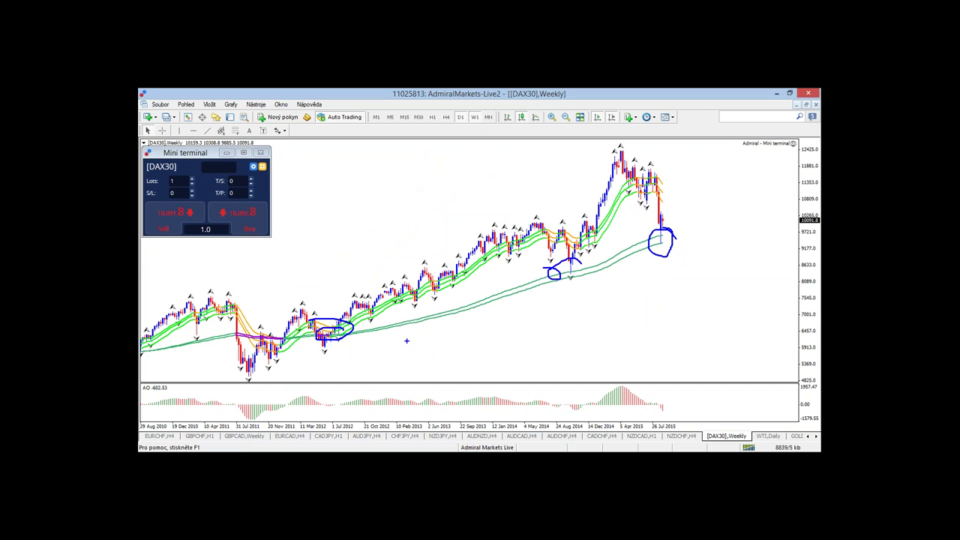
key("Escape")
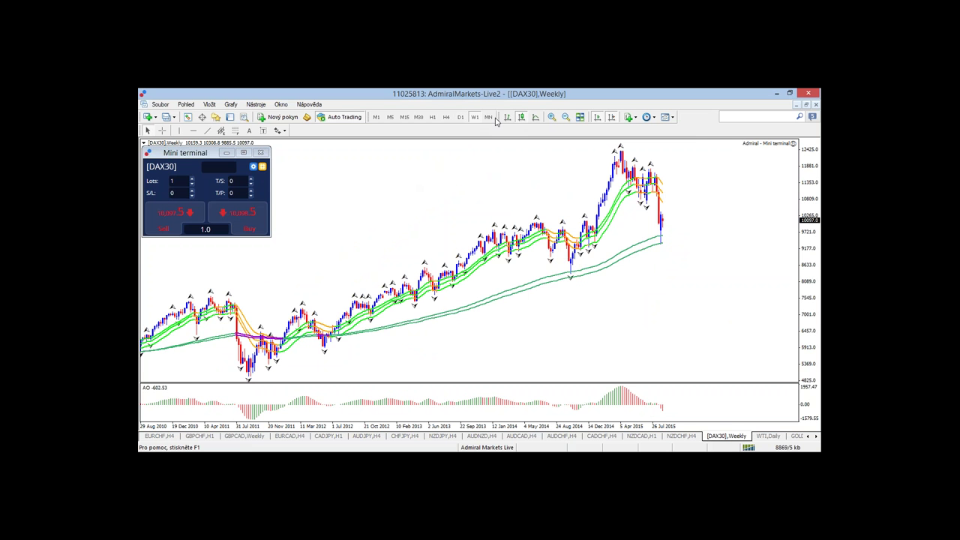
Compare the DAX30 monthly, weekly and daily charts, ending on the daily timeframe.
left_click(488, 118)
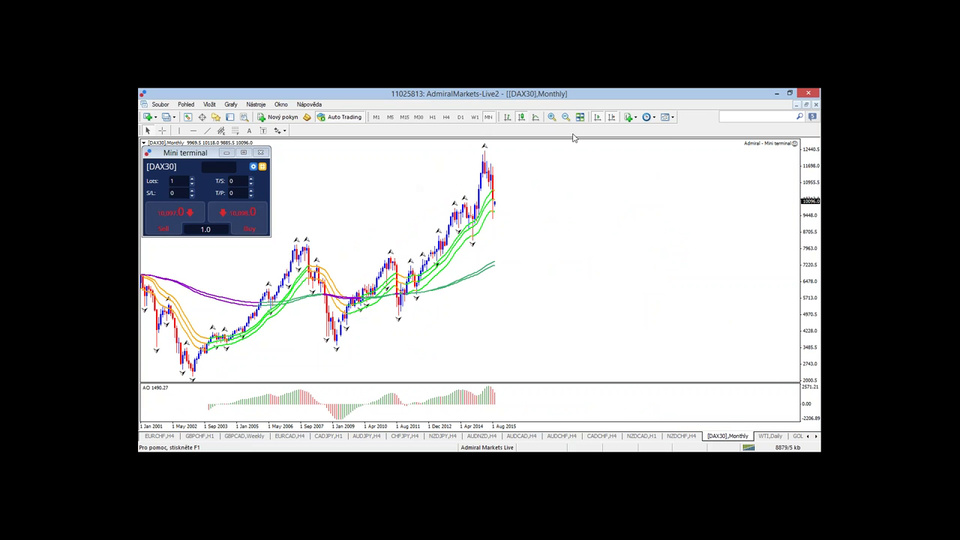
left_click(474, 117)
left_click(461, 117)
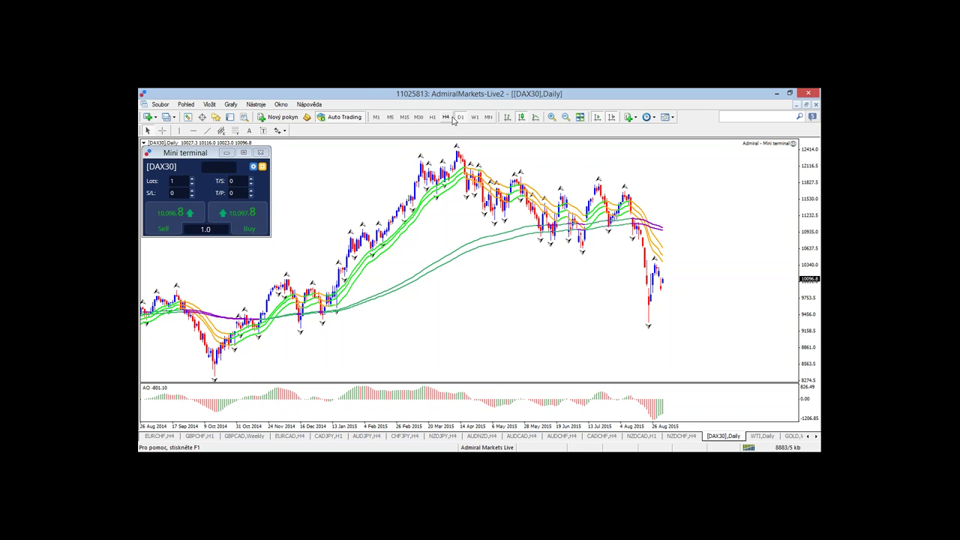
left_click(475, 117)
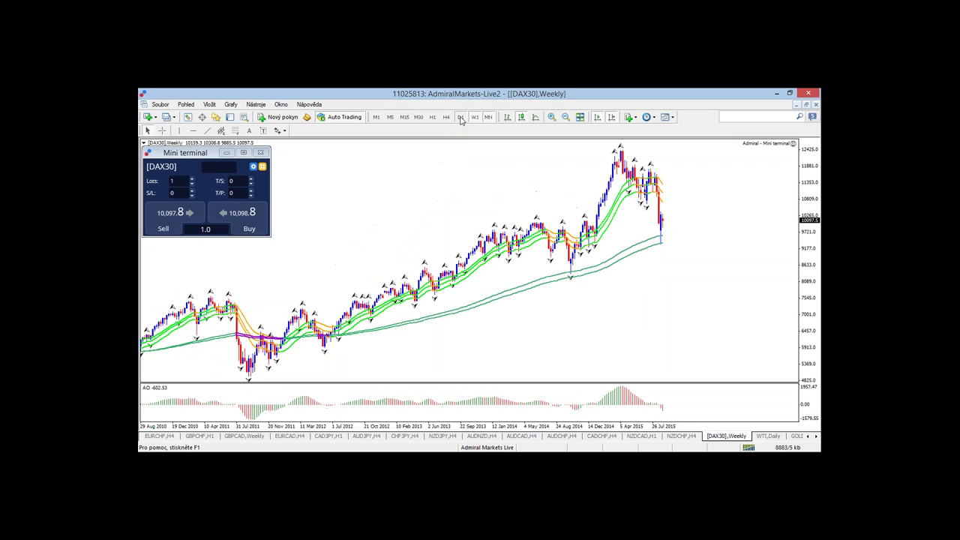
left_click(460, 117)
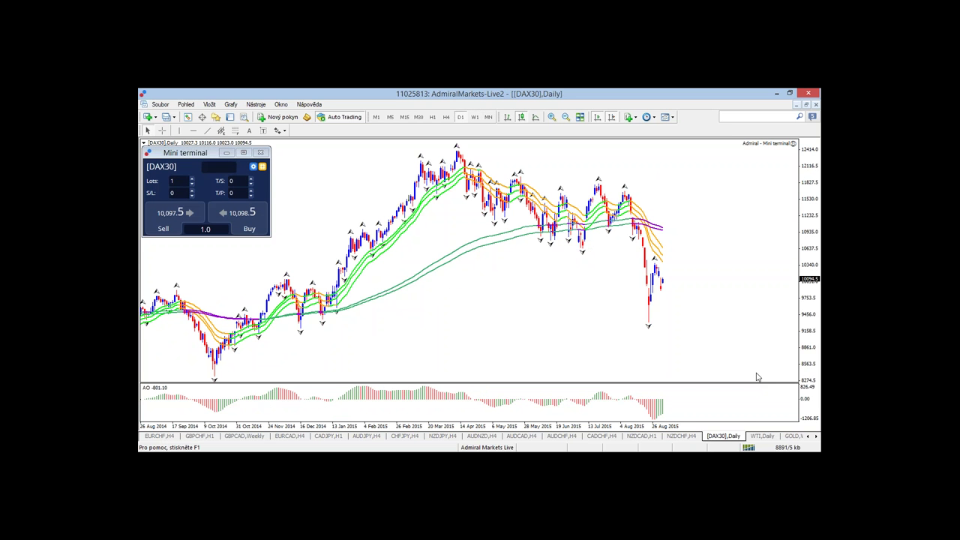
Sketch a blue zone at the orange daily averages, a green rebound arrow and a red circle beside the purple averages, and clear them.
mouse_move(668, 252)
left_mouse_down()
mouse_move(675, 247)
mouse_move(659, 259)
mouse_move(683, 252)
left_mouse_up()
mouse_move(651, 296)
left_mouse_down()
mouse_move(708, 225)
mouse_move(719, 242)
left_mouse_up()
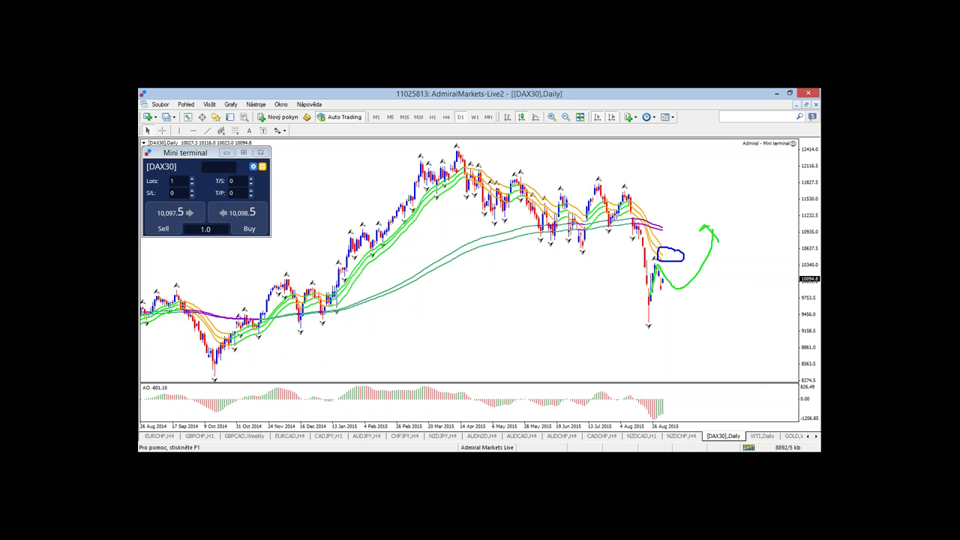
mouse_move(442, 149)
left_mouse_down()
mouse_move(716, 221)
mouse_move(695, 232)
mouse_move(689, 220)
left_mouse_up()
key("Escape")
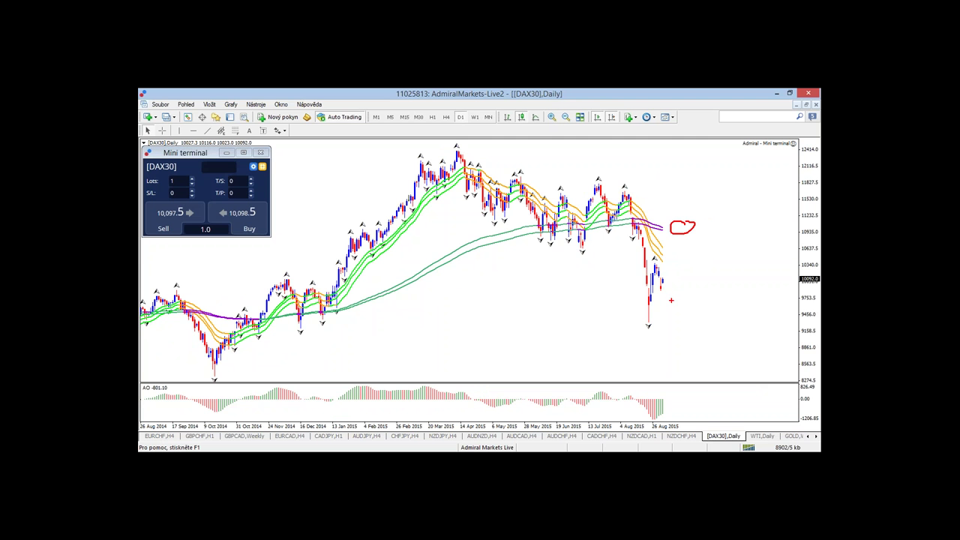
key("Escape")
On DAX30 H4, sketch red resistance with a blue upward arrow and green support with red breakdown candles and a downward arrow, and clear everything.
left_click(447, 117)
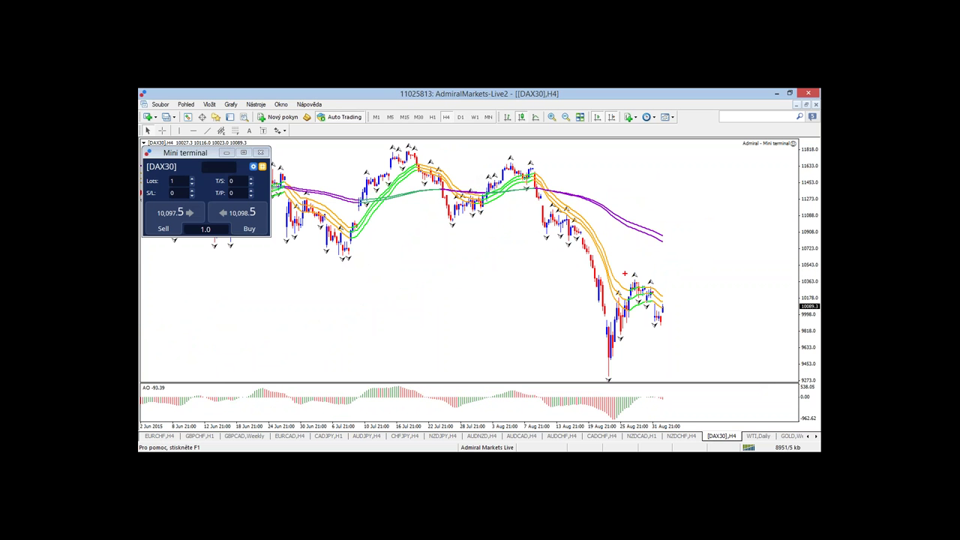
left_click_drag(623, 273, 684, 303)
mouse_move(667, 293)
left_mouse_down()
mouse_move(698, 226)
mouse_move(688, 222)
mouse_move(711, 223)
left_mouse_up()
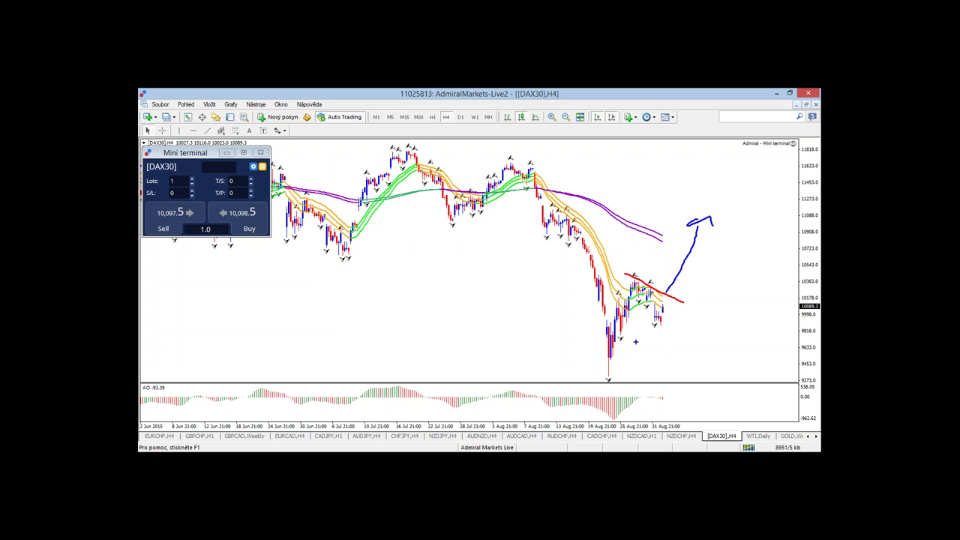
left_click_drag(688, 321, 617, 341)
left_click_drag(673, 328, 685, 362)
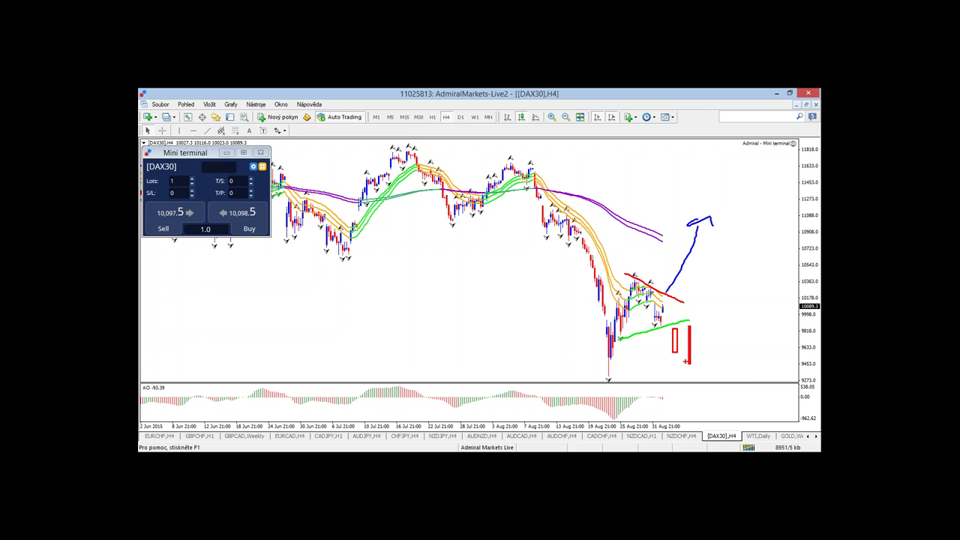
left_click_drag(664, 328, 675, 366)
mouse_move(697, 321)
left_mouse_down()
mouse_move(710, 359)
mouse_move(692, 355)
left_mouse_up()
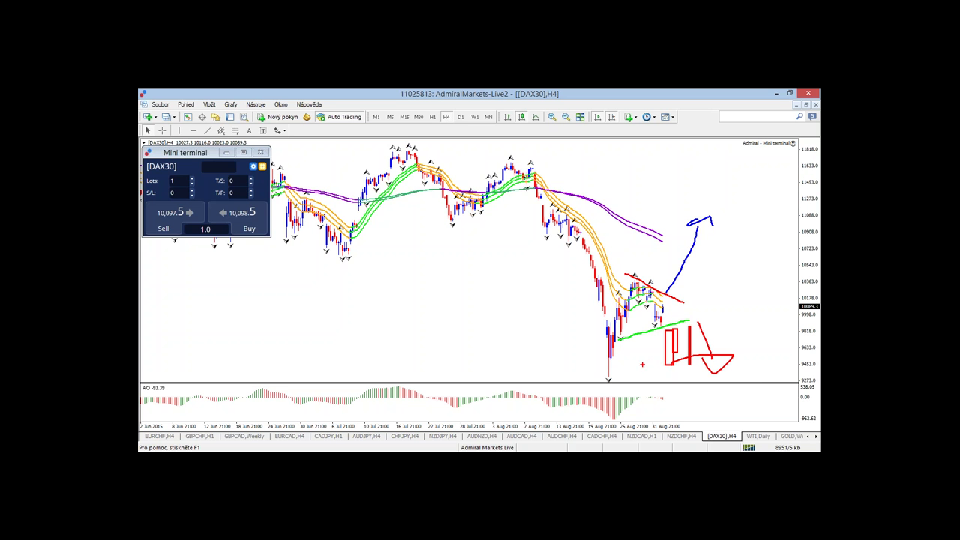
key("Escape")
On DAX30 H1, sketch a green rally, red pullback and second green rally with extra marks, clear the sketch and return to H4.
left_click(432, 117)
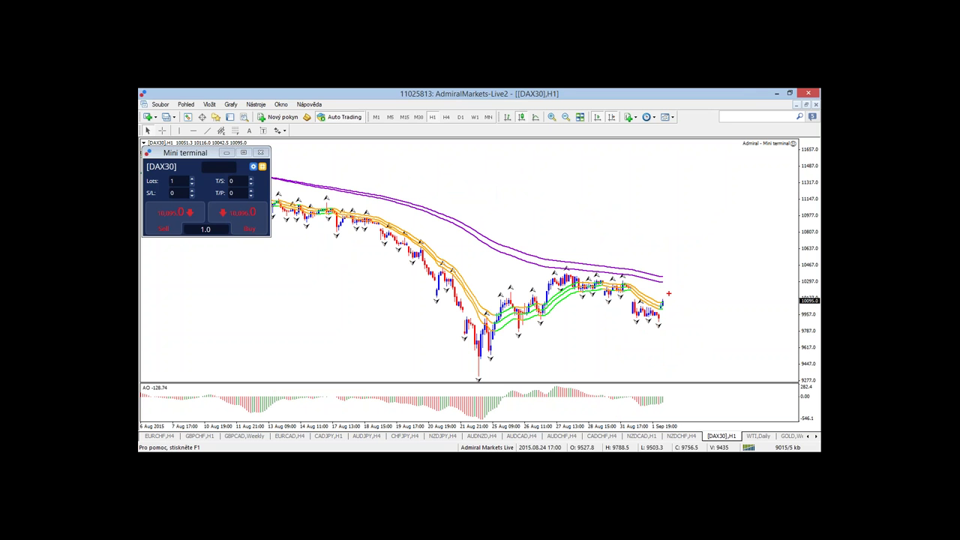
mouse_move(661, 303)
left_mouse_down()
mouse_move(691, 212)
mouse_move(702, 271)
mouse_move(710, 271)
mouse_move(743, 219)
left_mouse_up()
left_click_drag(669, 169, 668, 214)
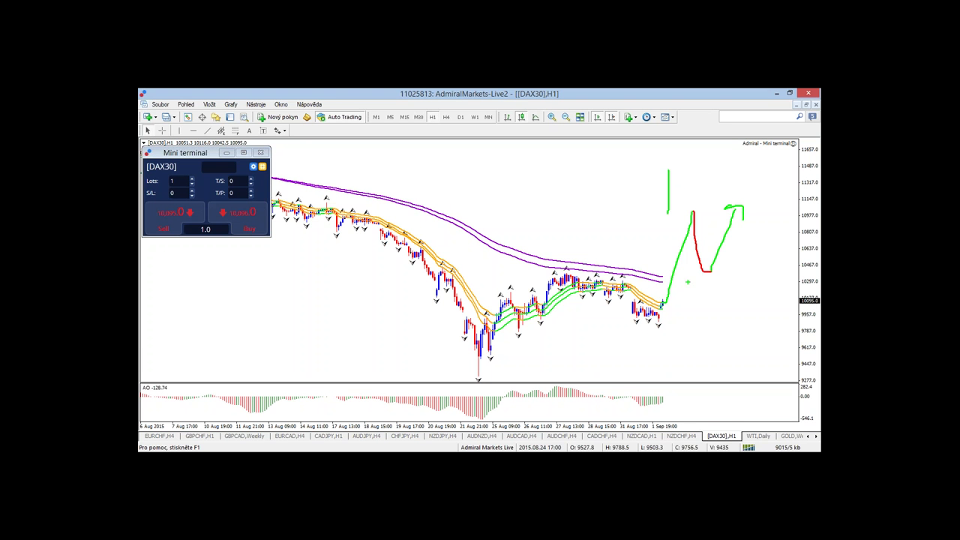
left_click_drag(688, 282, 739, 301)
mouse_move(759, 168)
left_mouse_down()
mouse_move(776, 189)
mouse_move(752, 201)
left_mouse_up()
key("Escape")
left_click(446, 117)
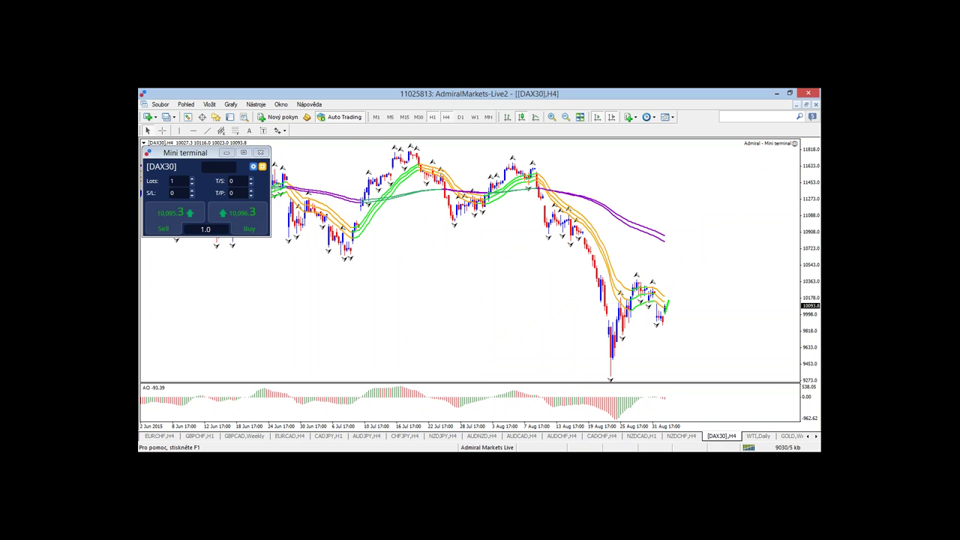
Sketch a DAX30 rally on H4 and clear it, sketch a green two-leg rally towards red resistance on the daily chart, and clear that.
mouse_move(668, 300)
left_mouse_down()
mouse_move(681, 270)
mouse_move(715, 246)
left_mouse_up()
key("Escape")
left_click(461, 117)
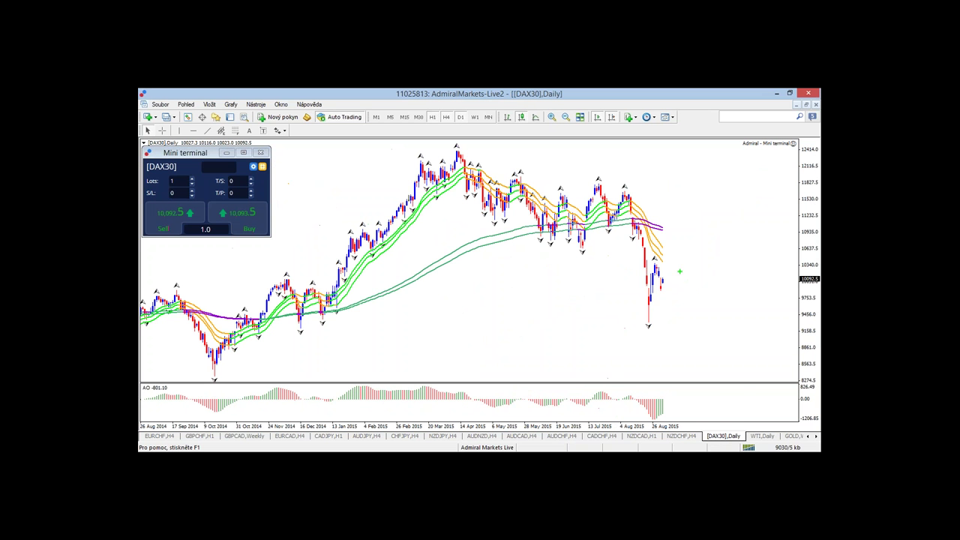
mouse_move(666, 277)
left_mouse_down()
mouse_move(673, 253)
mouse_move(693, 256)
mouse_move(706, 231)
left_mouse_up()
left_click_drag(564, 227, 728, 227)
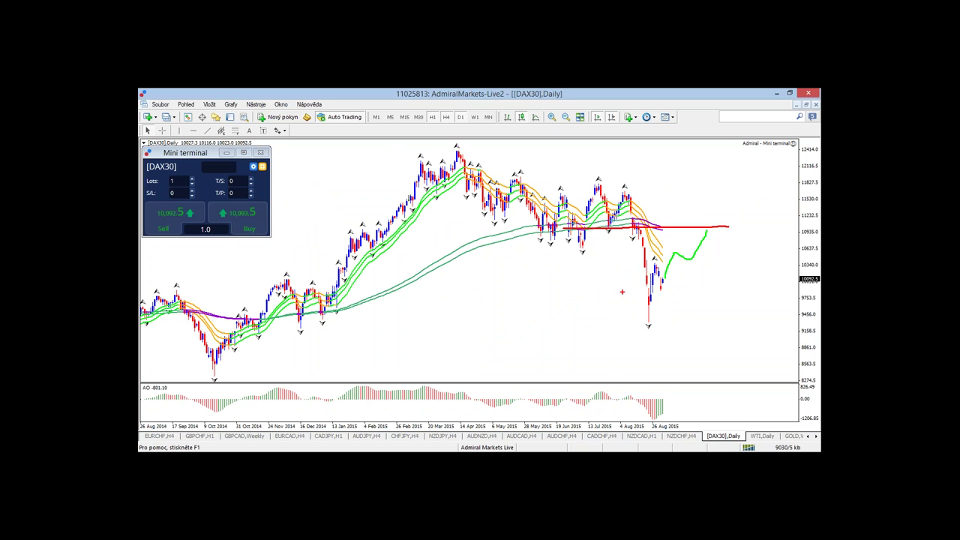
key("Escape")
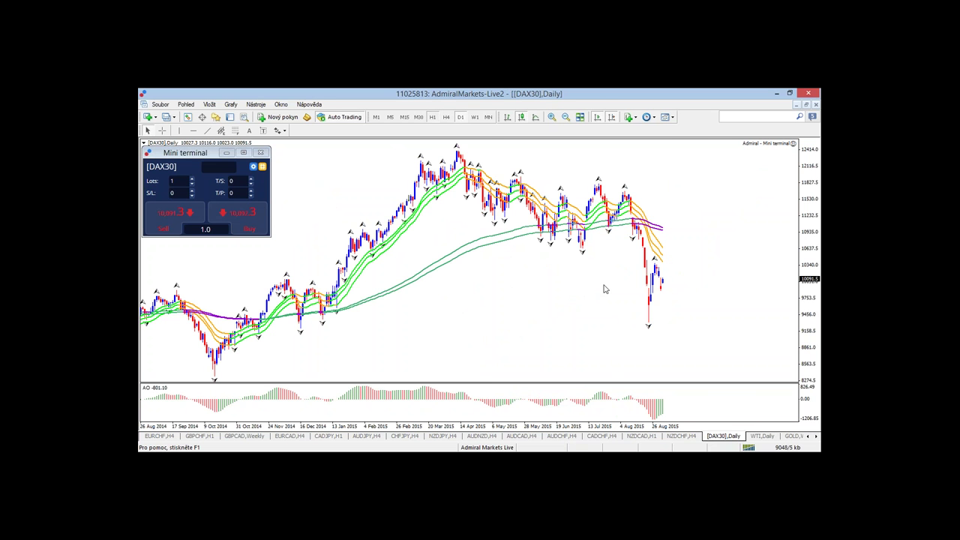
On DAX30 H1, sketch green support under the recent lows, a red downward arrow and a red line at the August low, and clear everything.
left_click(433, 117)
left_click_drag(504, 330, 699, 315)
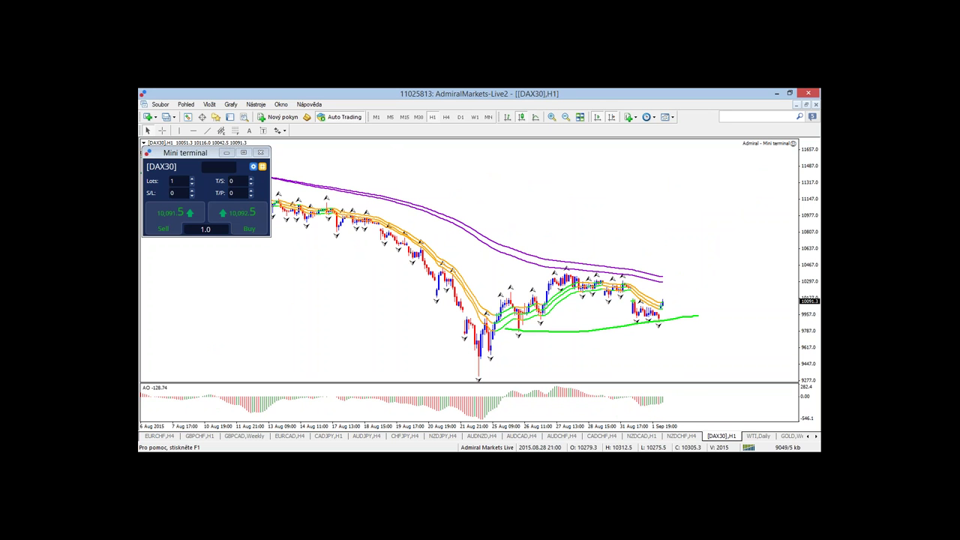
mouse_move(674, 333)
left_mouse_down()
mouse_move(688, 382)
mouse_move(679, 377)
mouse_move(691, 394)
mouse_move(664, 381)
left_mouse_up()
left_click_drag(443, 376, 579, 375)
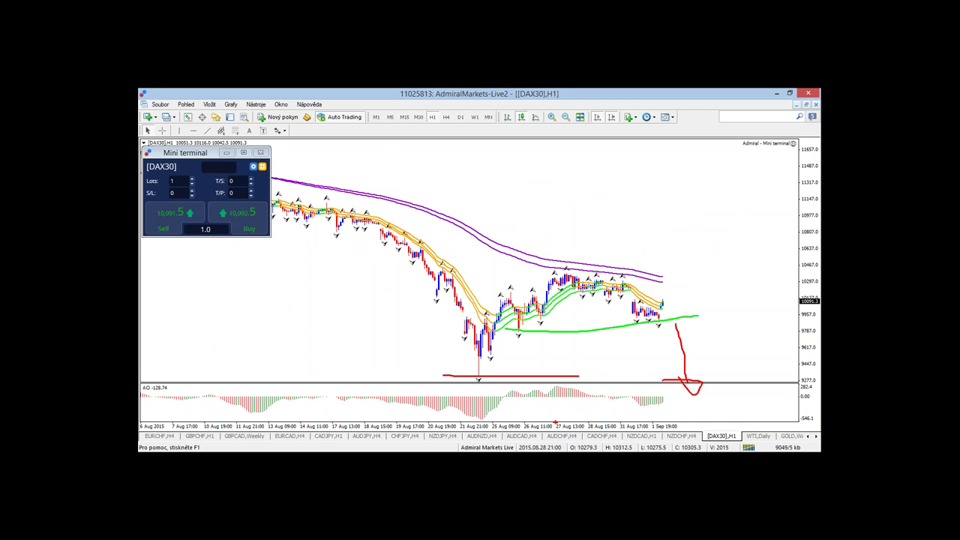
key("Escape")
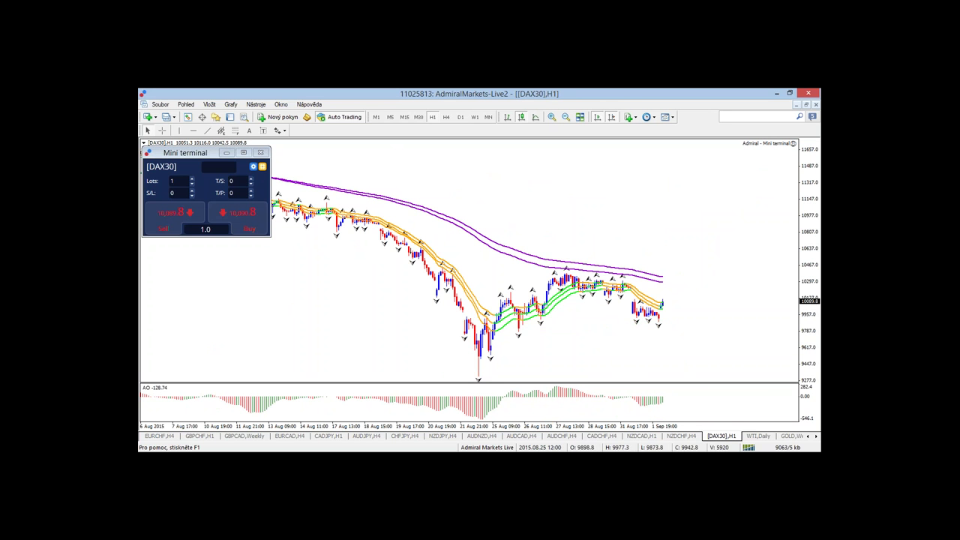
On the DAX30 weekly chart, place a green horizontal support line at the low of the 23 August 2015 candle's wick.
left_click(475, 117)
mouse_move(632, 231)
left_mouse_down()
mouse_move(675, 232)
mouse_move(567, 231)
left_mouse_up()
key("Escape")
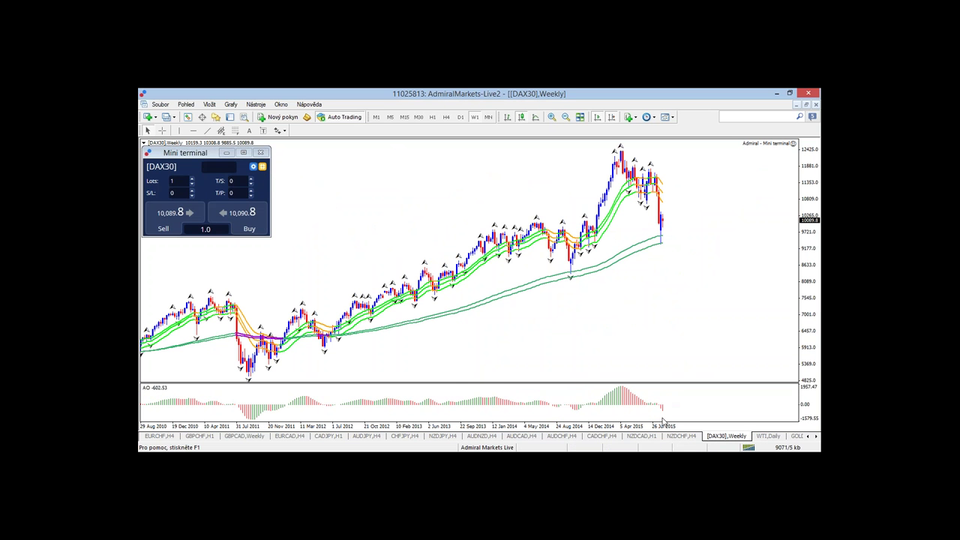
key("plus")
key("plus")
key("plus")
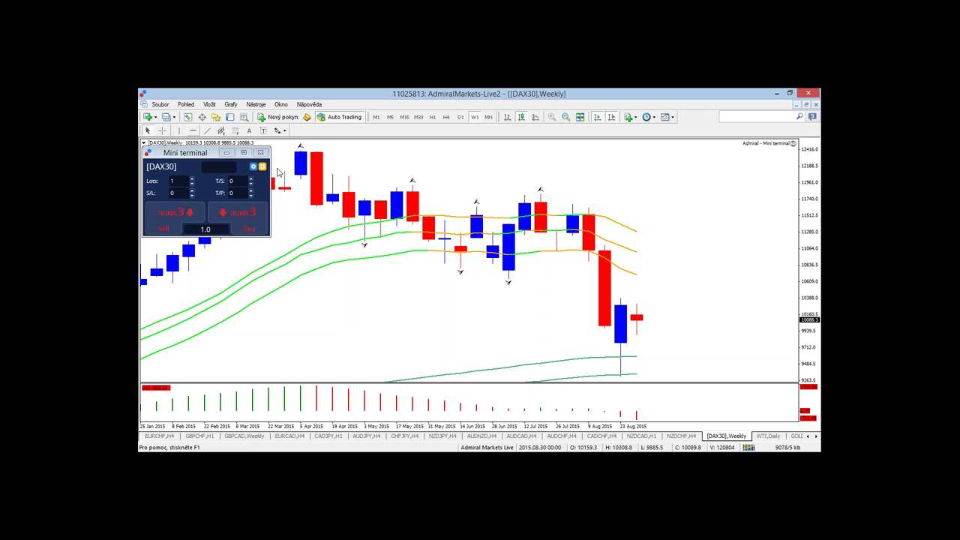
left_click(632, 378)
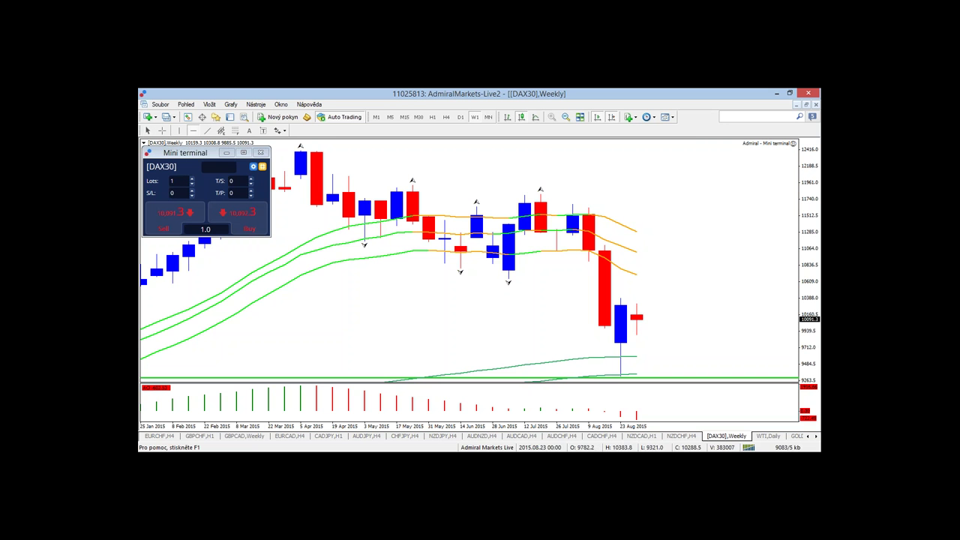
double_click(667, 379)
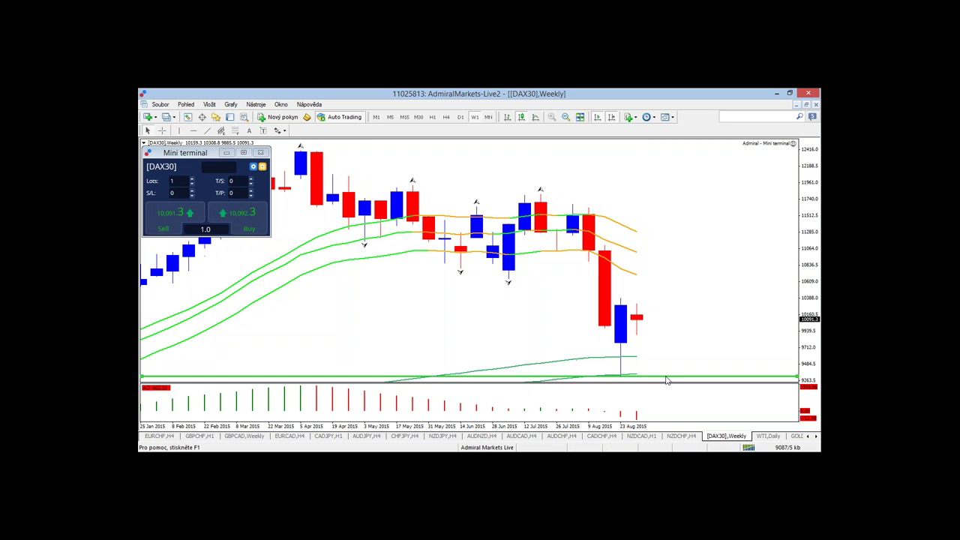
On DAX30 H4, sketch red rising support, a red breakdown stroke and a green circle around the horizontal support line, and clear the sketch.
left_click(450, 120)
left_click_drag(636, 429, 593, 429)
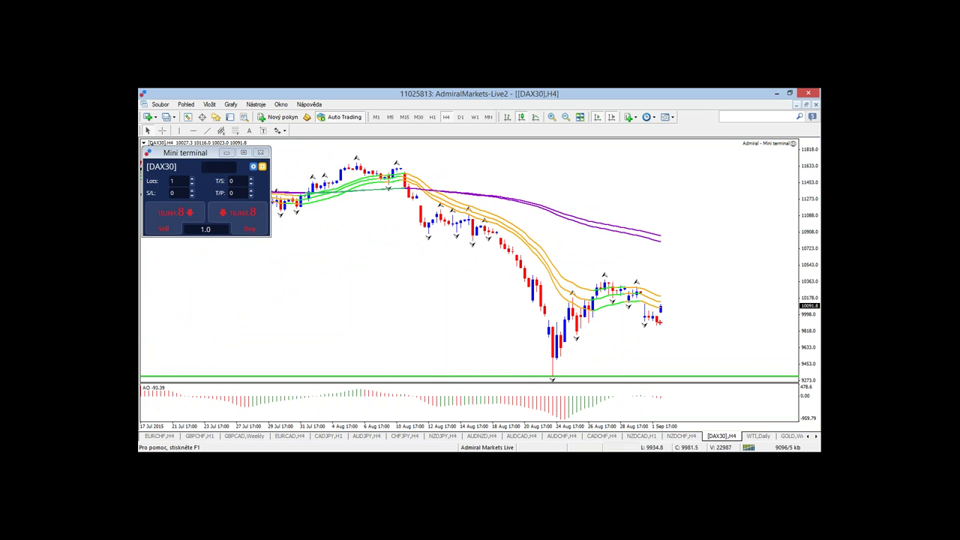
mouse_move(568, 339)
left_mouse_down()
mouse_move(690, 321)
mouse_move(670, 355)
left_mouse_up()
mouse_move(692, 361)
left_mouse_down()
mouse_move(665, 388)
mouse_move(717, 355)
left_mouse_up()
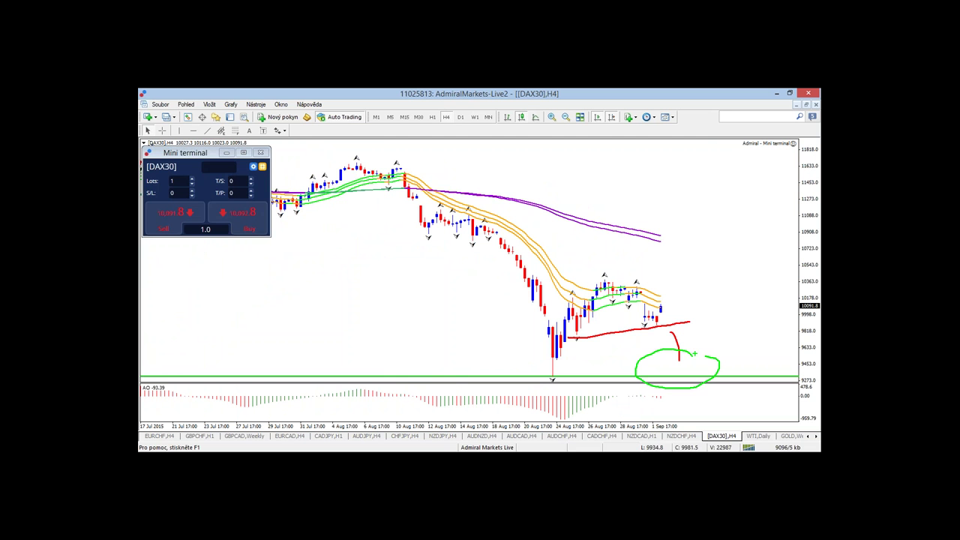
key("Escape")
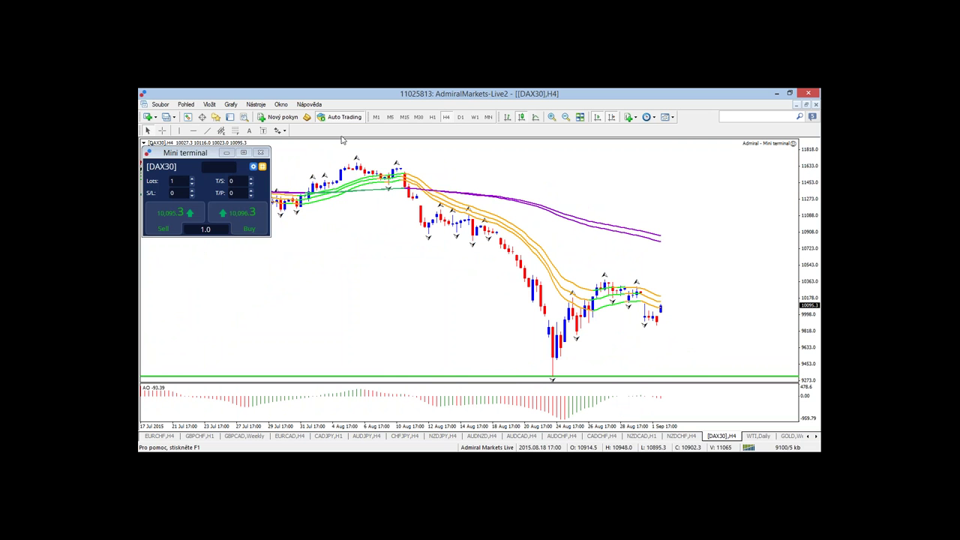
Draw a Fibonacci retracement from the August low to the rebound high on DAX30 H4, sketch red circles around lower levels and the low, and clear the circles.
left_click(234, 131)
left_click_drag(552, 374, 572, 276)
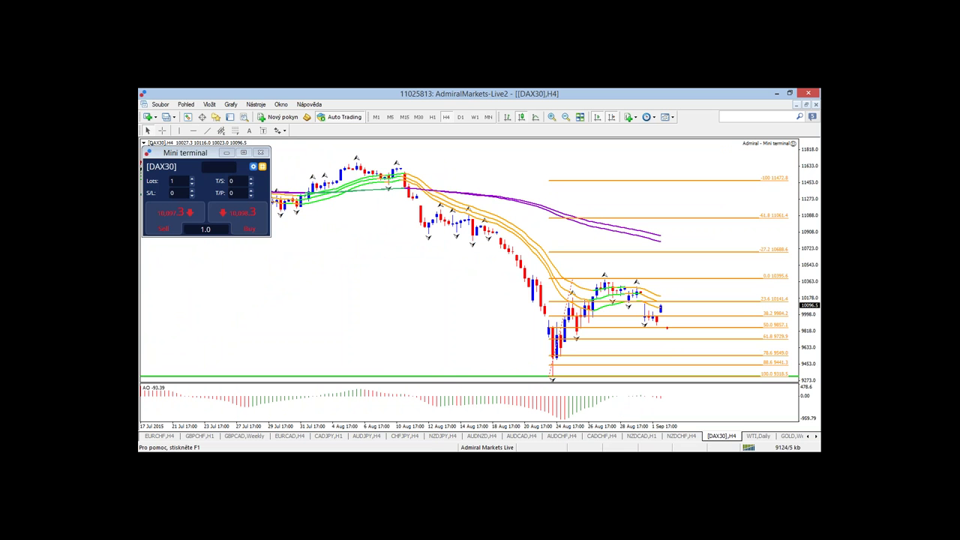
mouse_move(667, 328)
left_mouse_down()
mouse_move(684, 355)
mouse_move(676, 343)
mouse_move(713, 361)
mouse_move(701, 365)
left_mouse_up()
left_click_drag(559, 358, 536, 357)
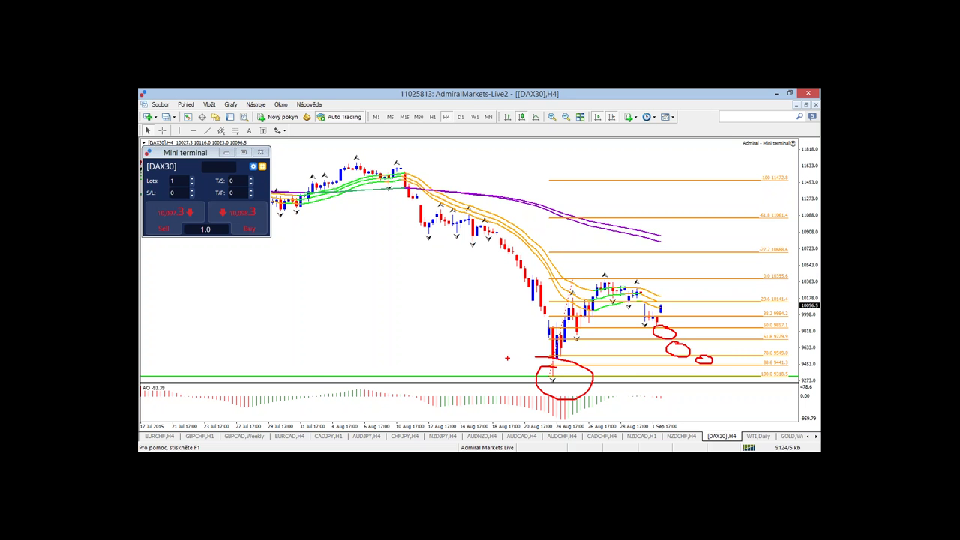
key("Escape")
On the DAX30 weekly chart, circle the October 2014 low and the recent low area at the long-term averages in red, and clear the circles.
left_click(475, 117)
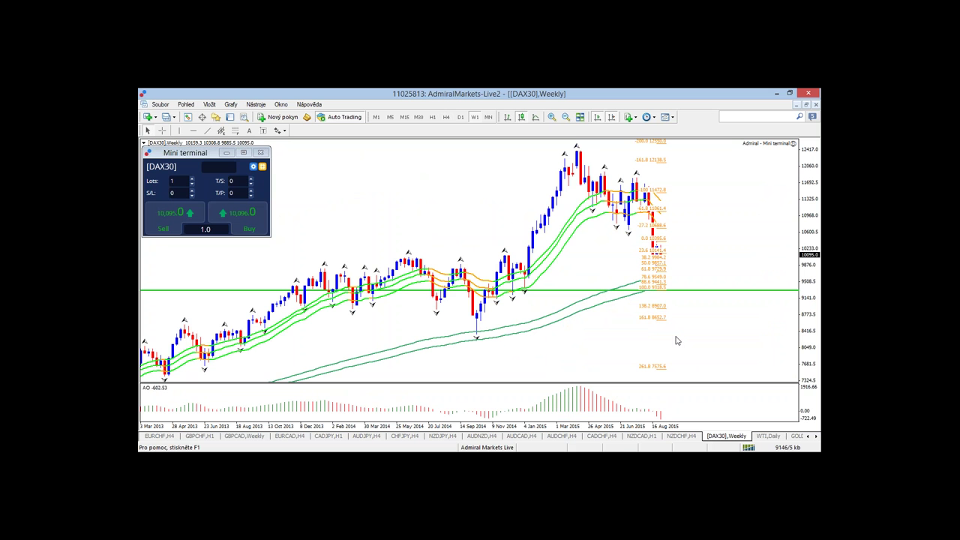
mouse_move(494, 339)
left_mouse_down()
mouse_move(466, 334)
mouse_move(495, 330)
left_mouse_up()
mouse_move(658, 281)
left_mouse_down()
mouse_move(648, 278)
mouse_move(665, 286)
left_mouse_up()
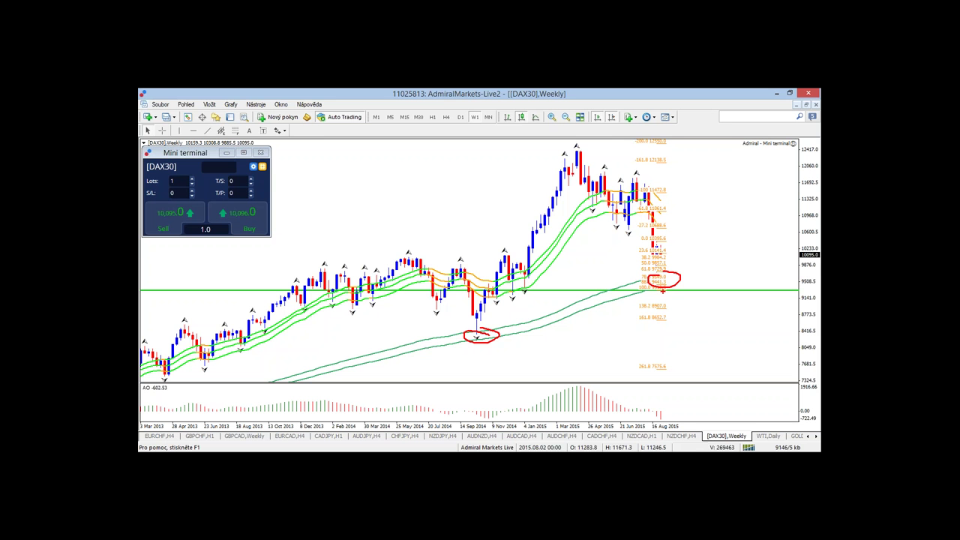
key("Escape")
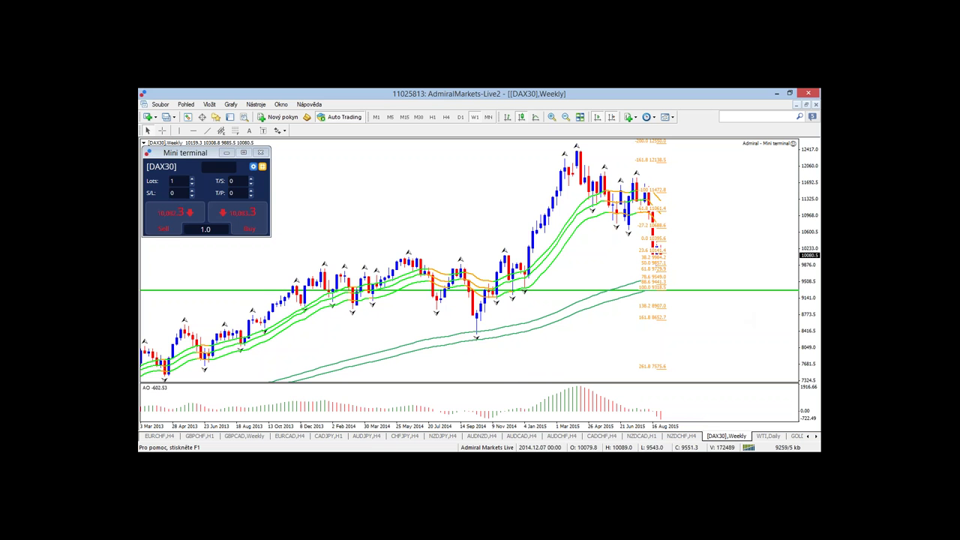
Review the AUDNZD, AUDJPY and EURCAD H4 charts, using the crosshair on AUDJPY and ending on a wider EURCAD view.
left_click(482, 437)
left_click(447, 436)
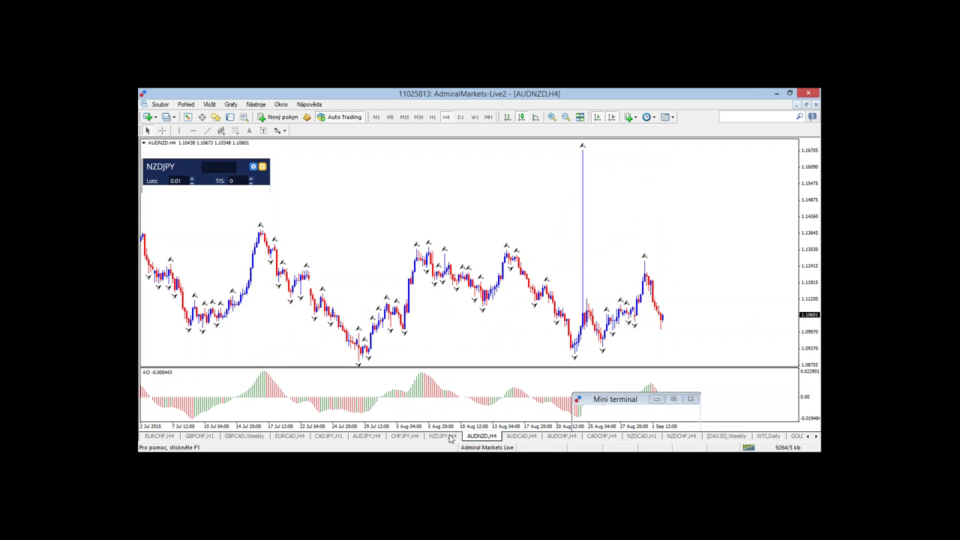
left_click(369, 437)
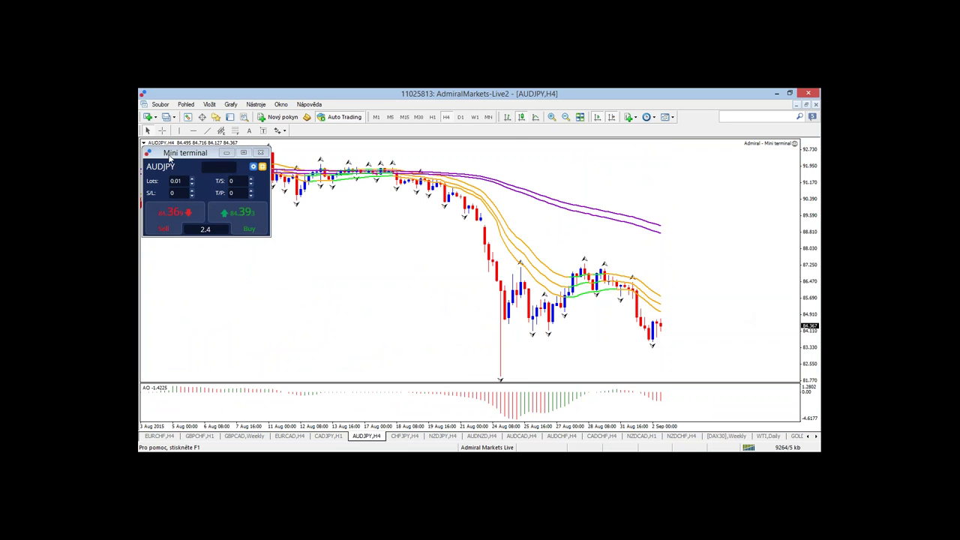
left_click(162, 131)
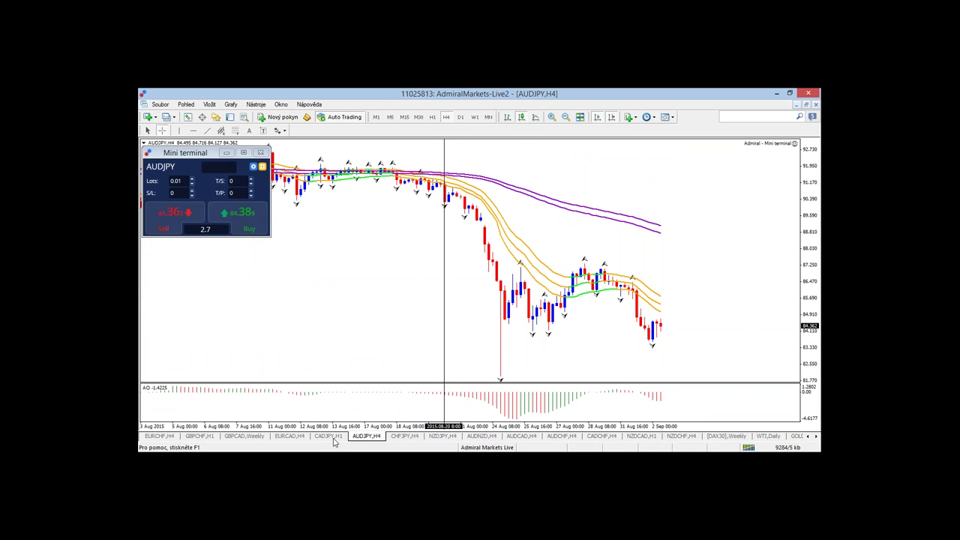
left_click(300, 438)
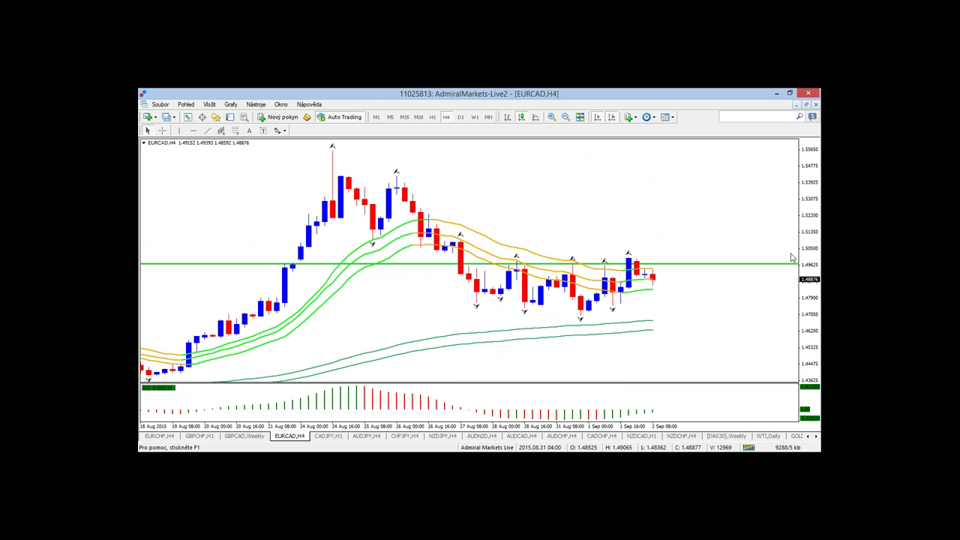
key("minus")
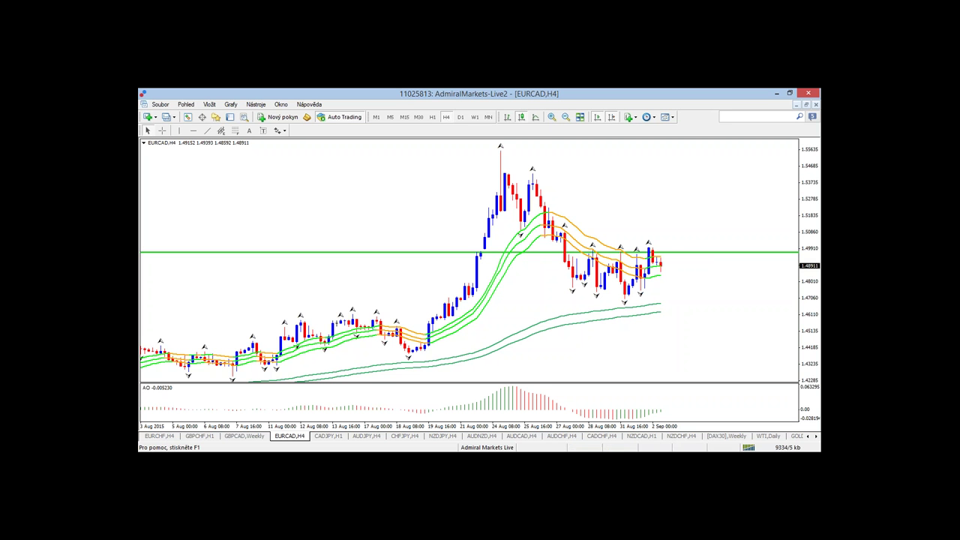
Open the EURAUD H4 chart and inspect its price action with the crosshair.
left_click(809, 438)
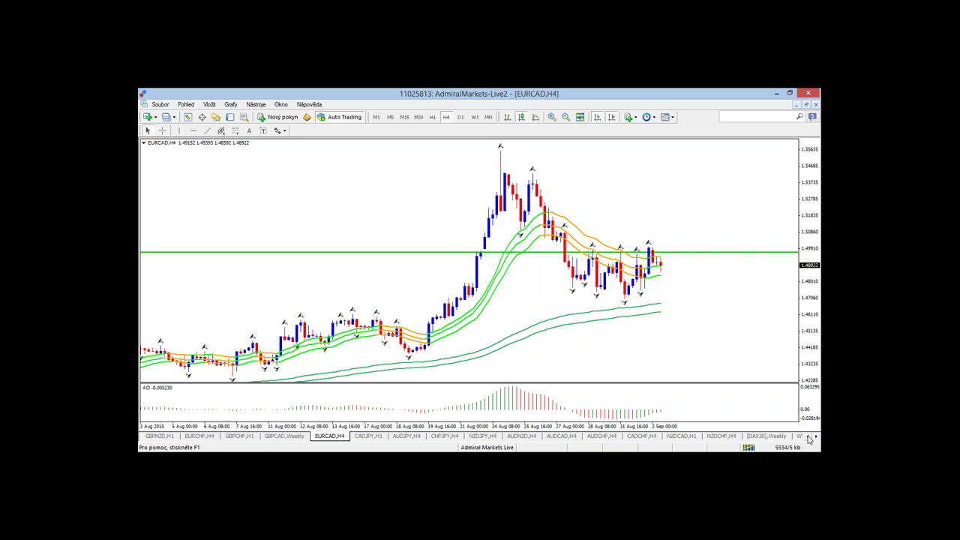
left_click(809, 438)
left_click(808, 438)
left_click(808, 438)
left_click(809, 438)
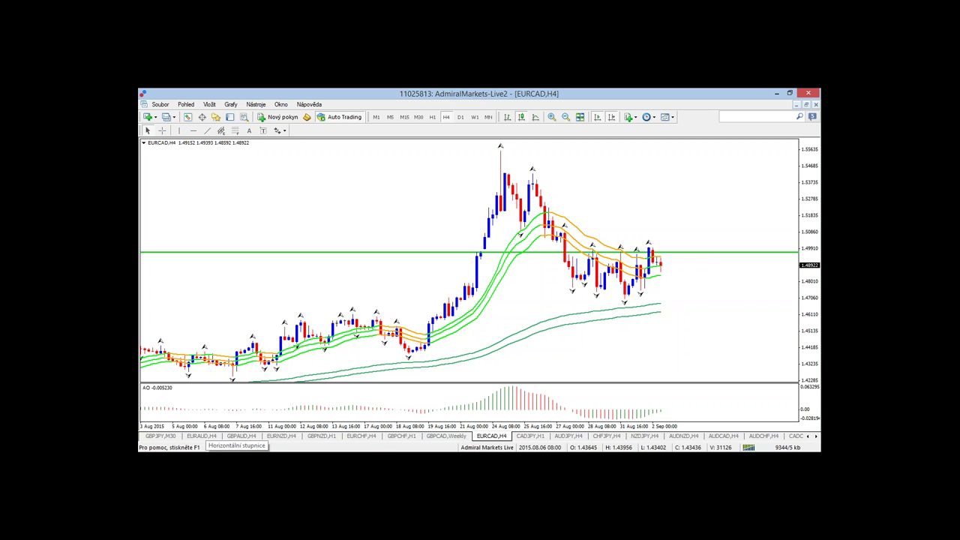
left_click(202, 436)
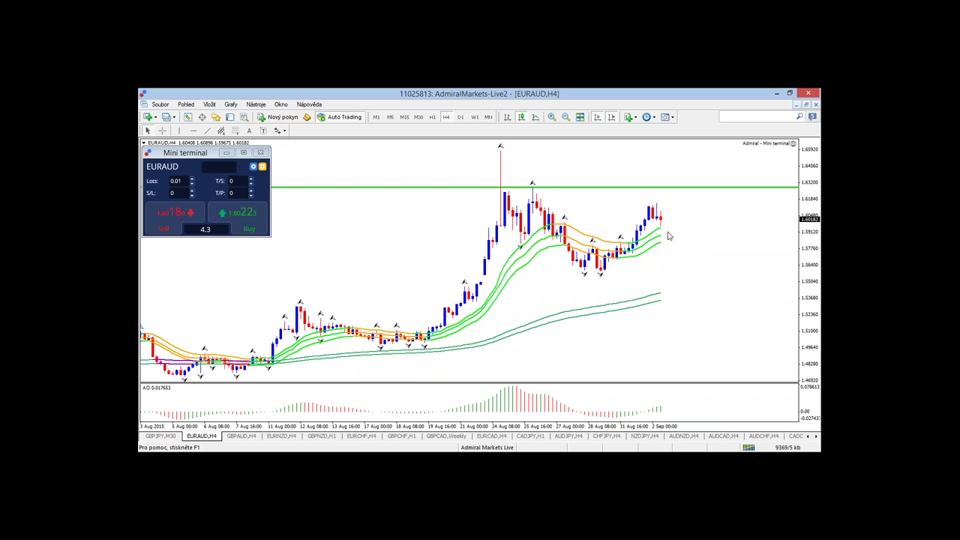
left_click(162, 130)
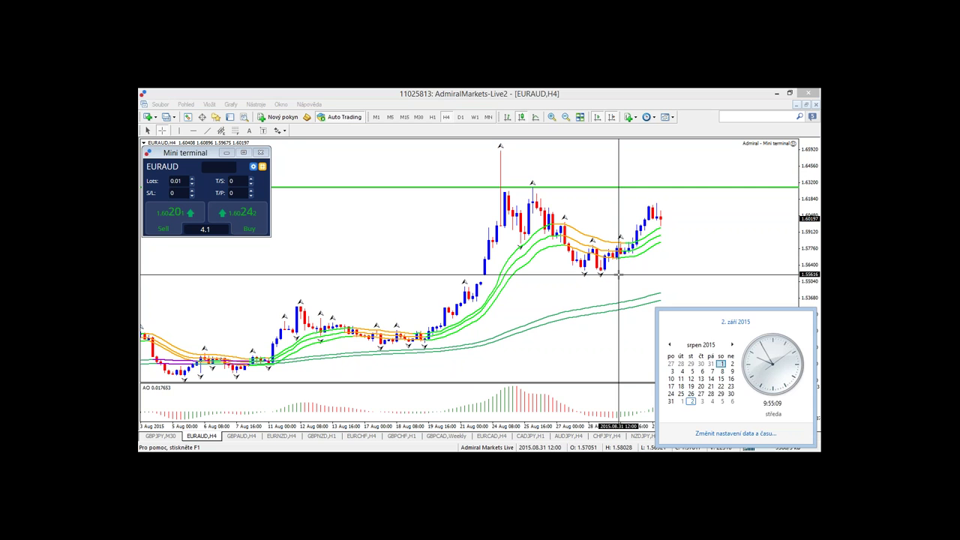
left_click(619, 275)
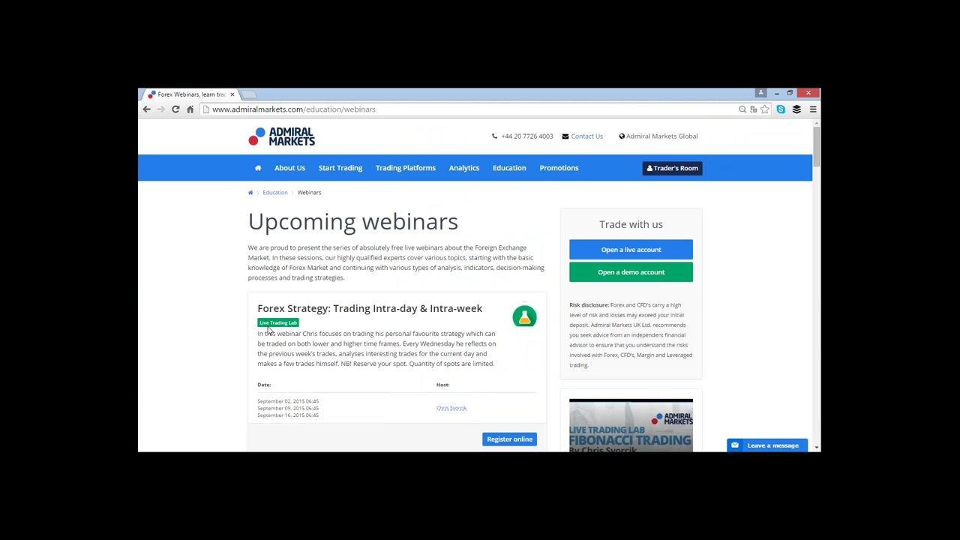
Return from the webinars page to the EURAUD chart in MetaTrader and bring the first of the open charts, EURUSD H1, into reach.
key("alt+Tab")
mouse_move(818, 449)
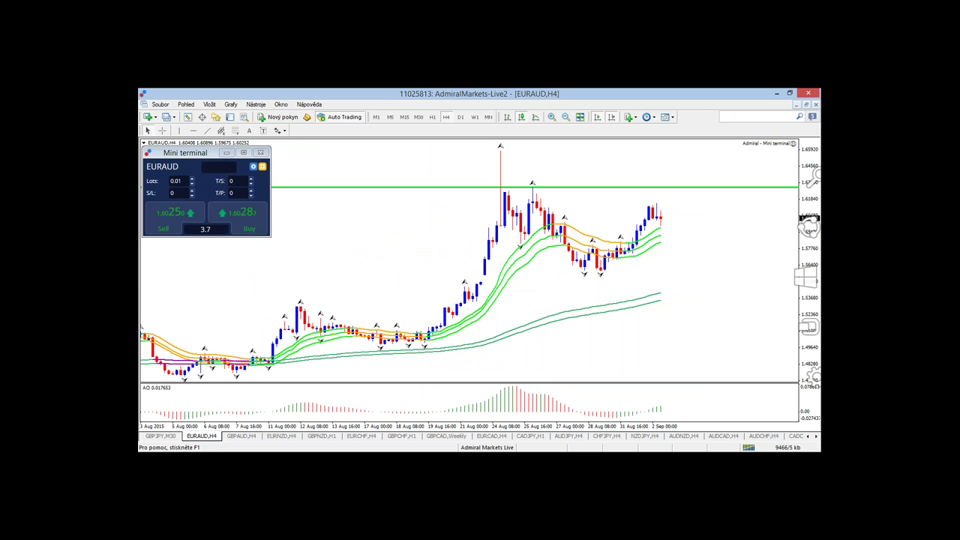
left_click(811, 437)
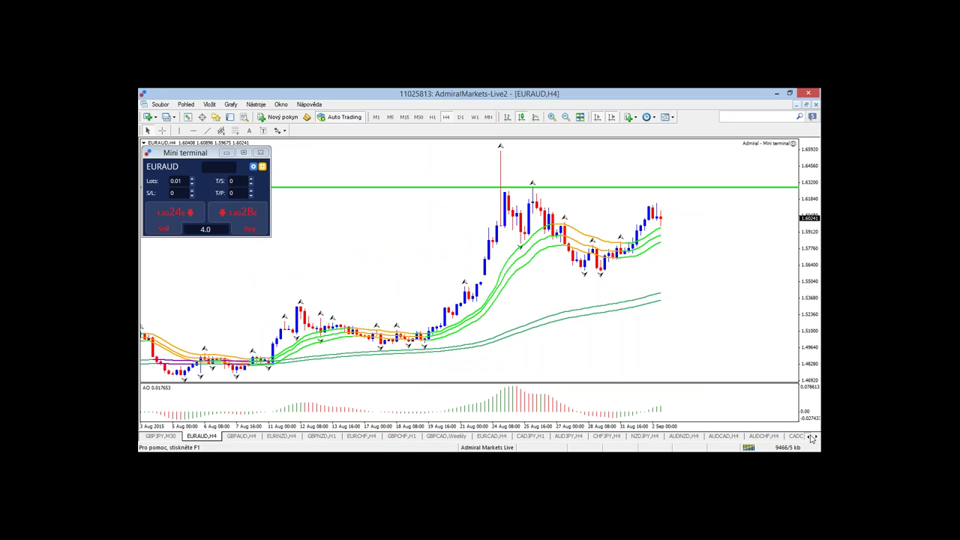
left_click(810, 436)
left_click(810, 436)
left_click(810, 437)
left_click(810, 437)
left_click(810, 436)
left_click(810, 436)
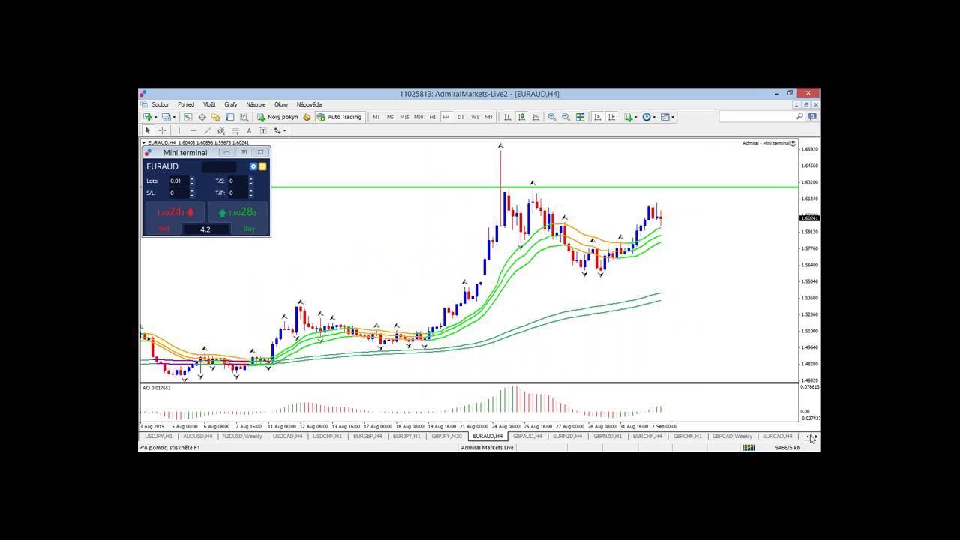
left_click(810, 436)
left_click(810, 437)
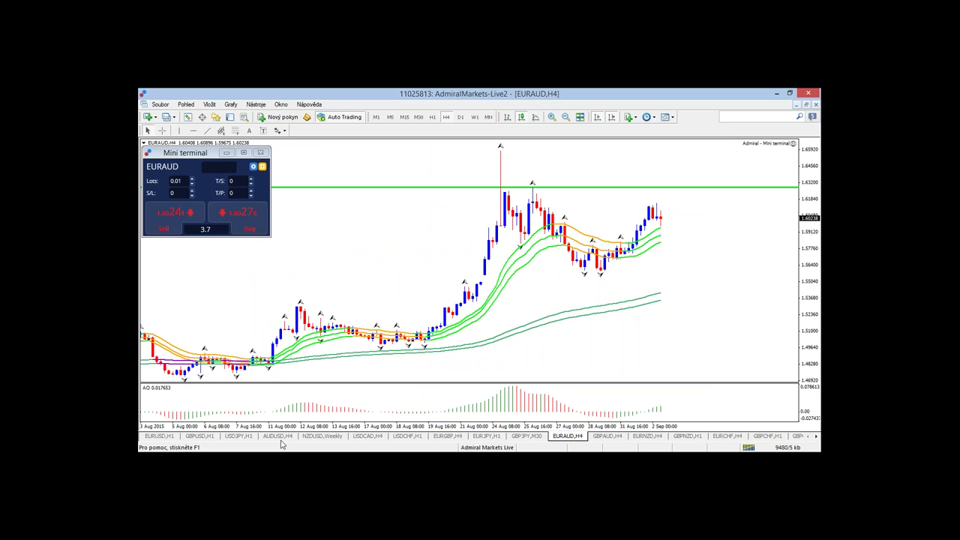
Switch to the Admiral Markets webinars page in Chrome and look through the upcoming webinars.
mouse_move(300, 449)
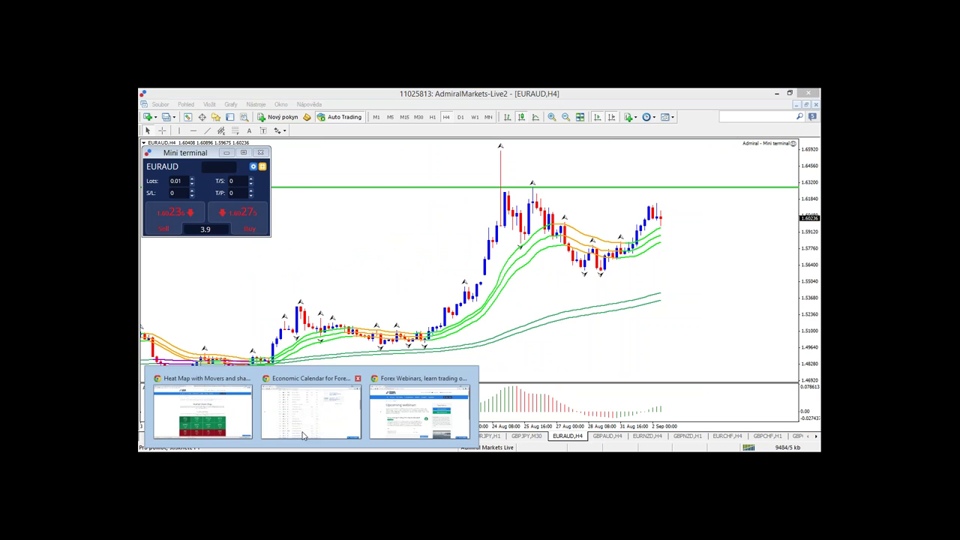
left_click(391, 404)
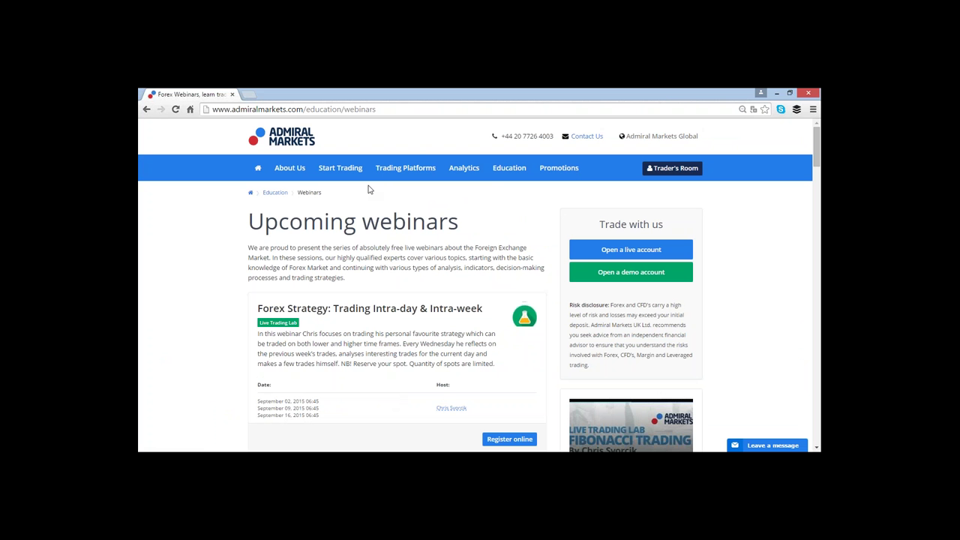
scroll(357, 299, "down", 3)
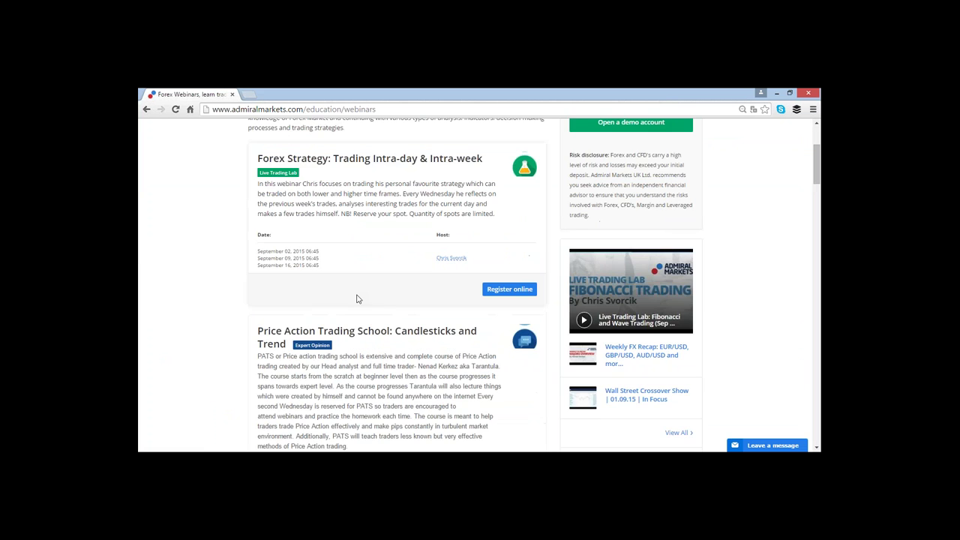
Look through the upcoming webinar listings down to Bounces and Breakouts in Forex Trading.
scroll(378, 306, "down", 1)
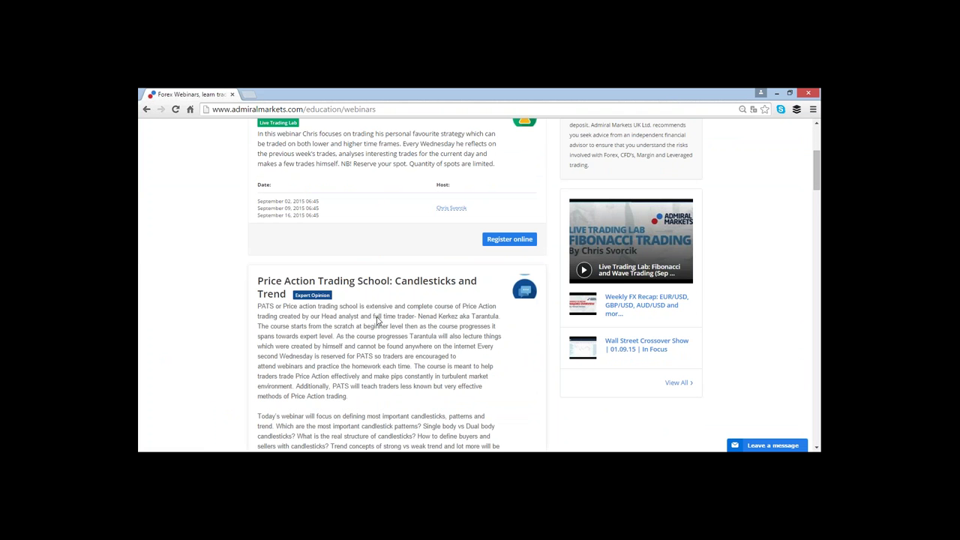
scroll(378, 319, "down", 4)
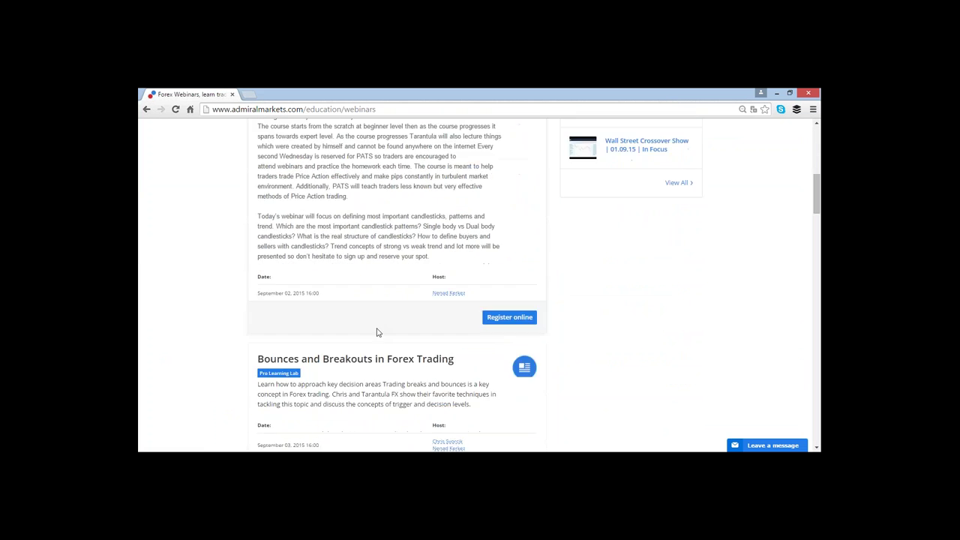
scroll(378, 333, "down", 1)
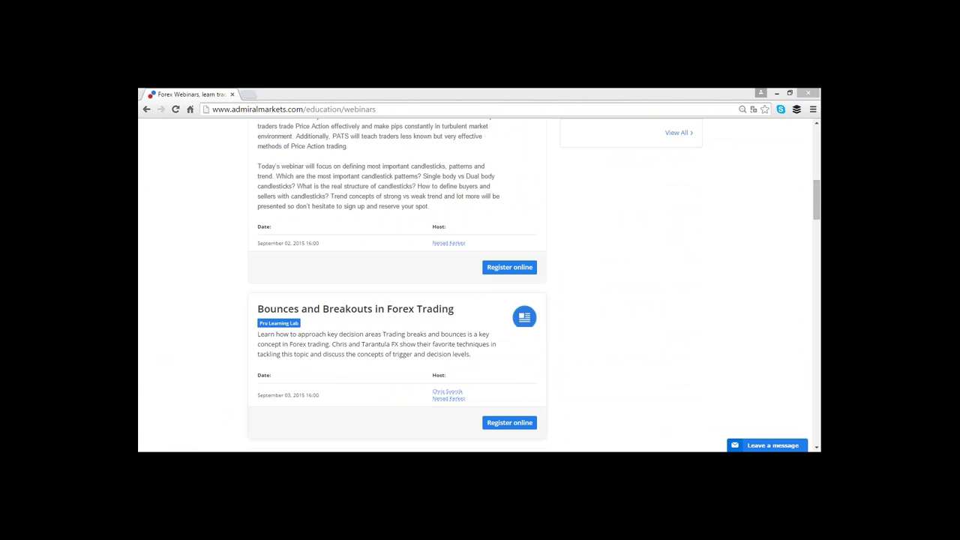
Switch back to MetaTrader, open the GBPAUD H4 chart and delete its Fibonacci retracement.
key("alt+Tab")
left_click(607, 436)
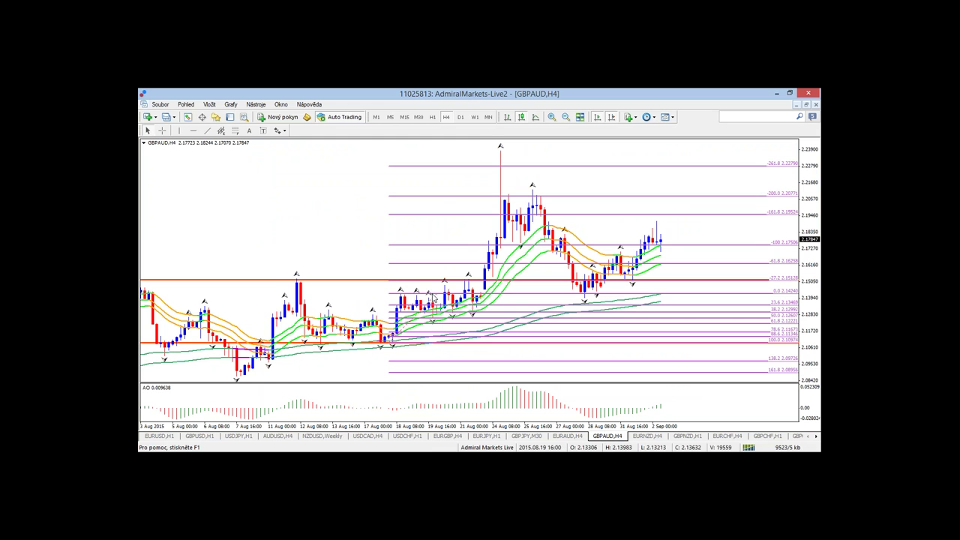
left_click_drag(443, 328, 433, 149)
right_click(434, 150)
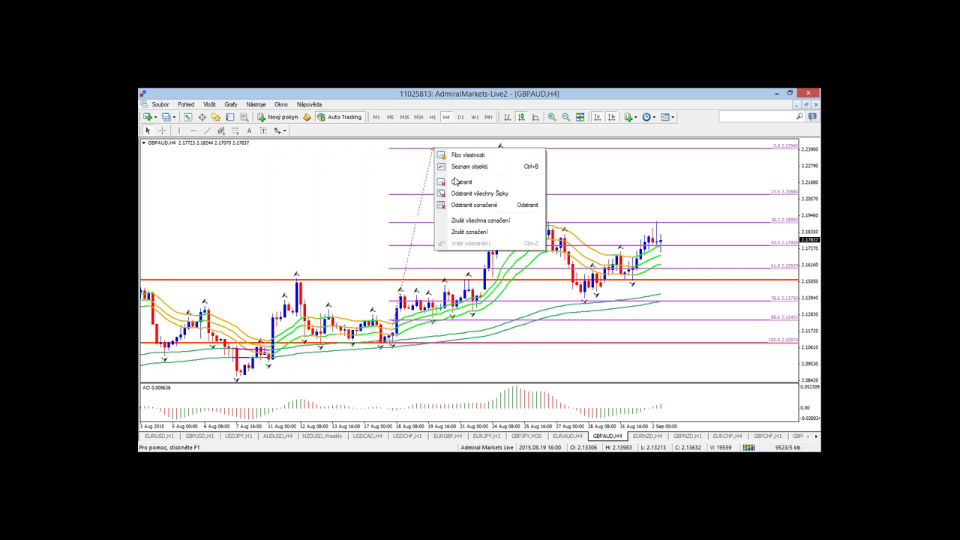
left_click(453, 181)
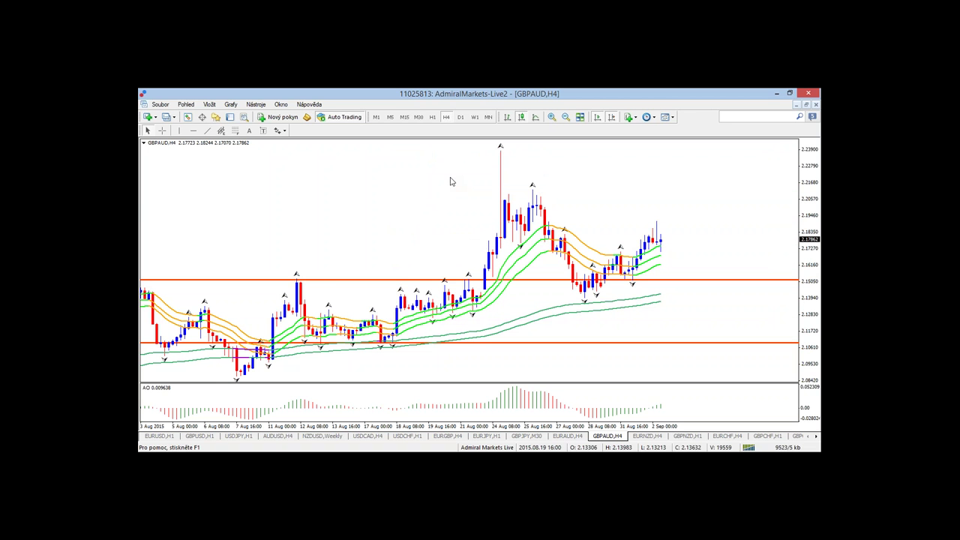
Delete the two orange horizontal lines from the GBPAUD H4 chart and clear the temporary sketch beside the latest candles.
right_click(424, 283)
left_click(447, 323)
right_click(421, 287)
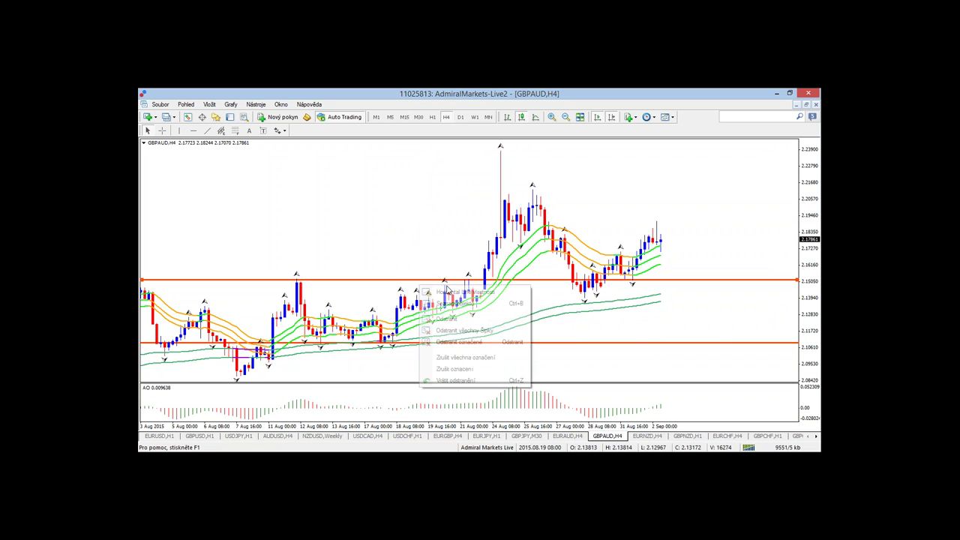
left_click(449, 321)
right_click(572, 343)
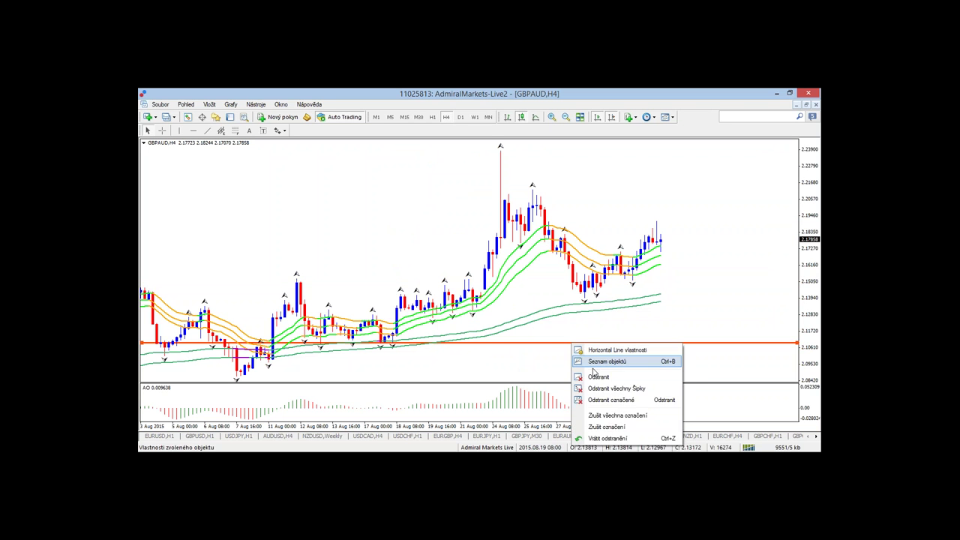
left_click(590, 376)
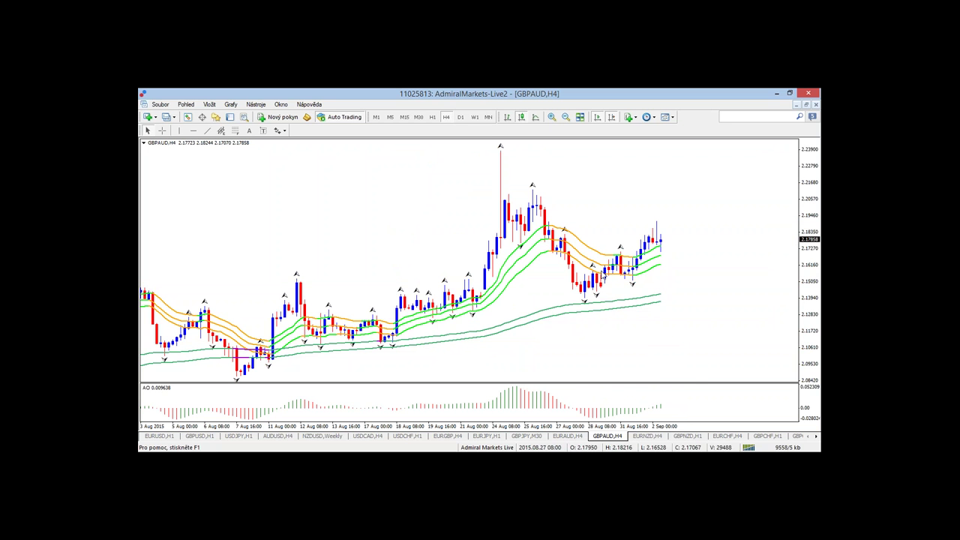
mouse_move(684, 258)
left_mouse_down()
mouse_move(669, 272)
mouse_move(684, 261)
mouse_move(699, 197)
mouse_move(710, 201)
left_mouse_up()
key("Escape")
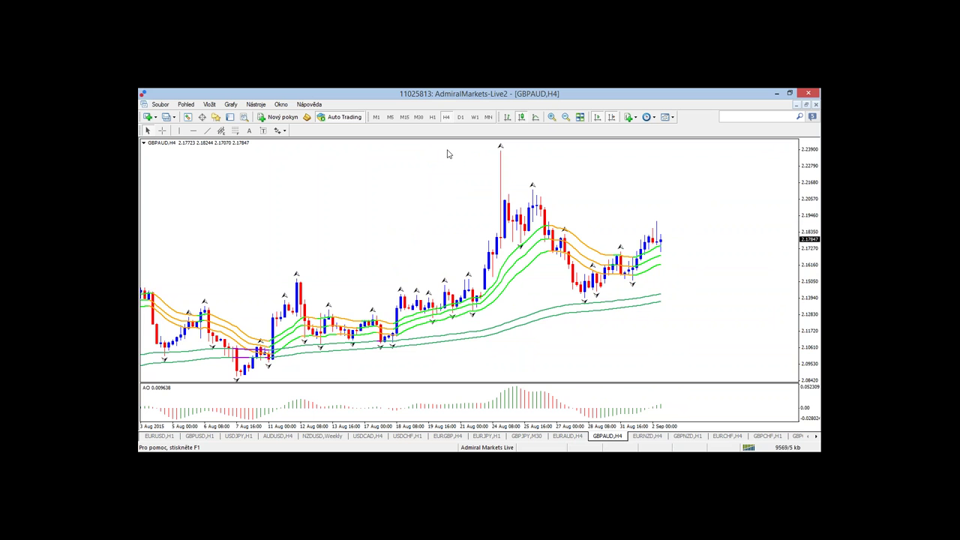
On the GBPAUD H1 chart, draw a descending trendline from the late-August highs through the 2 September high.
left_click(433, 118)
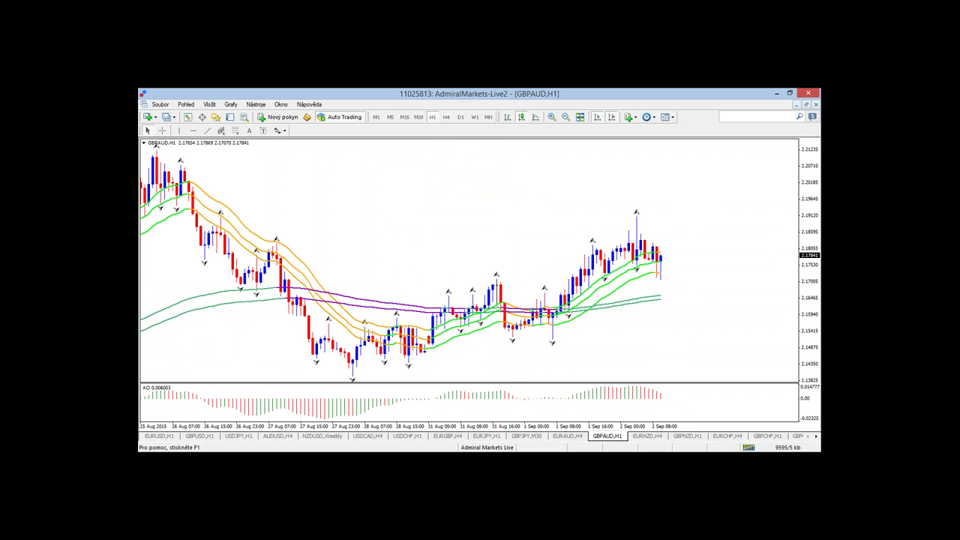
left_click_drag(519, 429, 515, 433)
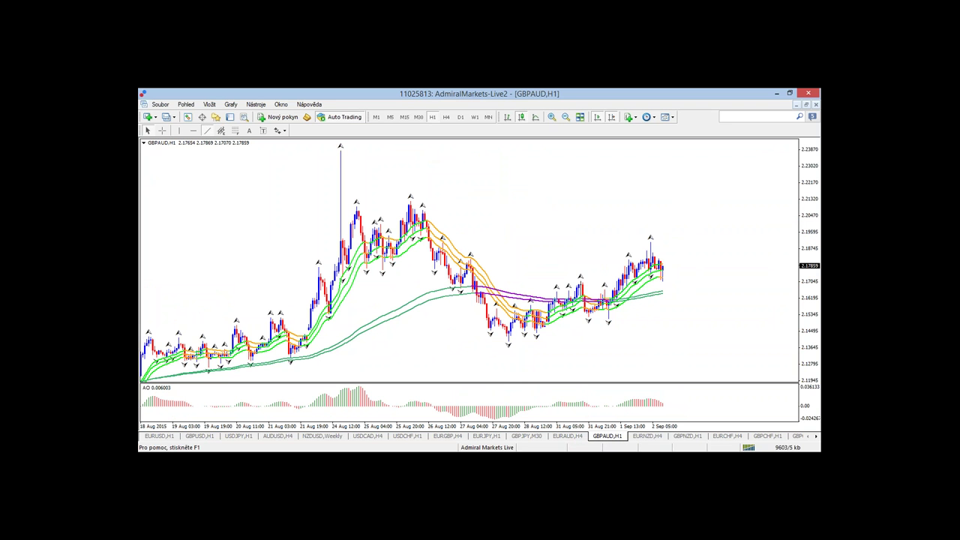
mouse_move(346, 182)
left_mouse_down()
mouse_move(677, 269)
mouse_move(699, 255)
mouse_move(690, 270)
mouse_move(695, 251)
left_mouse_up()
left_click_drag(346, 182, 356, 204)
left_click_drag(695, 251, 708, 254)
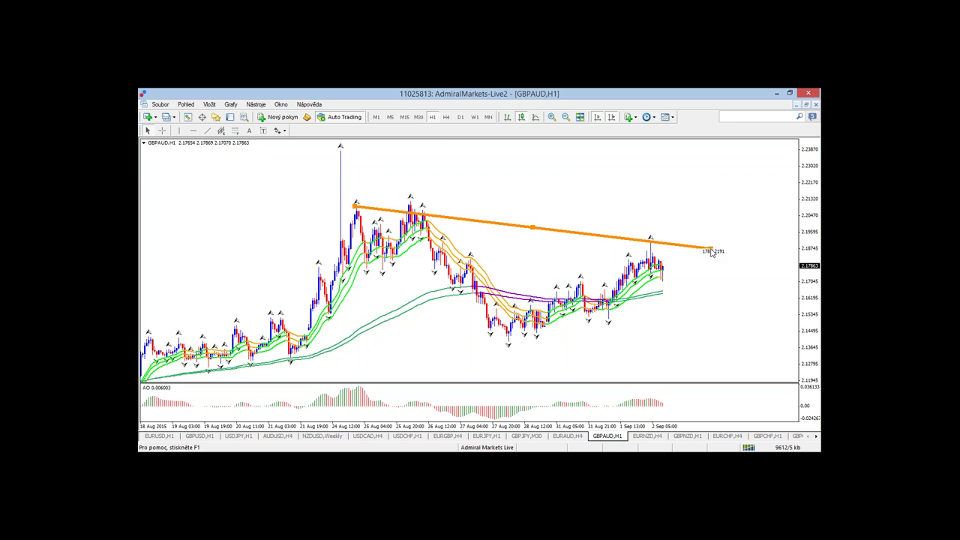
left_click_drag(713, 253, 712, 252)
On the GBPAUD H4 chart, sketch bounce and breakout scenarios with arrows, circled zones and a rising red support line, and clear the sketches.
left_click(446, 117)
left_click(450, 116)
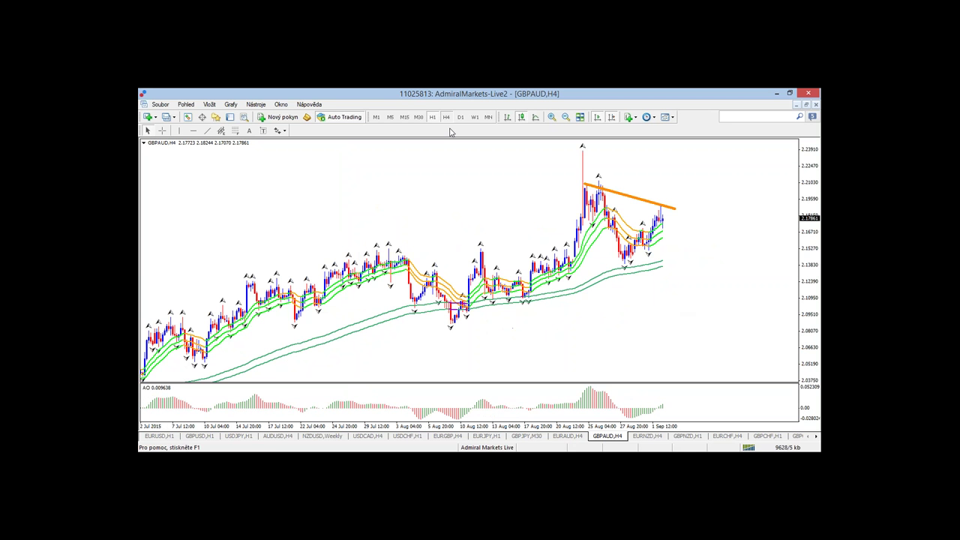
left_click_drag(645, 428, 673, 429)
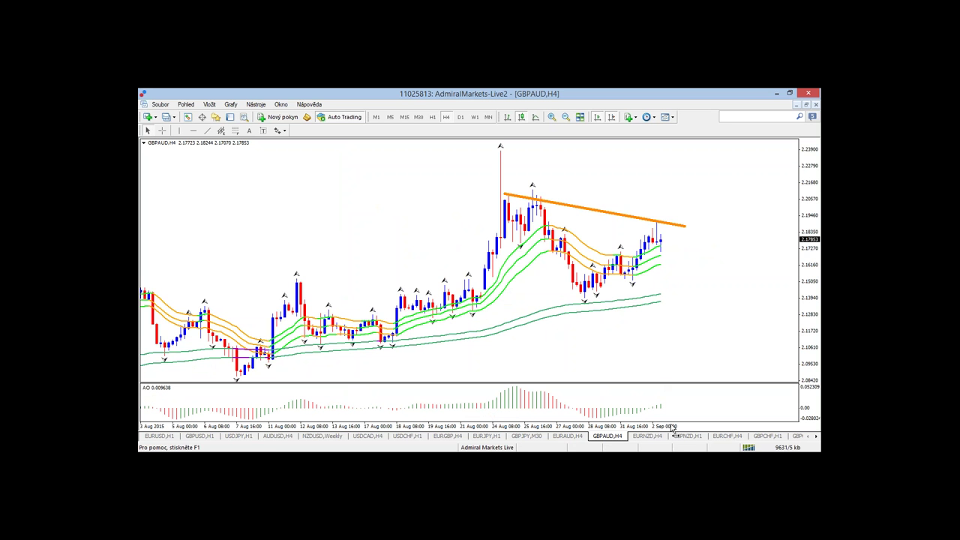
mouse_move(658, 253)
left_mouse_down()
mouse_move(684, 268)
mouse_move(677, 261)
mouse_move(714, 234)
mouse_move(730, 194)
mouse_move(752, 204)
left_mouse_up()
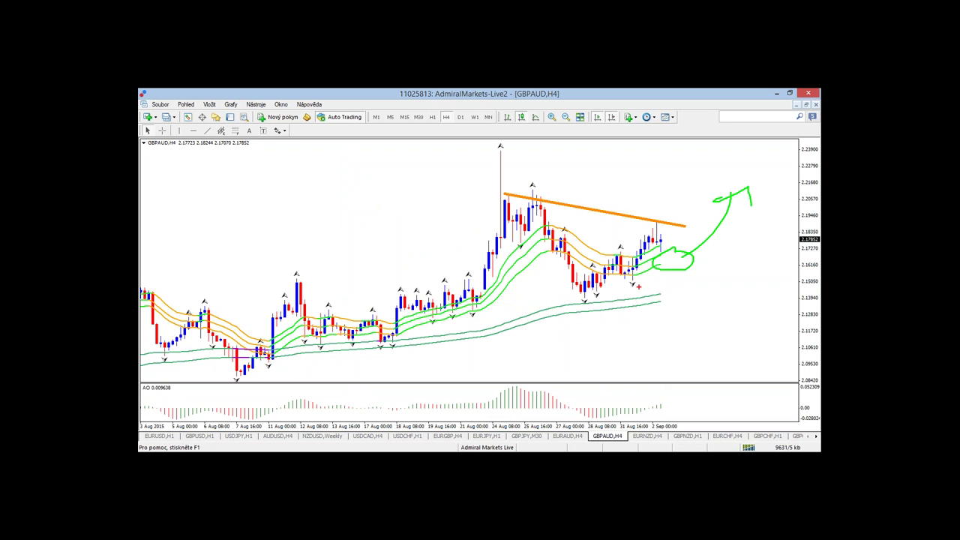
left_click_drag(565, 301, 731, 247)
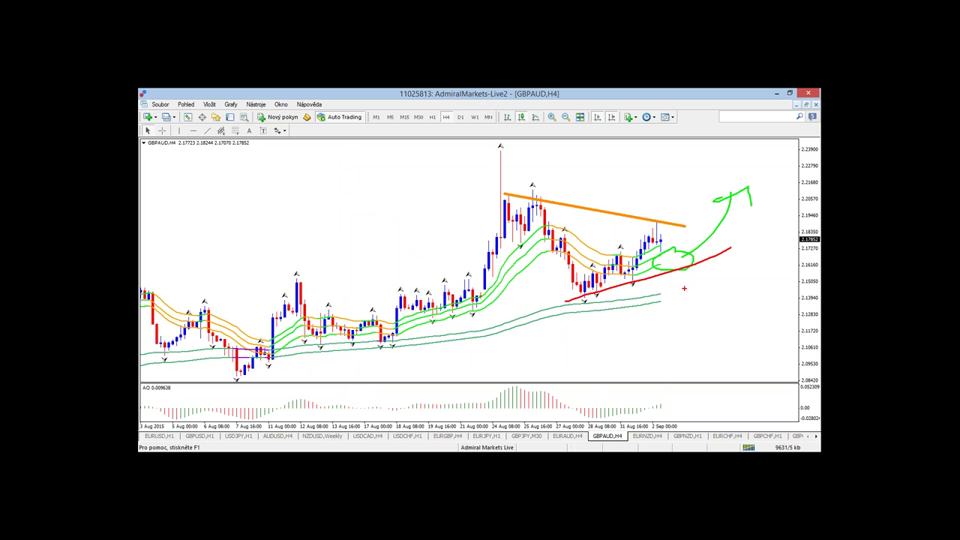
left_click_drag(684, 288, 688, 283)
left_click_drag(670, 218, 694, 195)
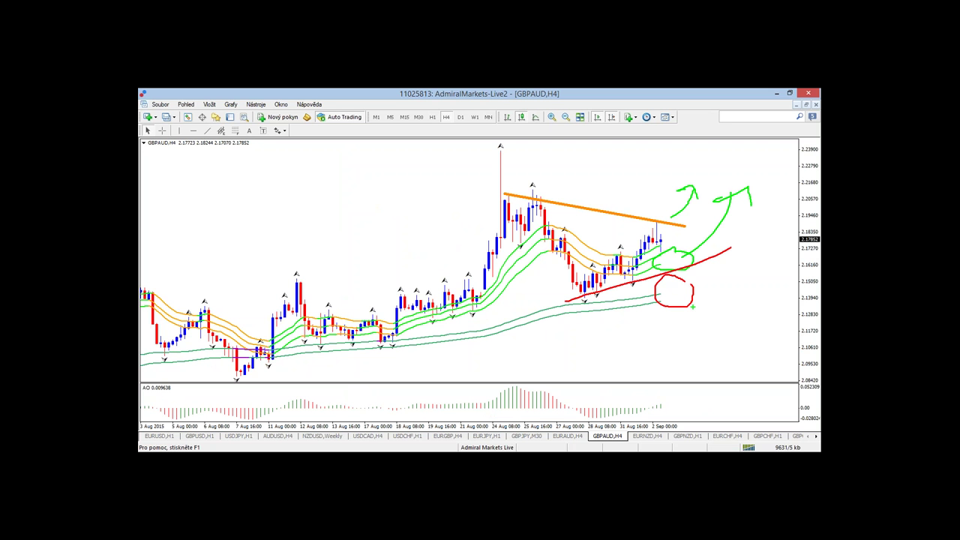
mouse_move(699, 307)
left_mouse_down()
mouse_move(752, 272)
mouse_move(727, 279)
left_mouse_up()
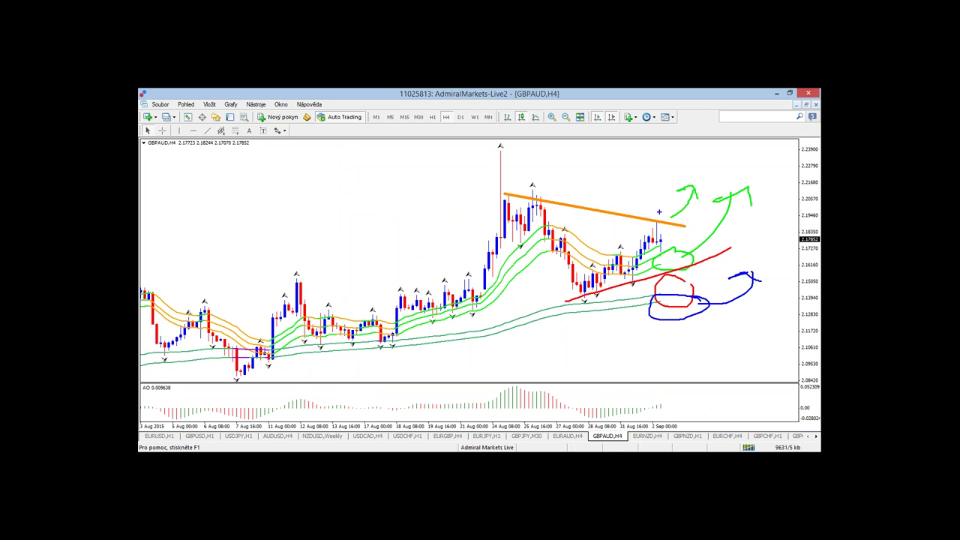
mouse_move(668, 270)
left_mouse_down()
mouse_move(644, 282)
mouse_move(647, 322)
mouse_move(630, 324)
left_mouse_up()
key("Escape")
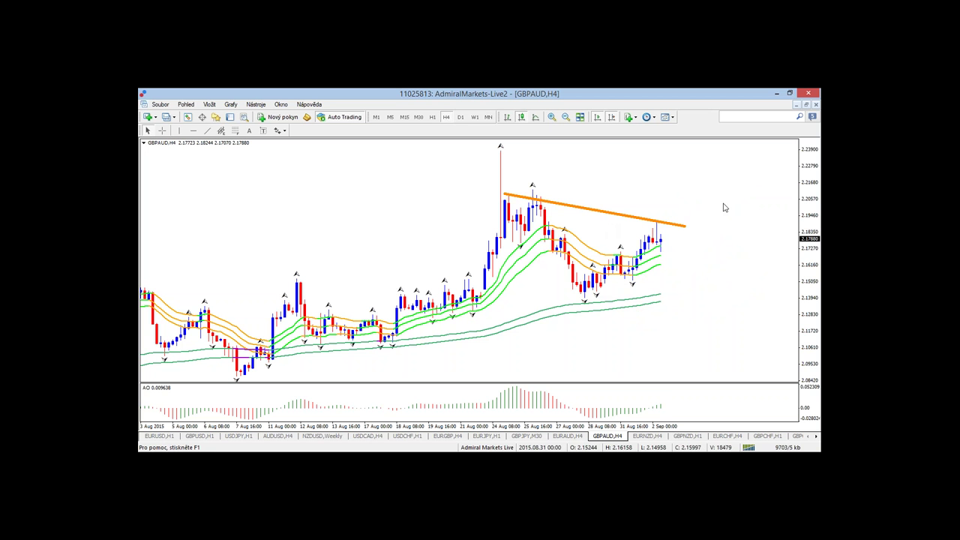
Apply the saved template with moving averages, fractals and the AO indicator to the GBPJPY H4 chart and change it to Daily.
left_click(528, 436)
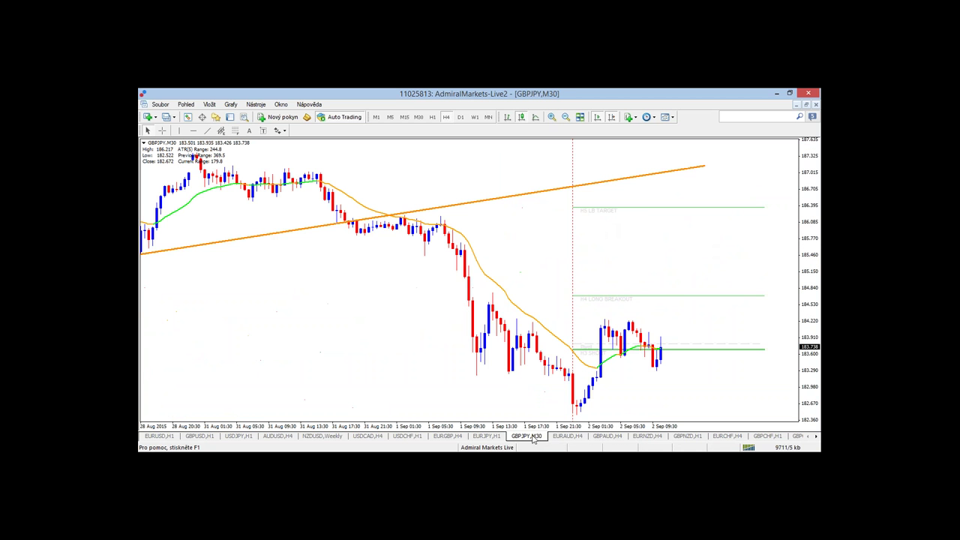
left_click(446, 117)
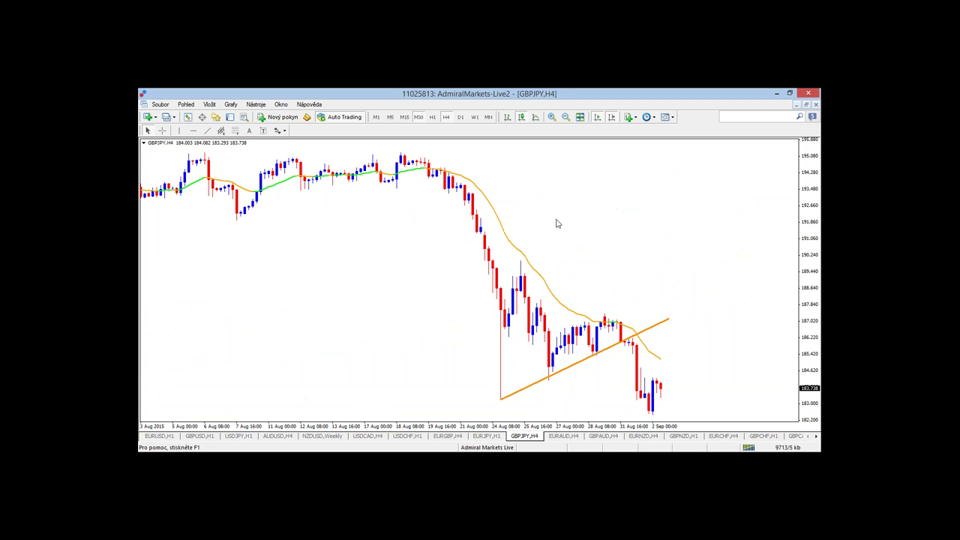
right_click(504, 180)
mouse_move(570, 273)
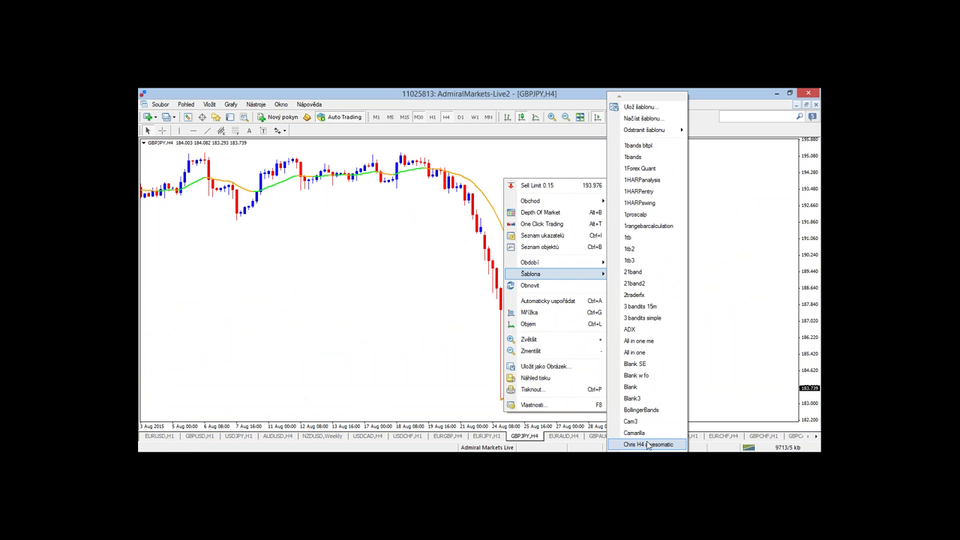
left_click(636, 283)
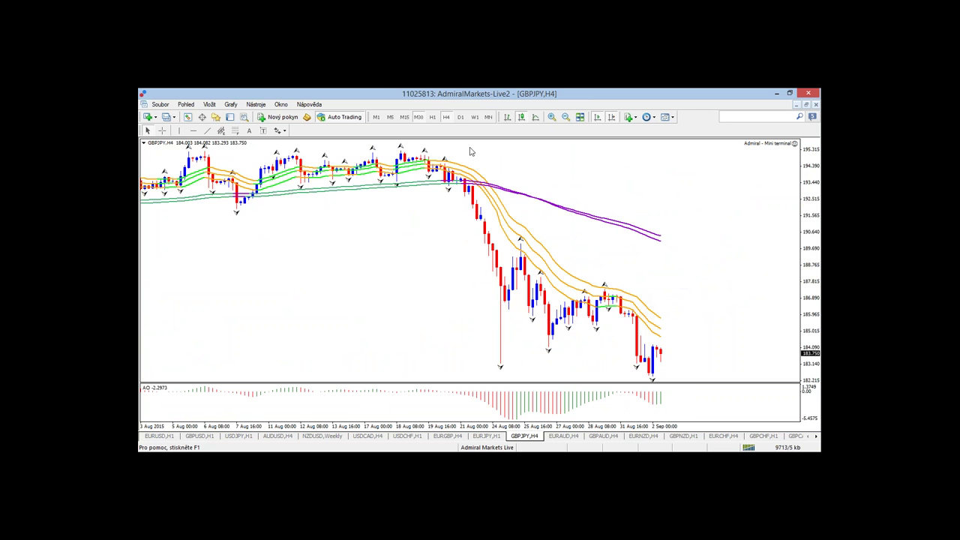
left_click(460, 117)
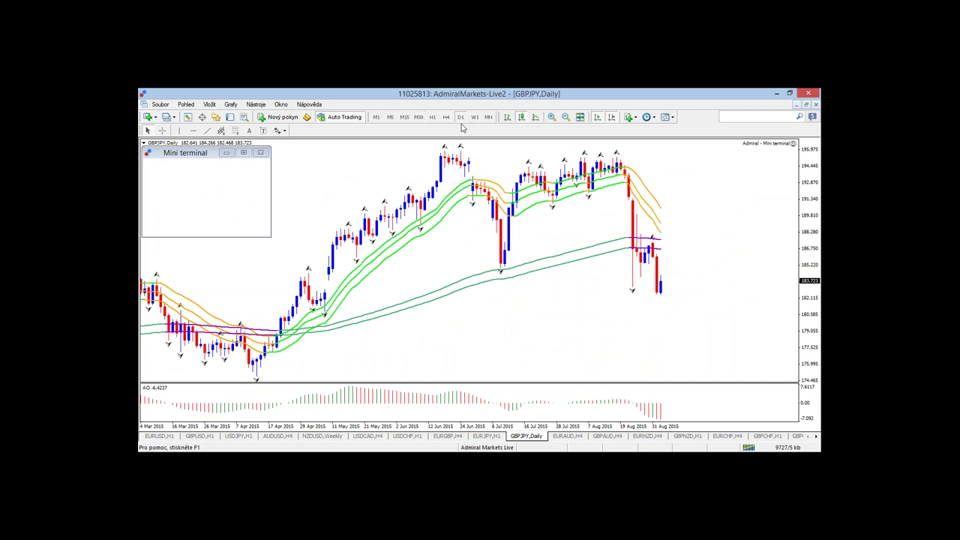
Compare the GBPAUD chart on the weekly, daily and H4 timeframes, checking price against the moving averages and trendline.
left_click(609, 437)
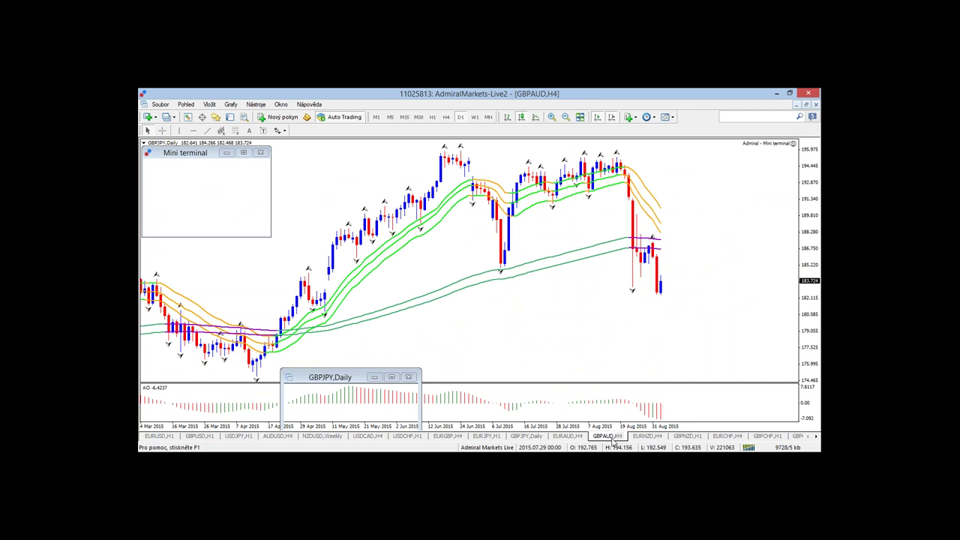
left_click(474, 117)
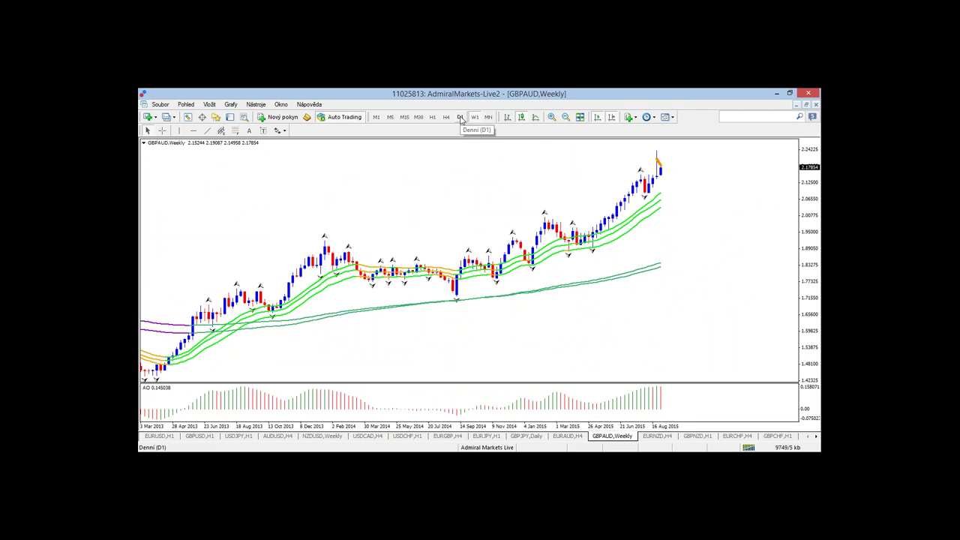
left_click(460, 118)
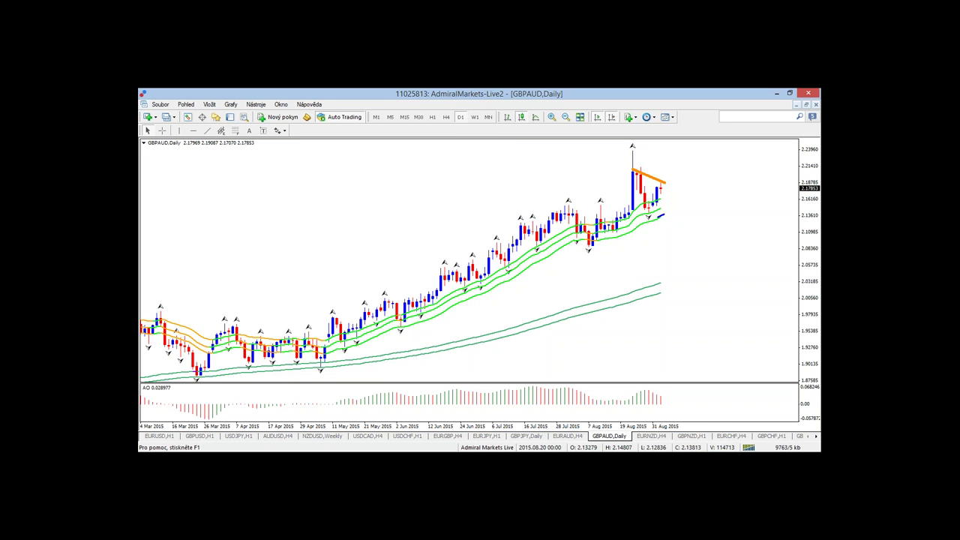
left_click(475, 118)
left_click(460, 117)
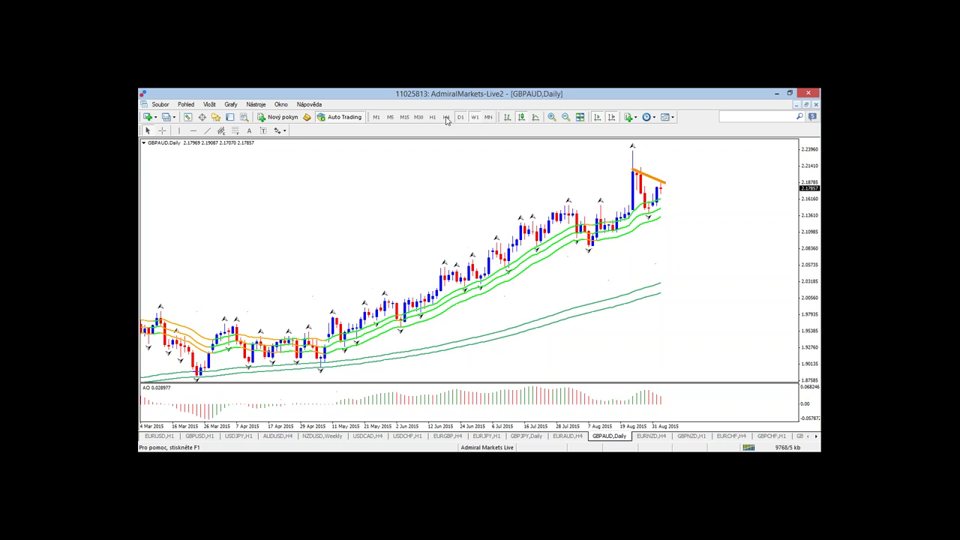
left_click(447, 118)
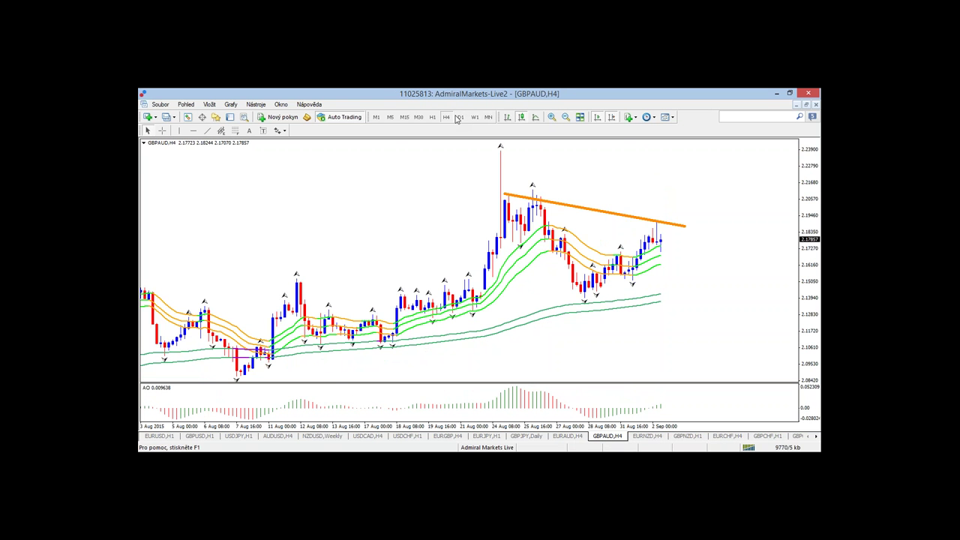
Place a horizontal line at the lowest green moving average on the GBPAUD daily chart and check it on H4 and H1.
left_click(460, 118)
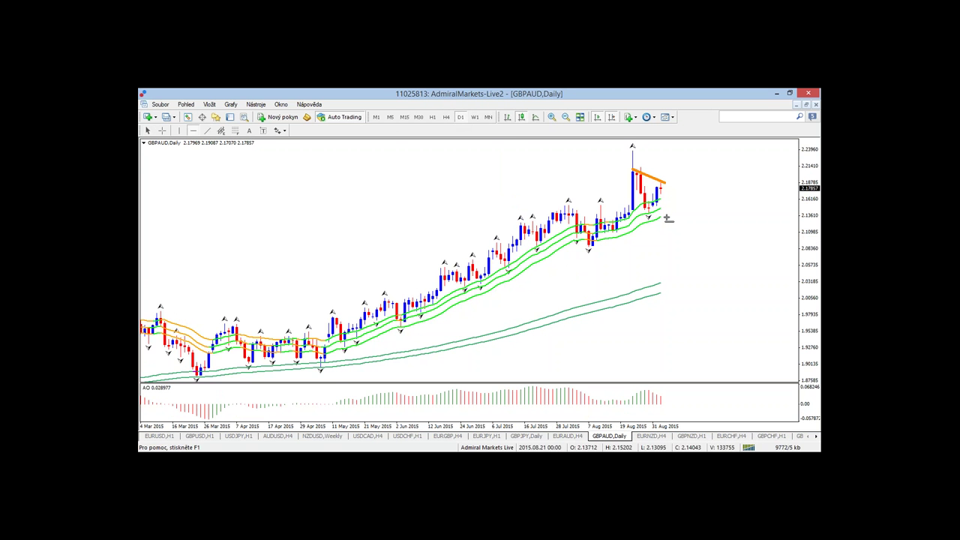
left_click(667, 218)
left_click(446, 117)
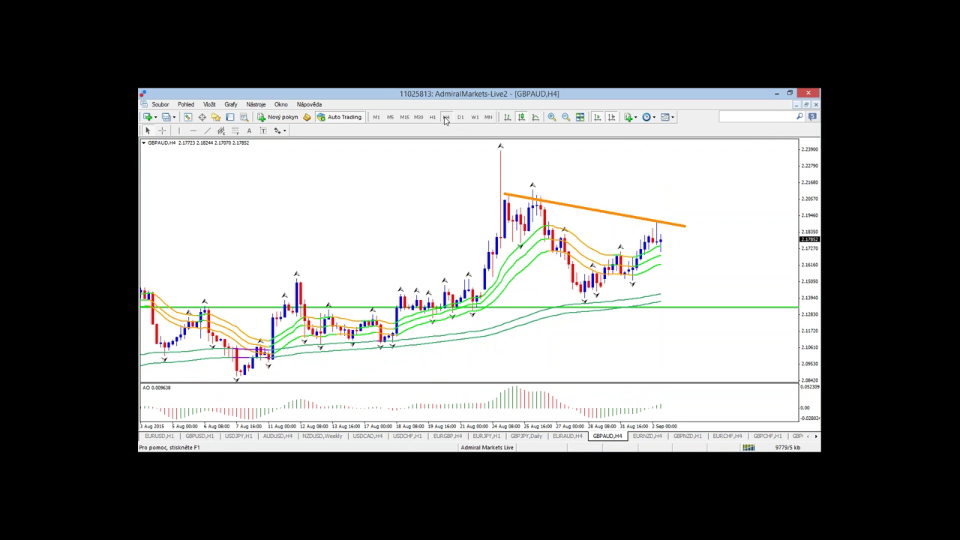
left_click(435, 118)
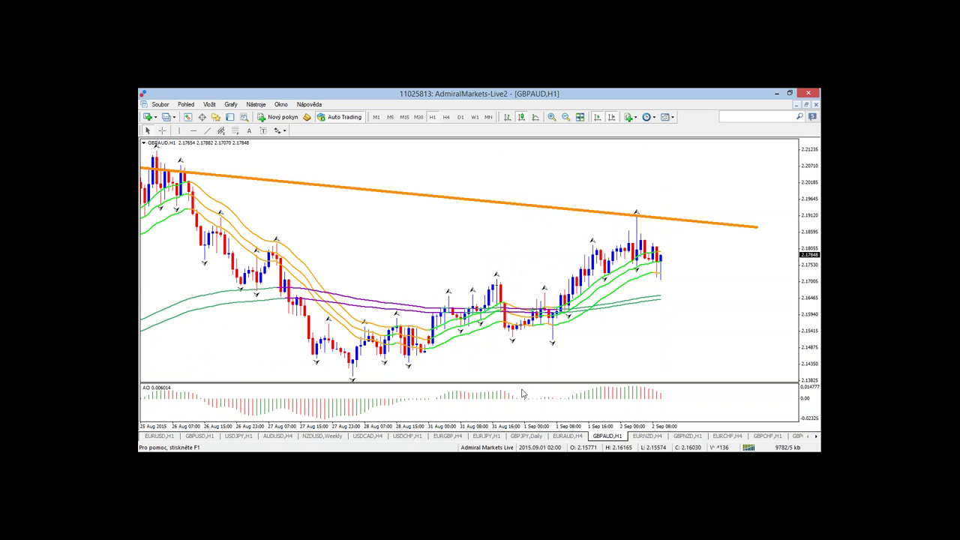
Examine the GBPJPY chart on the daily, weekly and monthly timeframes, checking price against the moving averages.
left_click(525, 436)
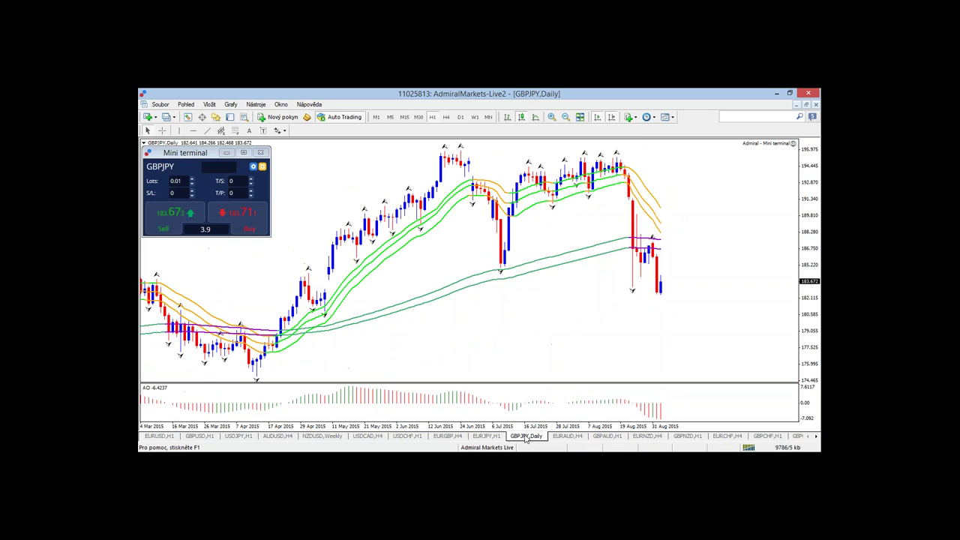
left_click(447, 117)
left_click(461, 118)
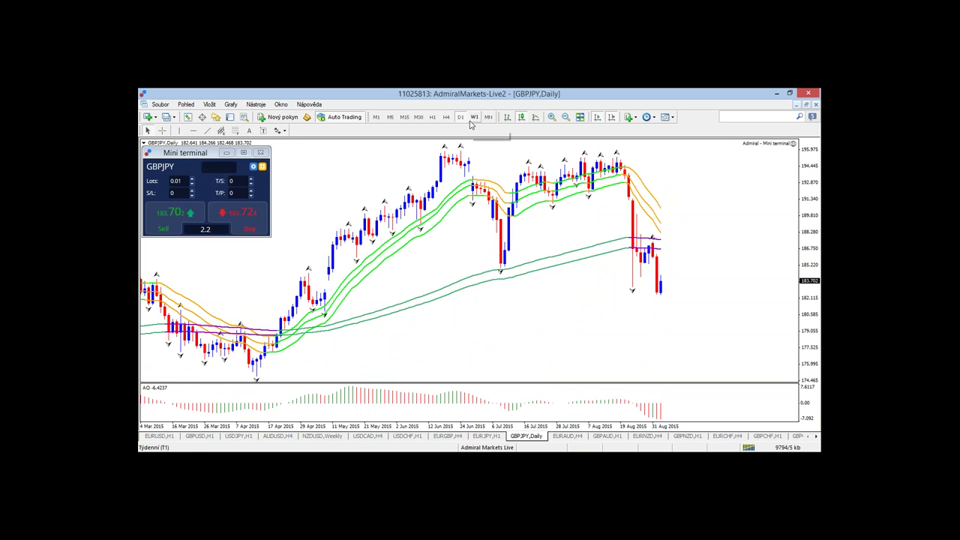
left_click(471, 120)
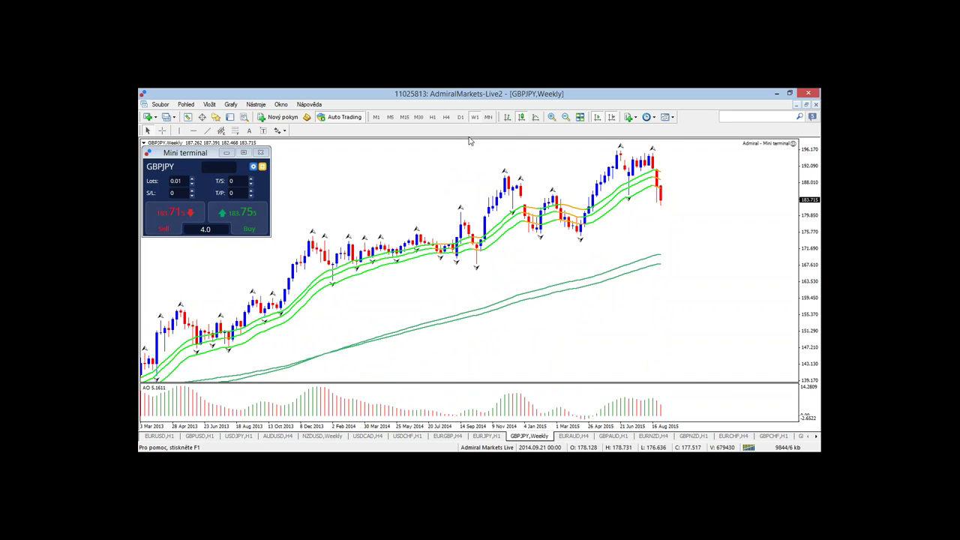
left_click(489, 117)
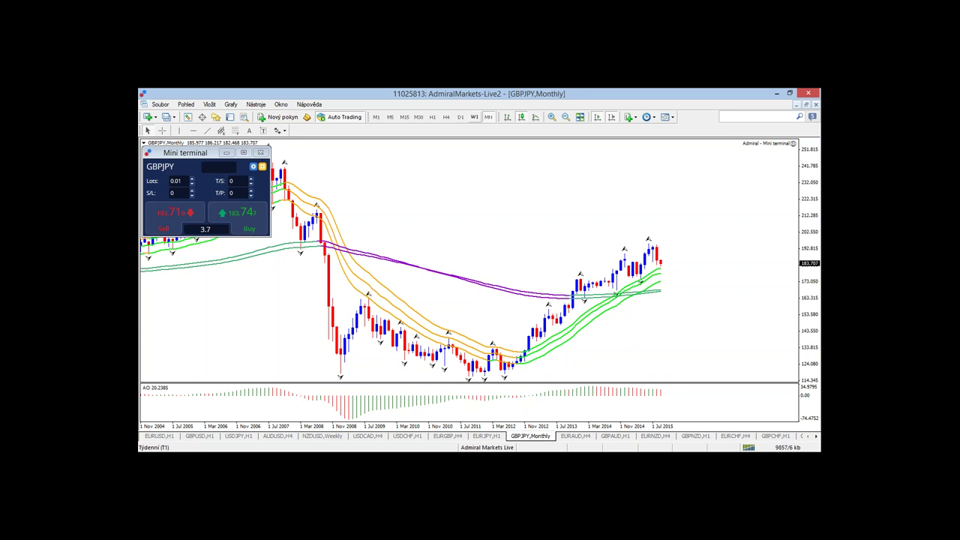
left_click(474, 118)
left_click(488, 118)
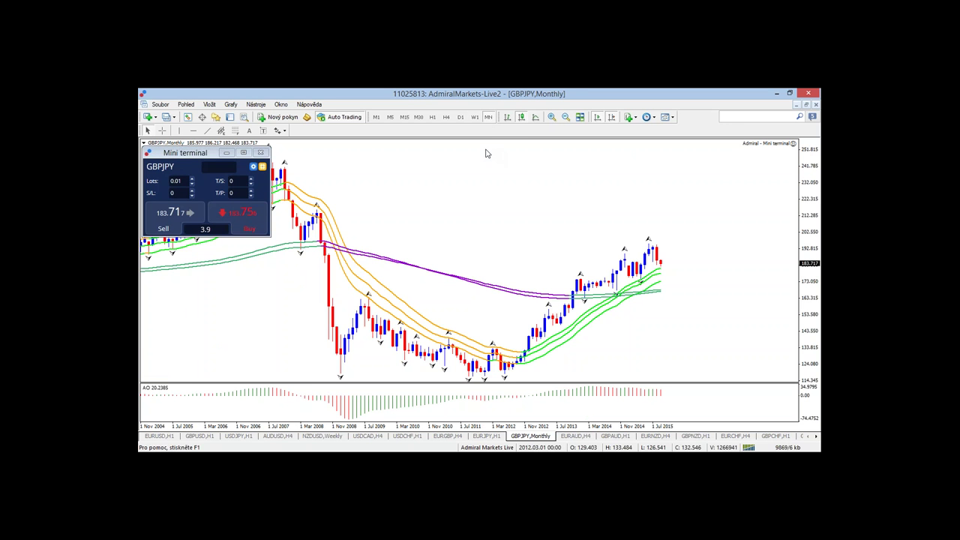
left_click(475, 118)
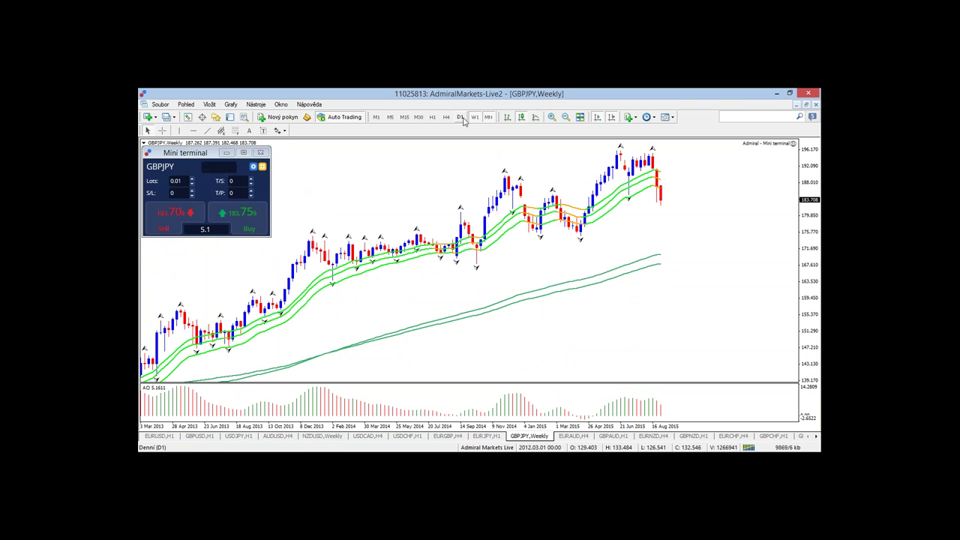
left_click(461, 119)
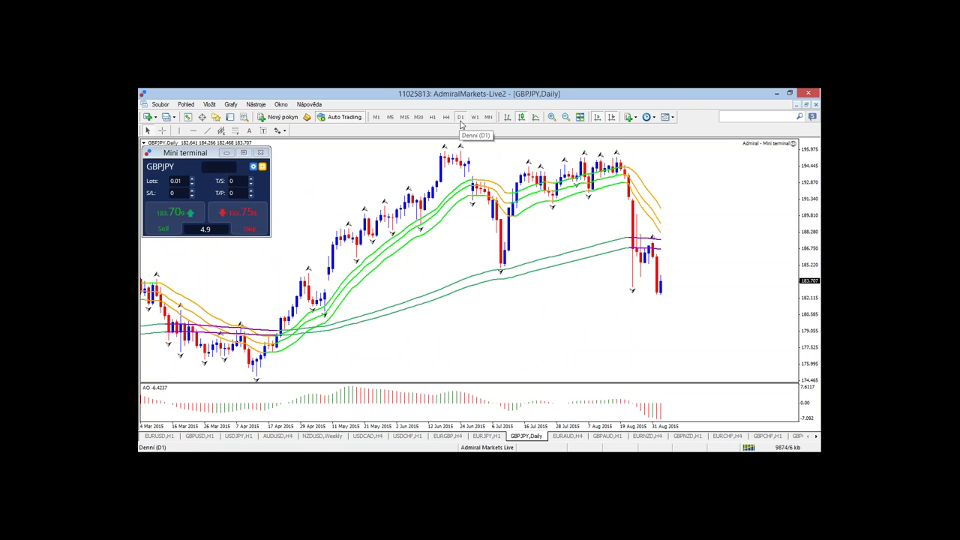
Compare GBPJPY on H4, H1 and daily with more candles in view, checking the downtrend against the moving averages.
left_click(446, 119)
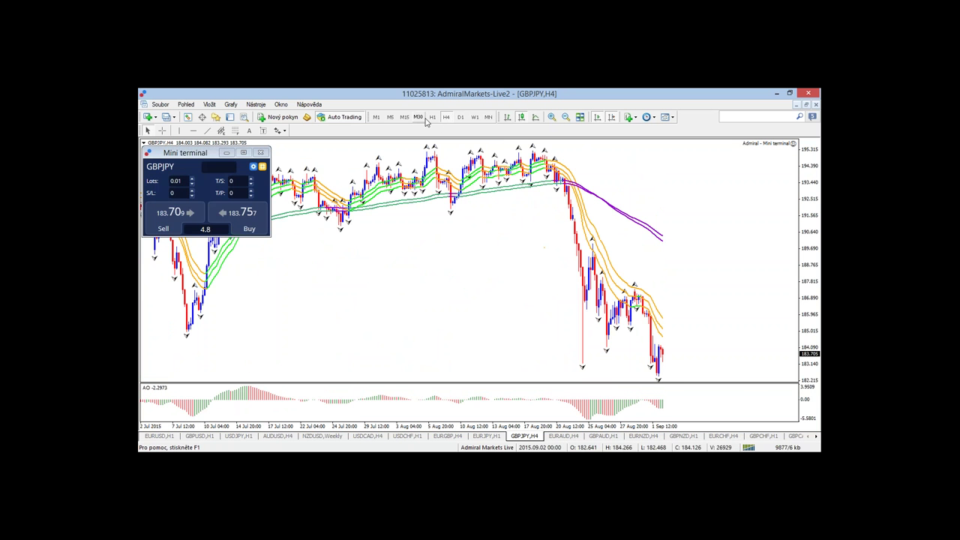
left_click(432, 118)
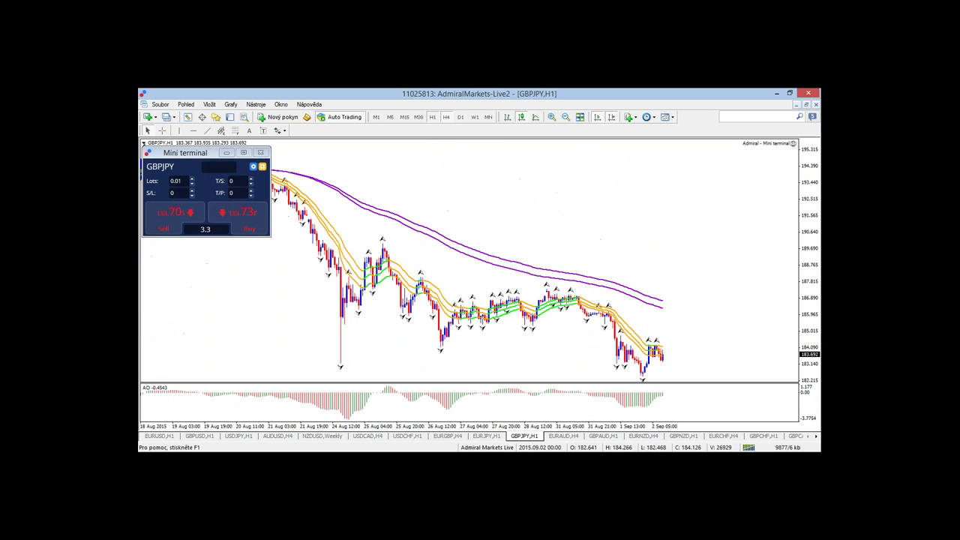
left_click(460, 118)
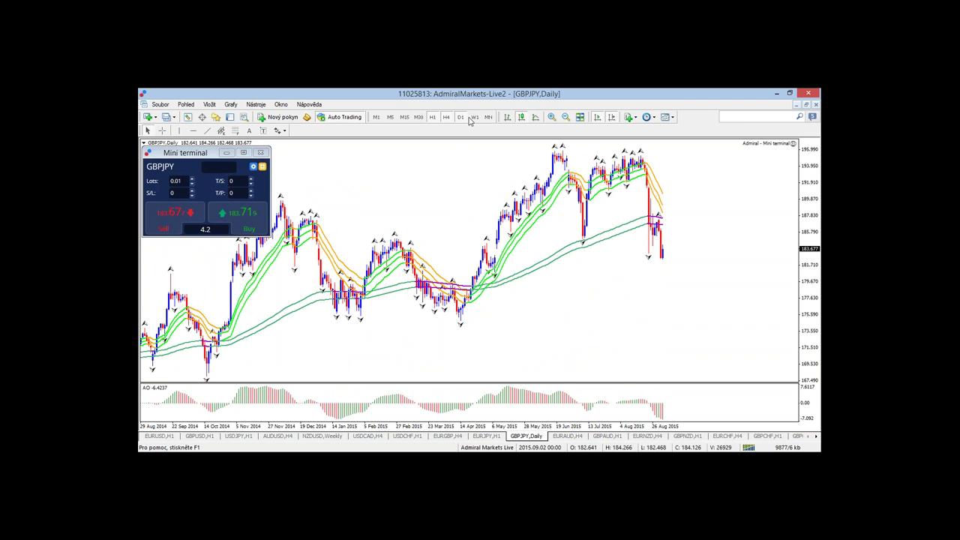
left_click(447, 118)
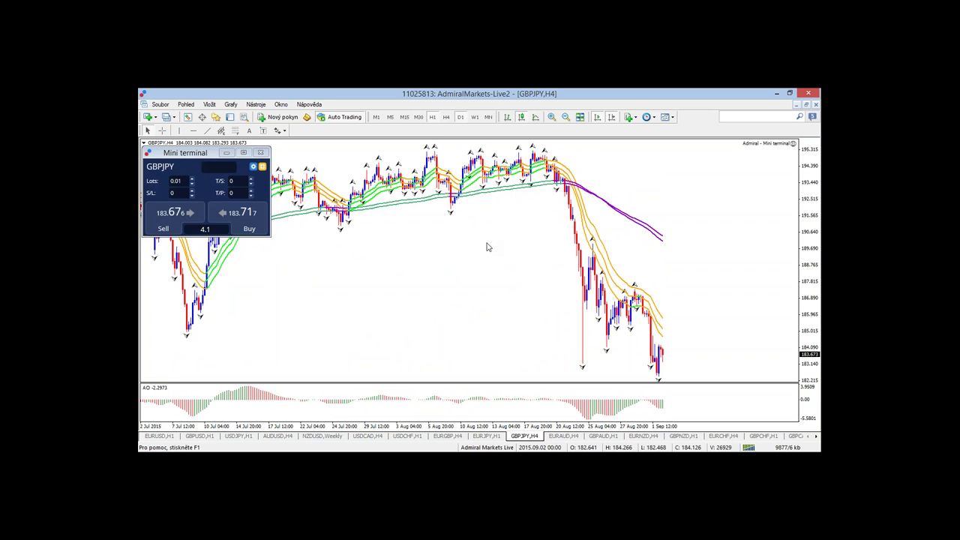
left_click(432, 117)
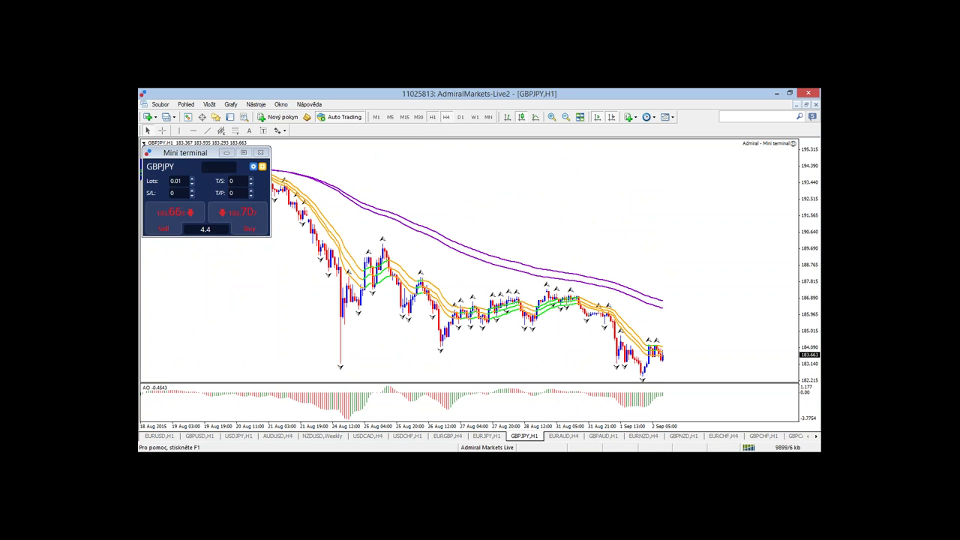
left_click(446, 118)
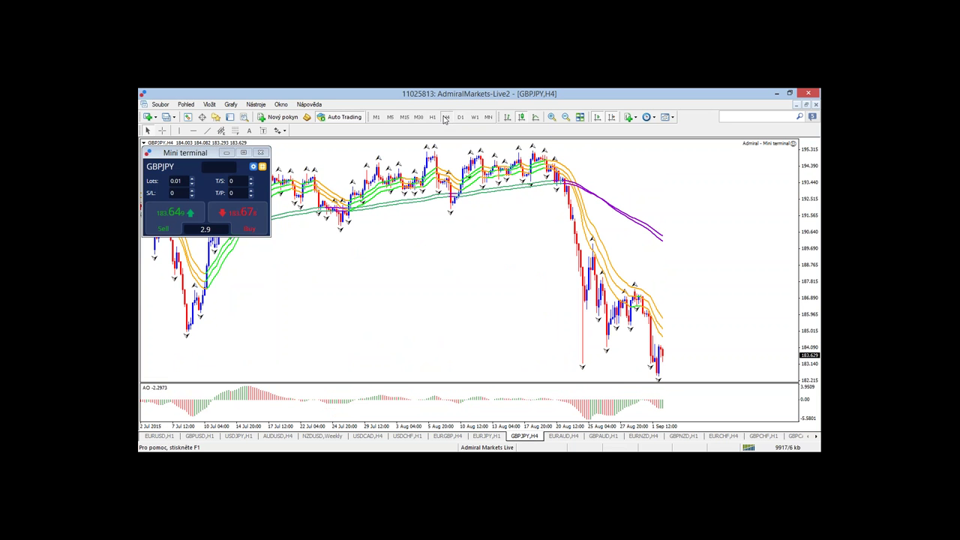
On the GBPJPY daily chart, box the orange moving averages in blue with a red down arrow, check the weekly chart and clear the sketches.
left_click(460, 117)
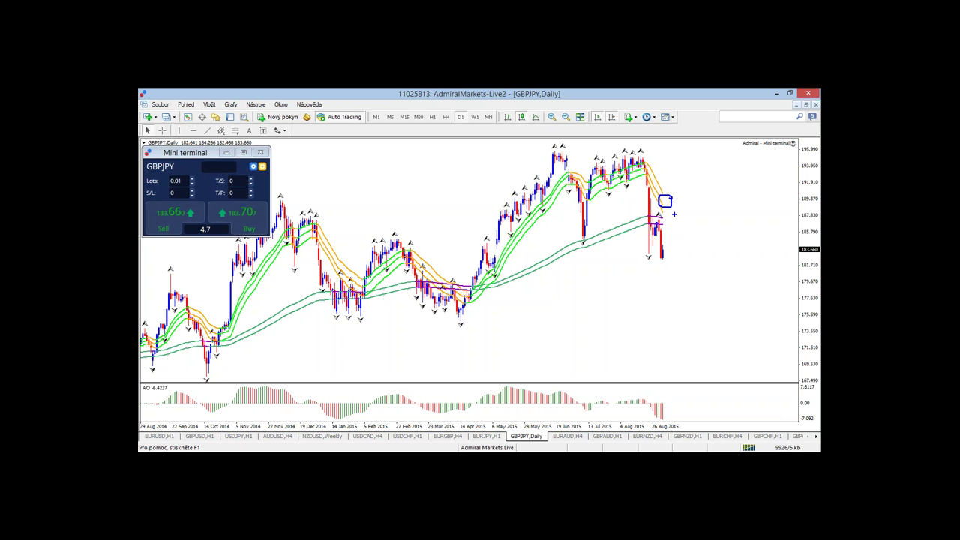
mouse_move(666, 202)
left_mouse_down()
mouse_move(685, 221)
mouse_move(682, 278)
mouse_move(711, 279)
mouse_move(679, 280)
left_mouse_up()
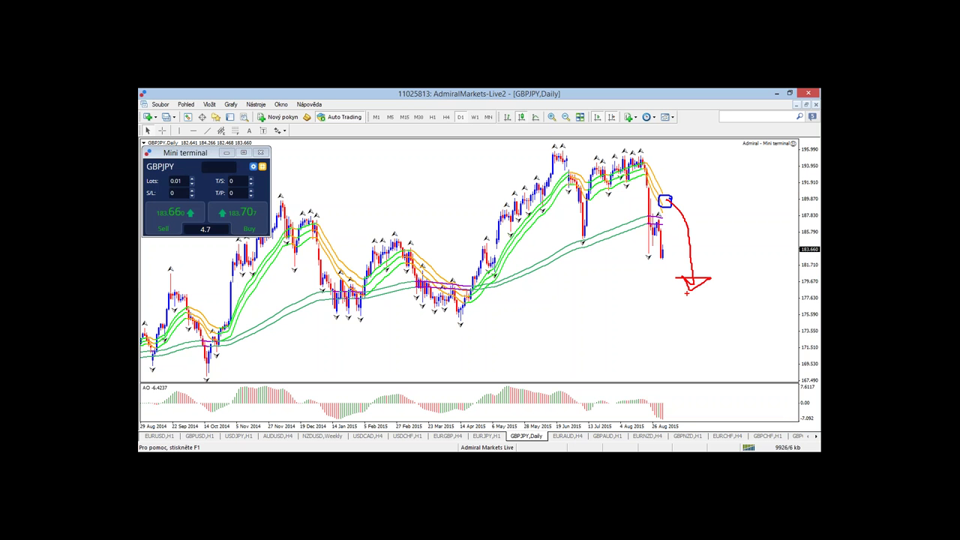
left_click(481, 117)
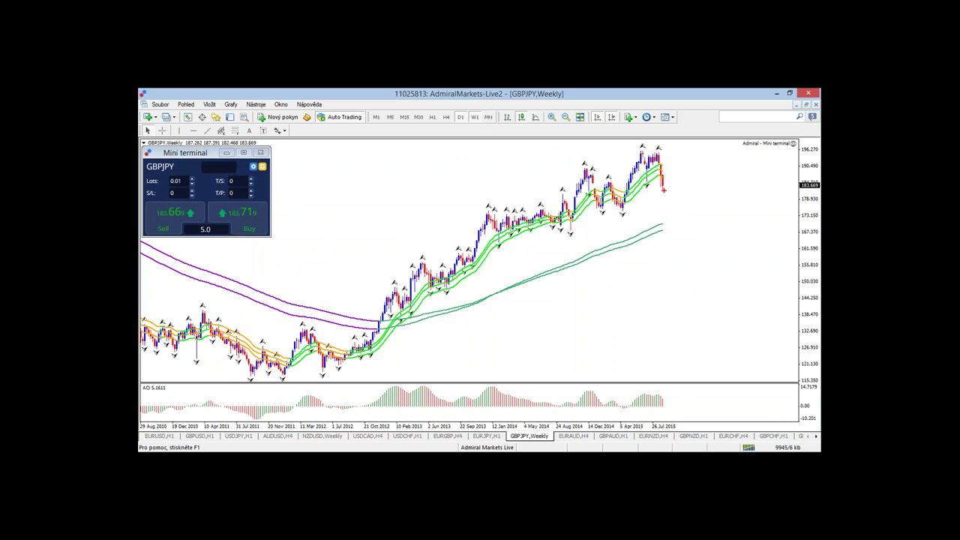
mouse_move(663, 189)
left_mouse_down()
mouse_move(679, 177)
mouse_move(687, 223)
mouse_move(694, 183)
mouse_move(708, 214)
mouse_move(700, 189)
left_mouse_up()
key("Escape")
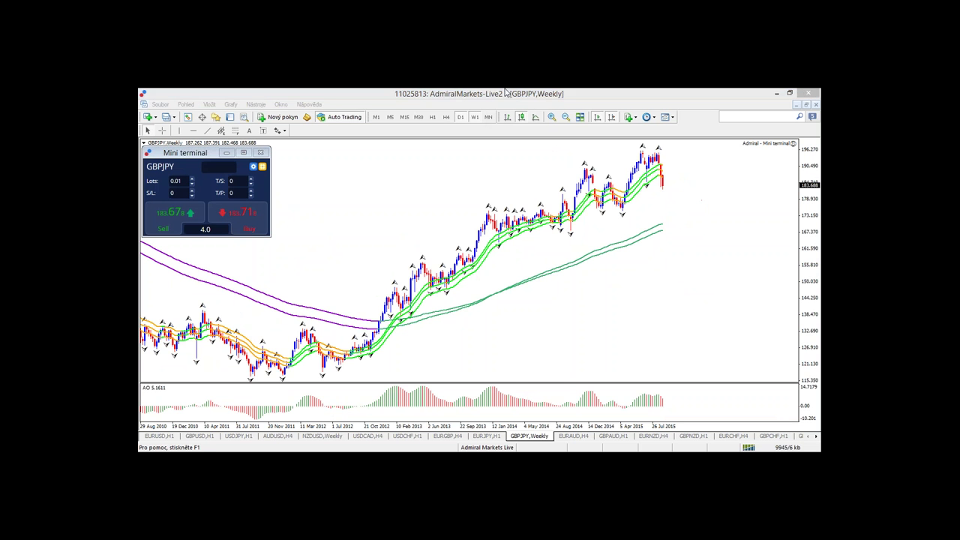
On the GBPJPY H4 chart, sketch a red drop, a green correction to a circled zone and a red down arrow, and clear them.
left_click(506, 91)
left_click(487, 117)
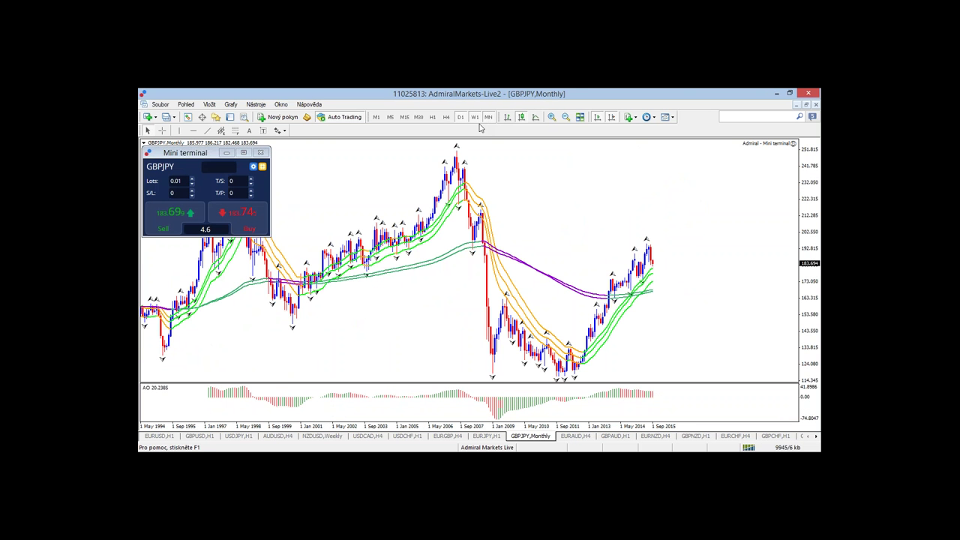
left_click(461, 117)
left_click(446, 117)
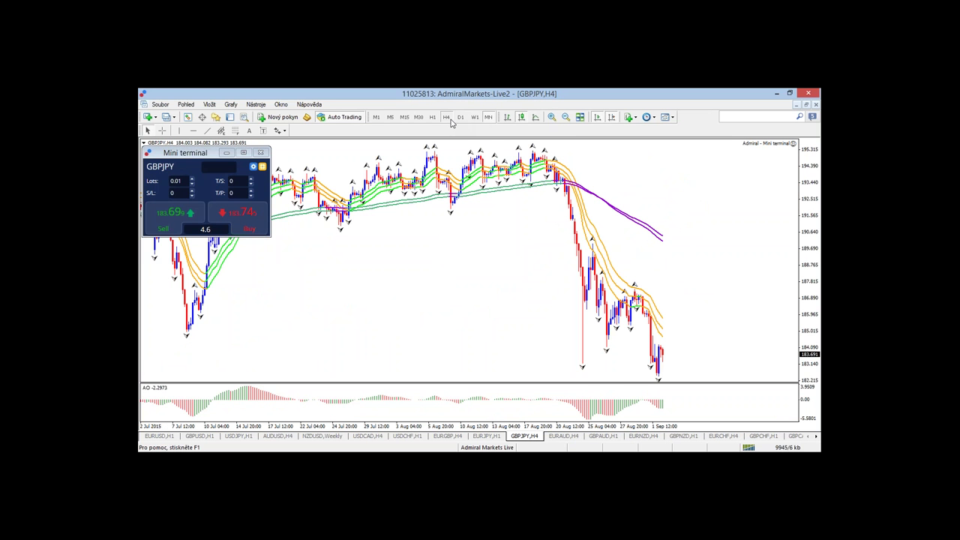
left_click_drag(663, 359, 683, 408)
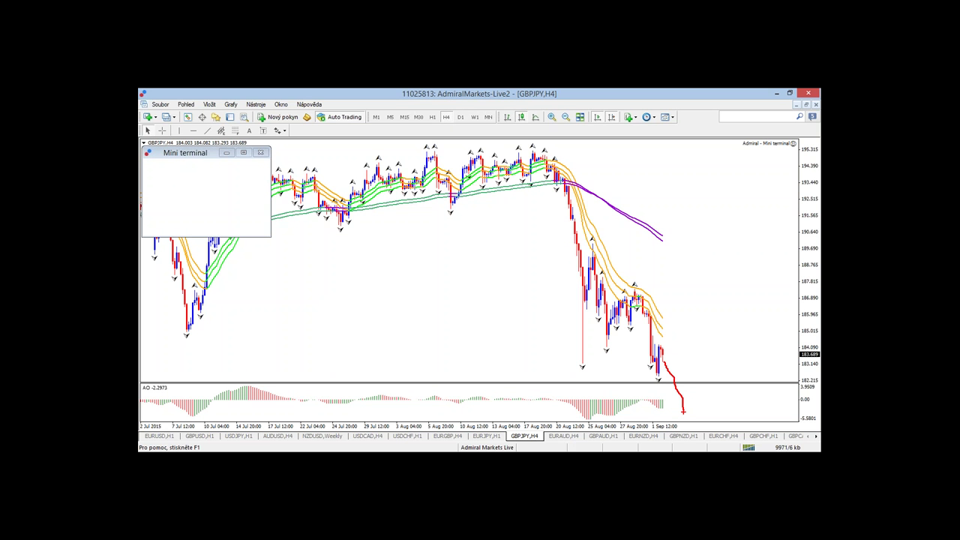
key("g")
mouse_move(683, 409)
left_mouse_down()
mouse_move(724, 338)
mouse_move(738, 284)
mouse_move(742, 292)
mouse_move(740, 263)
mouse_move(764, 330)
mouse_move(754, 379)
mouse_move(784, 374)
mouse_move(731, 386)
left_mouse_up()
key("r")
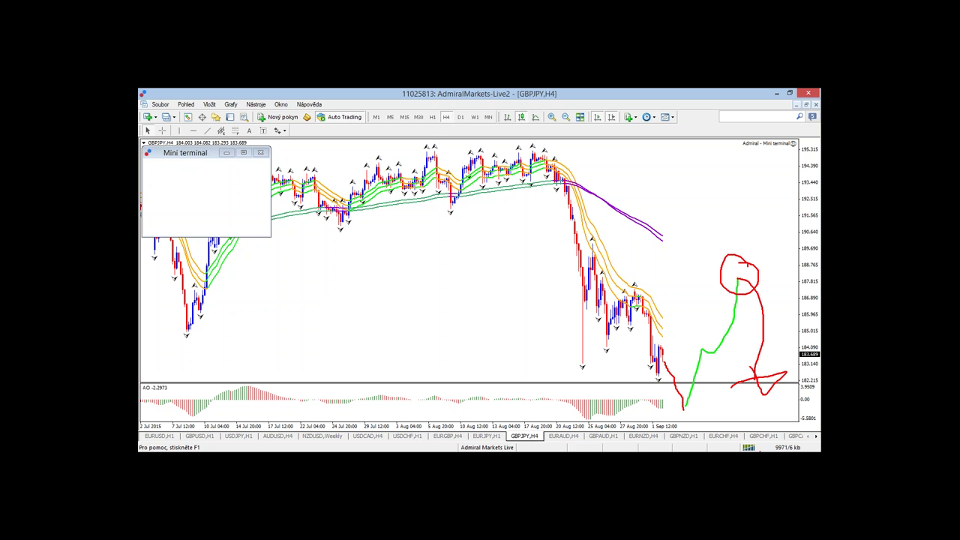
key("Escape")
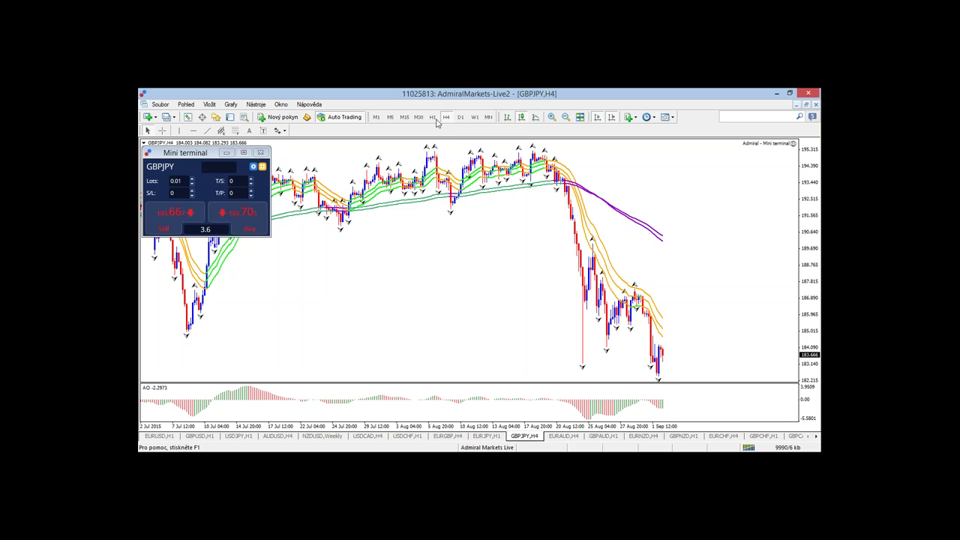
Sketch a move from the latest GBPJPY H1 candles, circle a red zone below the purple averages on H4, and clear both sketches.
left_click(432, 117)
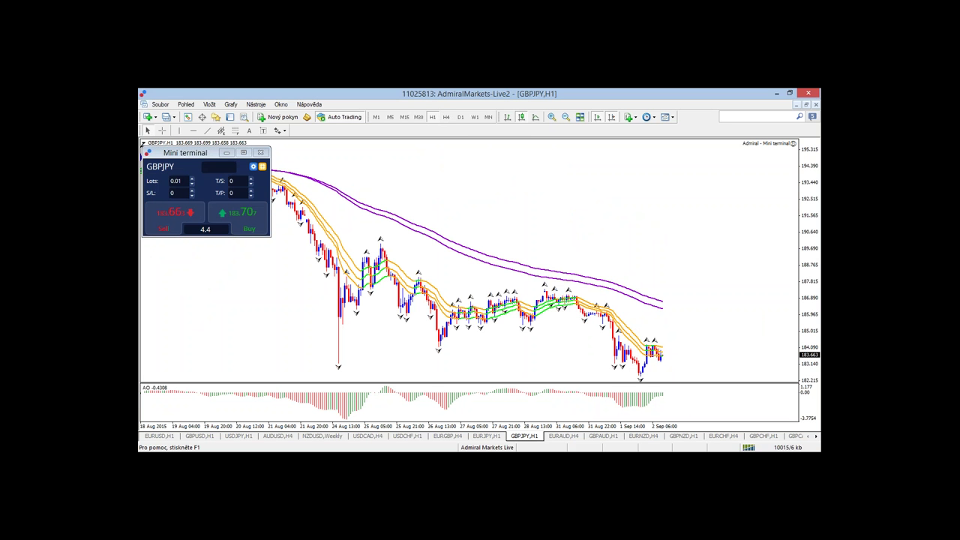
mouse_move(655, 349)
left_mouse_down()
mouse_move(672, 391)
mouse_move(694, 372)
left_mouse_up()
key("Escape")
left_click(447, 118)
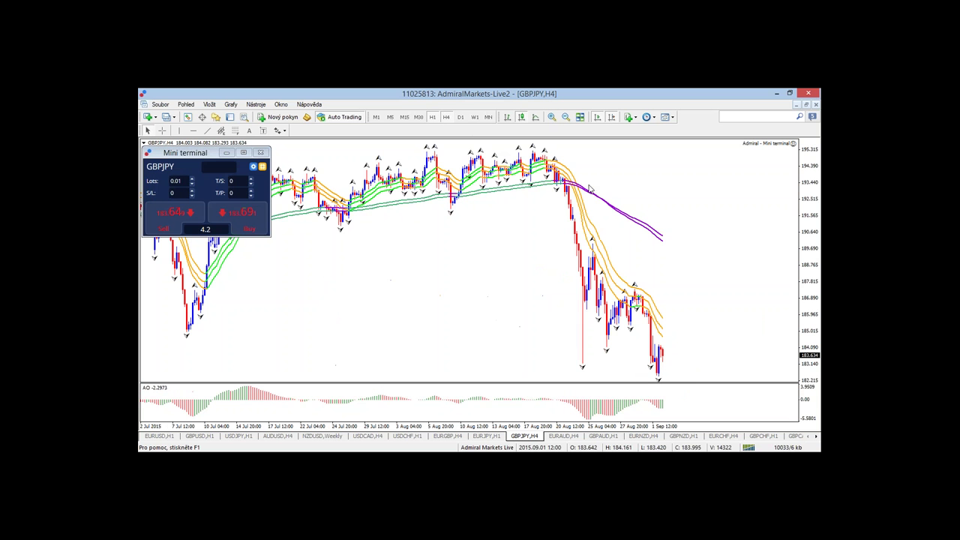
mouse_move(723, 257)
left_mouse_down()
mouse_move(670, 255)
mouse_move(714, 243)
left_mouse_up()
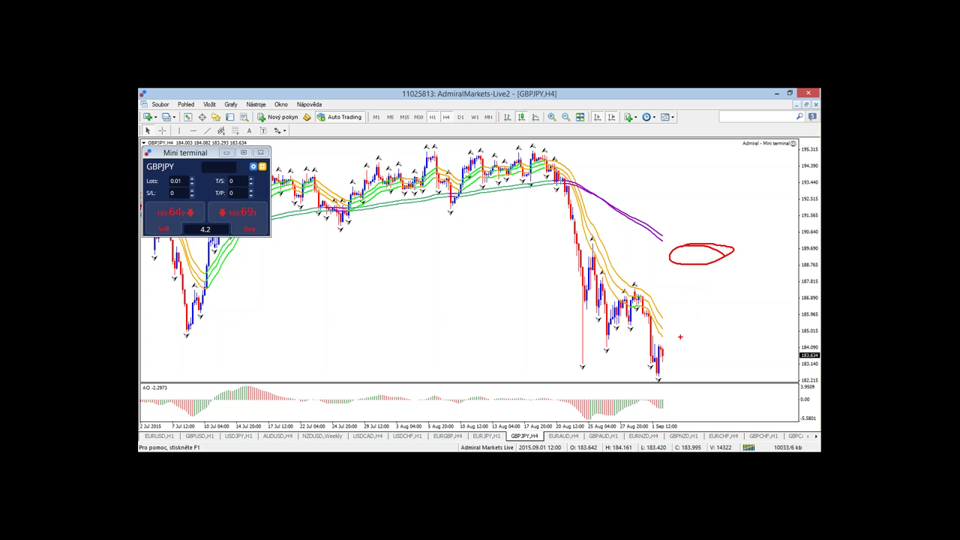
key("Escape")
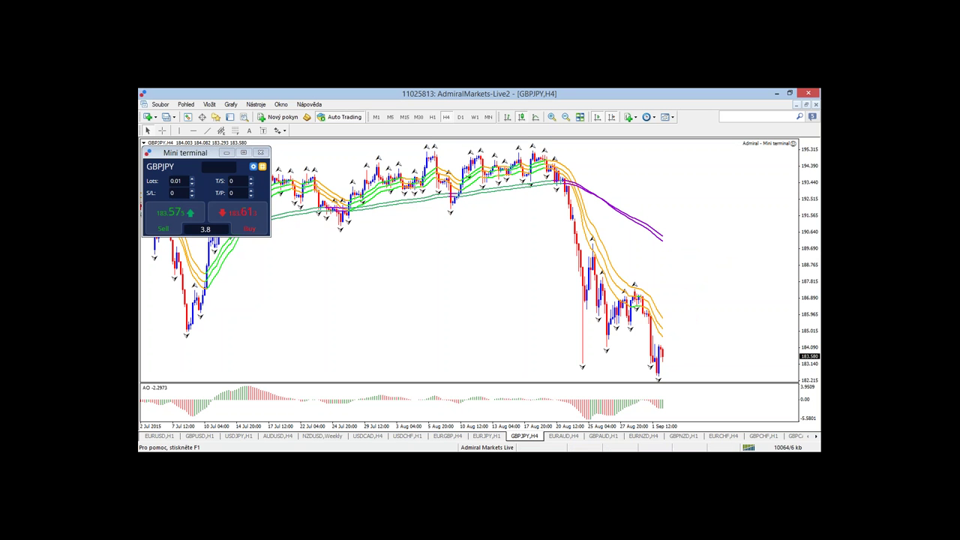
Review GBPJPY on the daily, H4 and H1 timeframes, checking the latest candles against the moving averages.
left_click(459, 118)
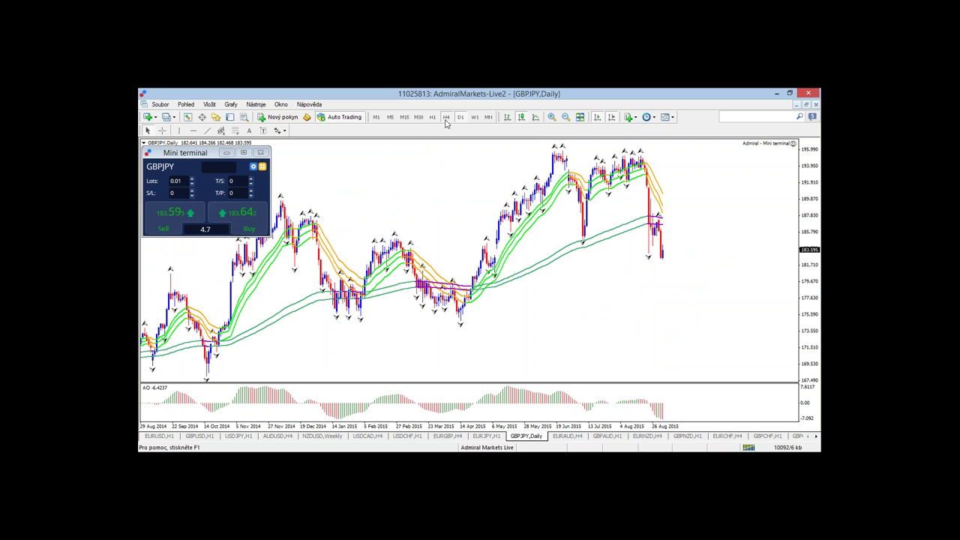
left_click(446, 119)
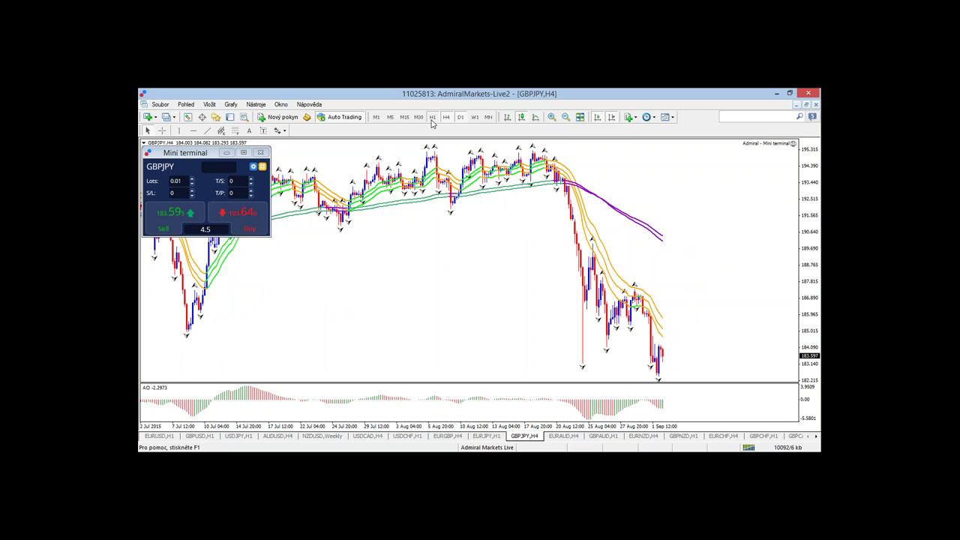
left_click(432, 118)
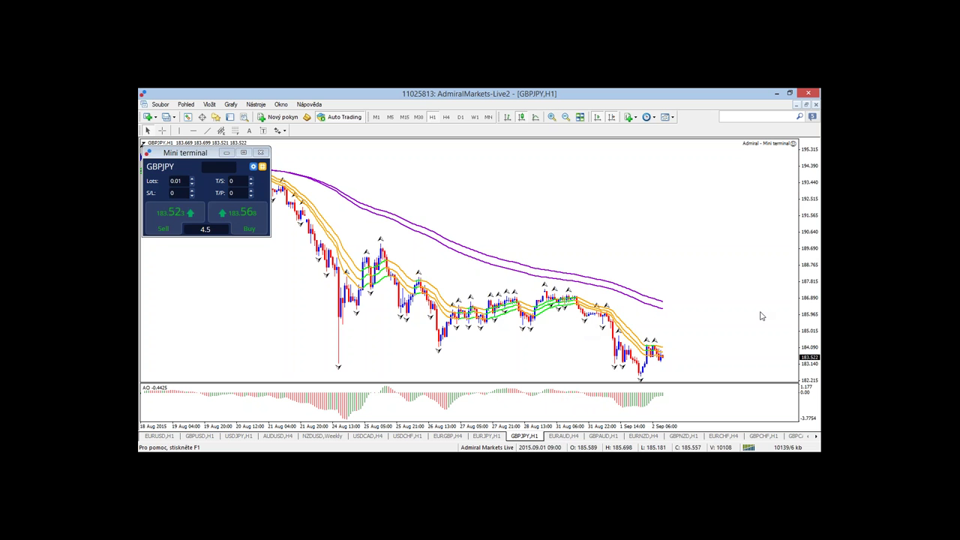
left_click_drag(814, 319, 809, 186)
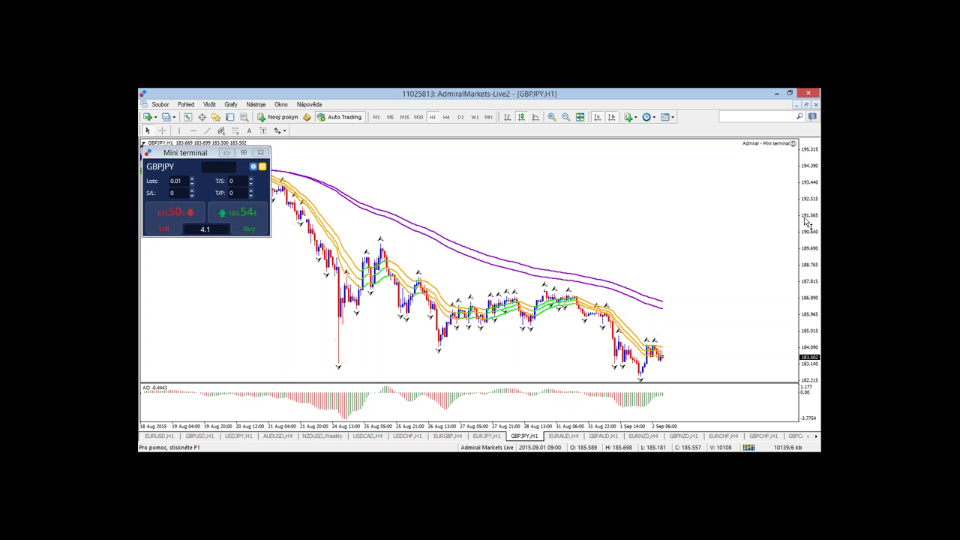